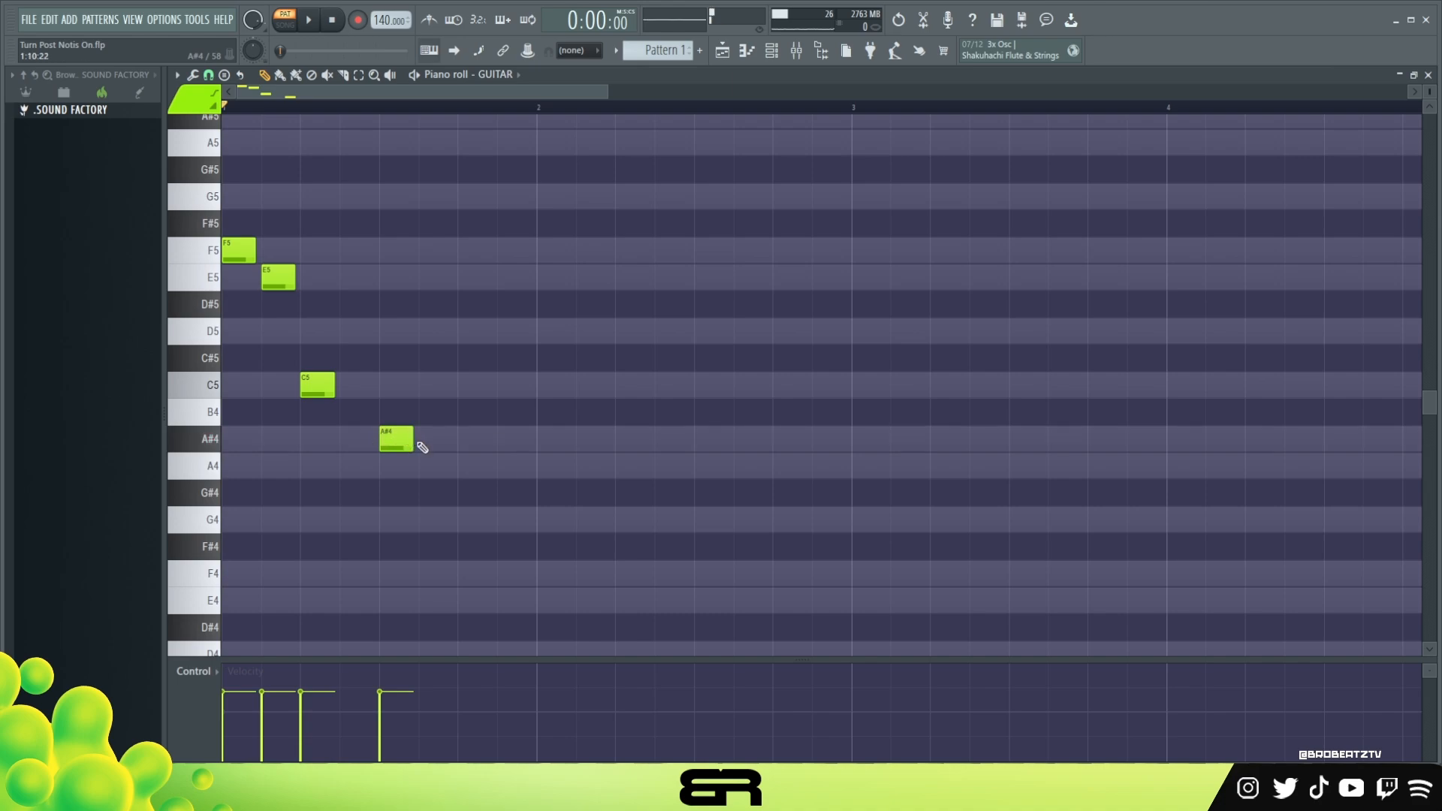
right_click(396, 443)
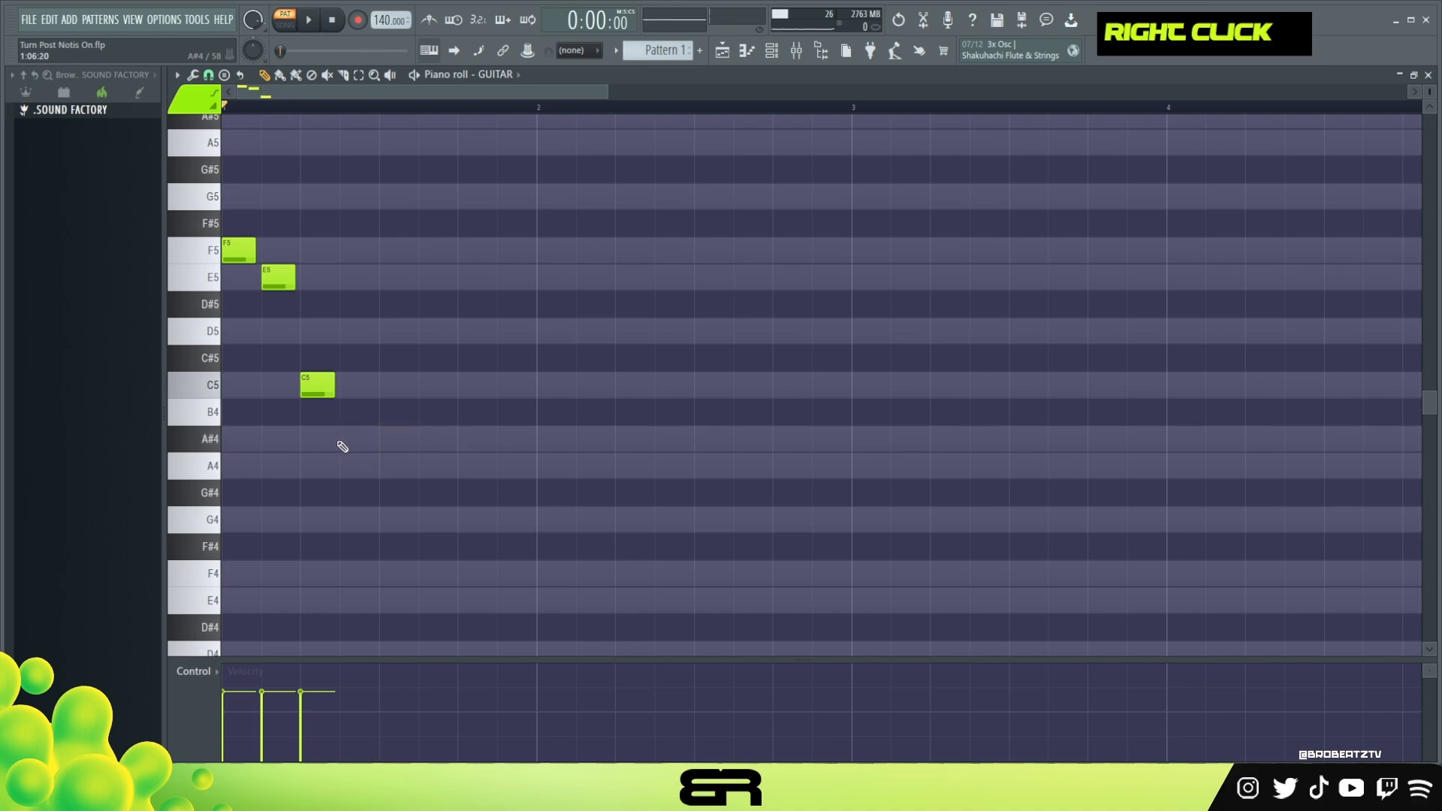
left_click(342, 447)
left_click(346, 465)
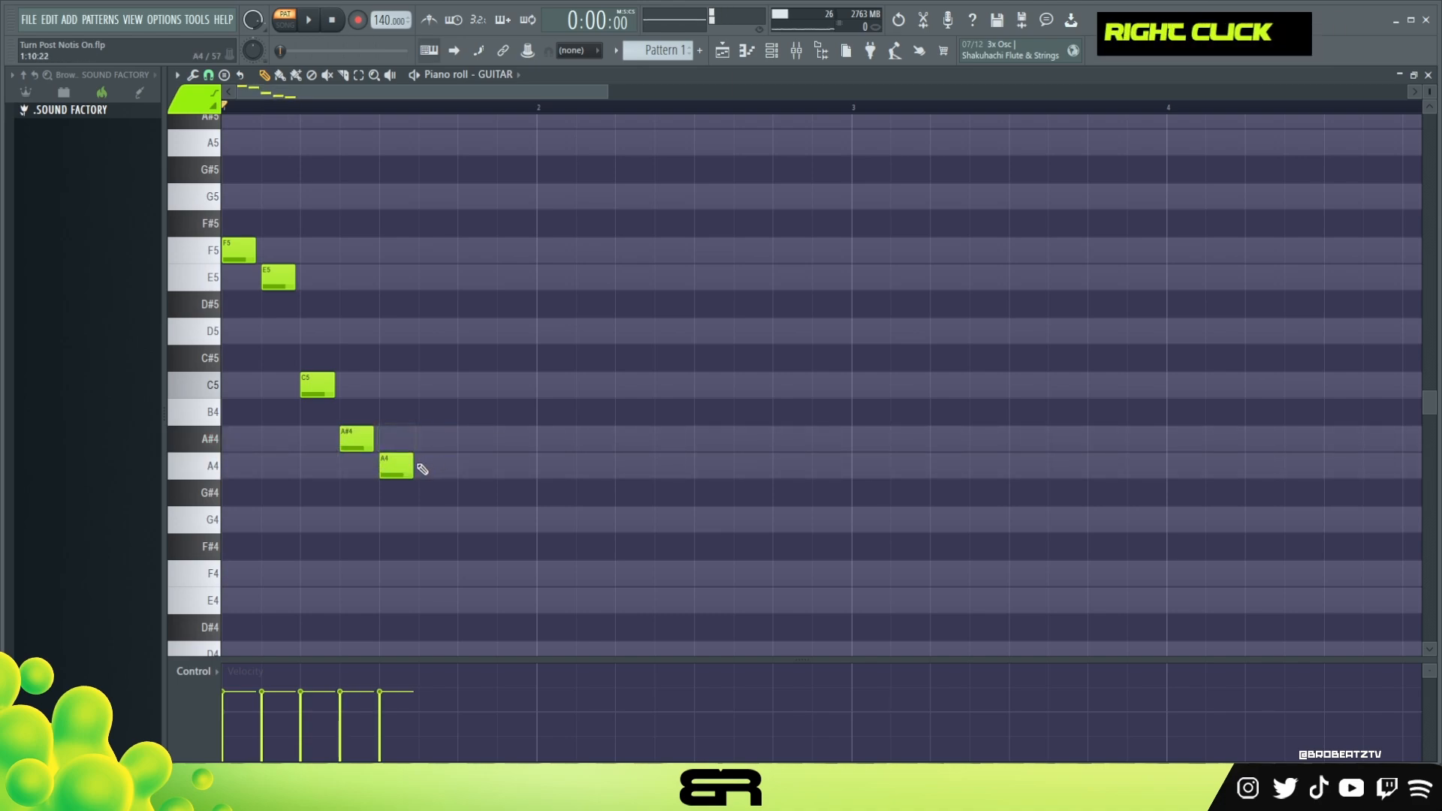
key("space")
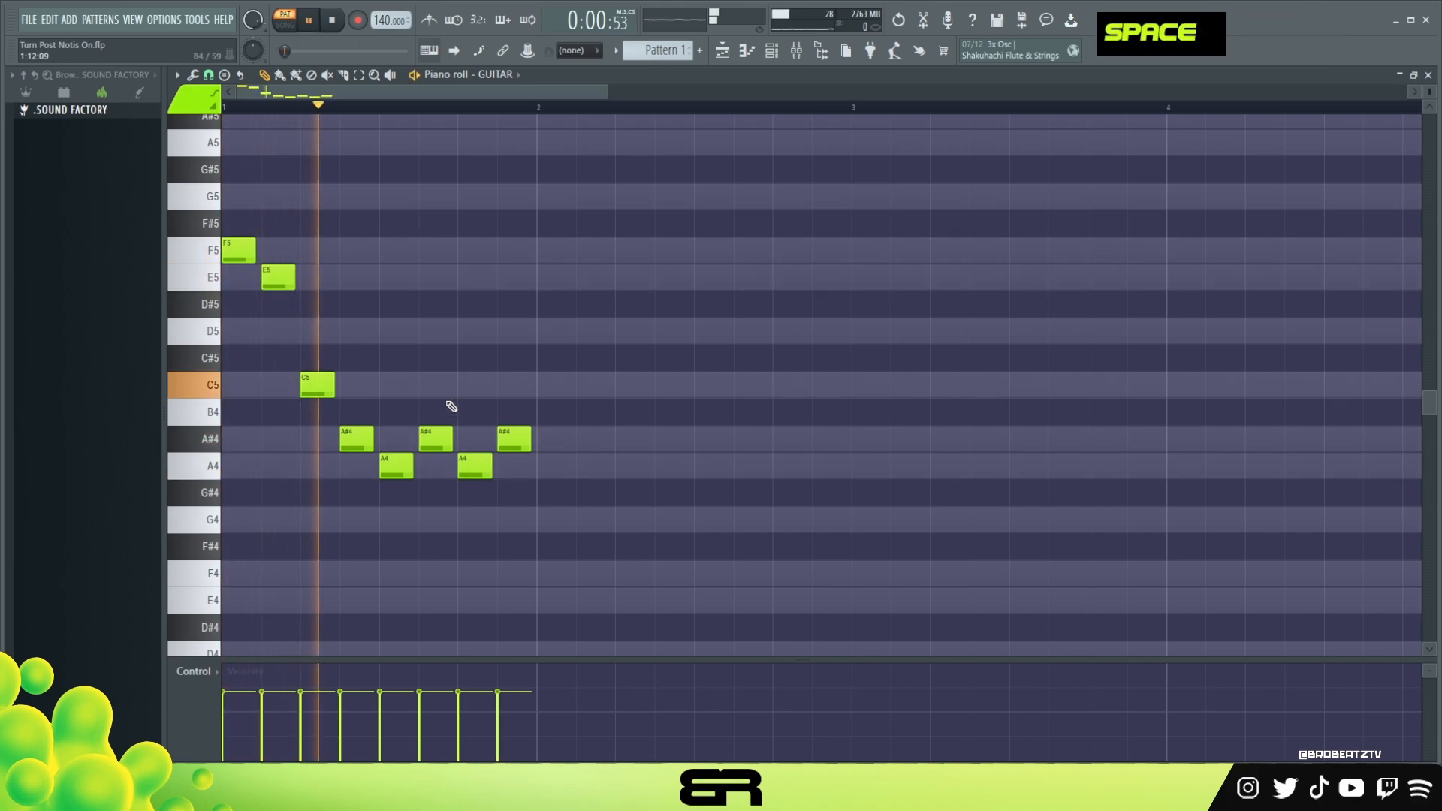
key("space")
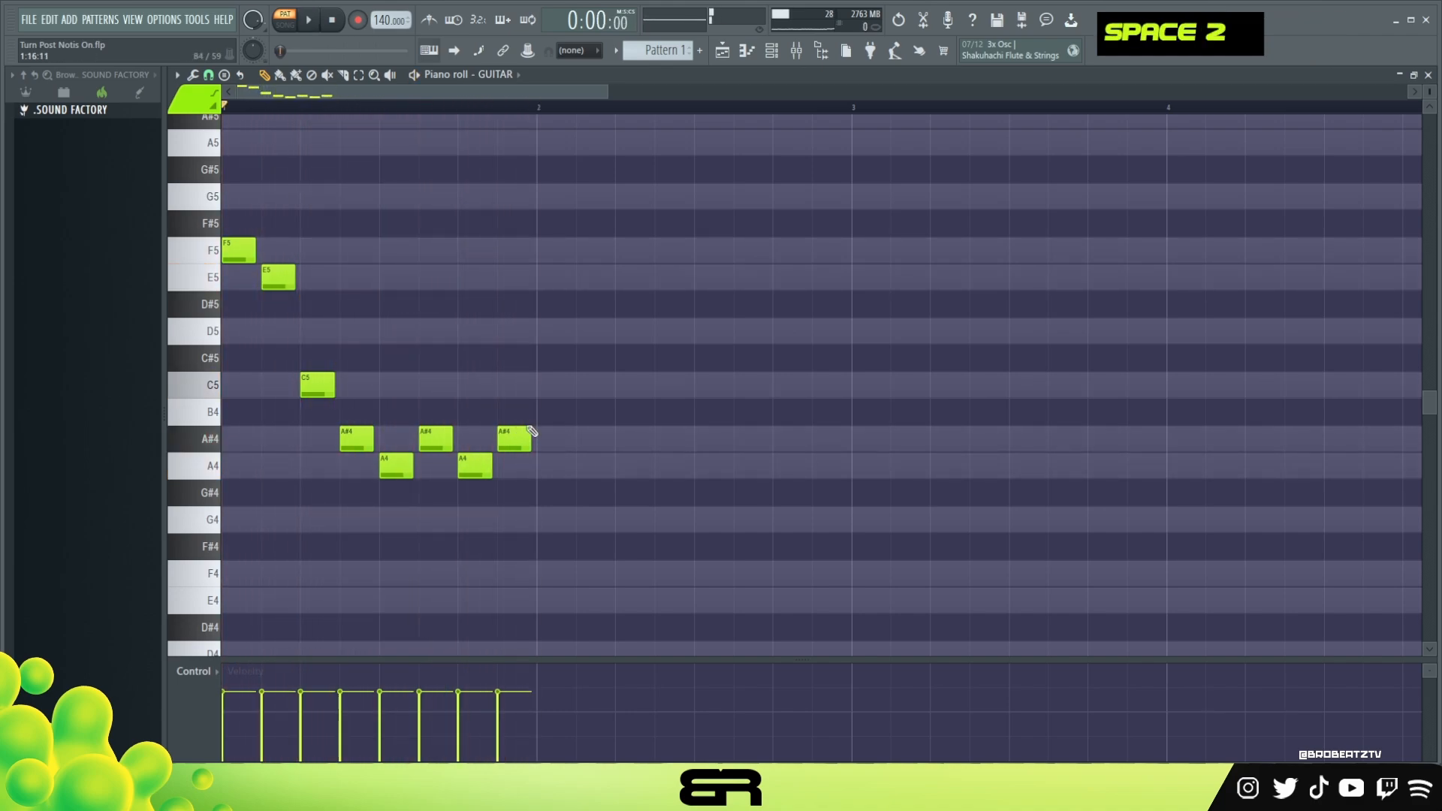
left_click(342, 434, "ctrl")
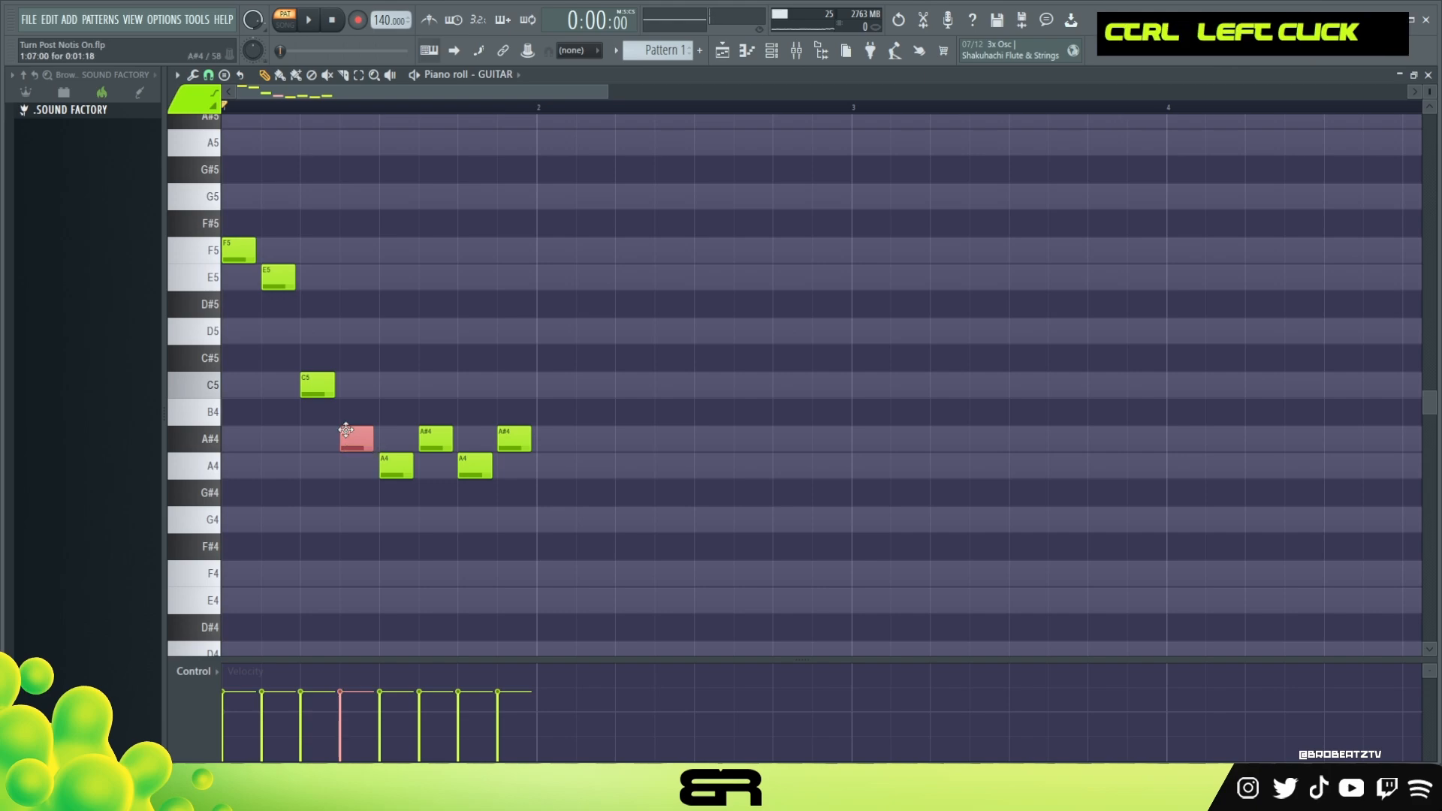
left_click_drag(344, 422, 522, 489)
right_click(505, 413)
left_click(475, 385)
left_click(467, 334)
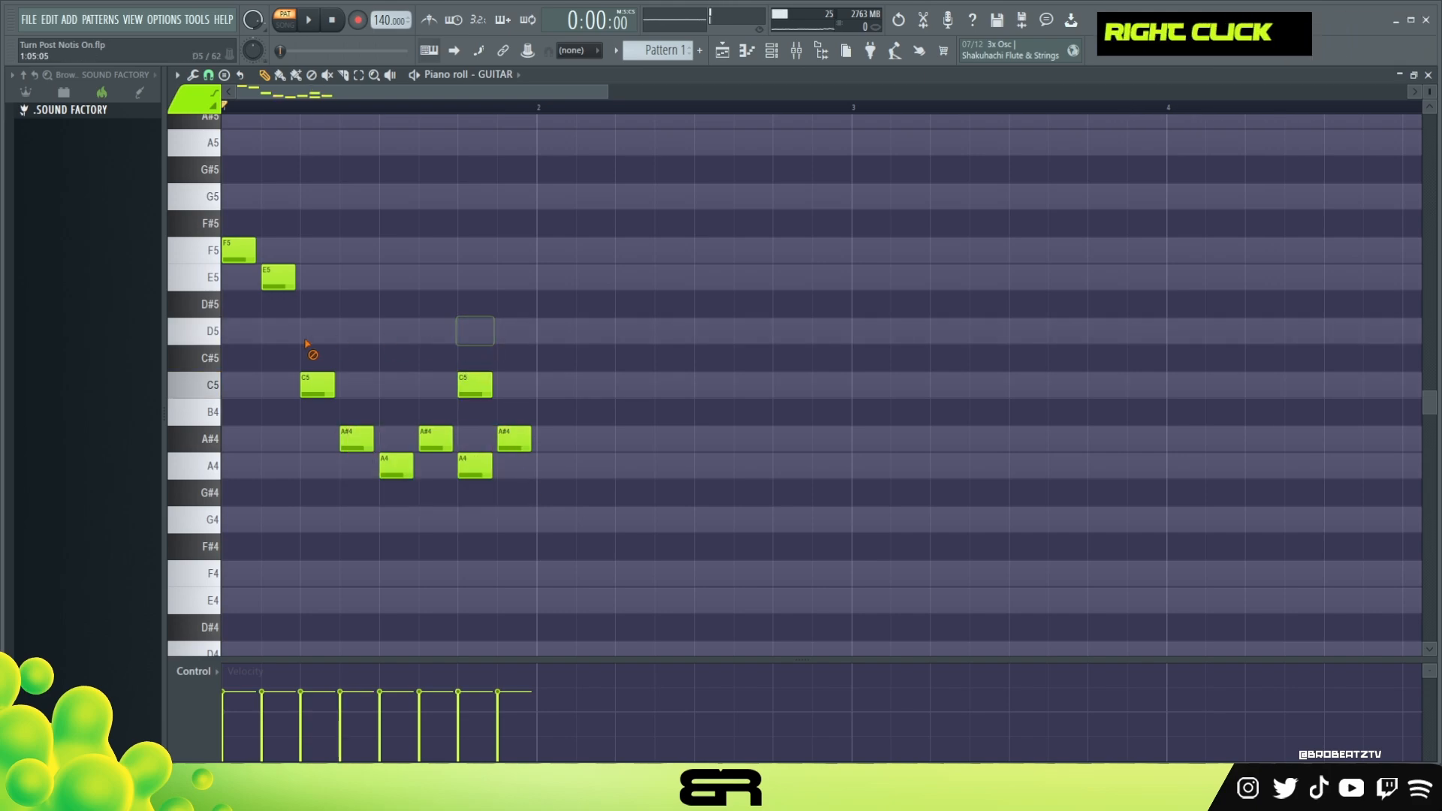
left_click(278, 384)
right_click(317, 385)
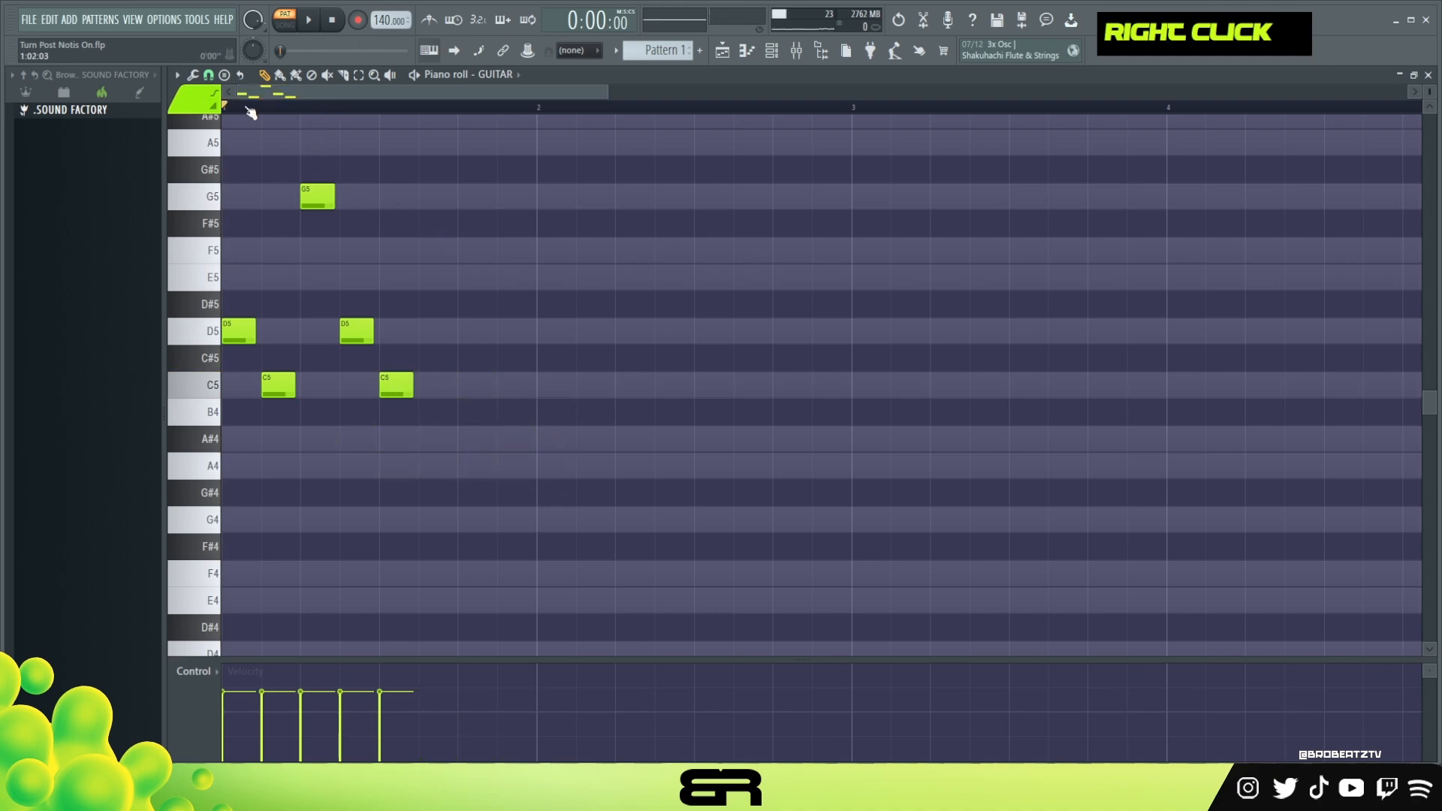
key("space")
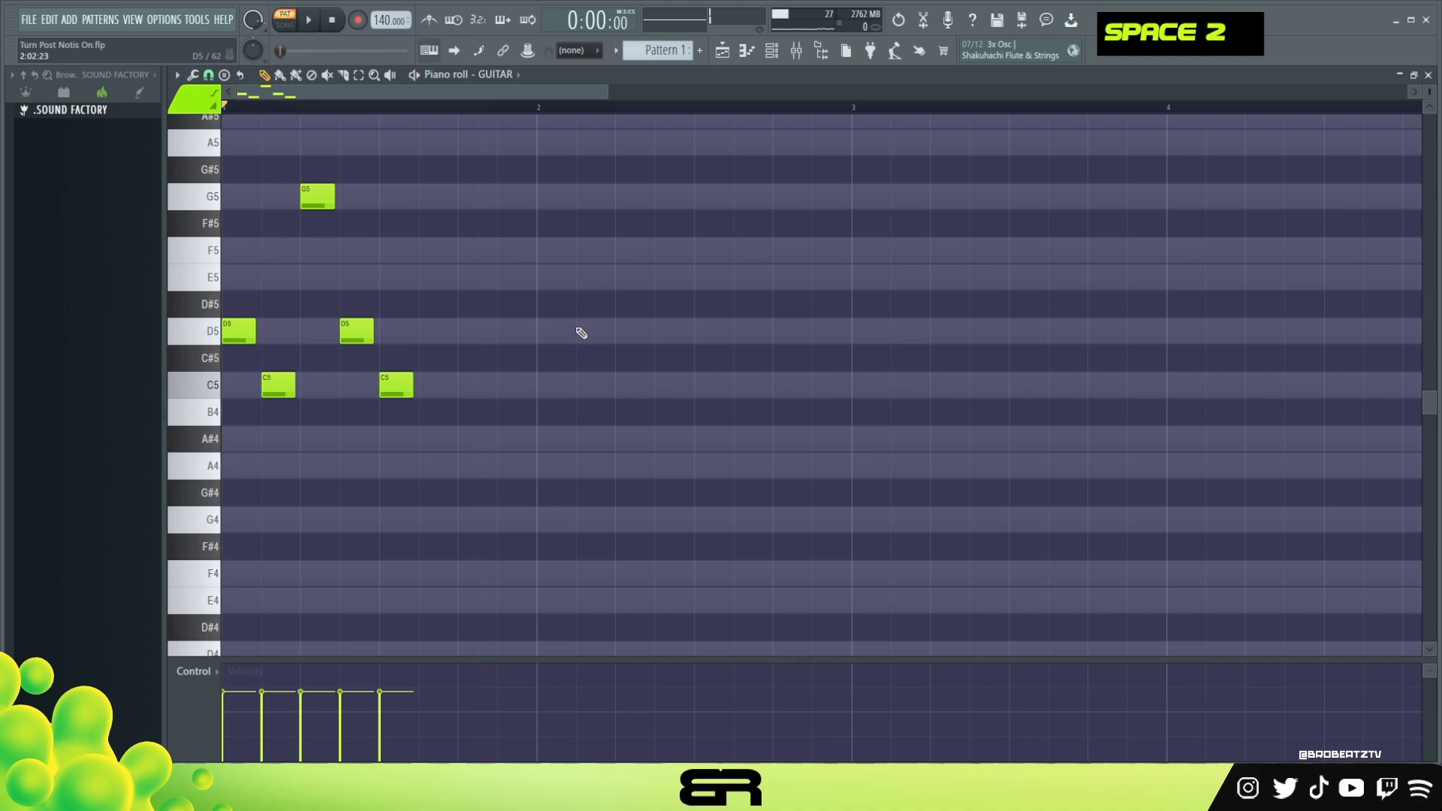
left_click_drag(315, 277, 201, 273)
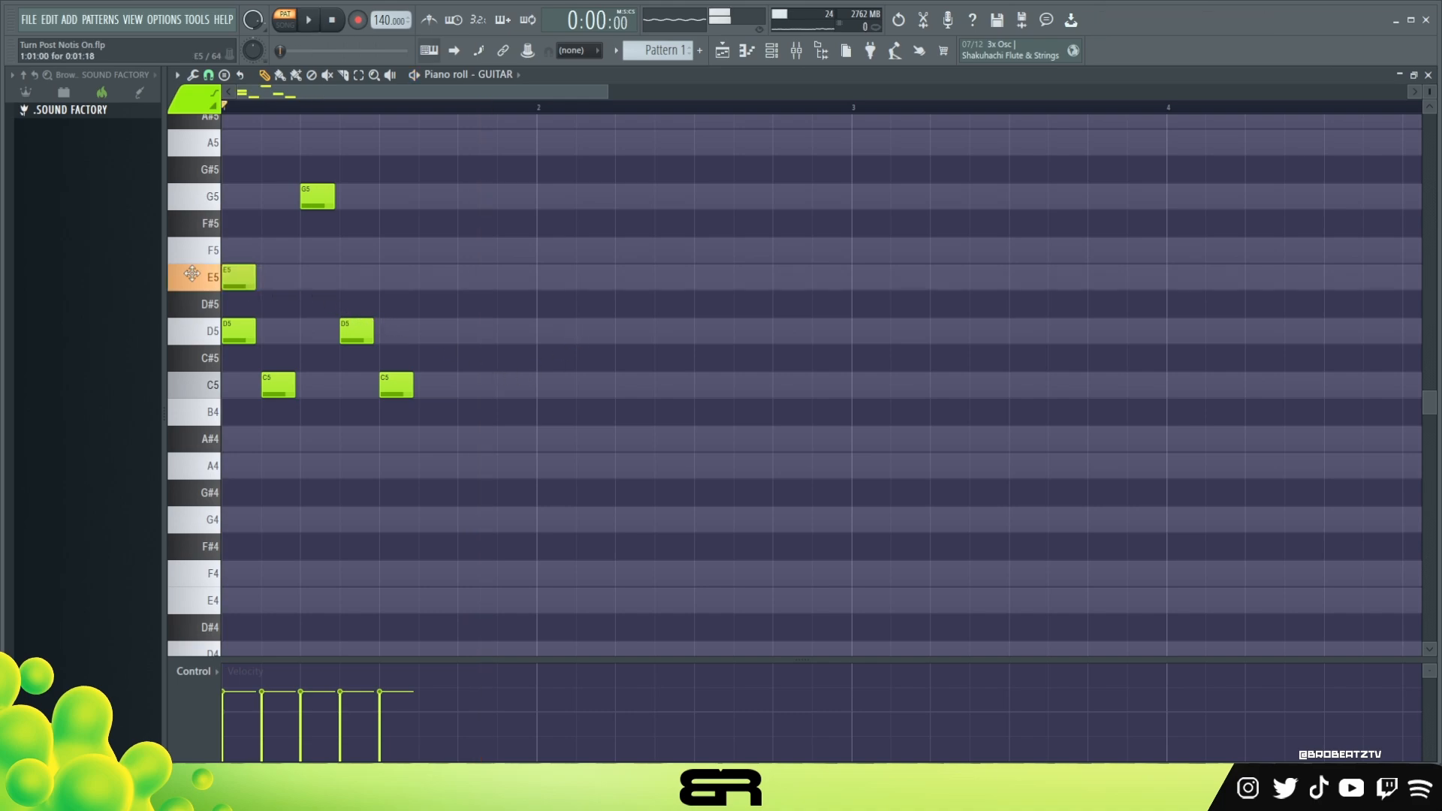
right_click(399, 391)
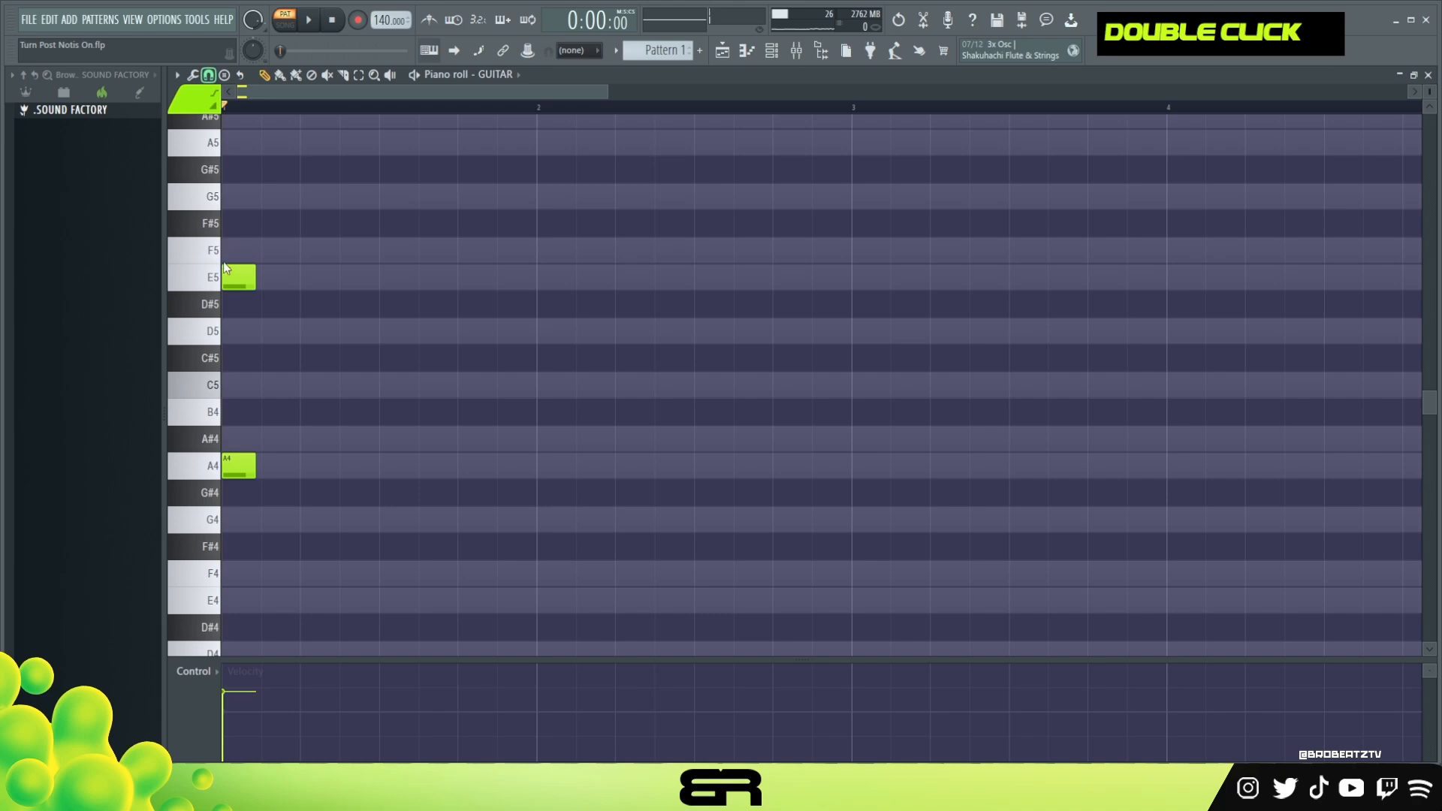
Lengthen the E5 and A4 notes to about a third of a bar and start A4 slightly after E5.
left_click(251, 493, "ctrl")
left_click_drag(255, 471, 329, 471)
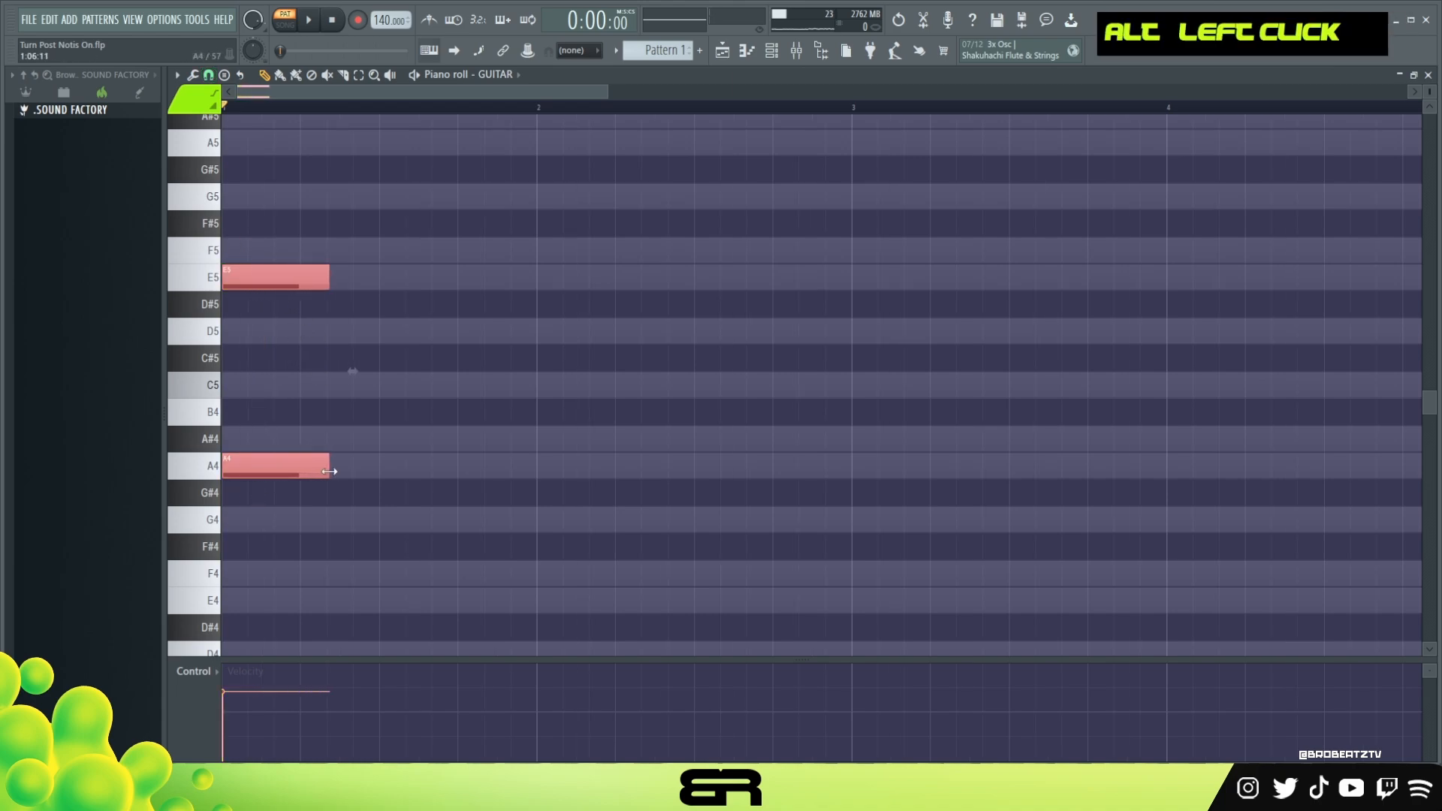
right_click(267, 337)
key("space")
key("space")
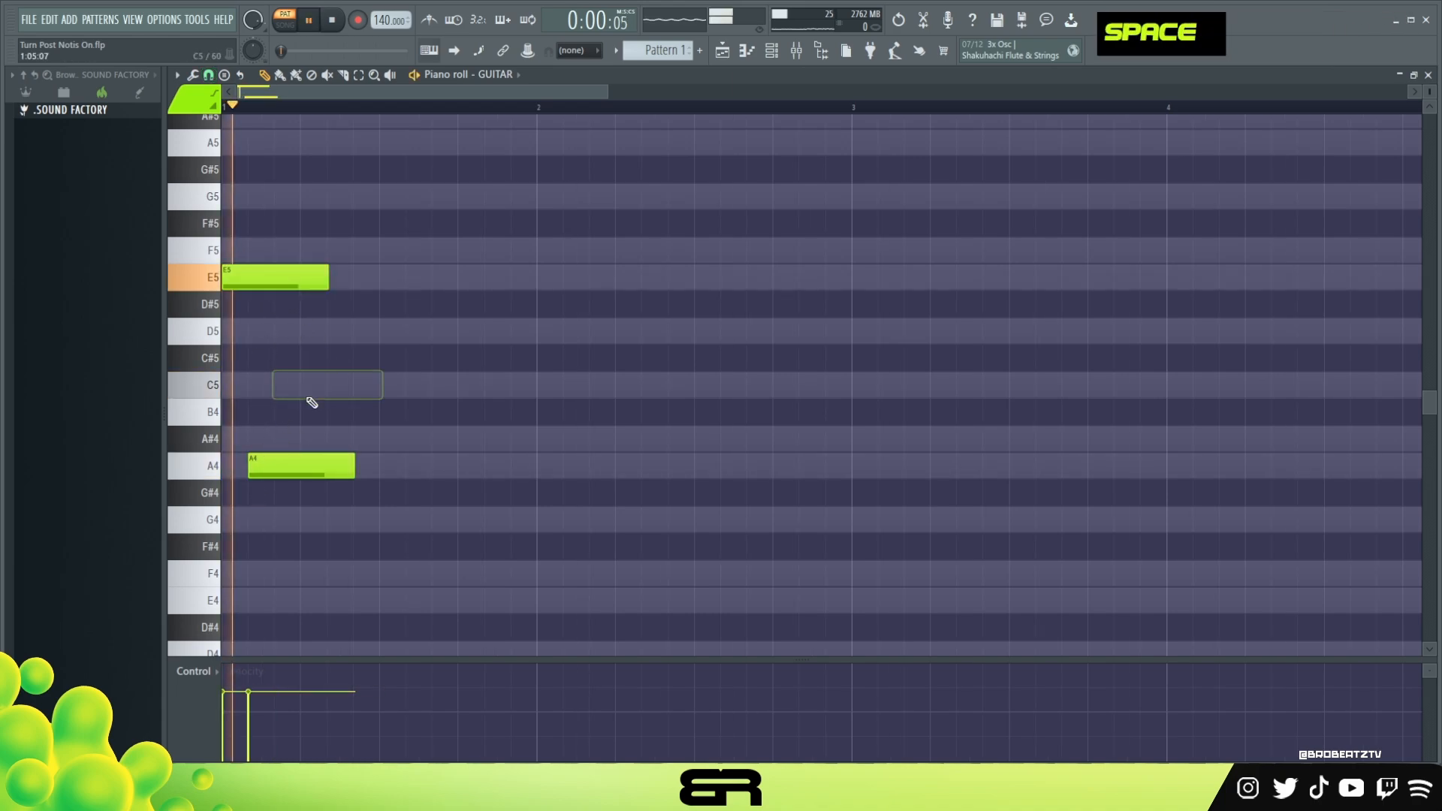
Add a C5 note starting just after A4, and split the A4 into two short consecutive notes.
key("space")
key("space")
left_click(289, 386)
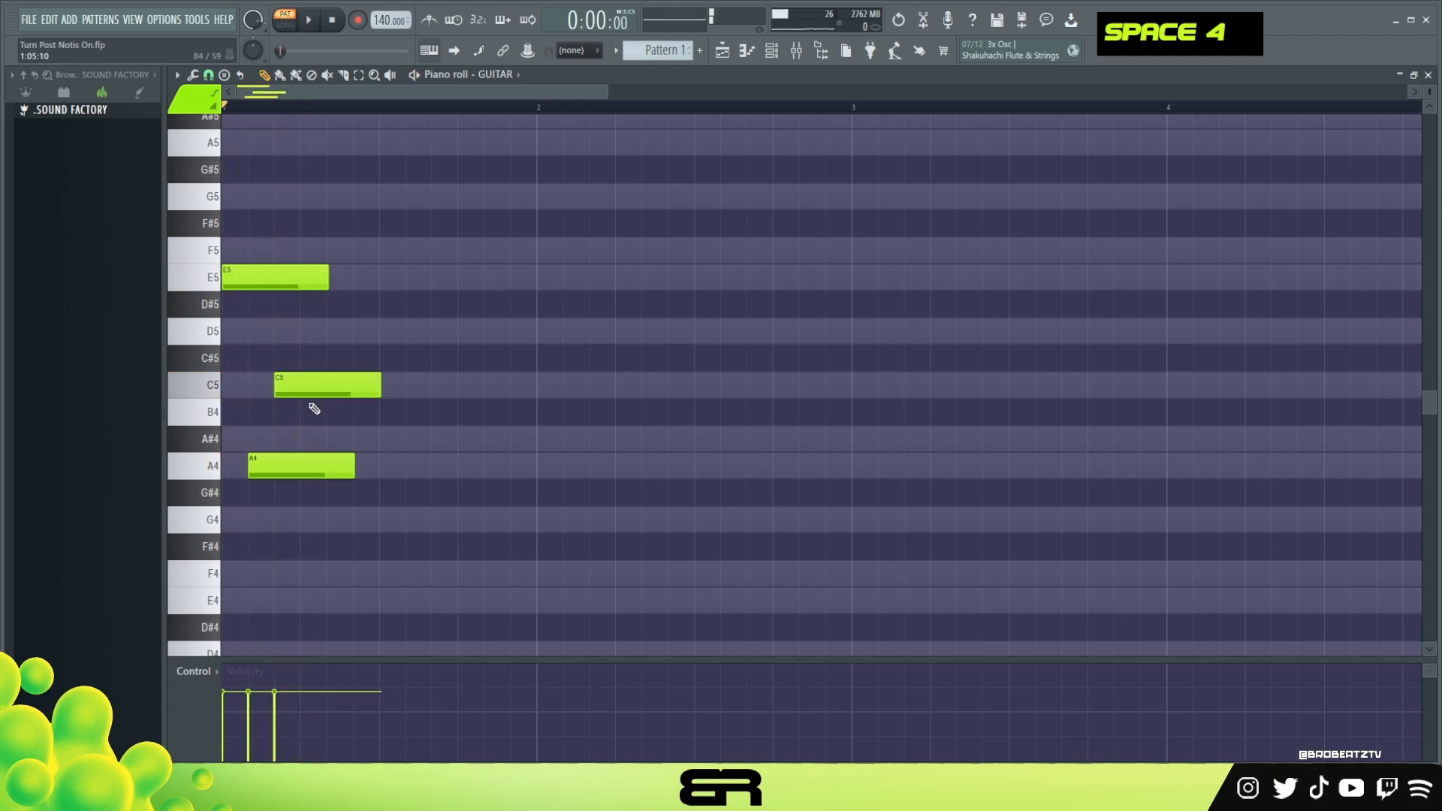
mouse_move(347, 470)
left_mouse_down()
mouse_move(271, 485)
mouse_move(322, 466)
left_mouse_up()
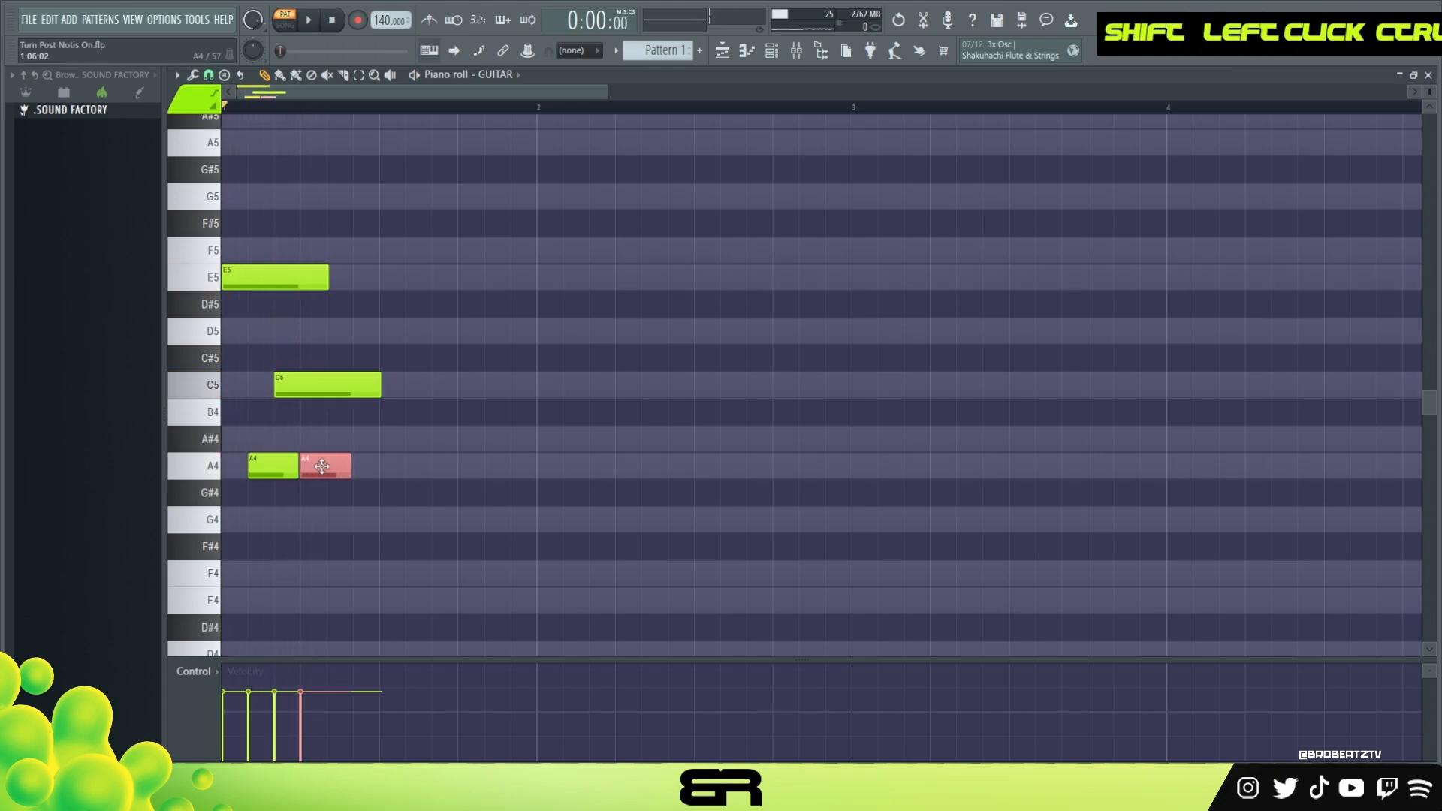
key("space")
key("space")
key("space")
Add a D5 note after the C5 start and a long A4 note reaching almost to the end of bar 1, auditioning the phrase.
left_click(334, 331)
key("space")
key("space")
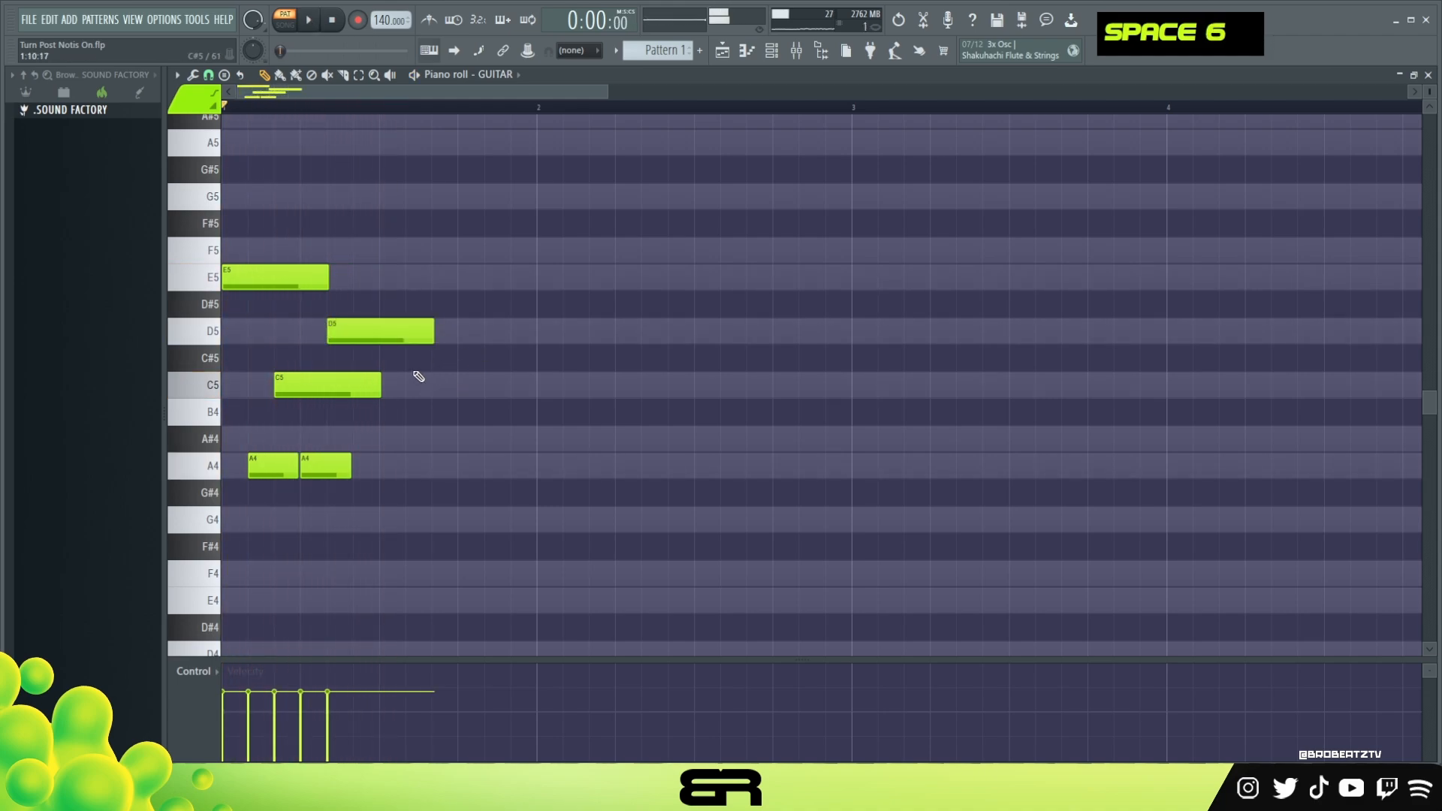
key("space")
left_click(387, 466)
left_click_drag(487, 470, 523, 471)
key("space")
key("space")
key("space")
Set the velocity of the E5 and long A4 notes higher than the rest of the phrase, and play it back.
left_click(458, 465, "ctrl+shift")
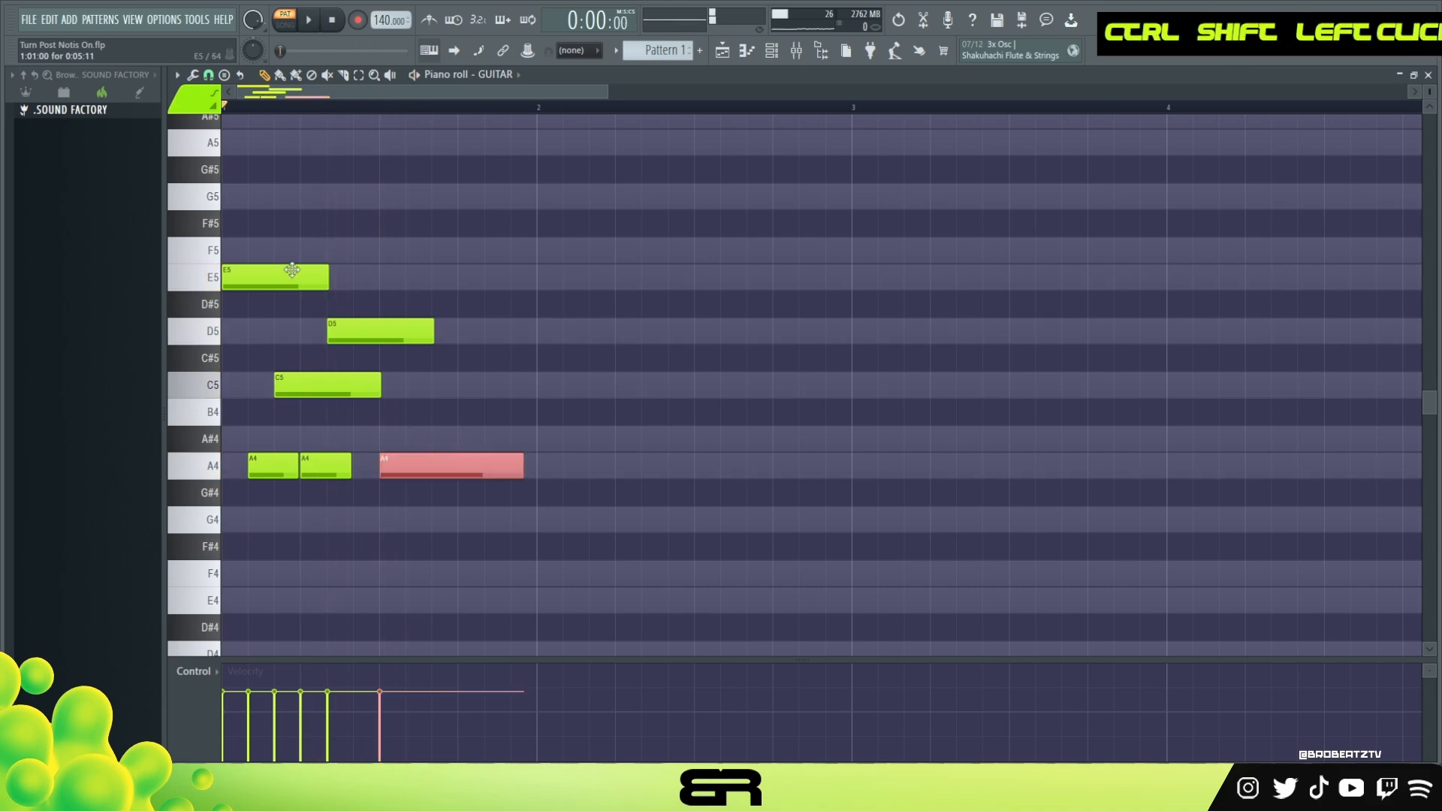
left_click(292, 270, "ctrl+shift")
scroll(294, 299, "up", 2, "alt")
key("ctrl+a")
scroll(358, 300, "down", 1, "alt")
left_click(275, 278, "ctrl")
left_click(460, 469, "ctrl+shift")
right_click(482, 424)
key("space")
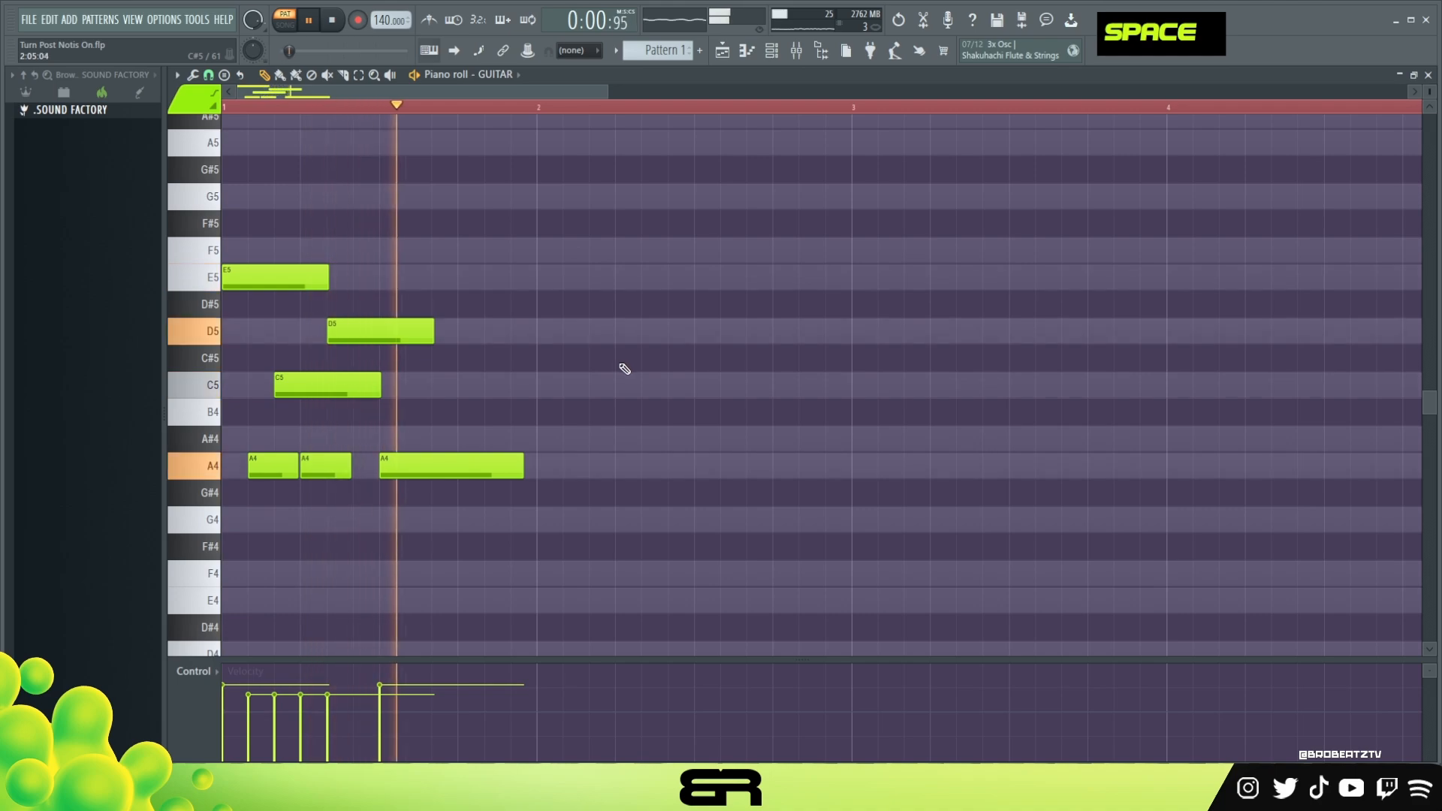
key("space")
Lower the velocity of the second short A4 note slightly and listen to the result.
left_click(291, 466, "ctrl")
key("space")
scroll(324, 468, "down", 1)
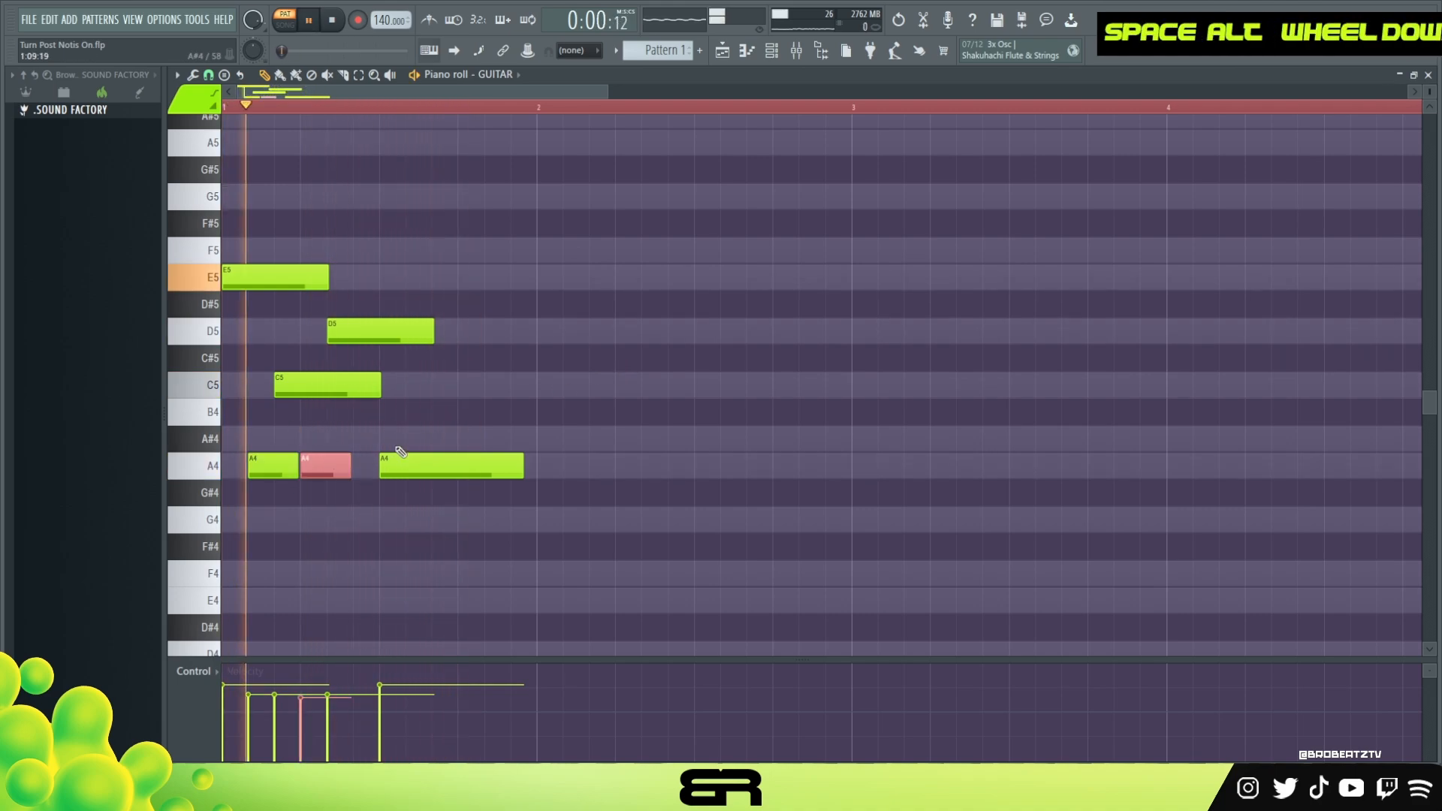
right_click(589, 373)
key("space")
Duplicate the one-bar guitar phrase until it fills four bars.
key("ctrl+a")
left_click_drag(255, 278, 577, 301, "shift")
key("ctrl+a")
left_click_drag(255, 278, 885, 278, "shift")
left_click(483, 106)
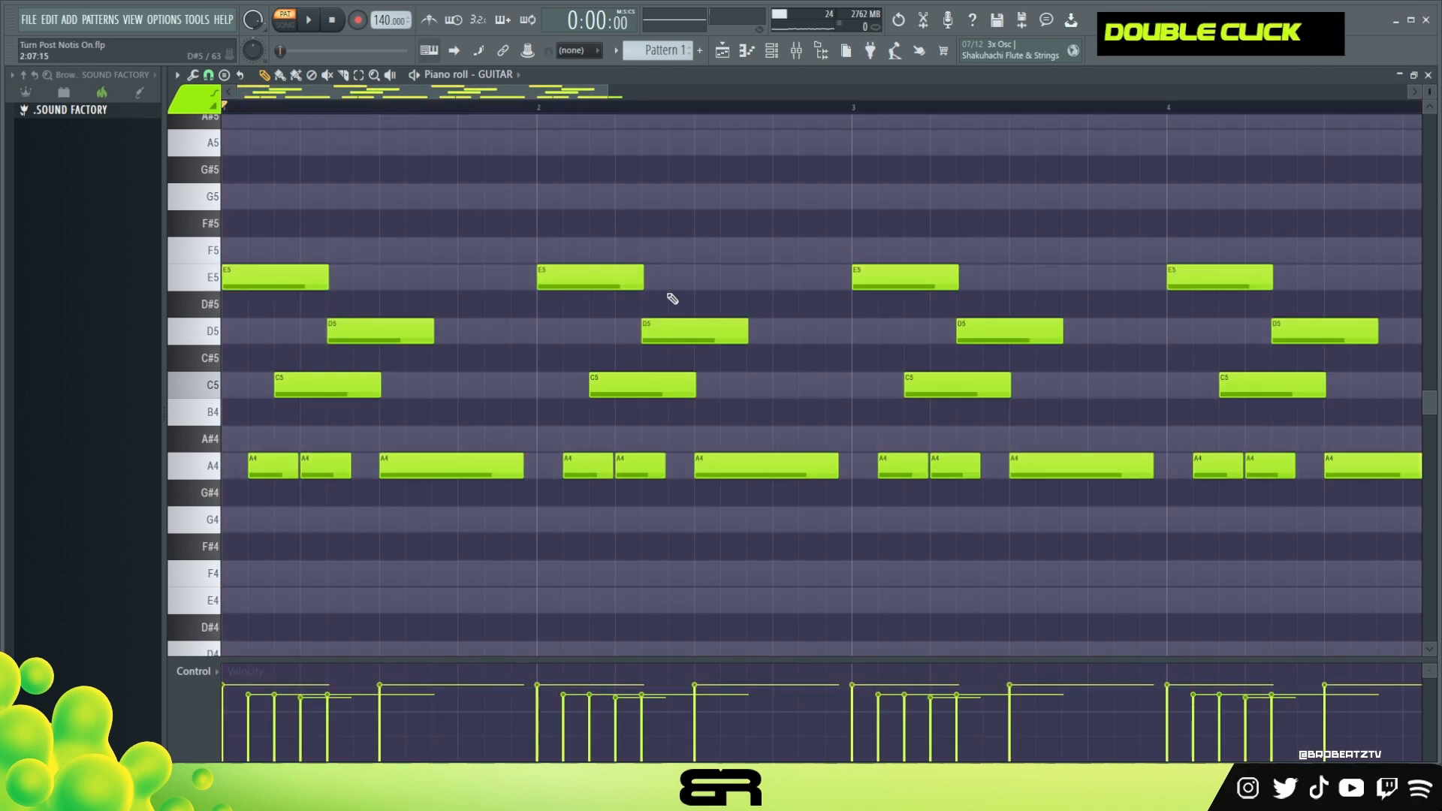
Transpose the opening E5 notes of bars 3 and 4 down one octave to E4.
left_click_drag(1273, 315, 852, 270, "ctrl")
key("ctrl+Down")
right_click(905, 270)
Add a G4 and a shorter F4 note at the end of bar 2 leading into bar 3, and nudge the long A4 slightly later.
left_click(752, 471, "ctrl")
left_click_drag(752, 471, 817, 520, "shift")
left_click_drag(909, 519, 854, 528, "alt")
left_click_drag(871, 577, 842, 578, "alt")
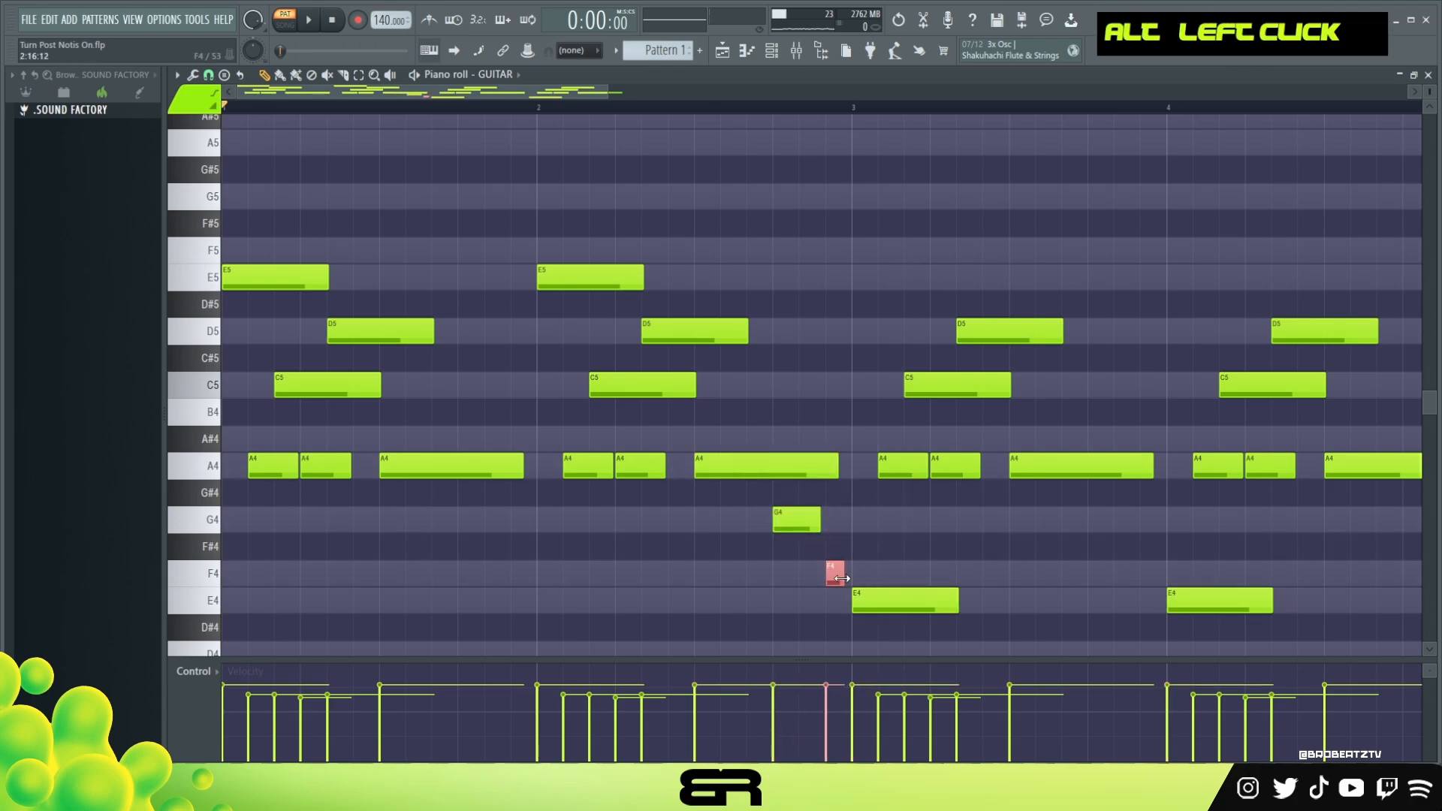
left_click_drag(824, 471, 835, 472, "alt")
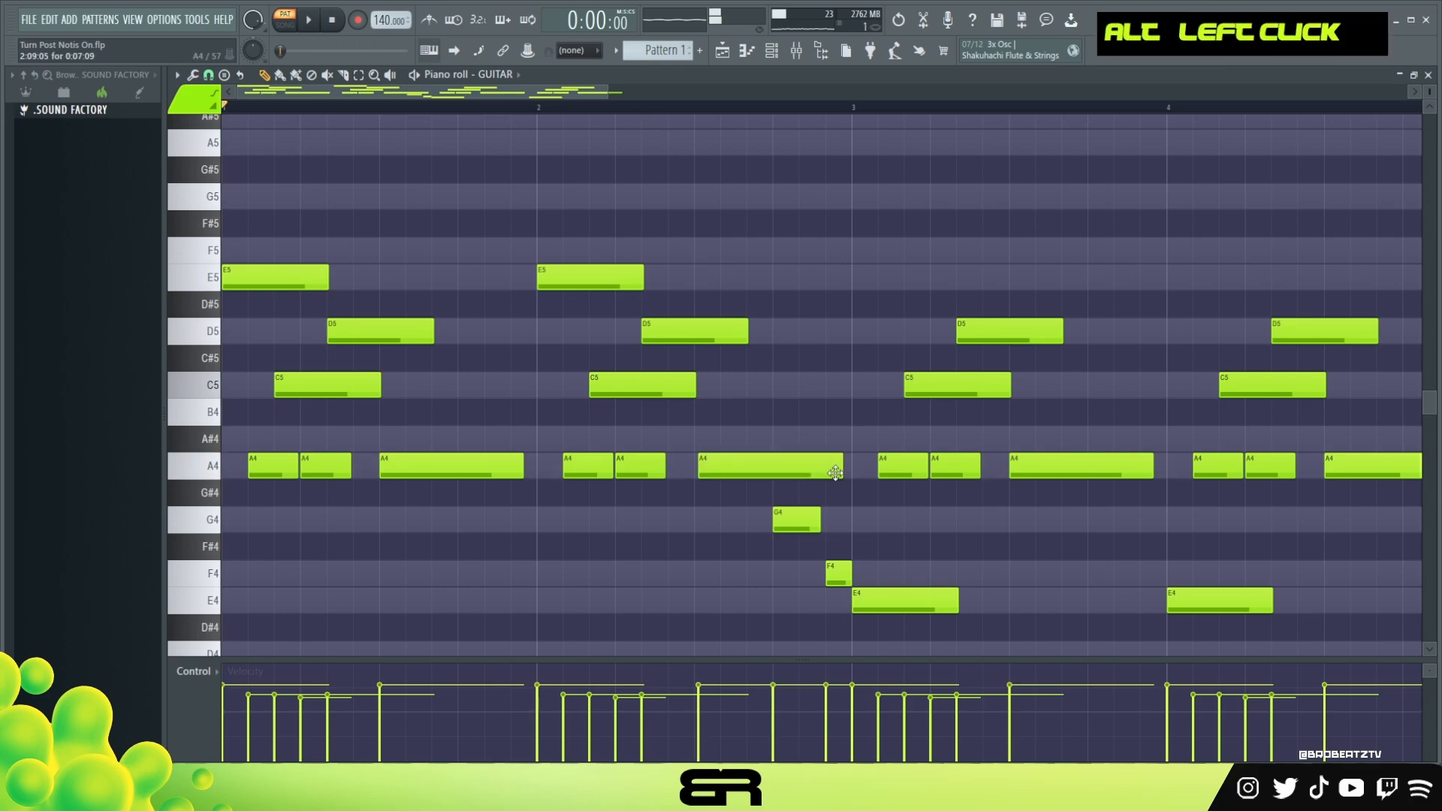
Play the melody and extend the long A4 note of bar 1 to the bar line.
key("space")
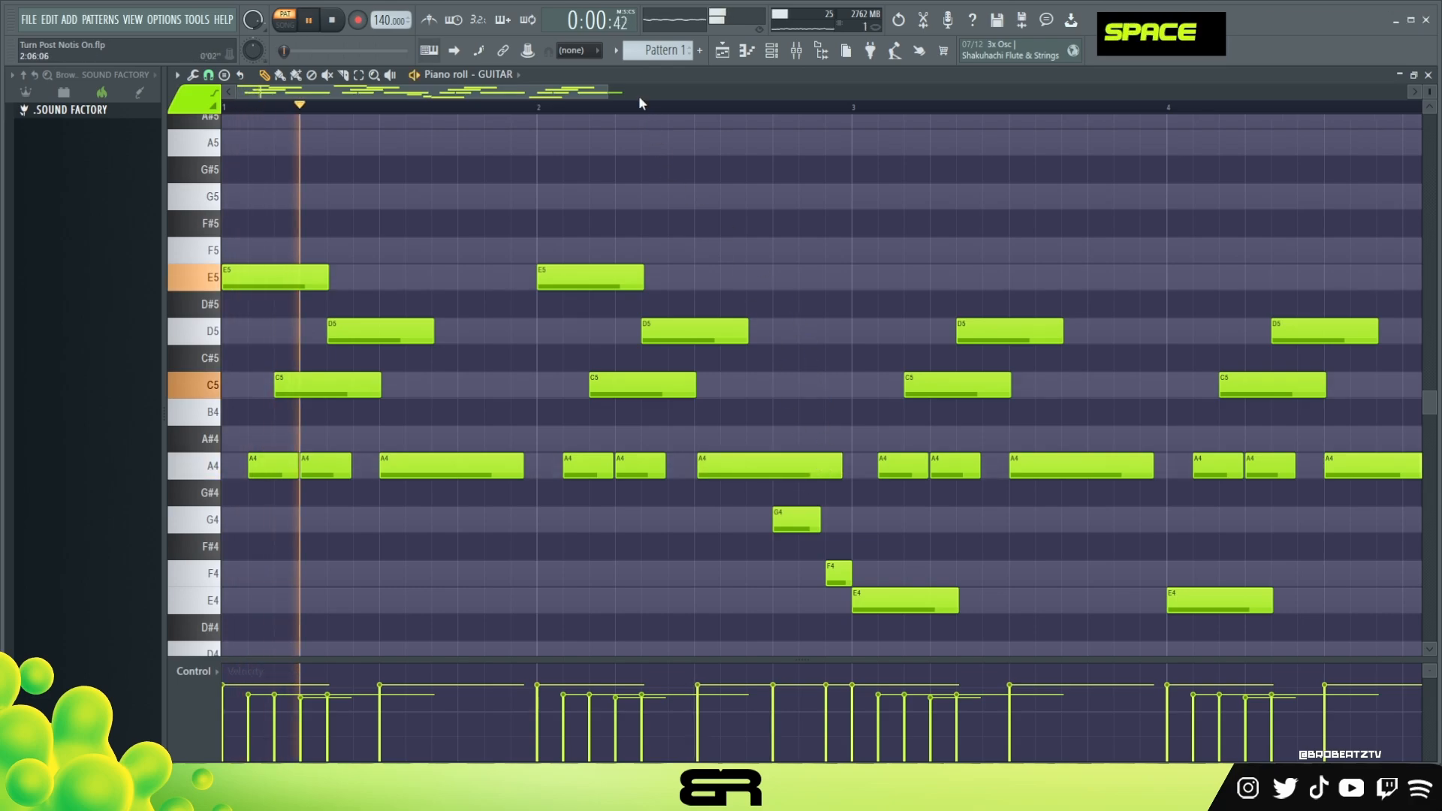
scroll(848, 300, "down", 2)
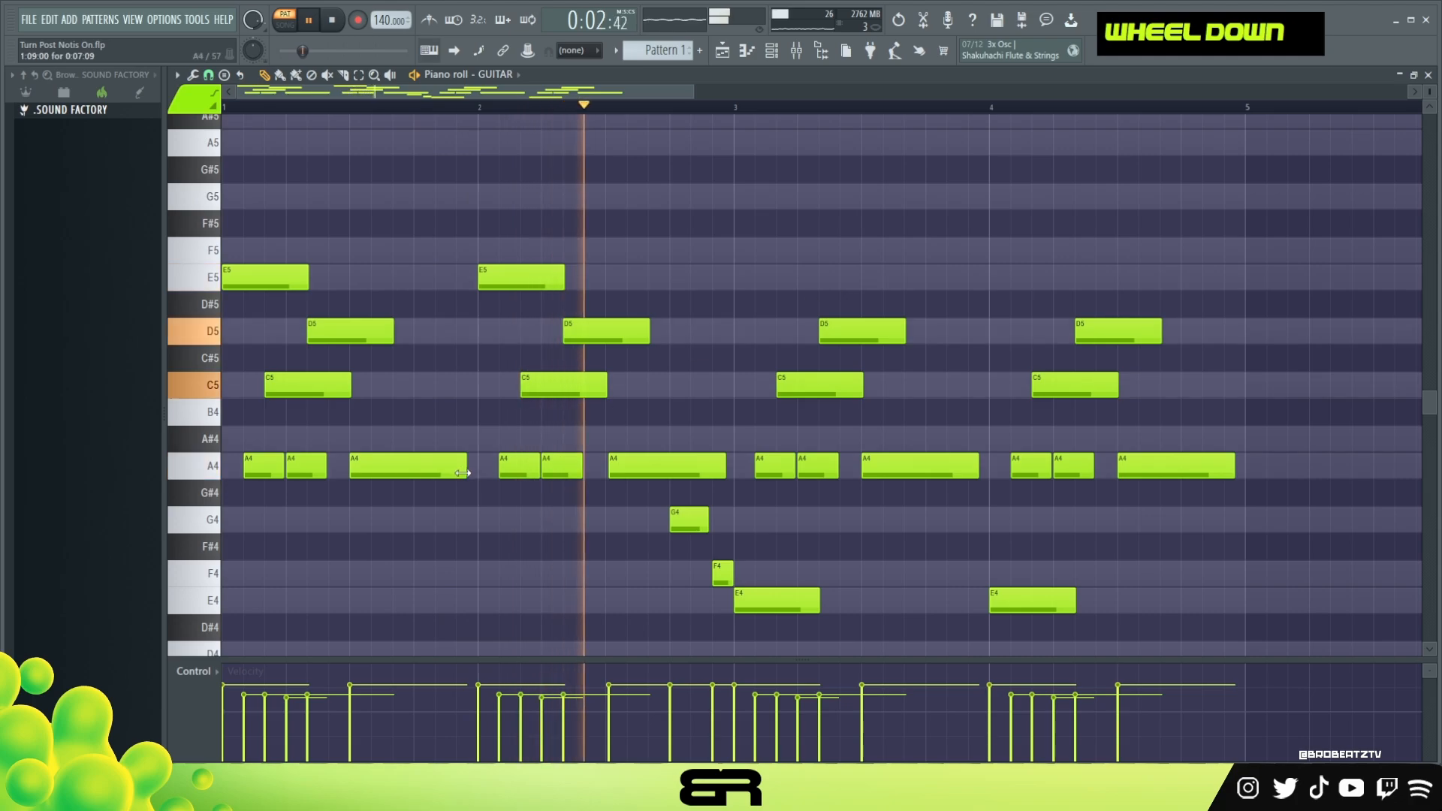
left_click_drag(466, 467, 477, 467, "alt")
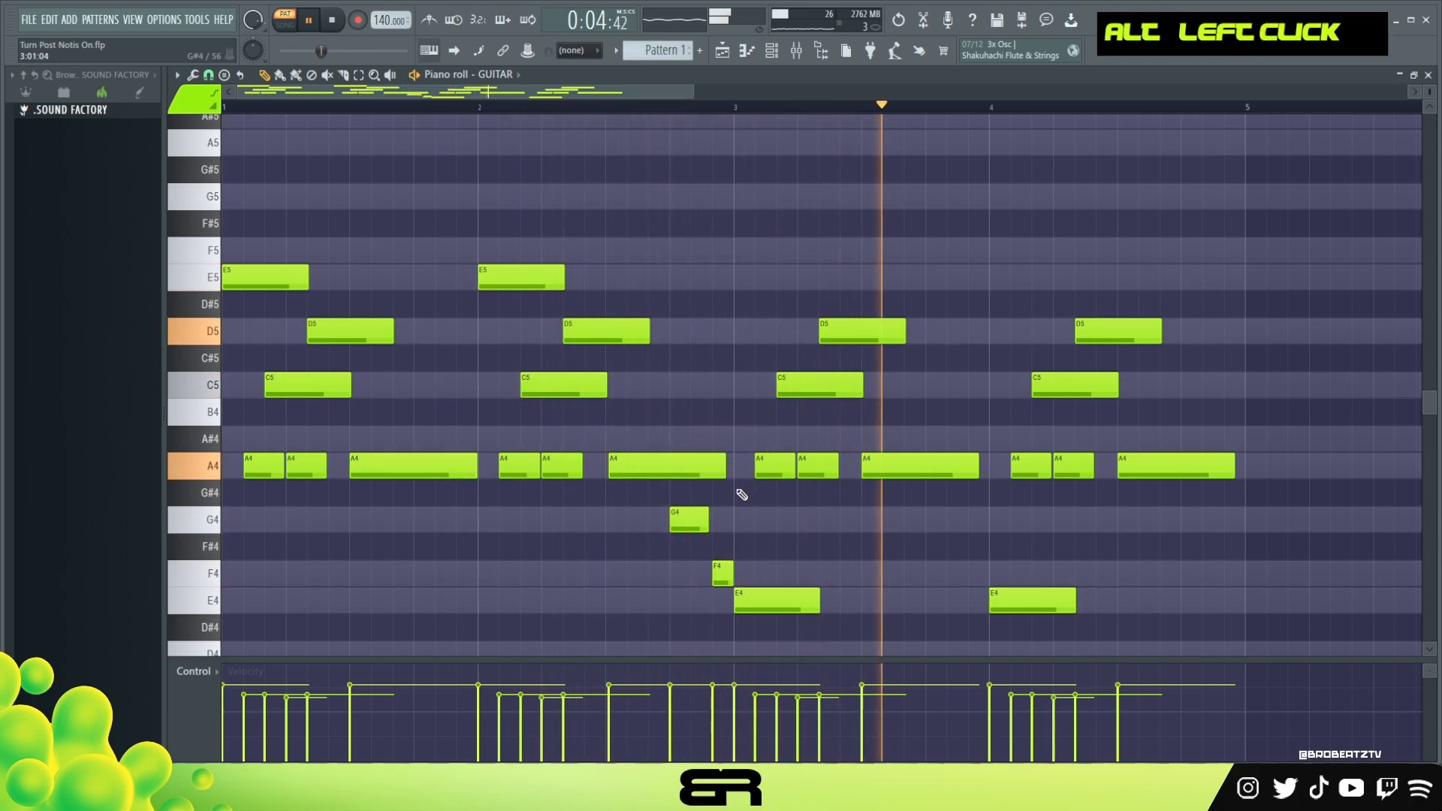
key("space")
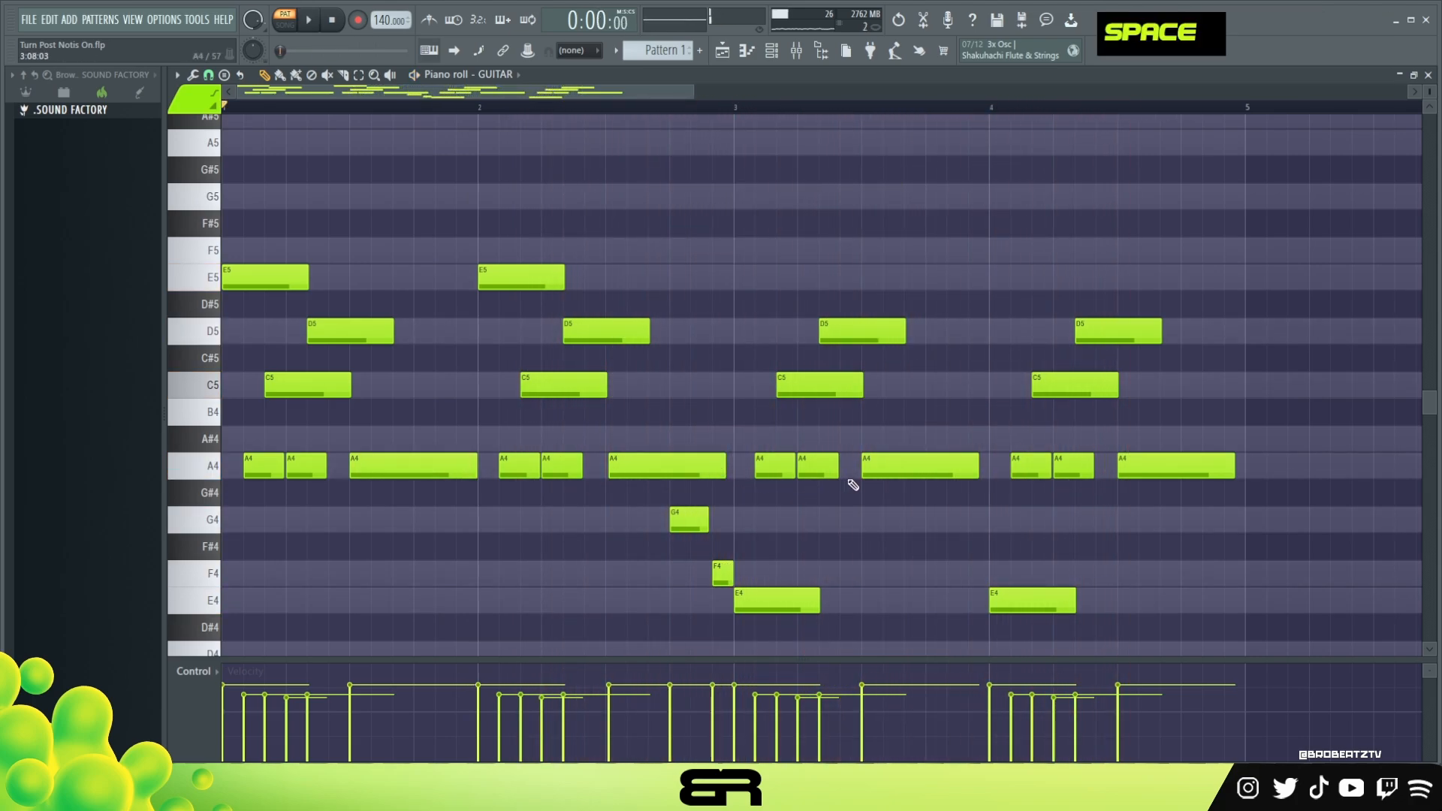
Copy the notes of bars 3 and 4 into bars 5 and 6 during playback.
scroll(918, 344, "down", 4, "ctrl")
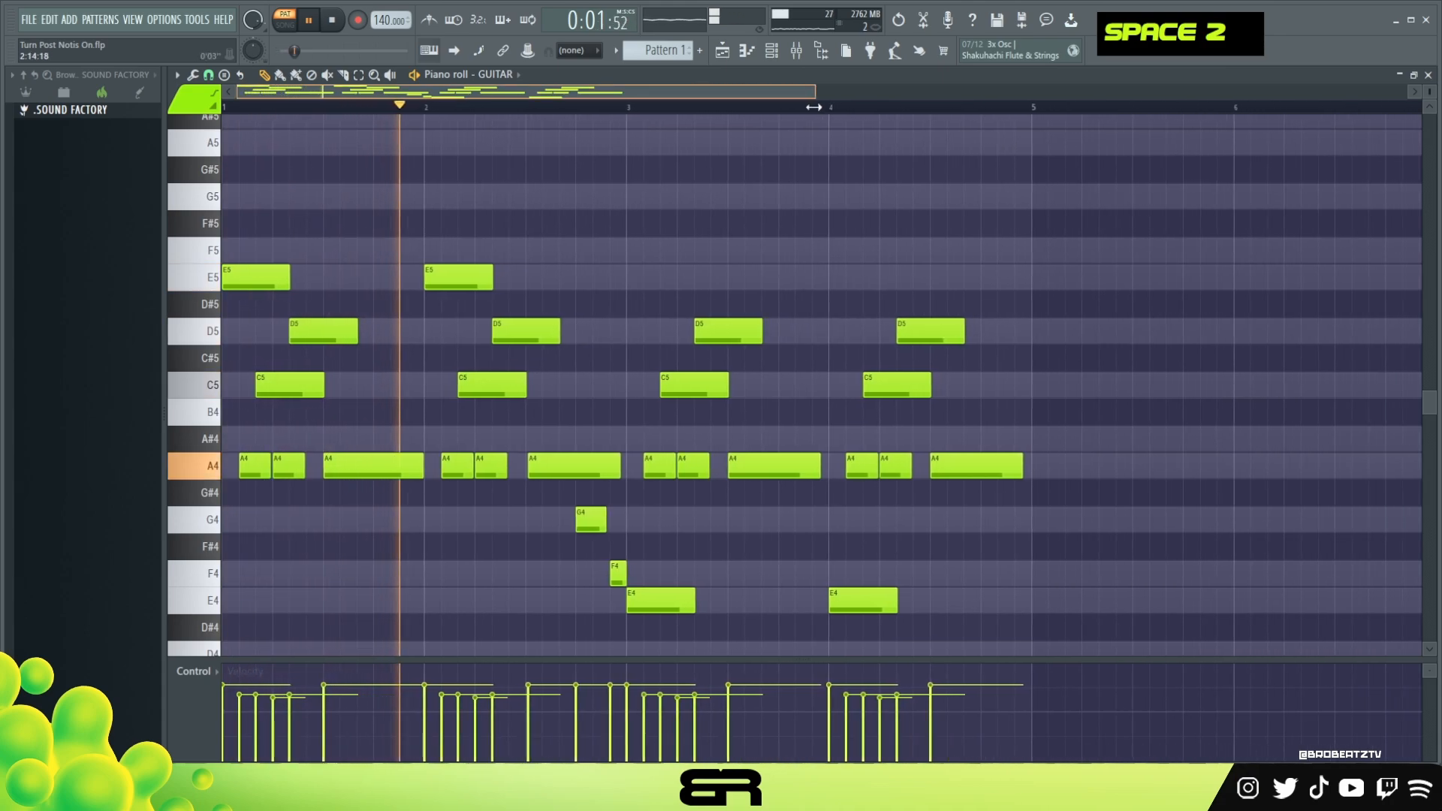
left_click_drag(1137, 267, 1064, 597, "ctrl")
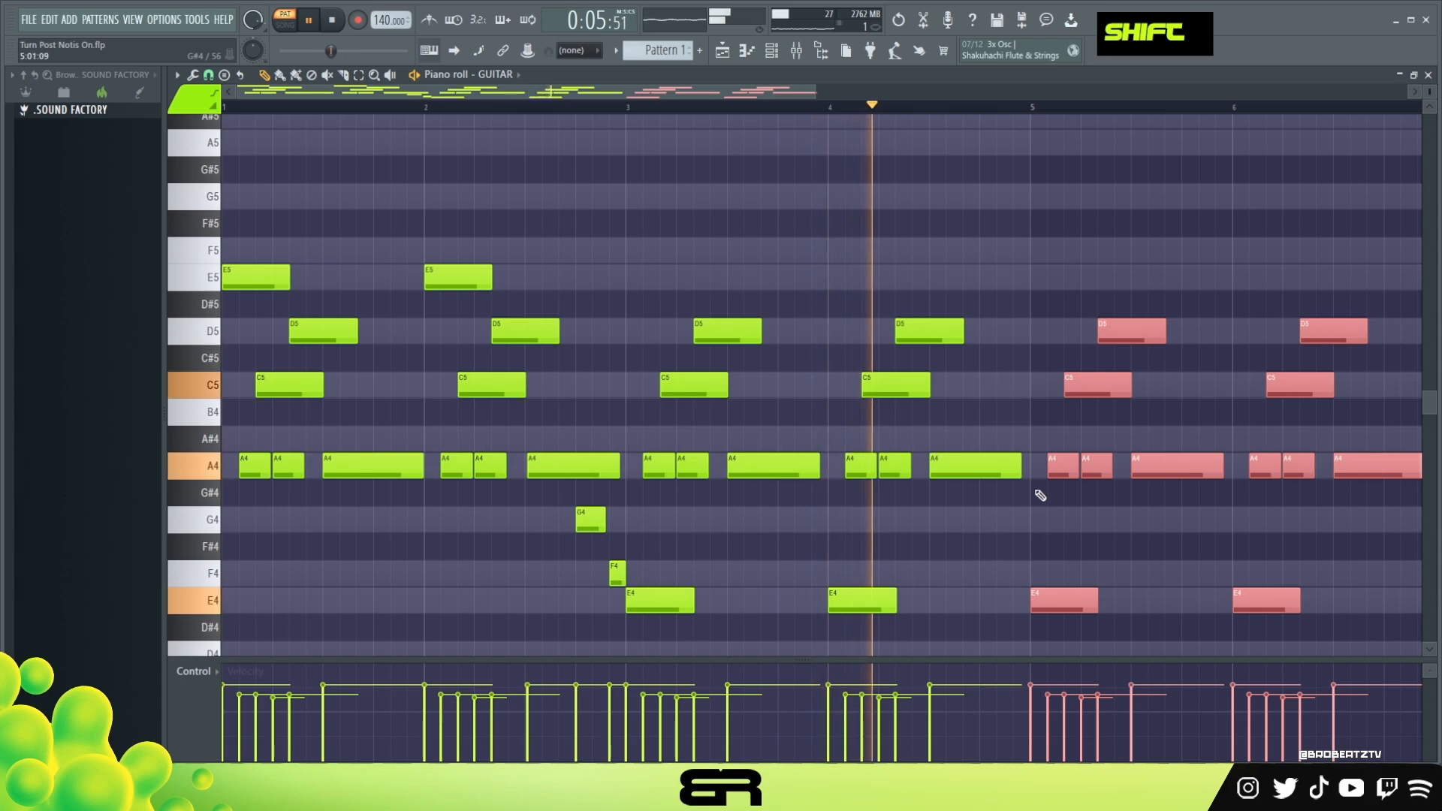
key("space")
Move the G4 and F4 transition notes from the end of bar 2 to the end of bar 4 and audition the change.
left_click_drag(571, 508, 639, 594, "ctrl")
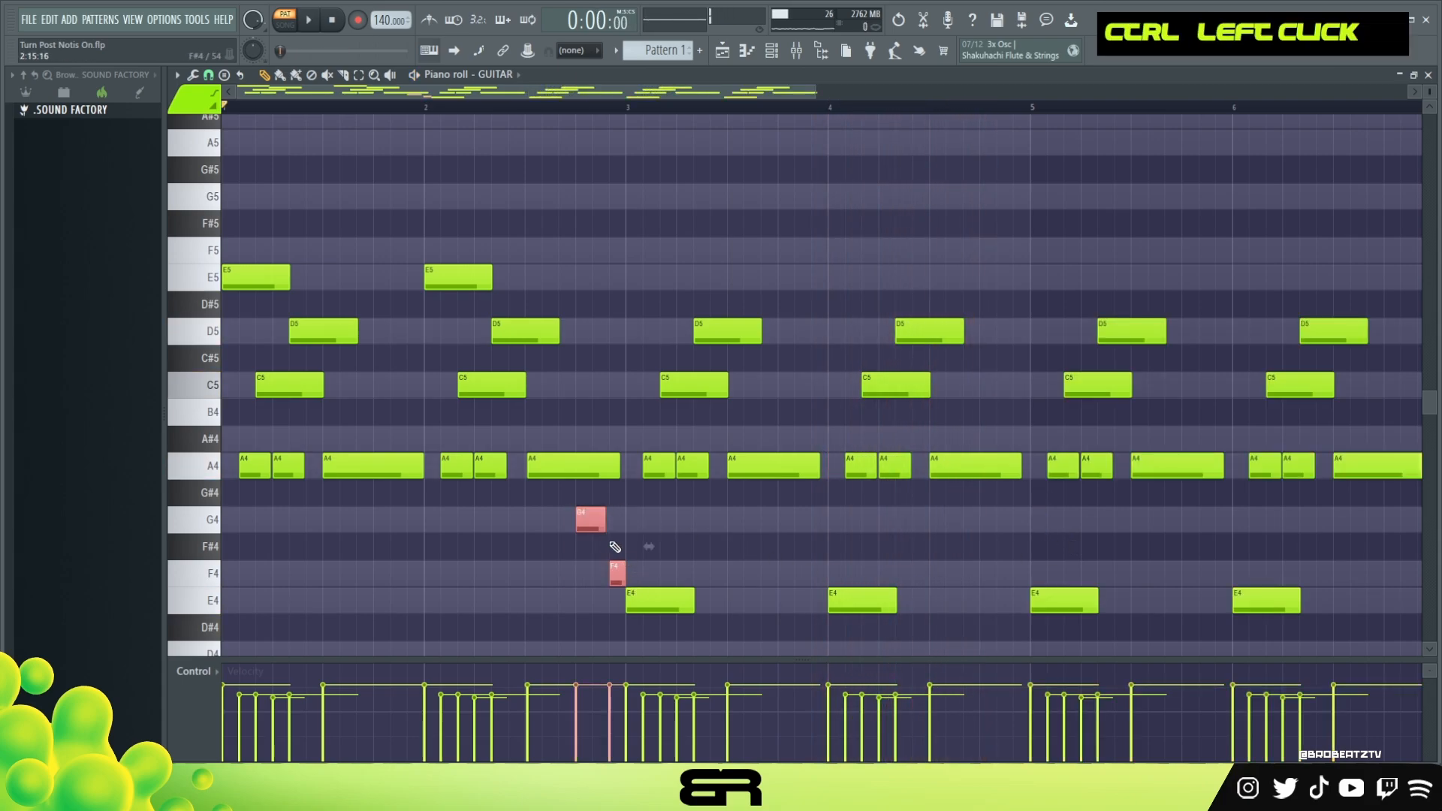
left_click(985, 534)
key("space")
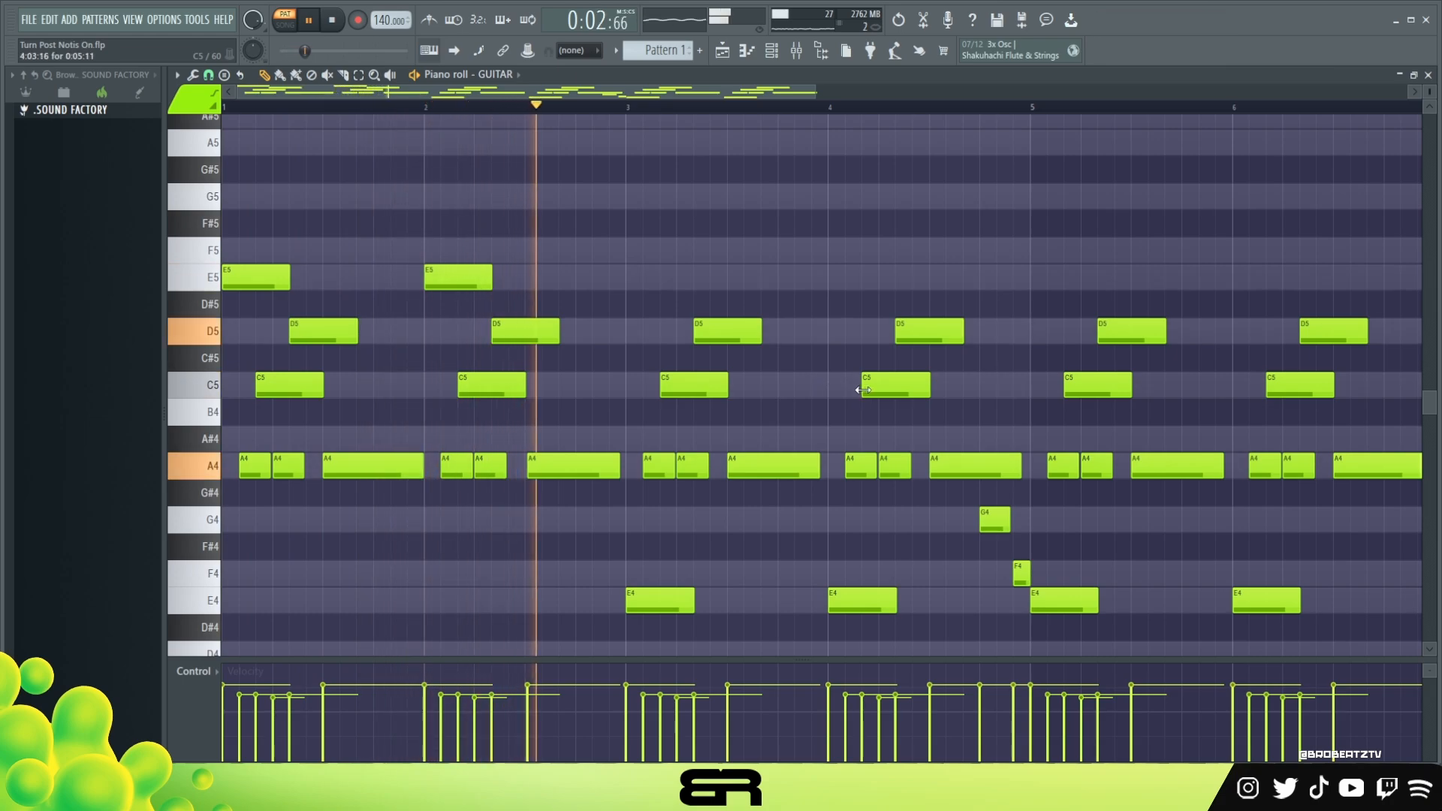
key("space")
Lower the first short A4 note of bar 3 to G4 and shorten that bar's C5 and D5 notes.
scroll(644, 113, "up", 3)
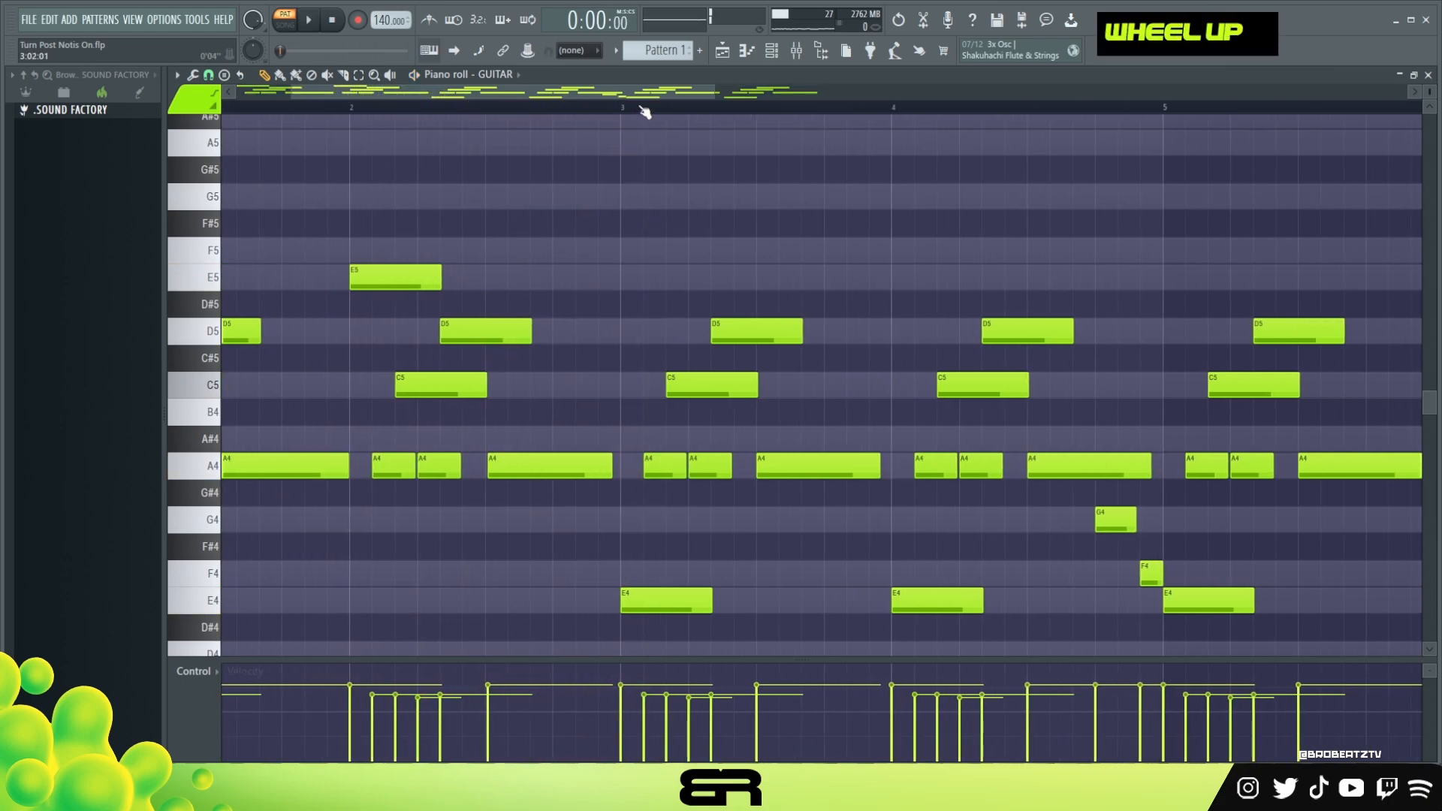
left_click(666, 472, "ctrl")
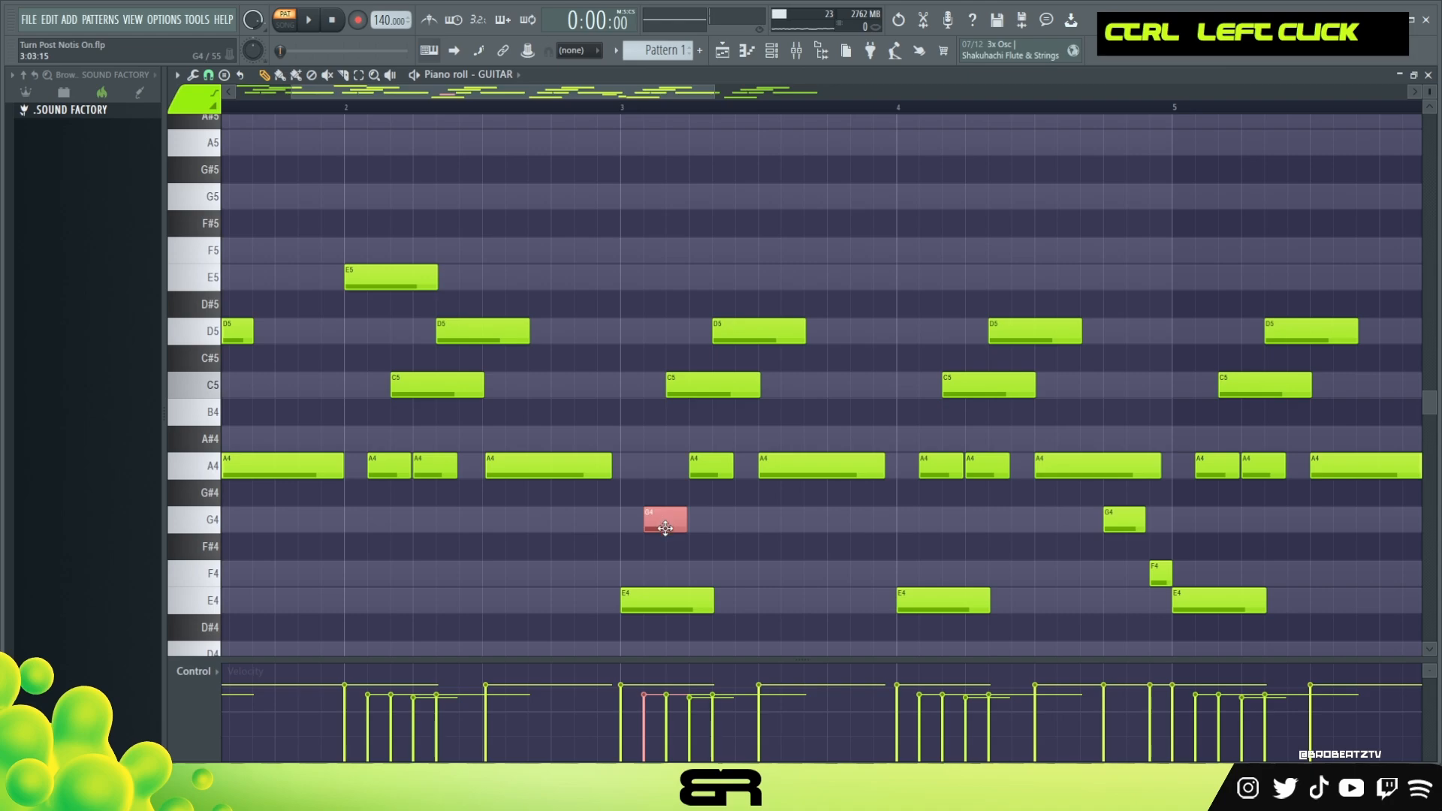
left_click_drag(730, 293, 780, 420, "ctrl")
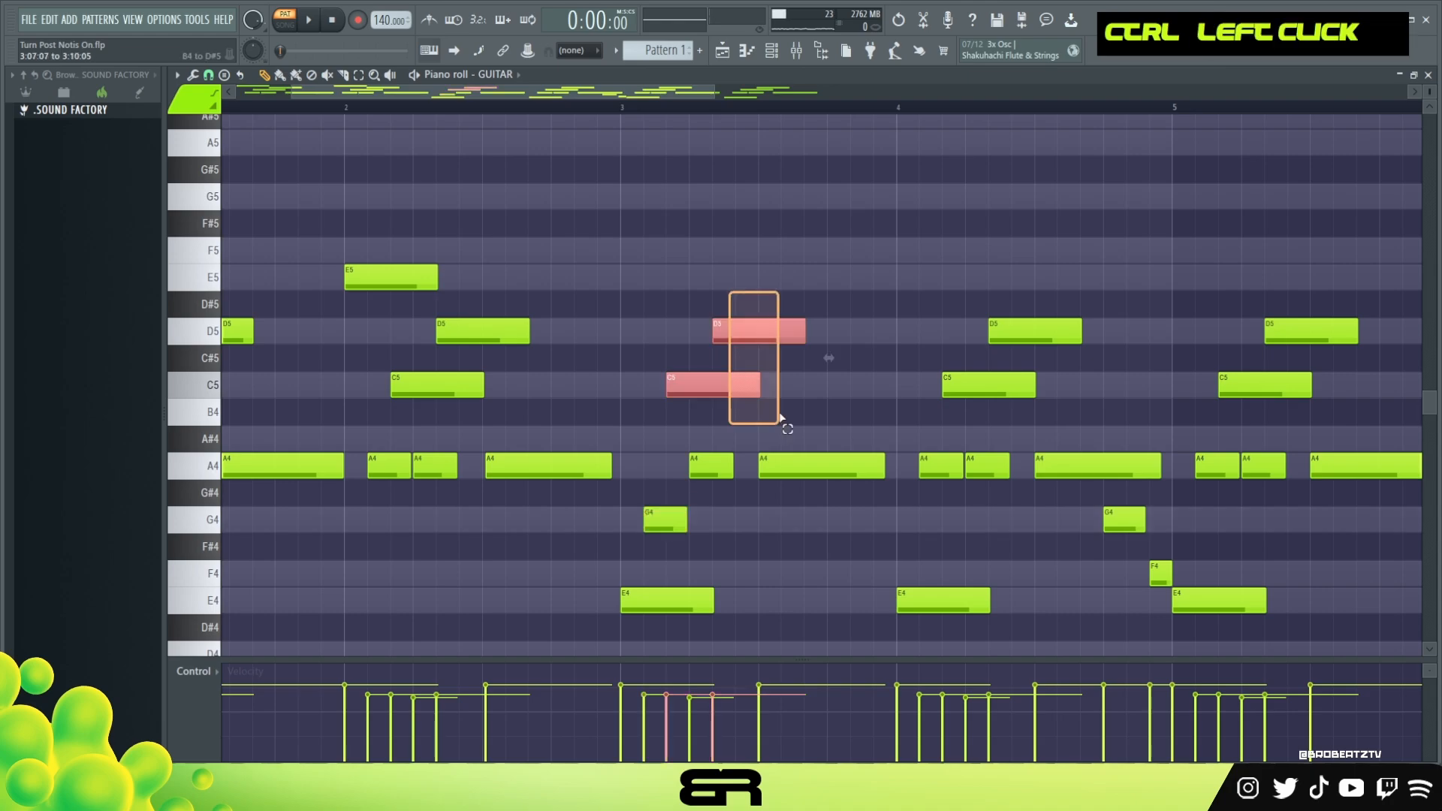
left_click_drag(737, 349, 742, 349, "alt")
Shorten the C5, D5 and first A4 notes of bar 4, and play the melody.
left_click_drag(1067, 308, 1014, 375, "ctrl")
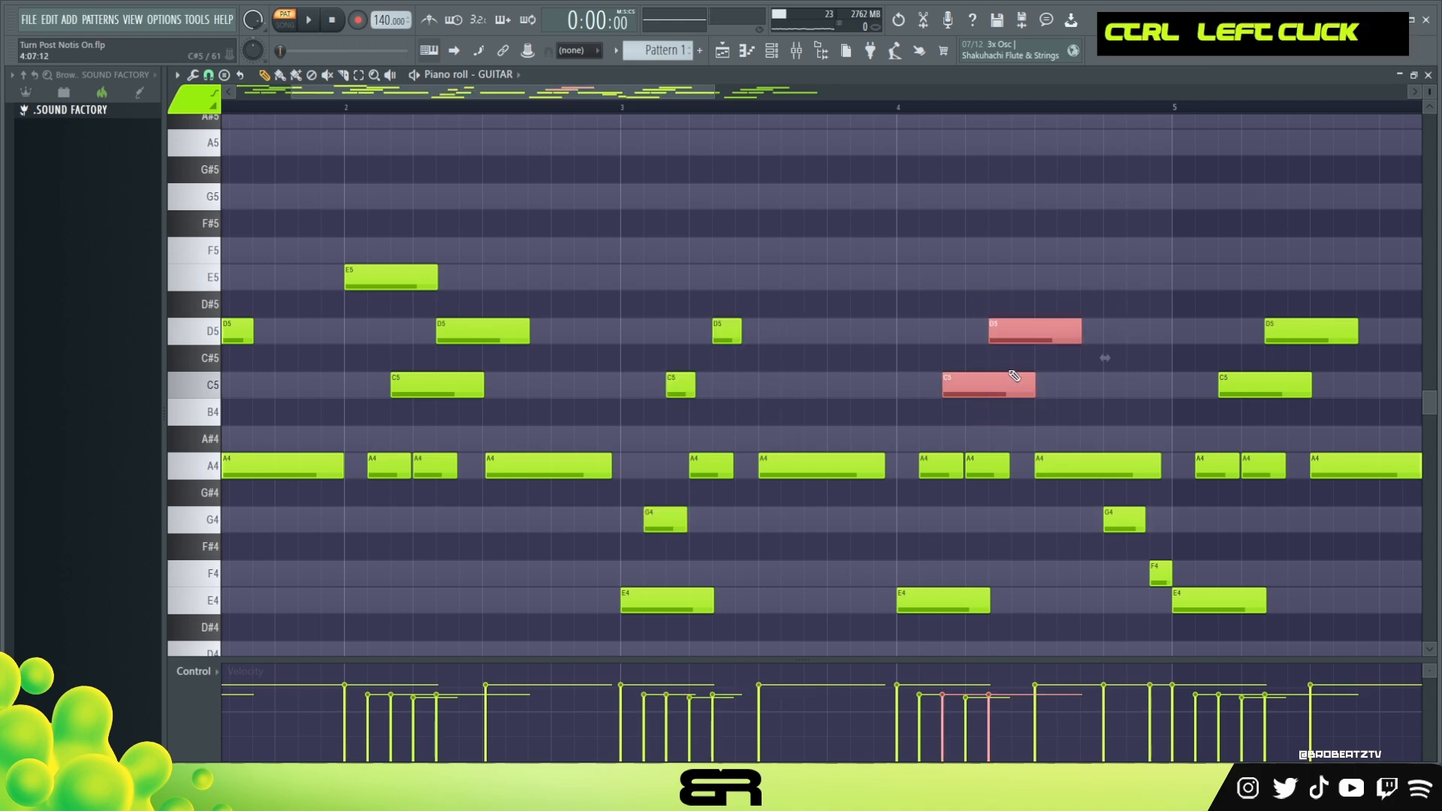
right_click(956, 435)
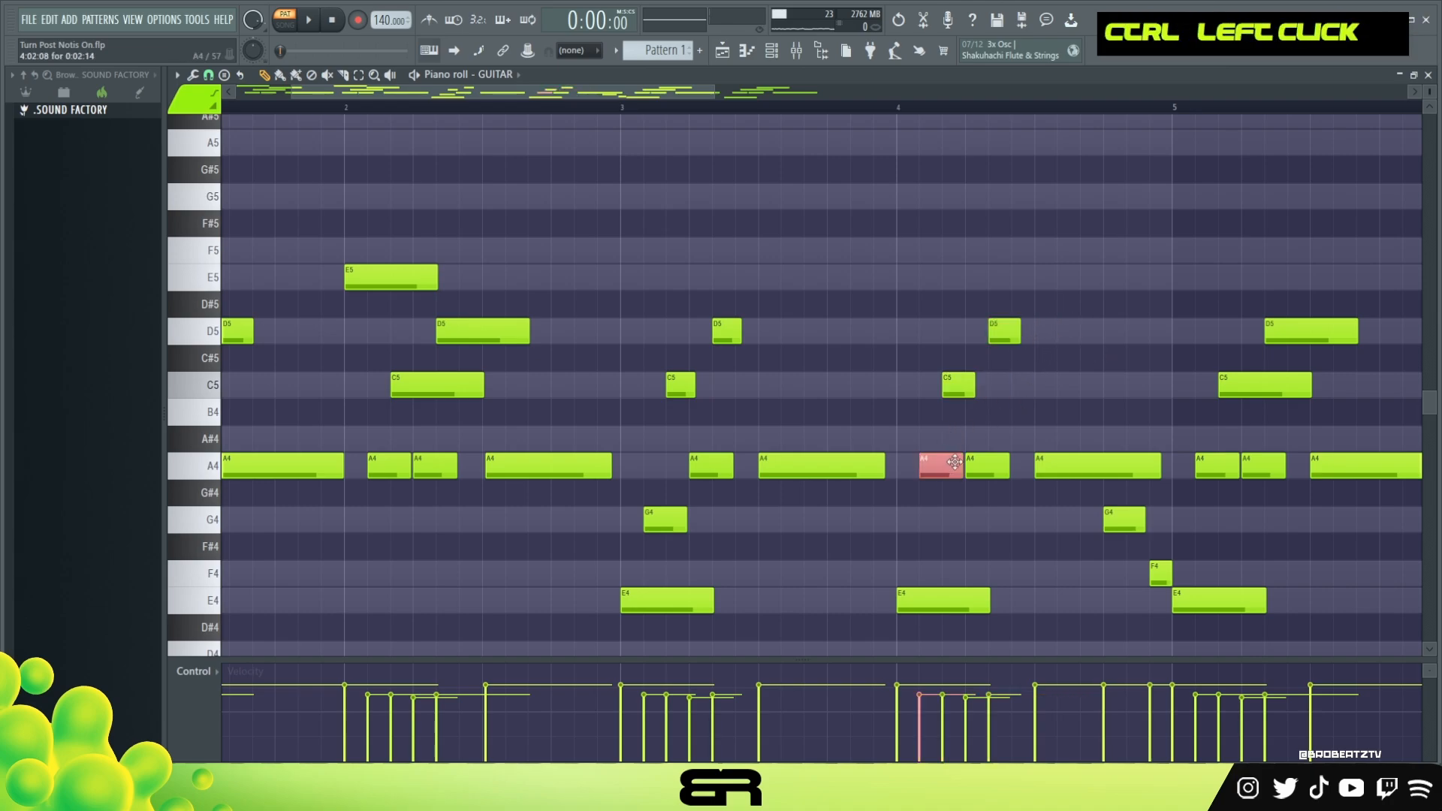
left_click_drag(937, 467, 938, 466, "alt")
key("space")
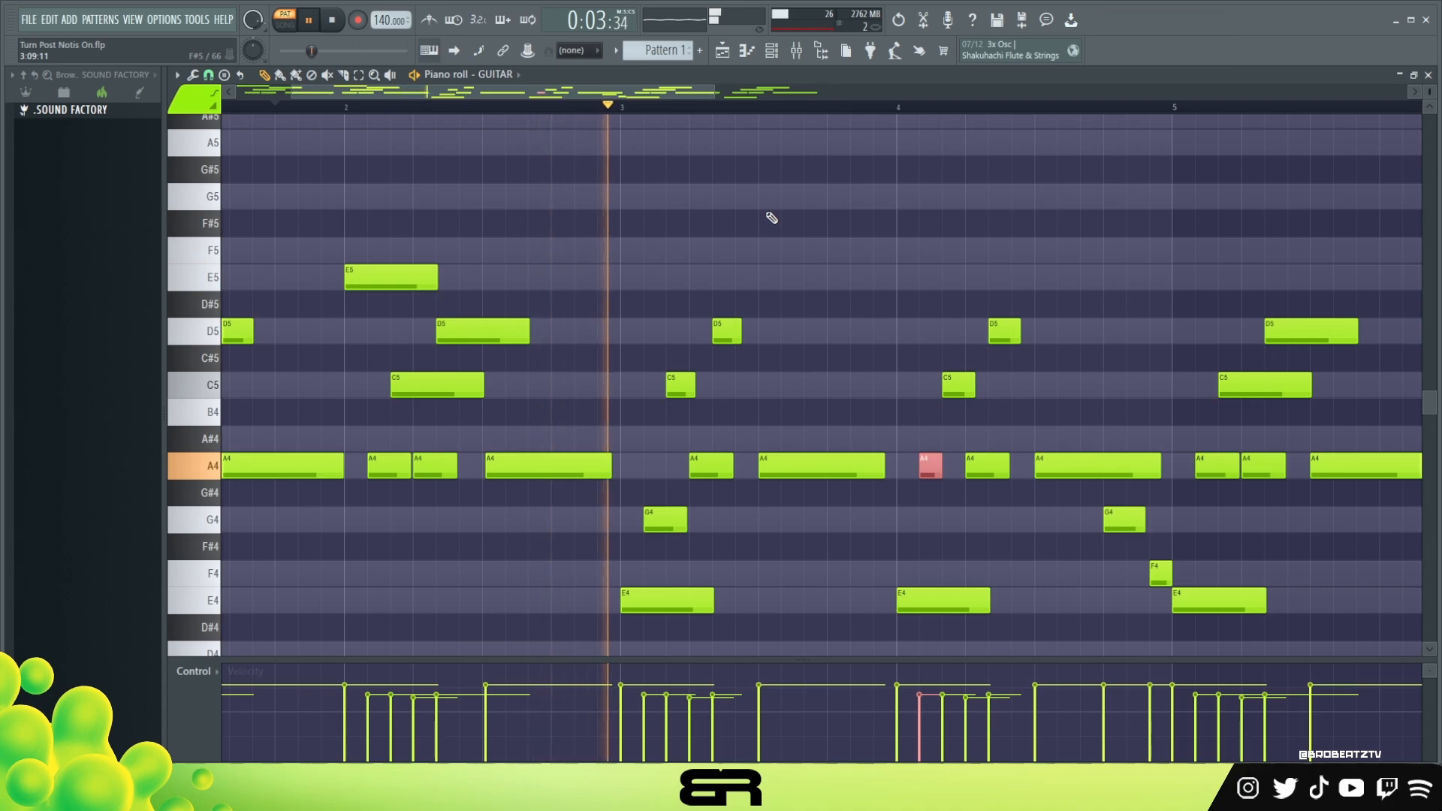
Lengthen the short D5 notes of bars 3 and 4 and replay the melody.
key("space")
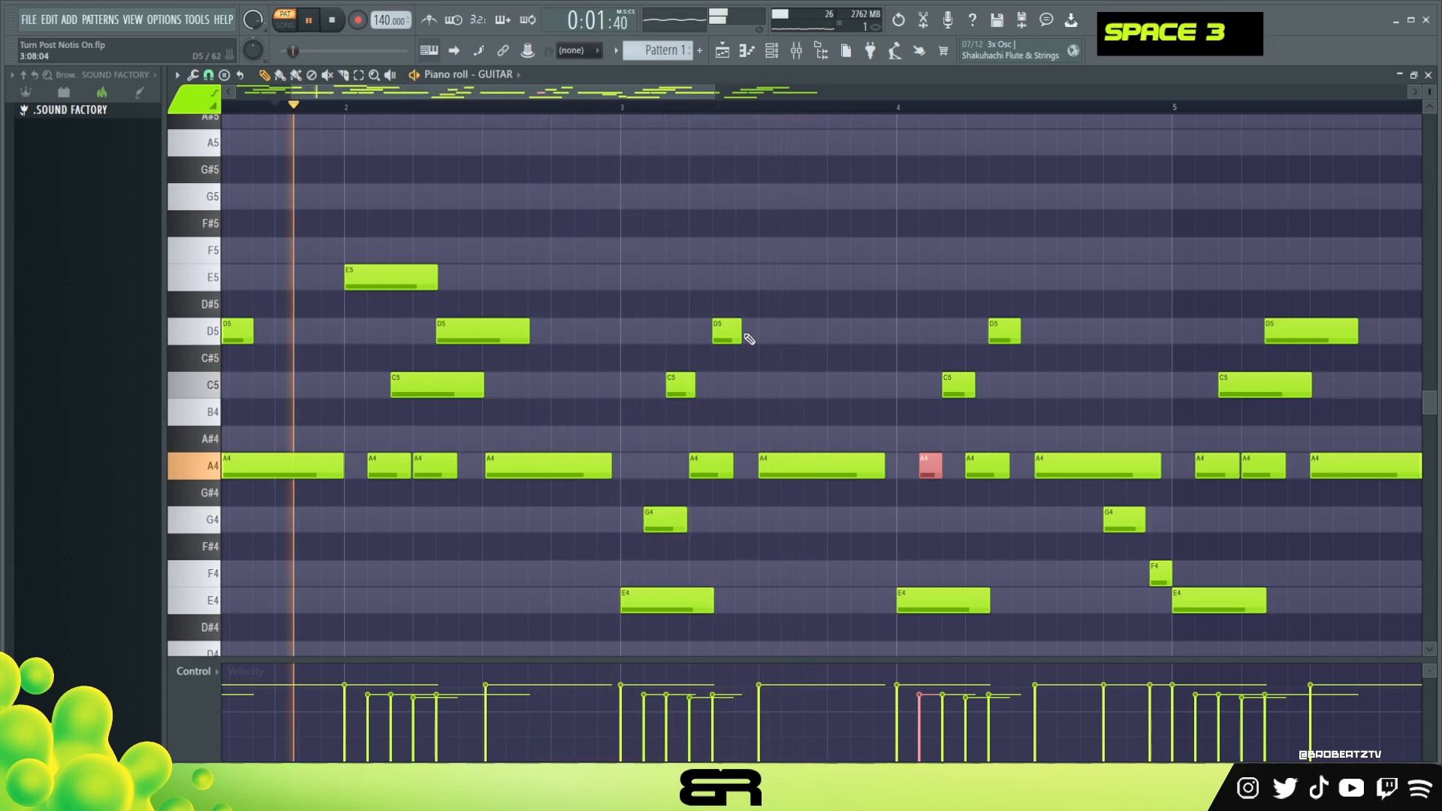
left_click_drag(741, 335, 770, 342, "alt")
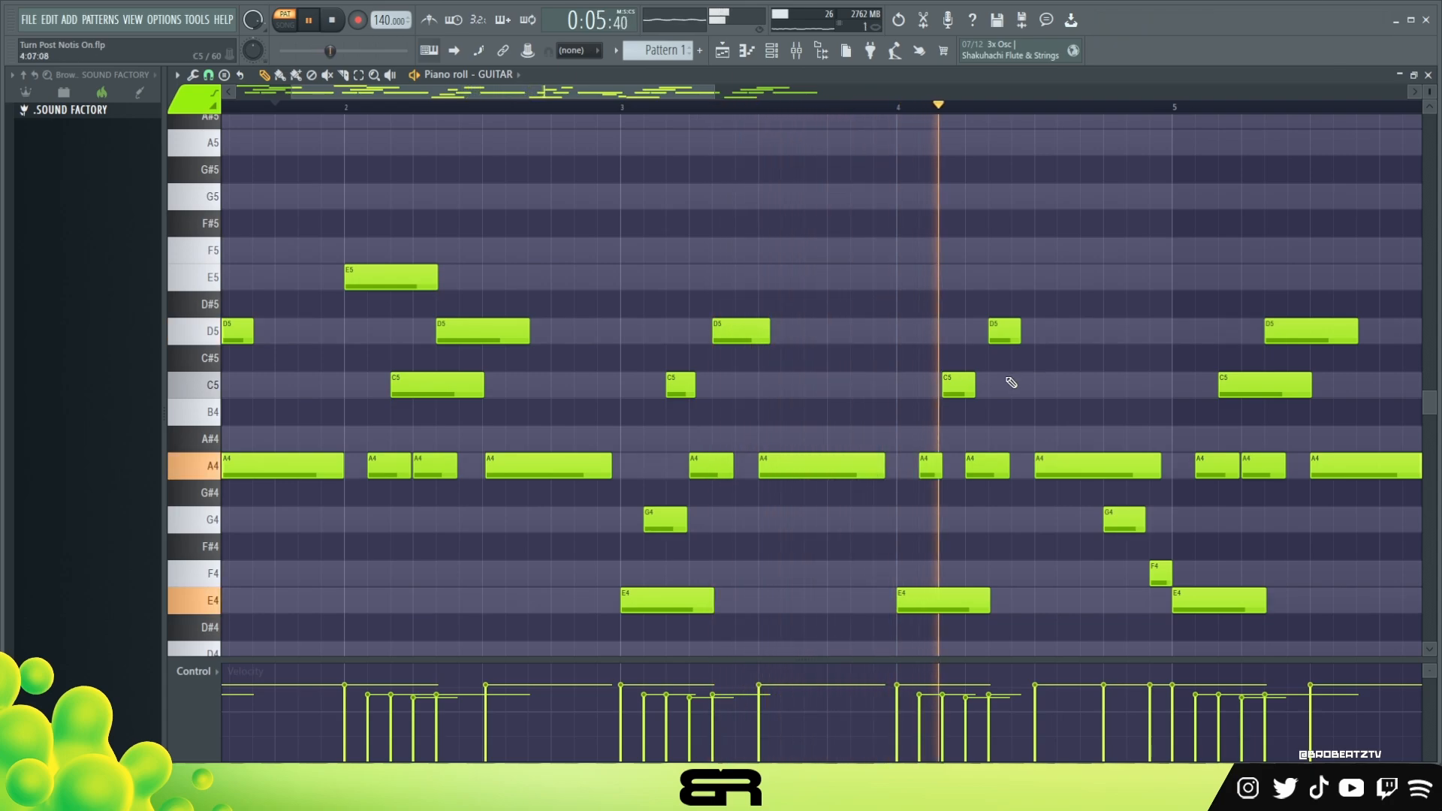
left_click_drag(1023, 336, 1038, 335, "alt")
key("space")
key("space")
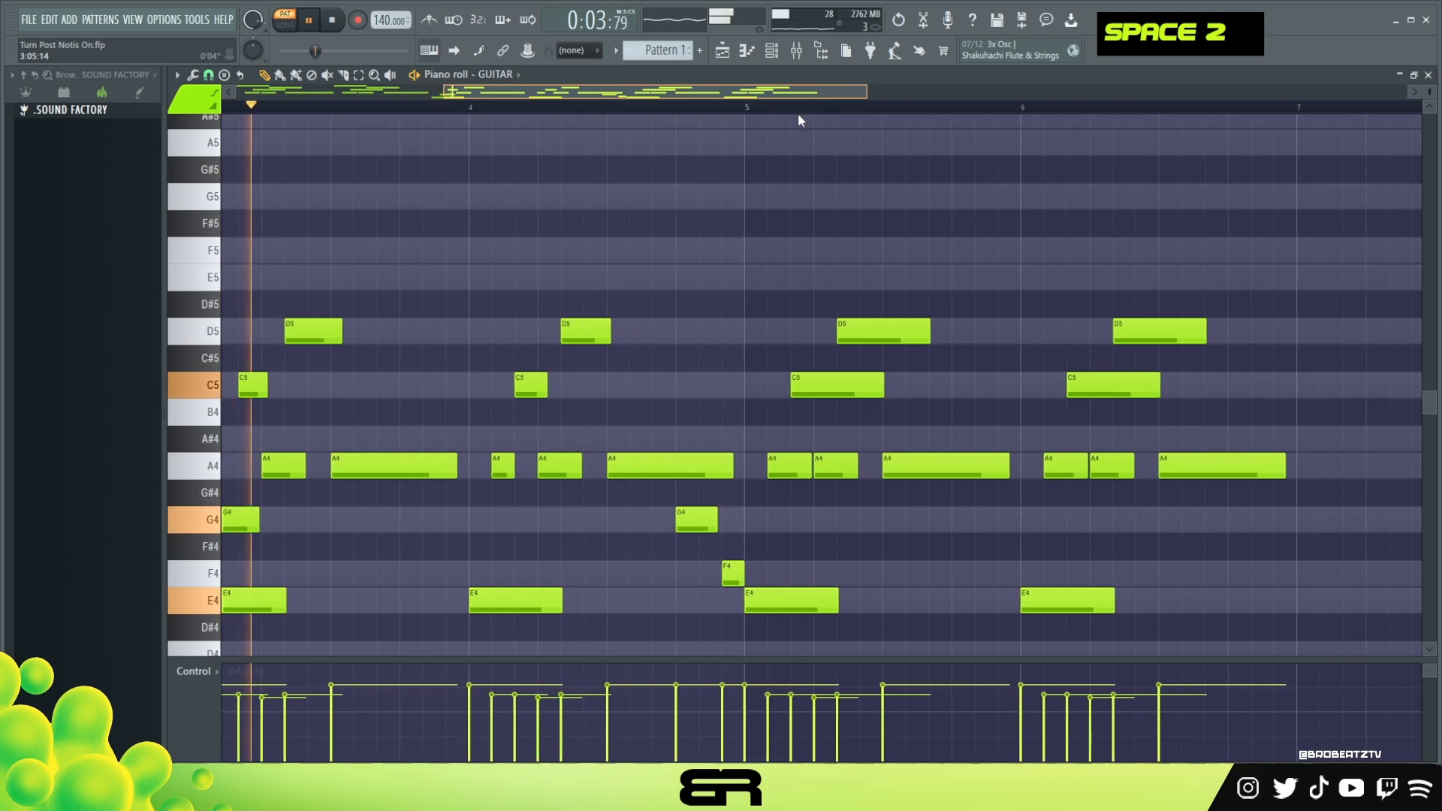
Replace bars 5 and 6 with copies of bars 3 and 4 through bar 8, dropping bar 6's G4 and F4 transition notes.
scroll(1120, 315, "down", 2)
left_click_drag(1143, 268, 814, 611, "ctrl")
key("Delete")
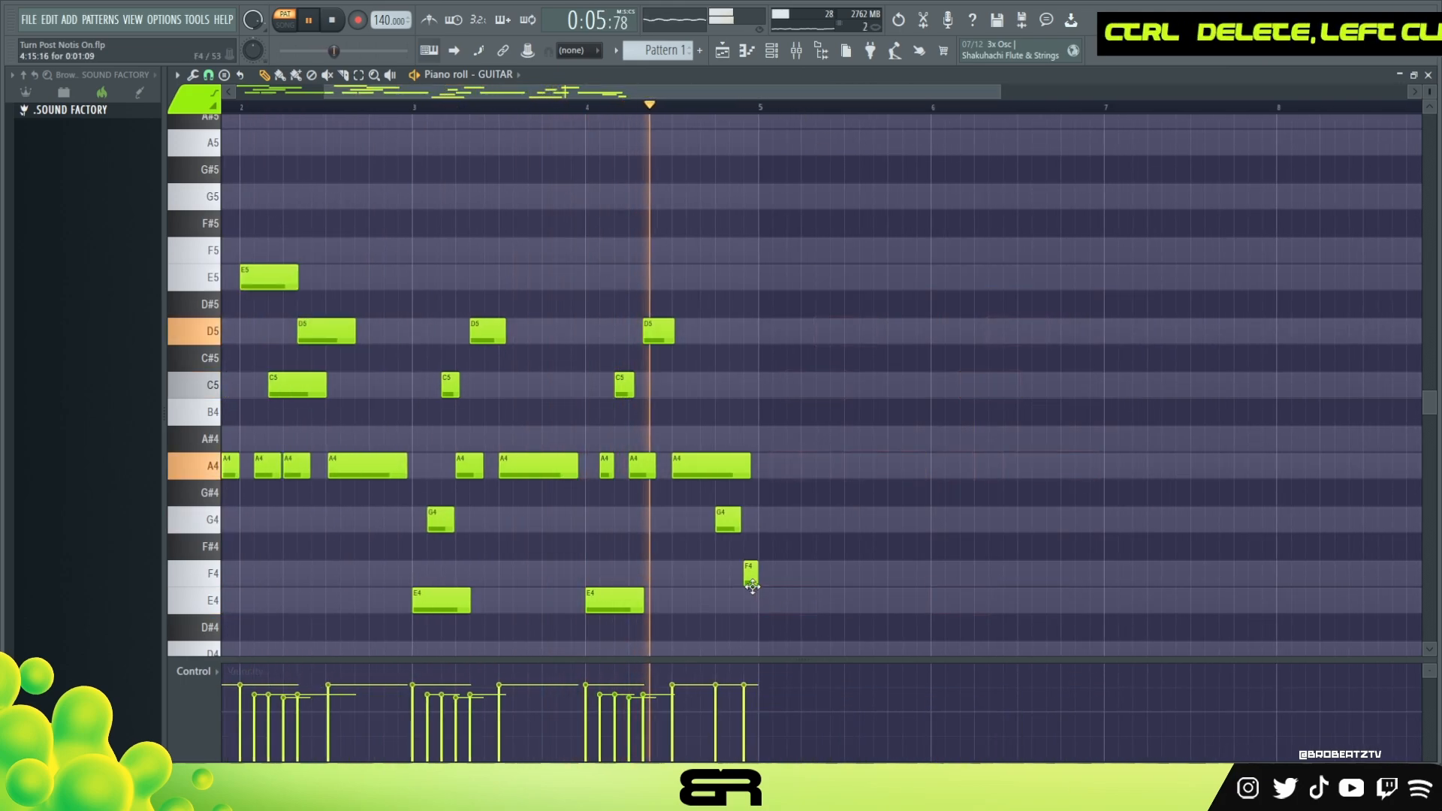
left_click_drag(790, 267, 791, 588, "ctrl")
right_click(960, 590)
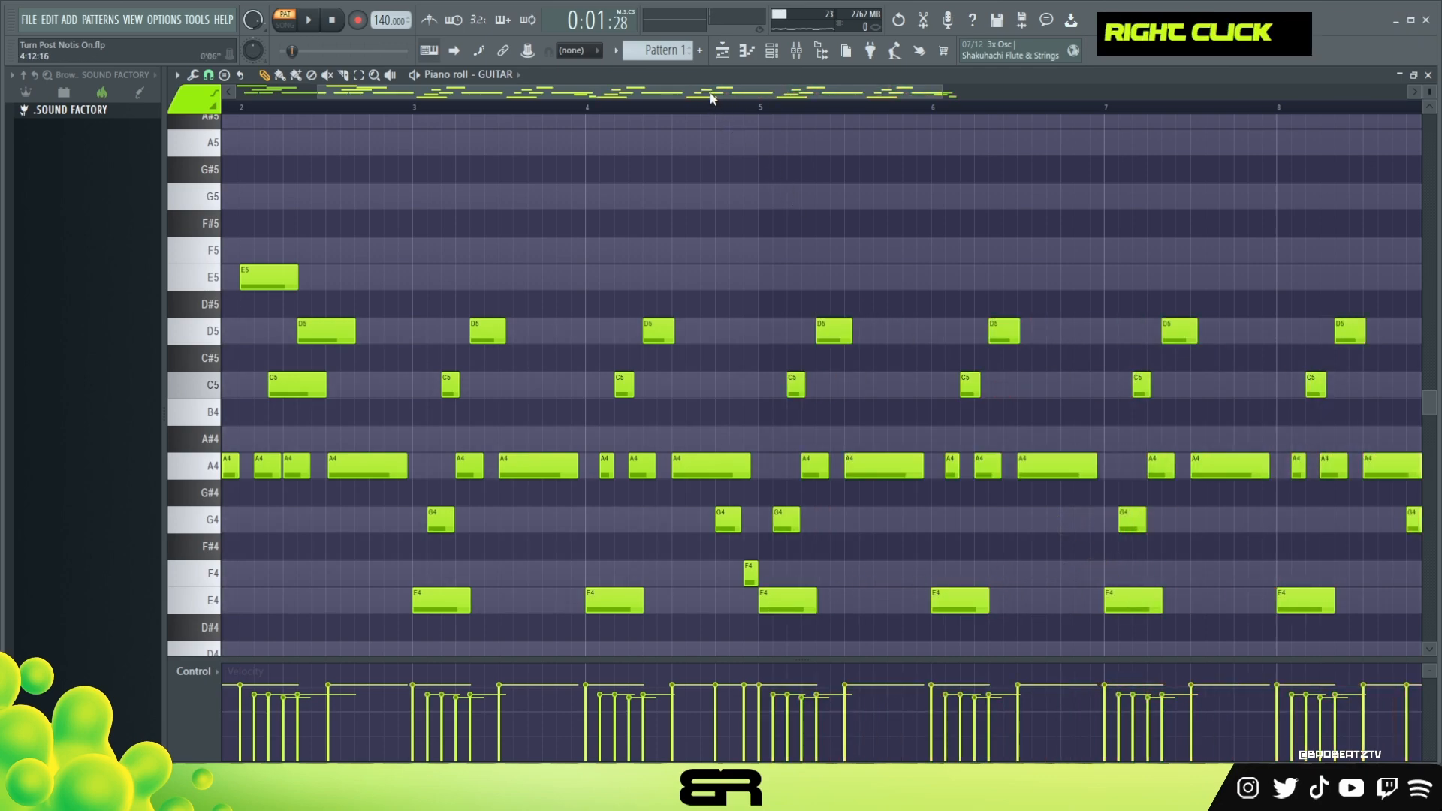
Replace the transition notes at the end of bar 8 with an F5 and an E5 note, and play from the start.
left_click_drag(712, 101, 892, 142)
right_click(1084, 520)
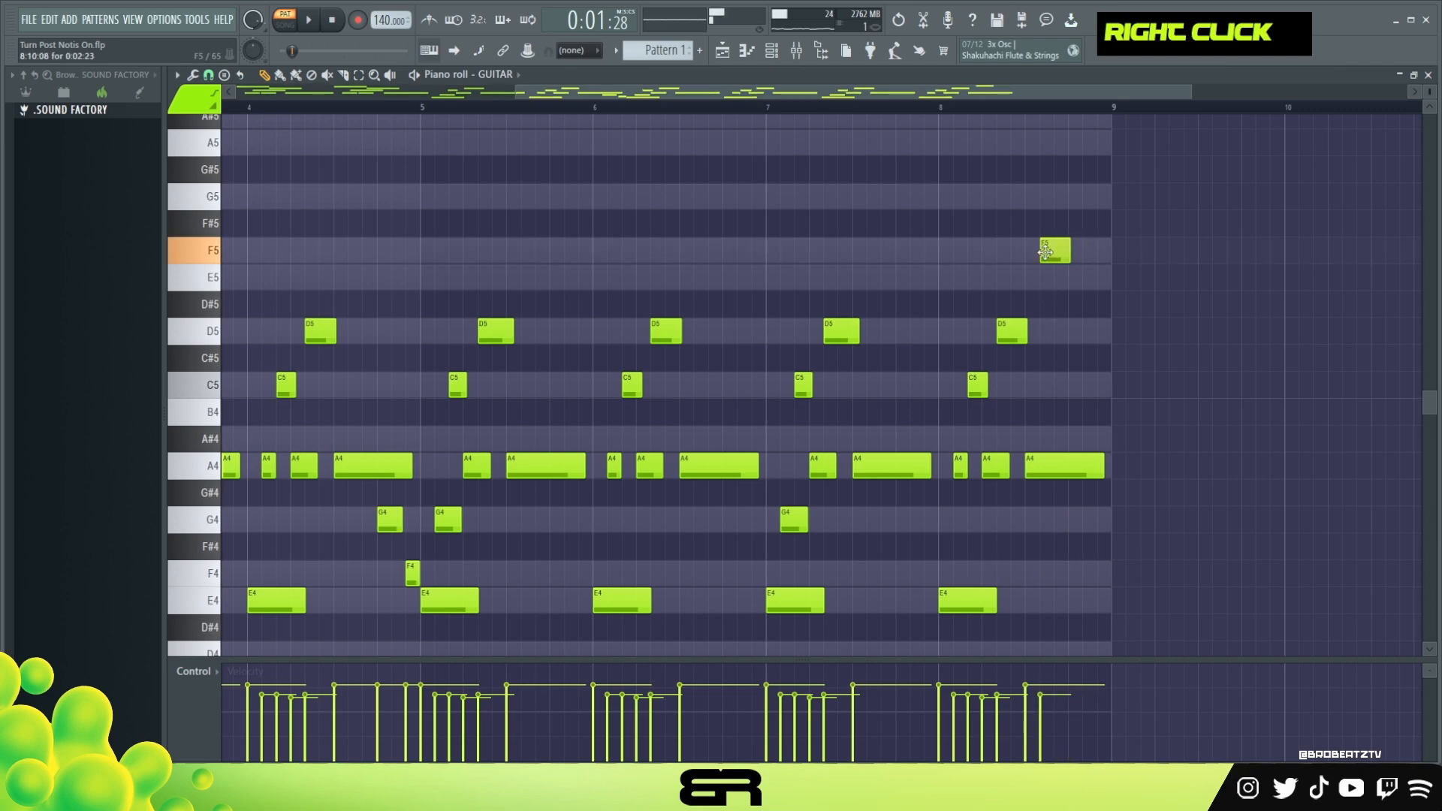
left_click_drag(1049, 252, 1095, 279, "ctrl")
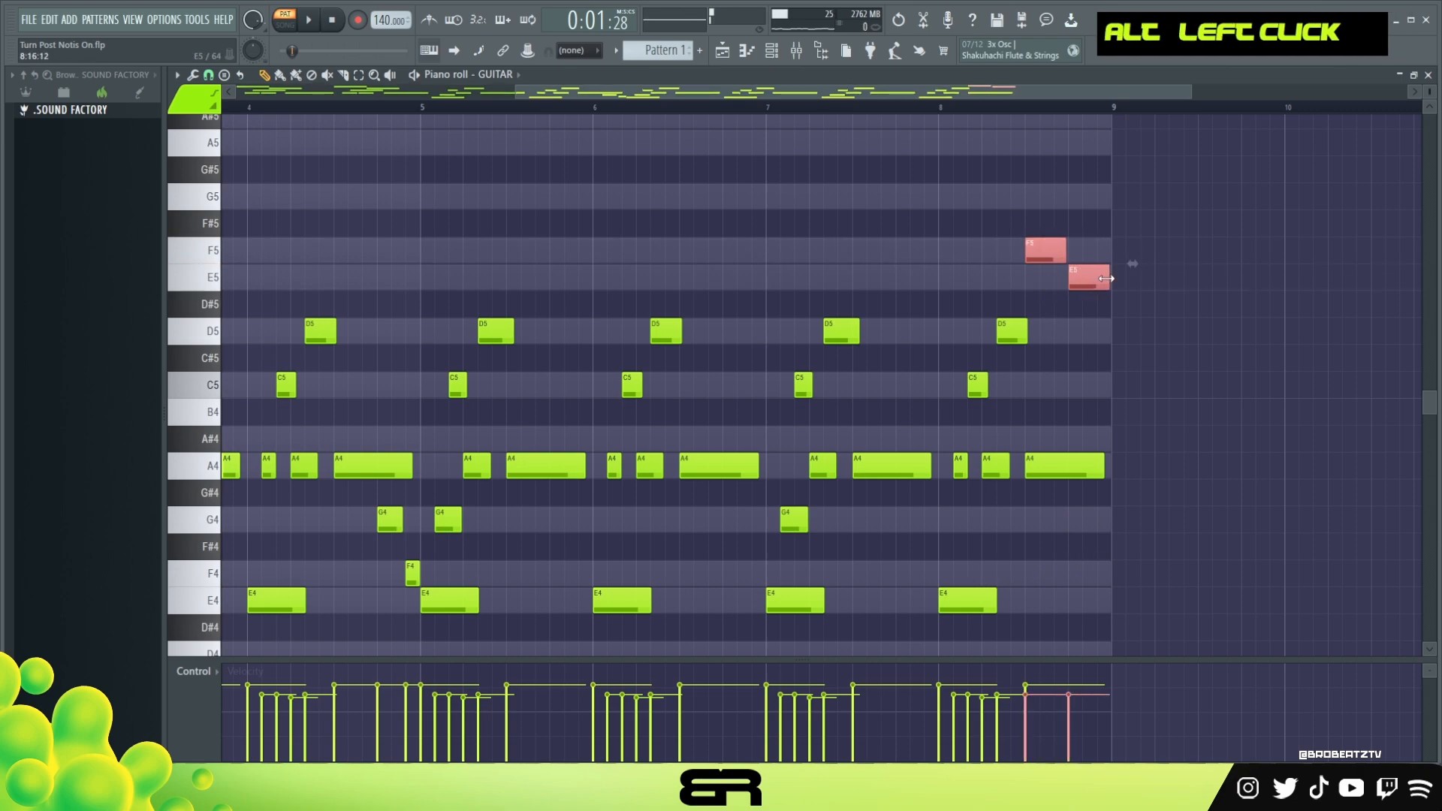
right_click(1030, 133)
left_click_drag(1014, 96, 371, 272)
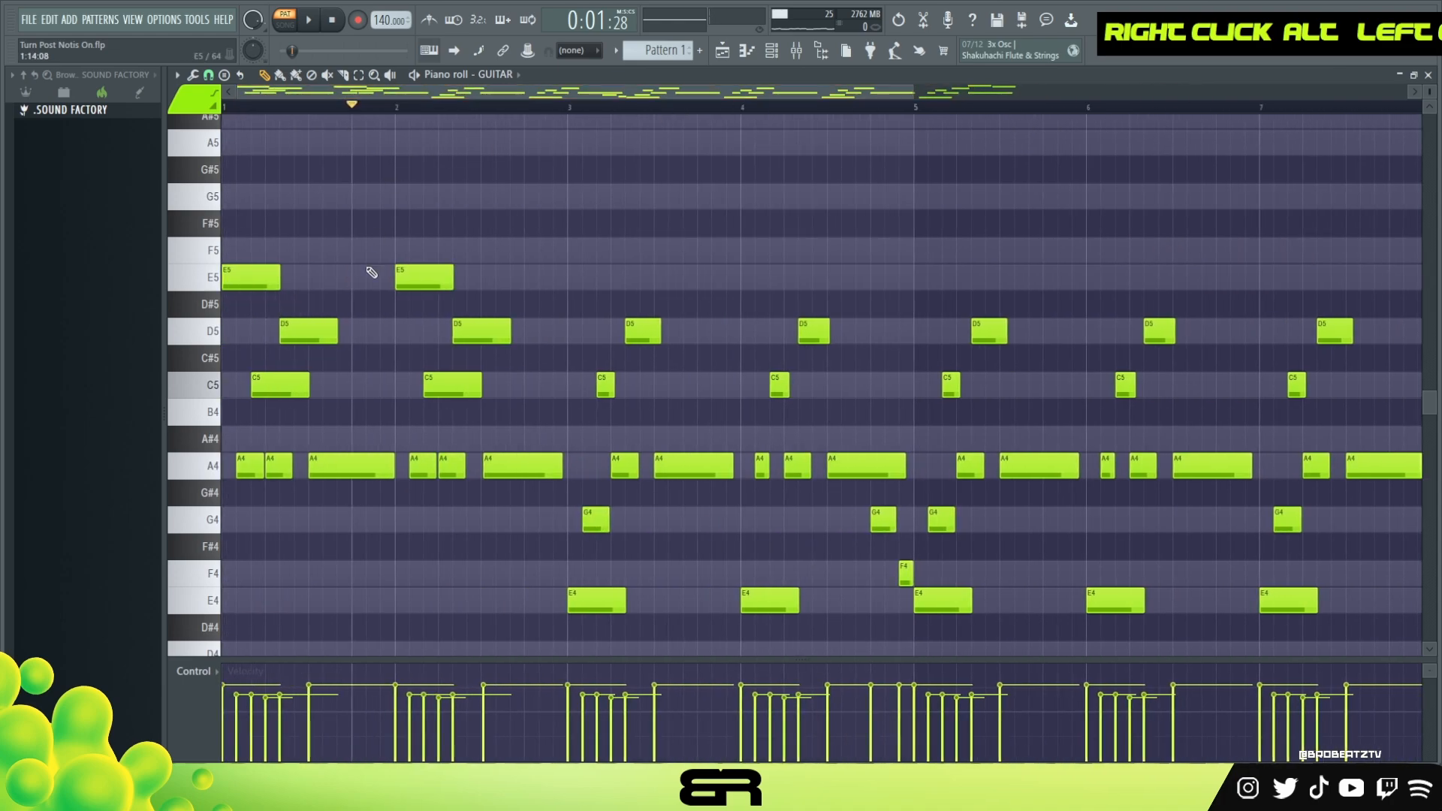
right_click(565, 135, "ctrl")
key("space")
key("space")
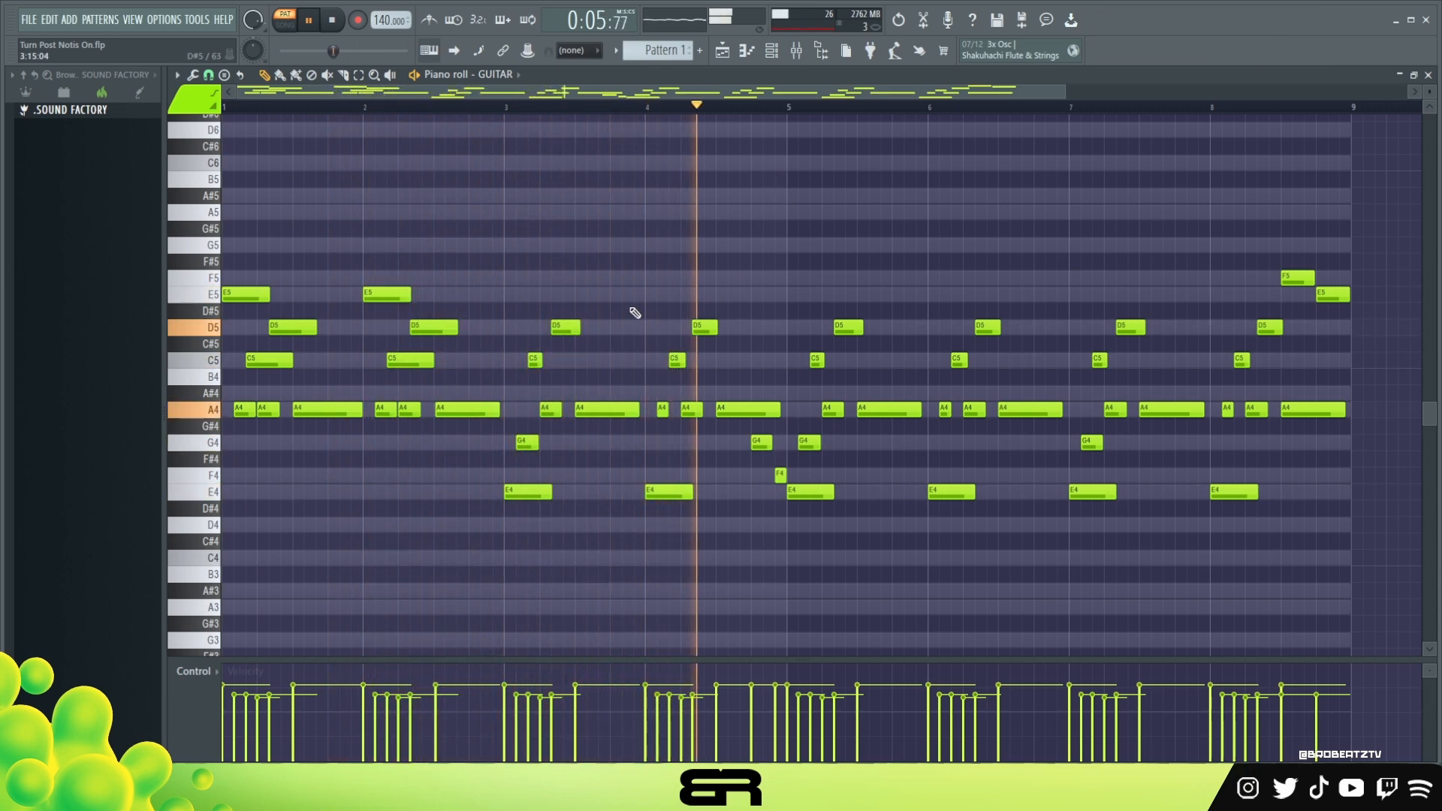
Slightly lengthen the C5 notes in bars 4 to 8 during playback.
key("ctrl")
left_click_drag(518, 361, 548, 362)
left_click_drag(664, 360, 1262, 363)
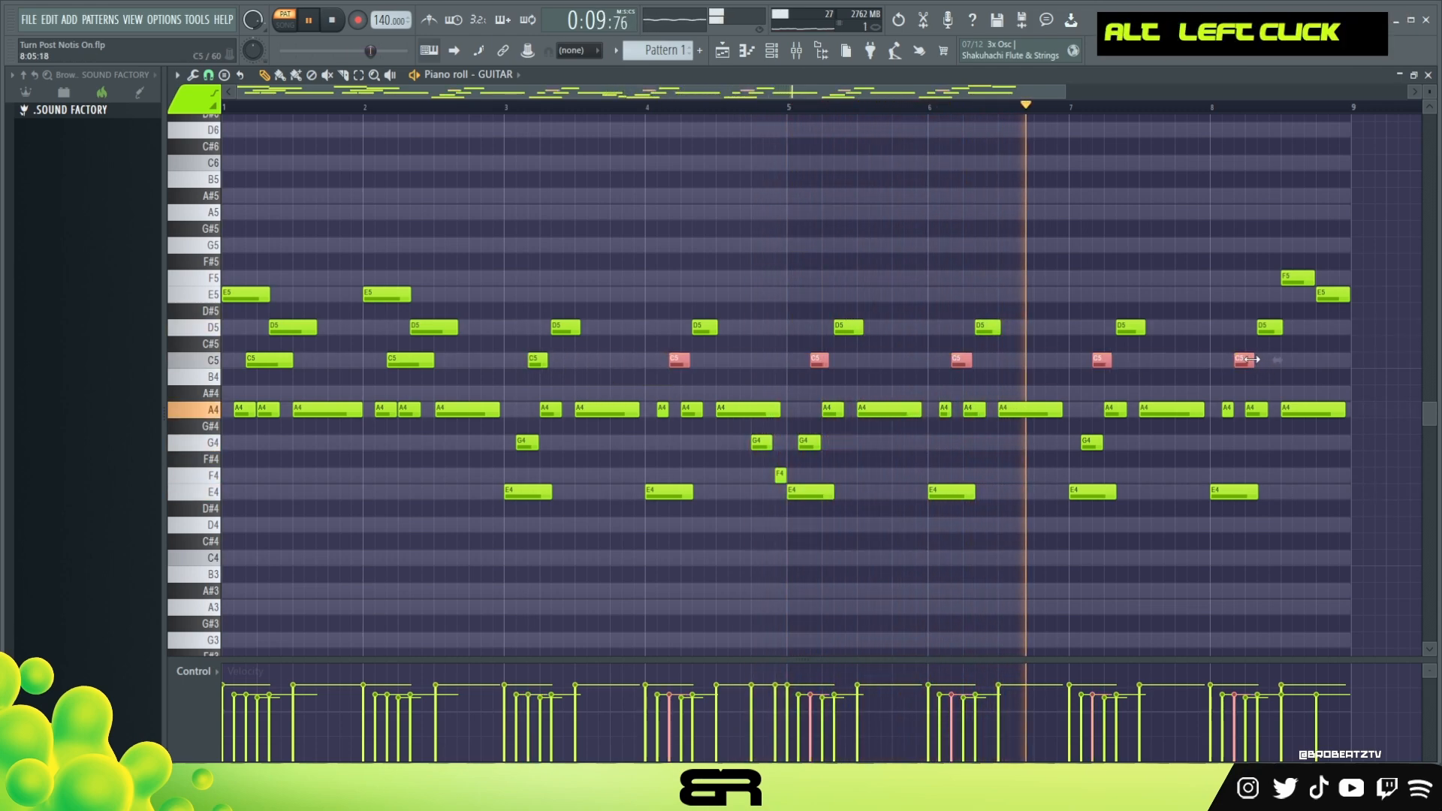
right_click(1268, 380)
Slightly lengthen the short A4 notes that precede the long A4 in bars 3, 5, 7 and 8.
left_click_drag(1124, 412, 1130, 413)
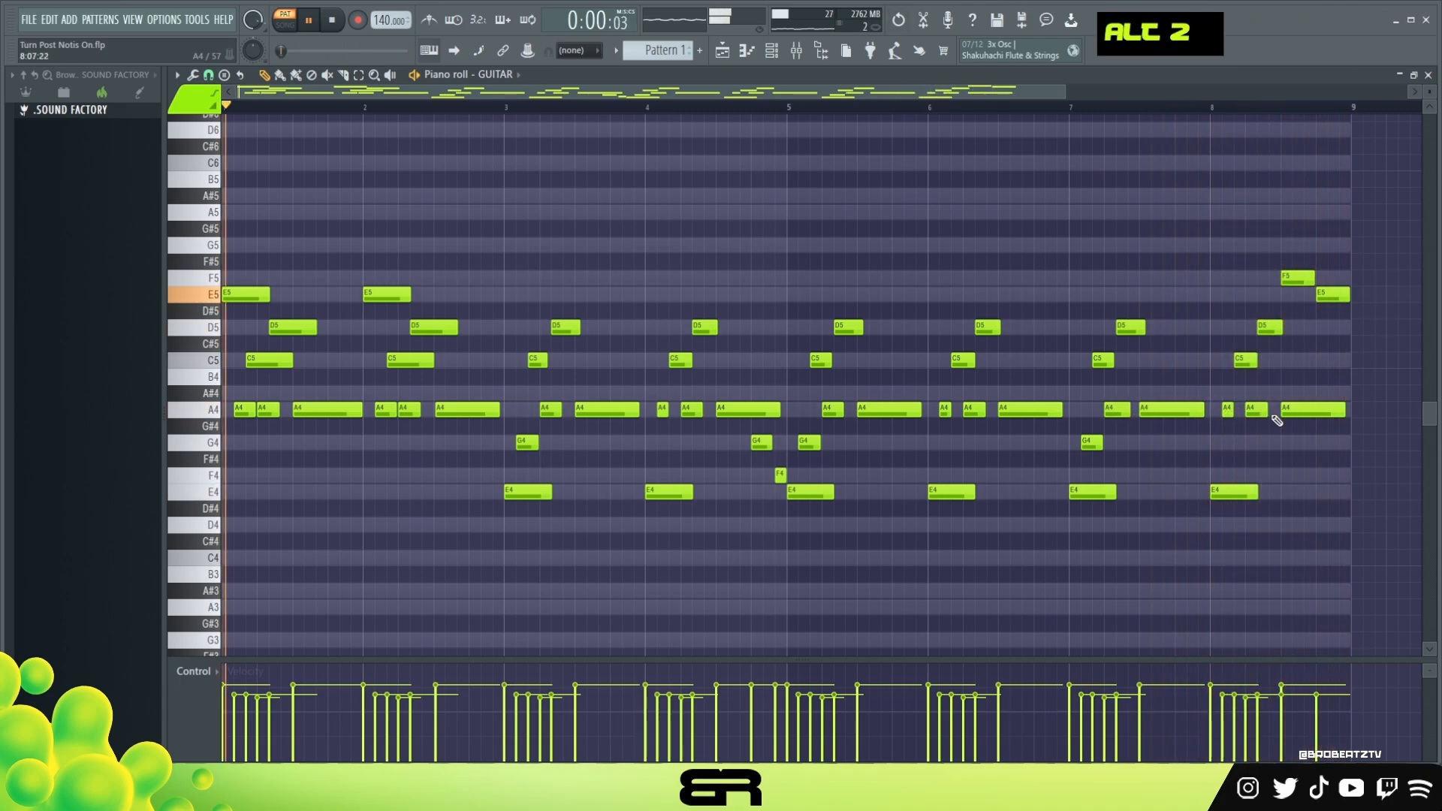
left_click_drag(1269, 414, 1272, 414)
key("space")
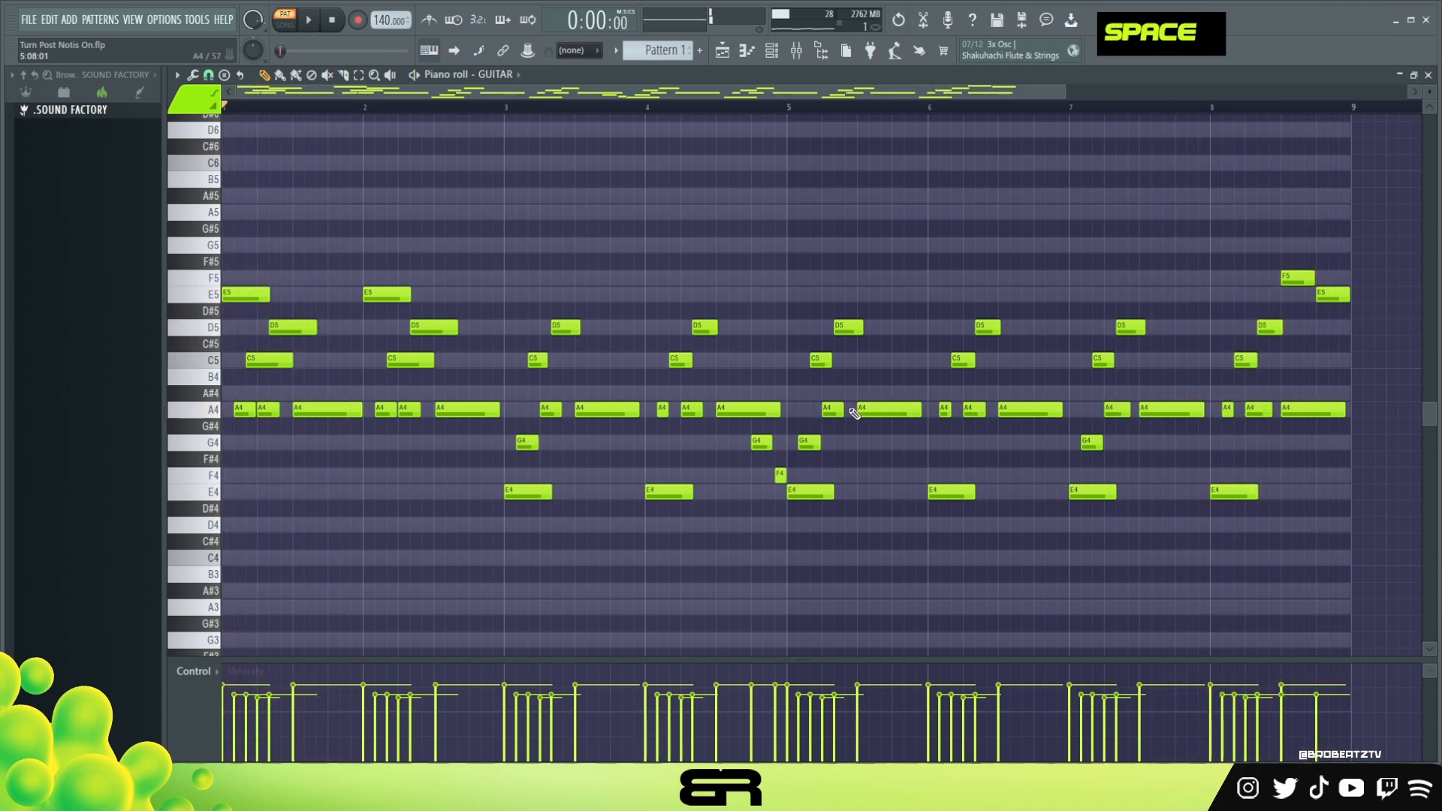
left_click_drag(845, 409, 847, 409)
left_click_drag(562, 410, 568, 410)
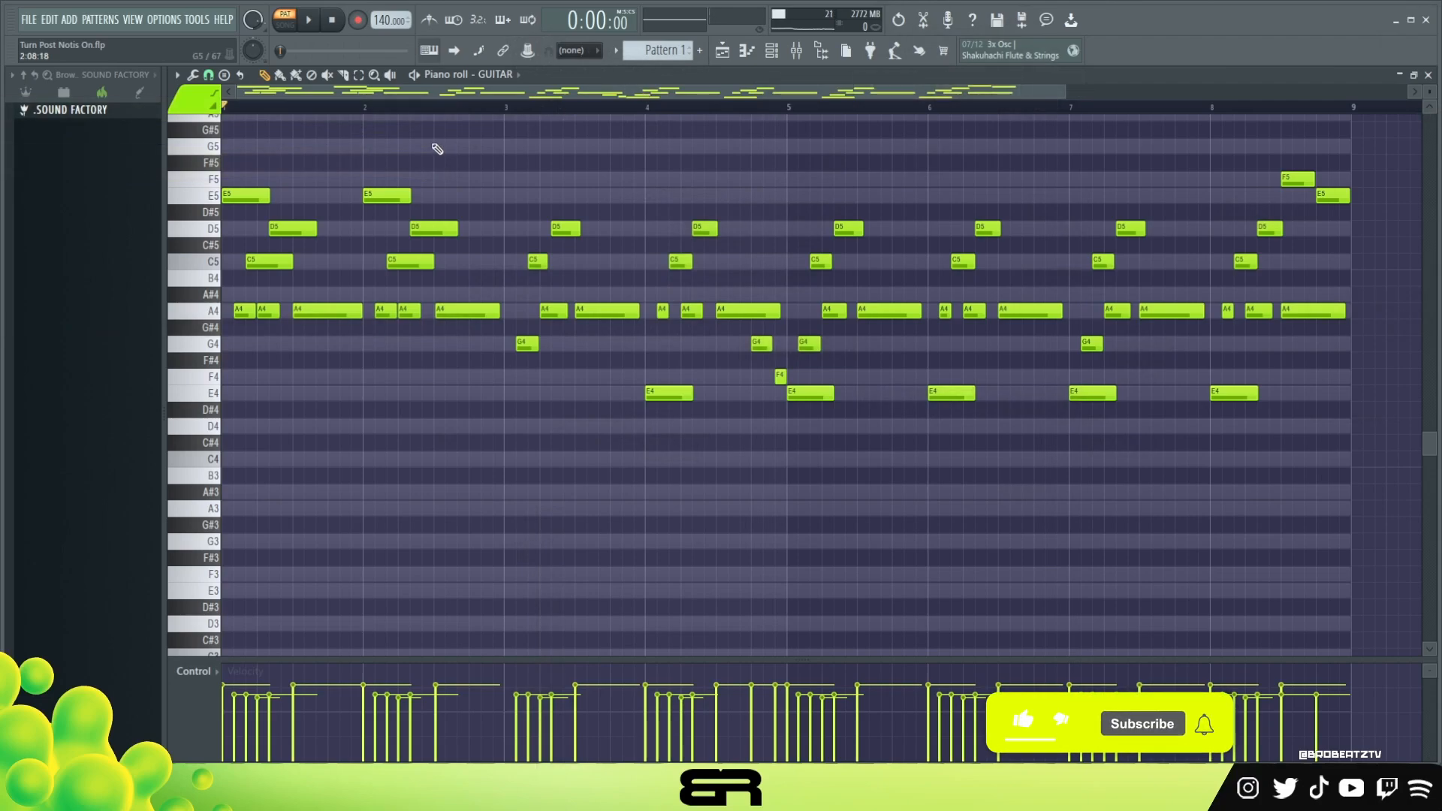
left_click_drag(470, 342, 220, 207)
key("ctrl+a")
right_click(361, 380)
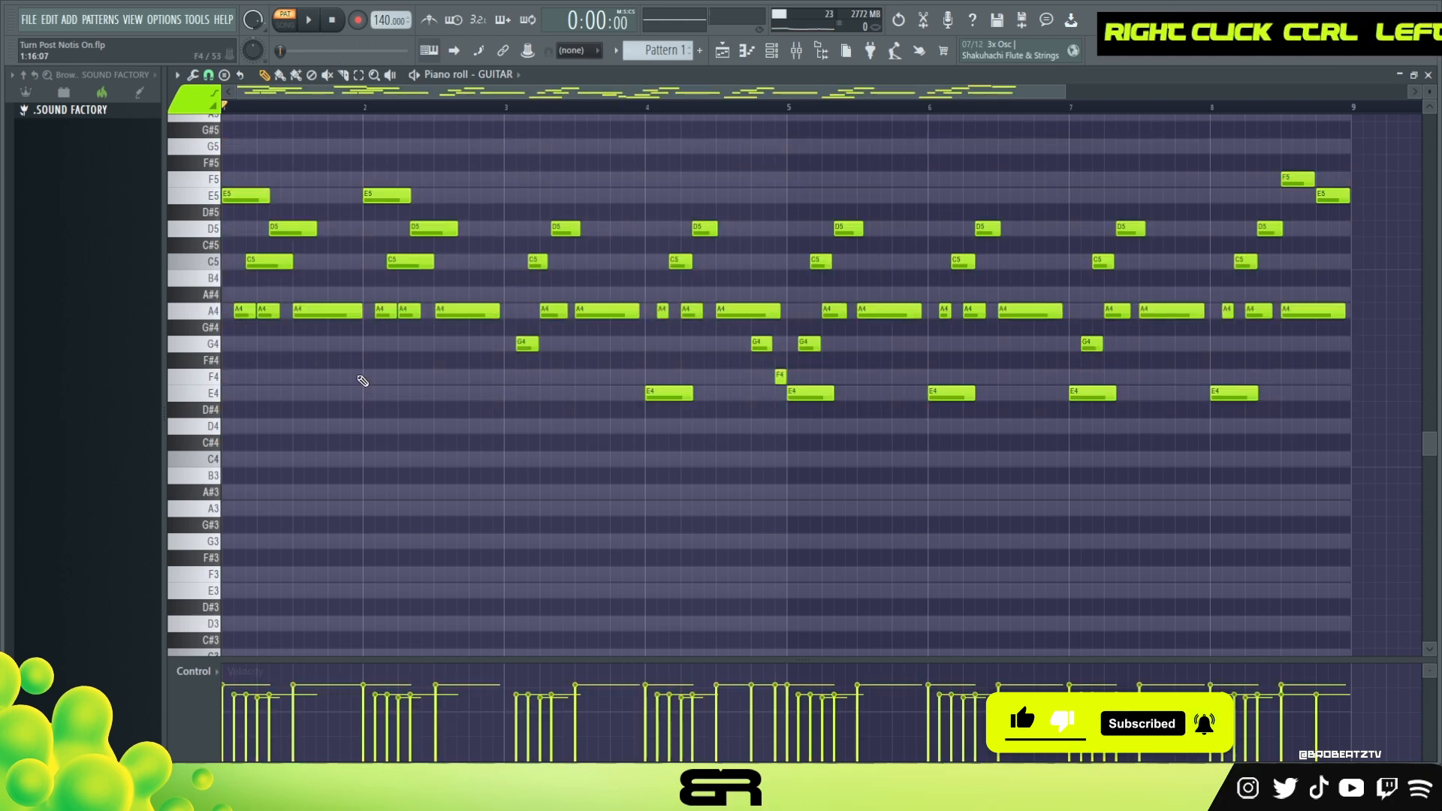
Layer copies of bar 1's long A4 note at F4 and D4 to build a chord.
left_click(321, 307, "ctrl")
left_click_drag(321, 306, 364, 422)
left_click_drag(317, 366, 362, 422)
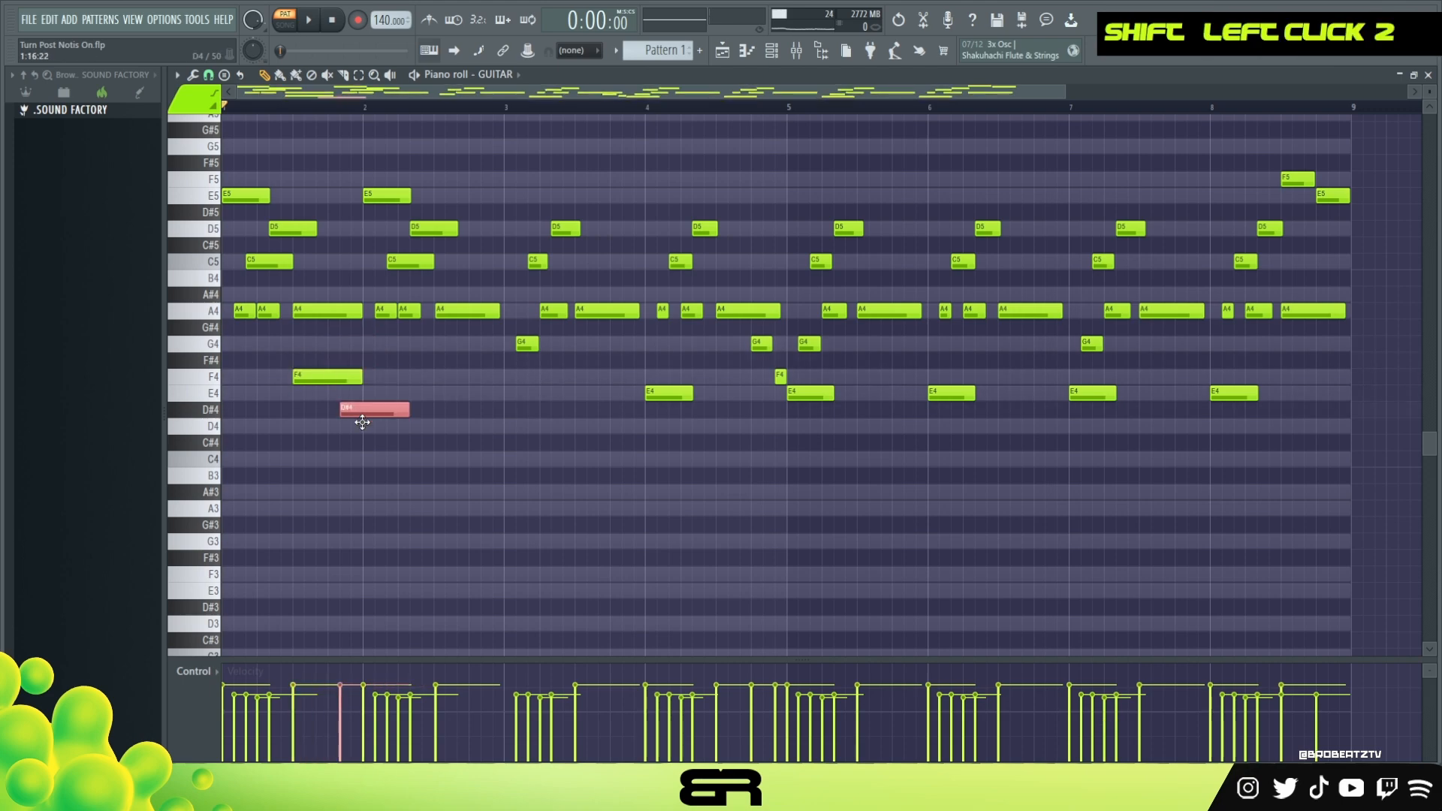
right_click(374, 488)
left_click_drag(322, 272, 321, 449)
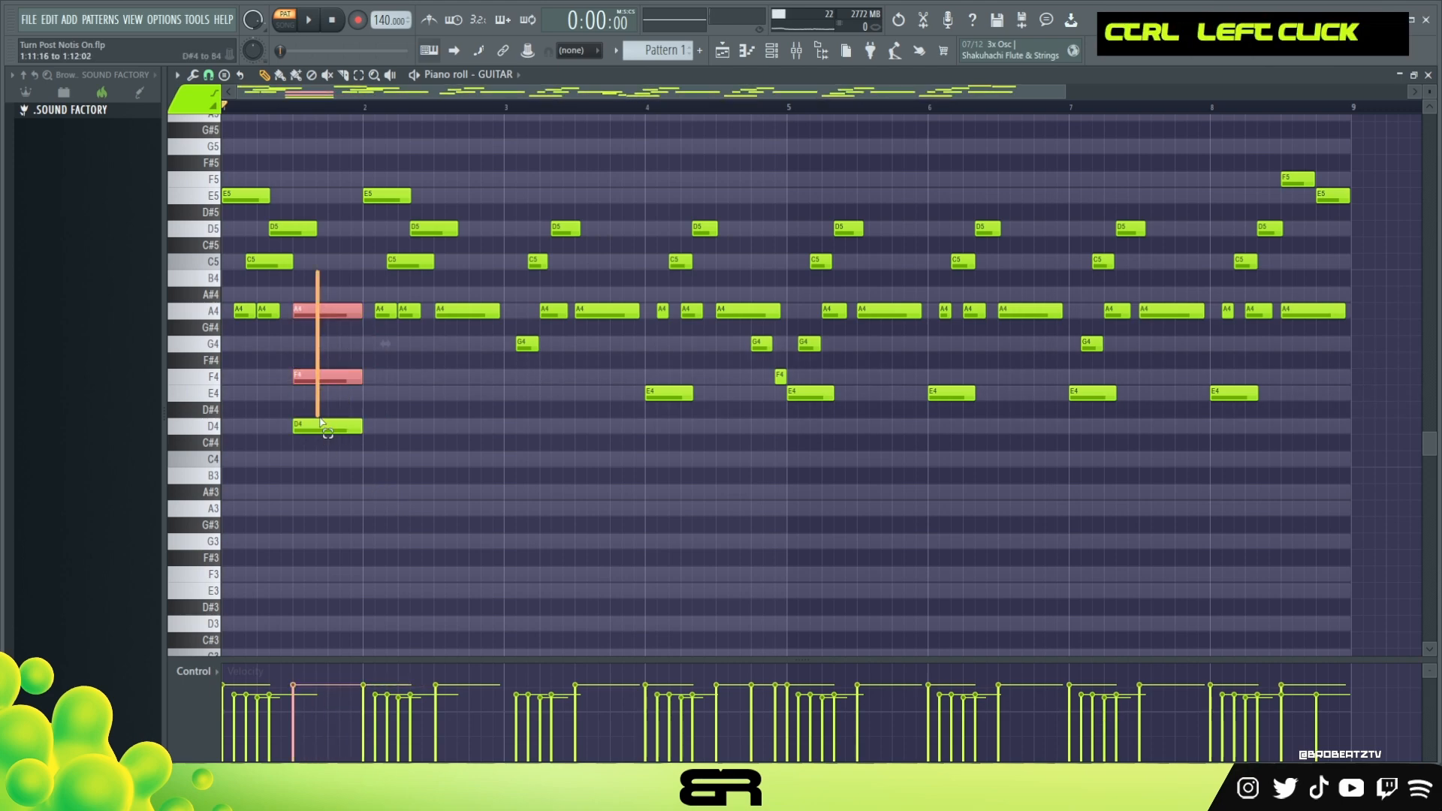
right_click(357, 451)
Delete the F4 chord note in bar 1 and the E4 note at the start of bar 4.
left_click(331, 376, "ctrl")
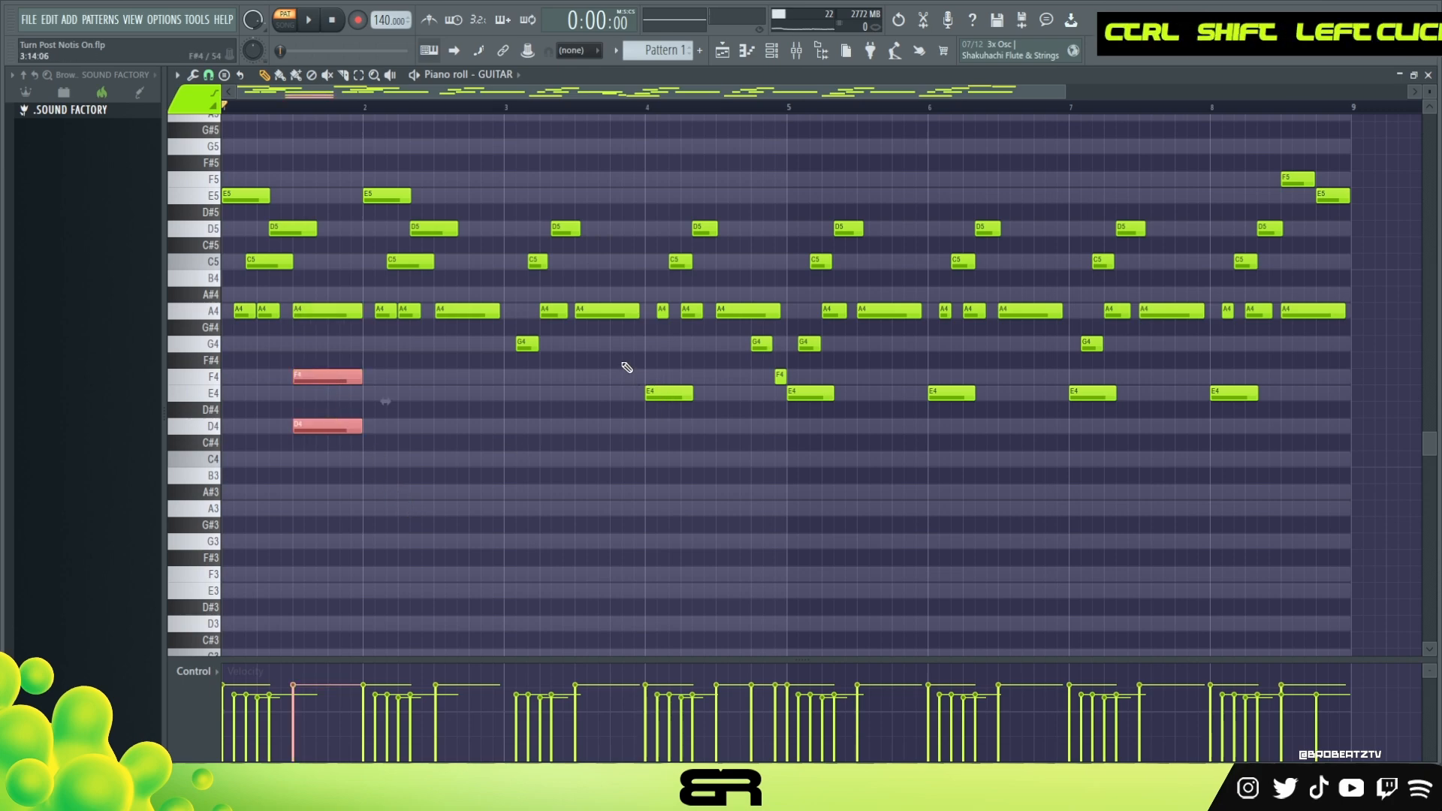
left_click(656, 386, "ctrl+shift")
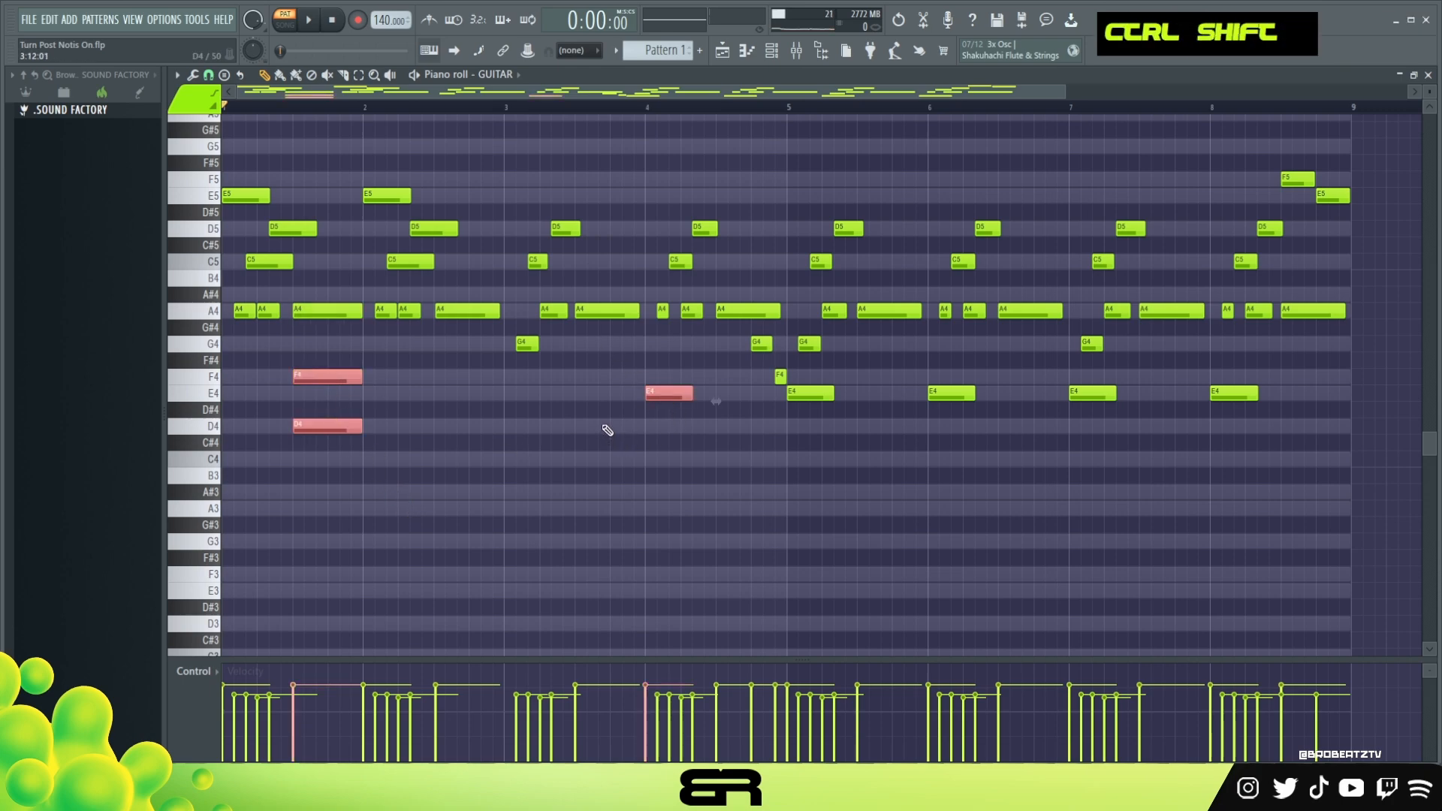
left_click(616, 317, "ctrl+shift")
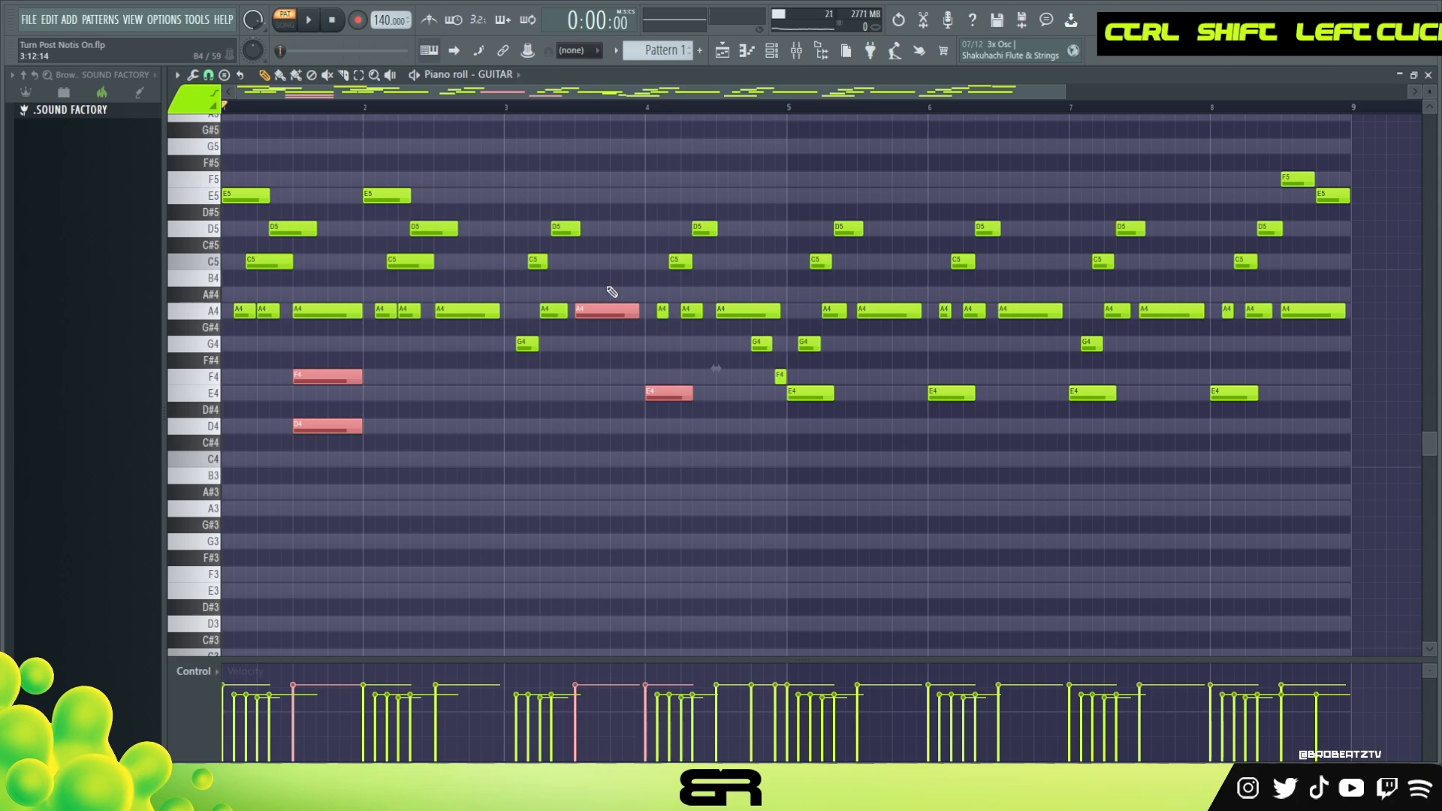
right_click(608, 282)
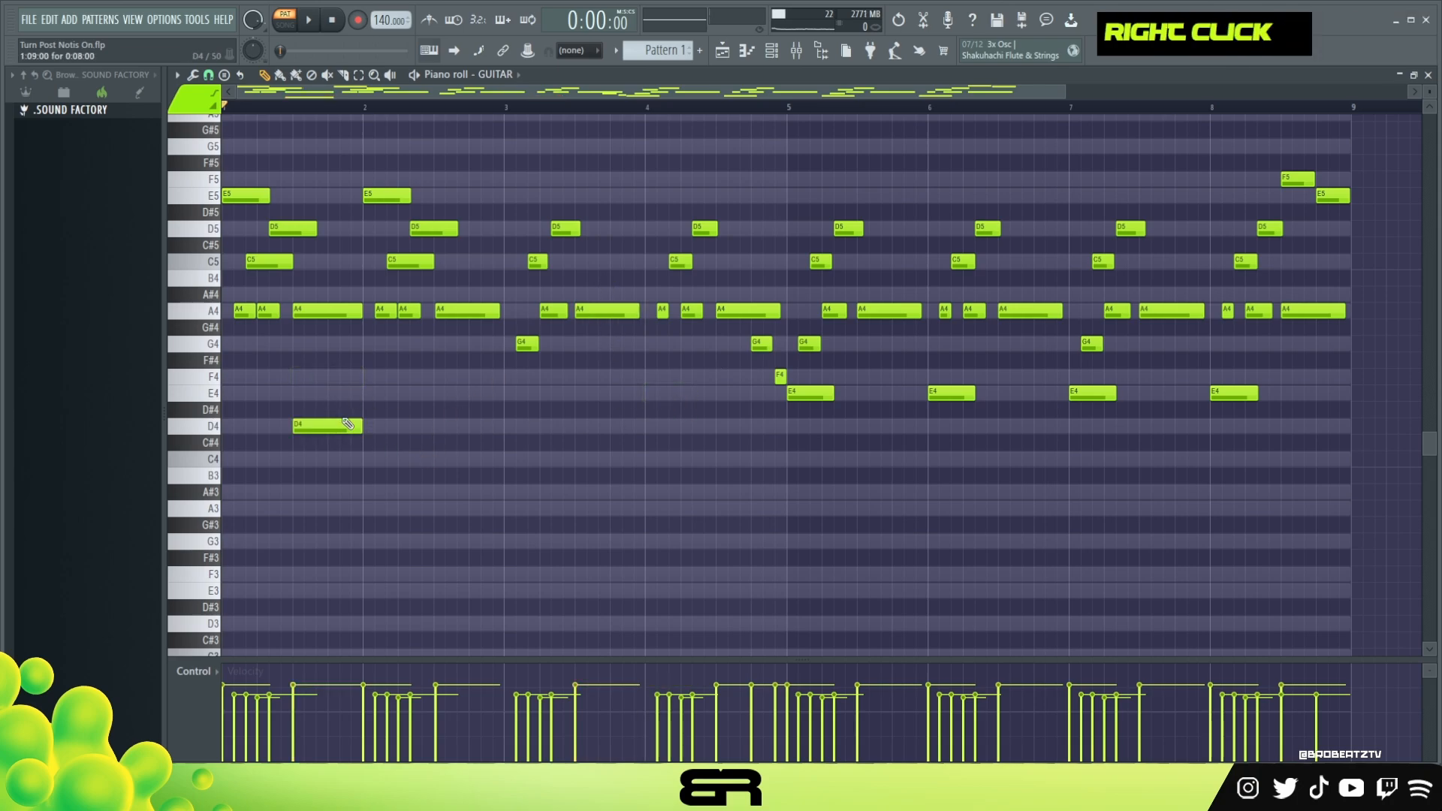
Open the PIANO channel's piano roll and check its NOIRE Felt instrument, closing the plugin again.
left_click(781, 54)
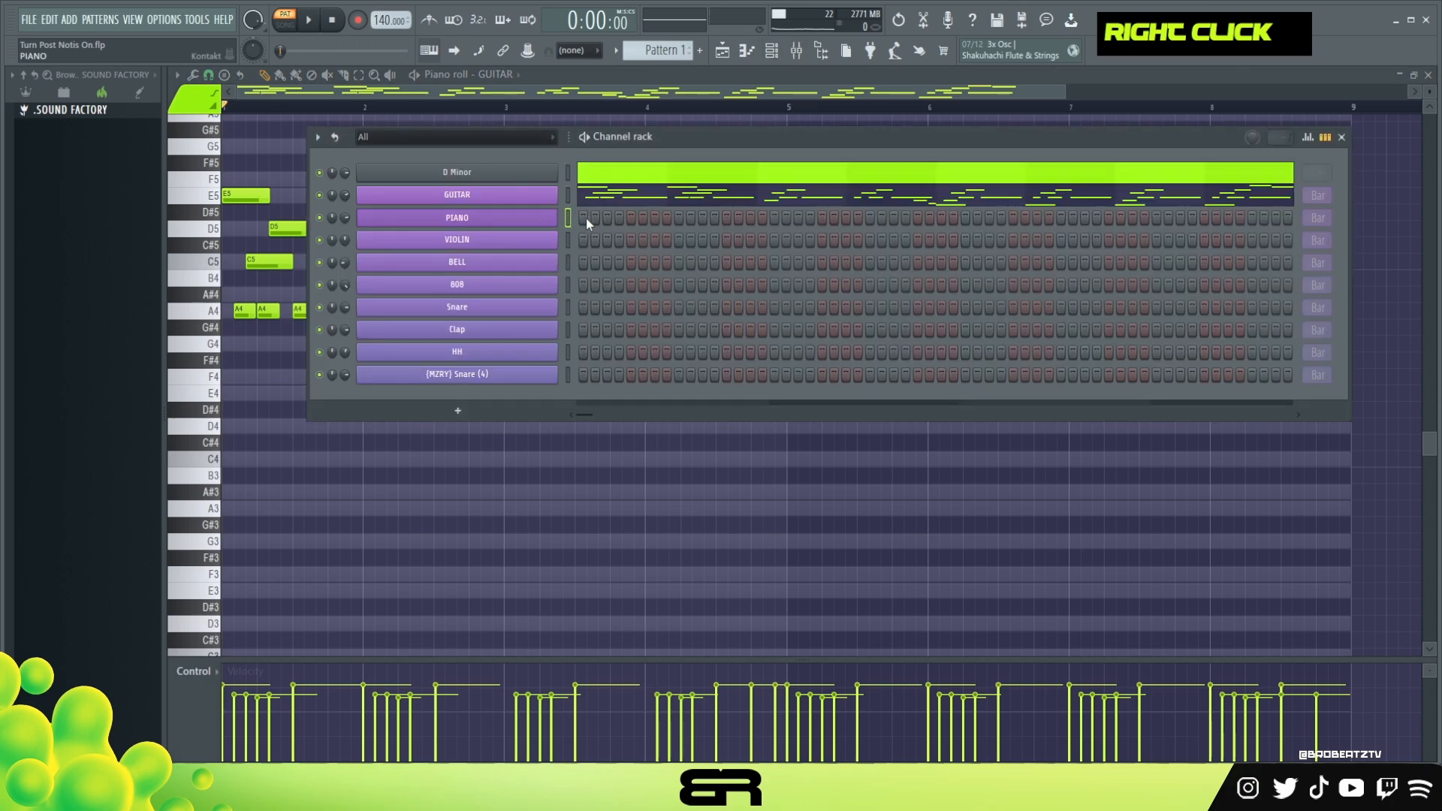
left_click(587, 218)
left_click(781, 54)
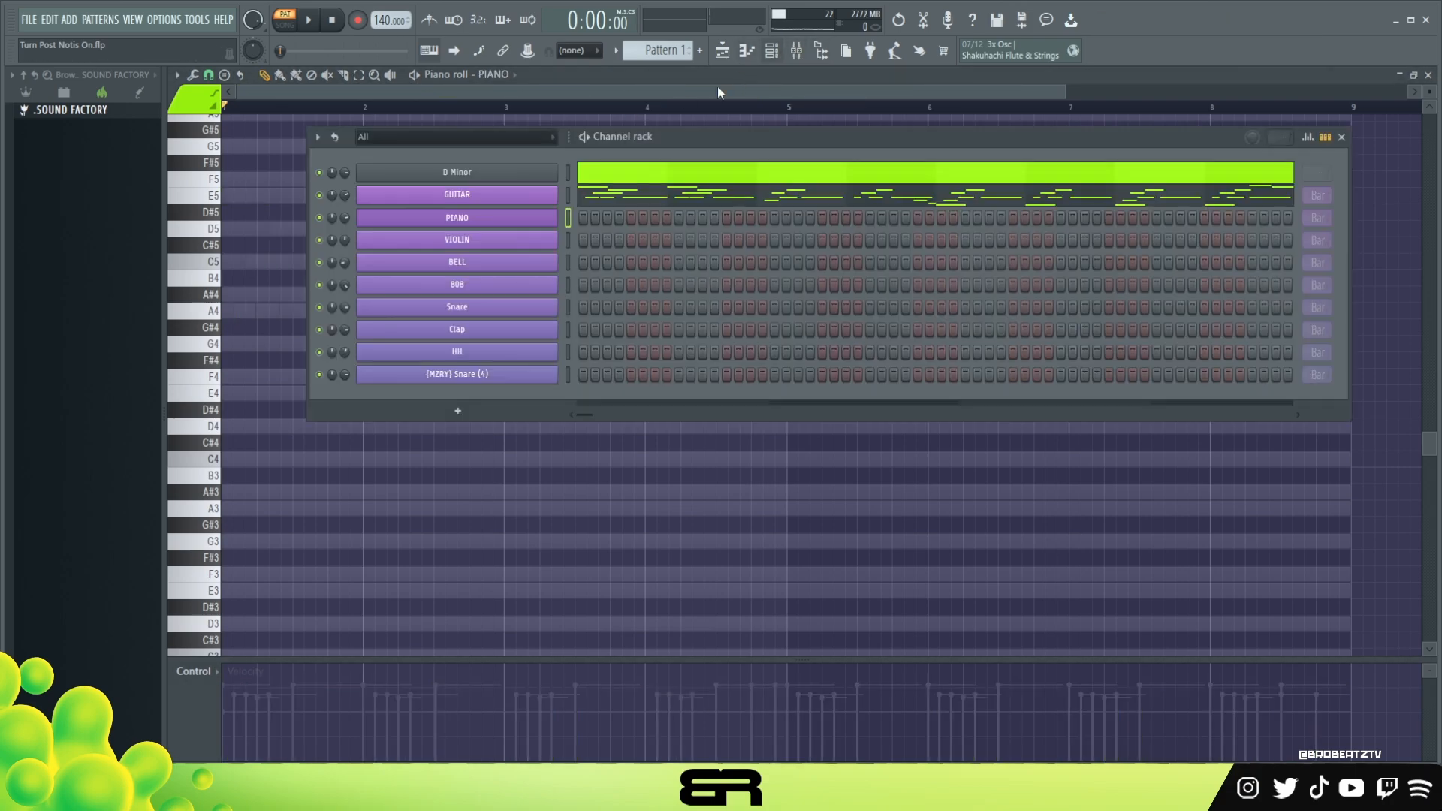
double_click(527, 218)
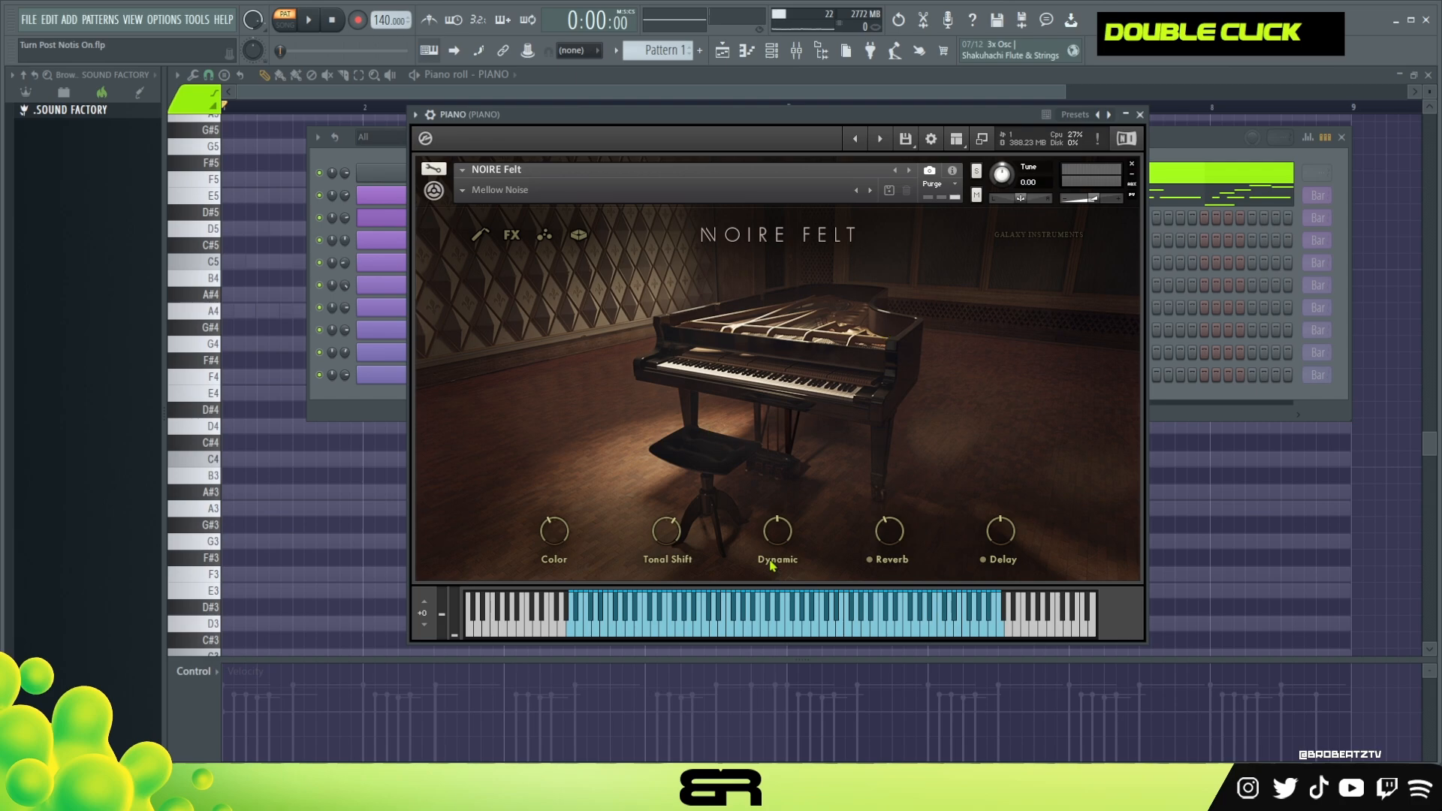
left_click(1140, 115)
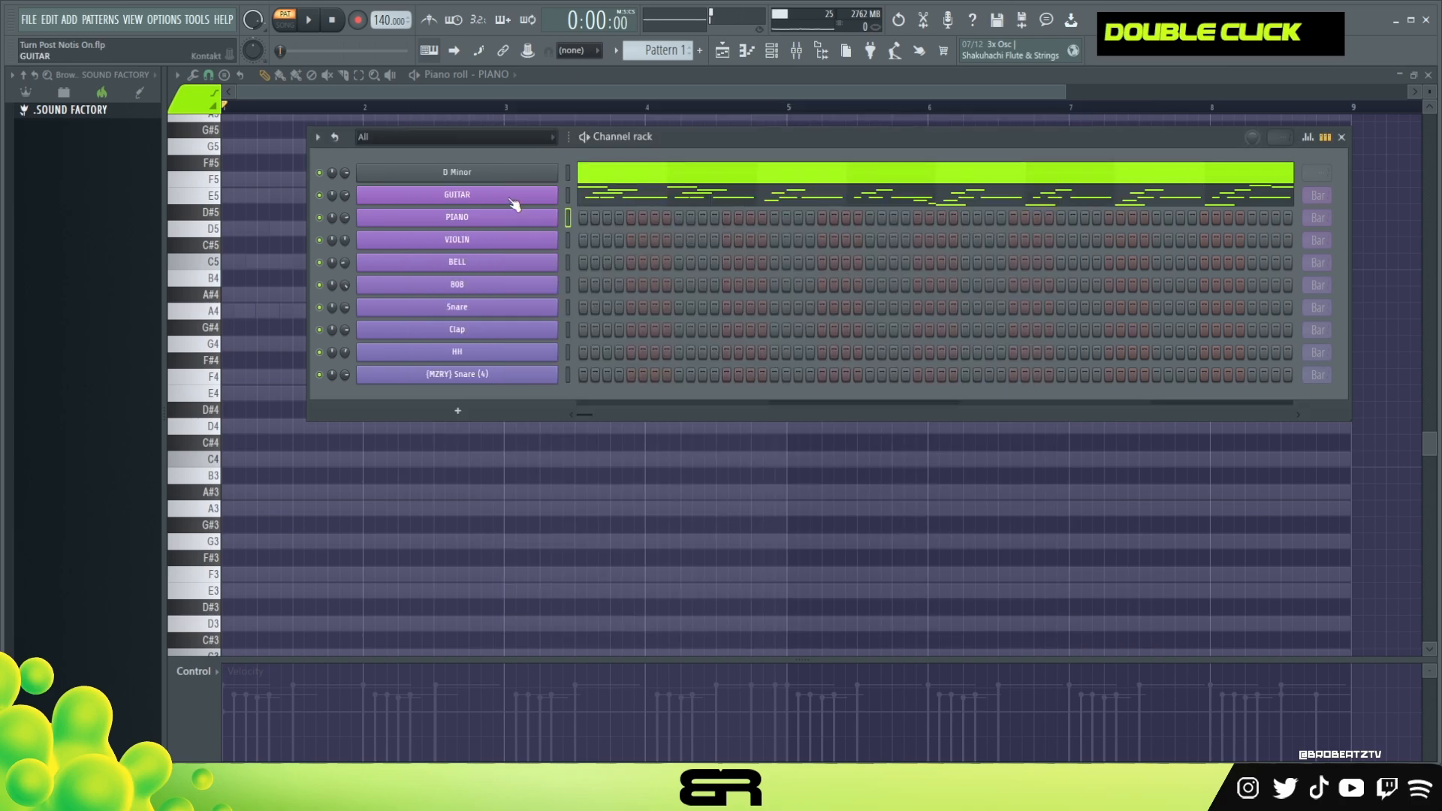
Add a D3 piano note at the start of bar 1, stretch it to just short of bar 3, and audition it.
right_click(266, 226)
key("ctrl+Down")
key("ctrl+Down")
scroll(316, 277, "down", 5)
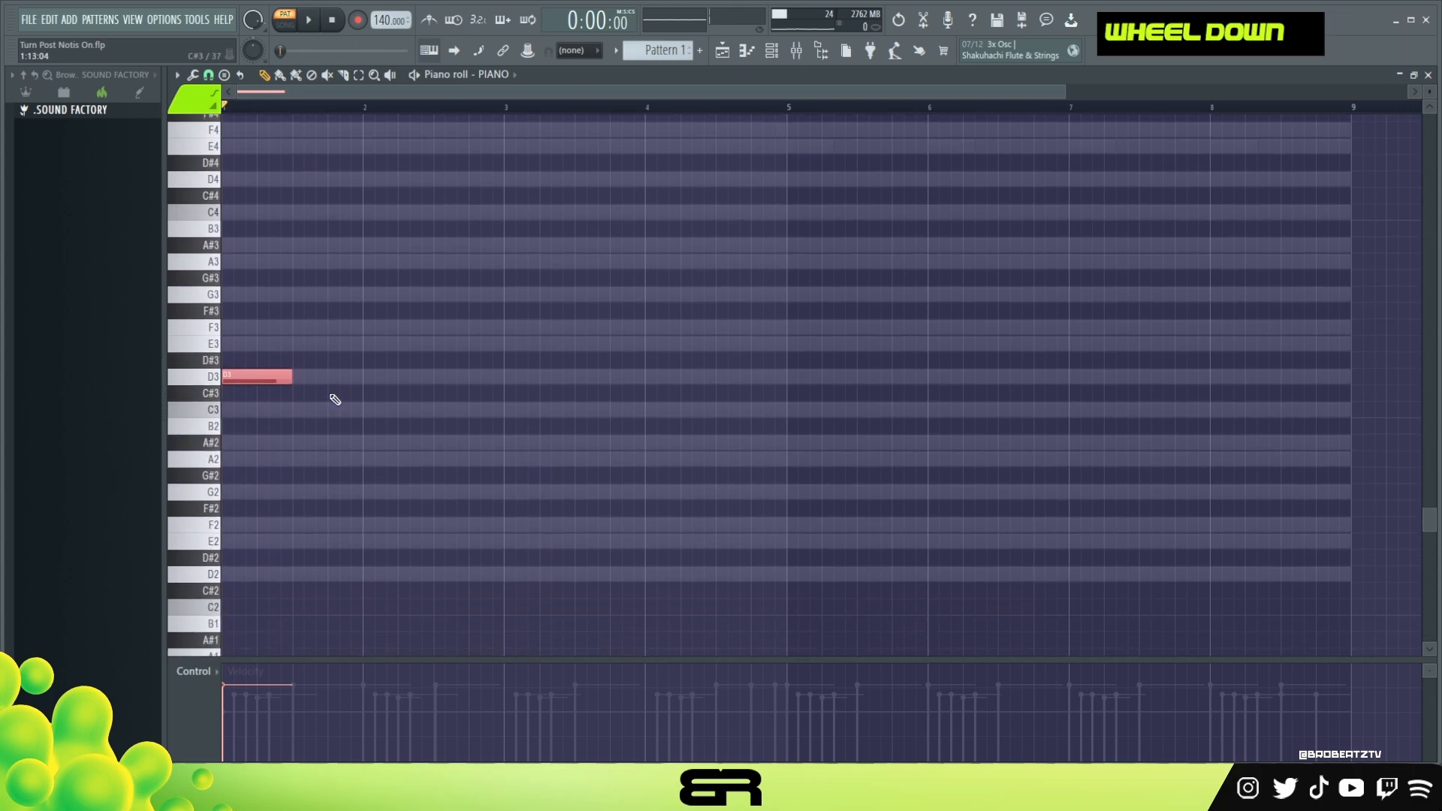
key("space")
key("space")
left_click(526, 393, "alt")
right_click(526, 394)
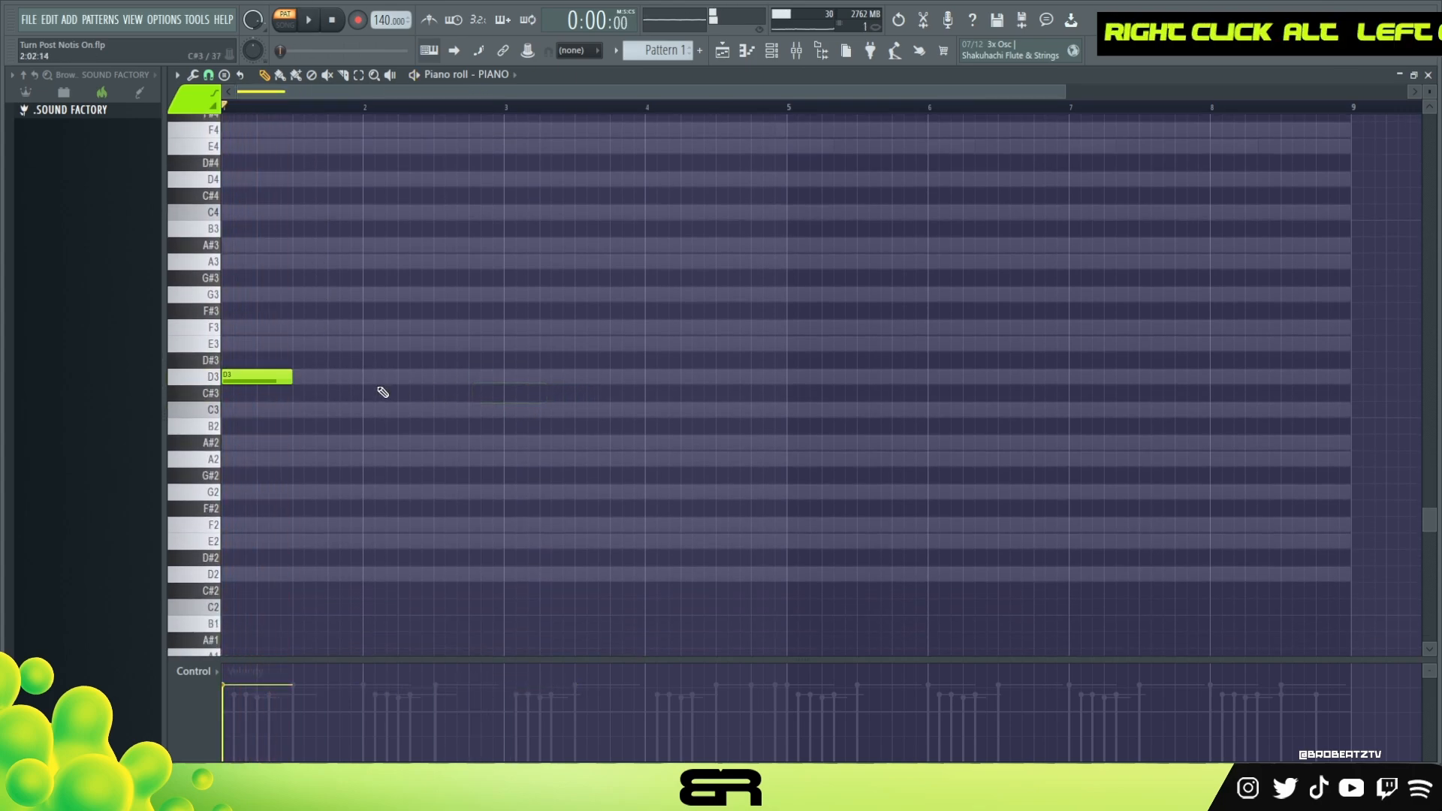
left_click_drag(291, 378, 493, 386)
key("space")
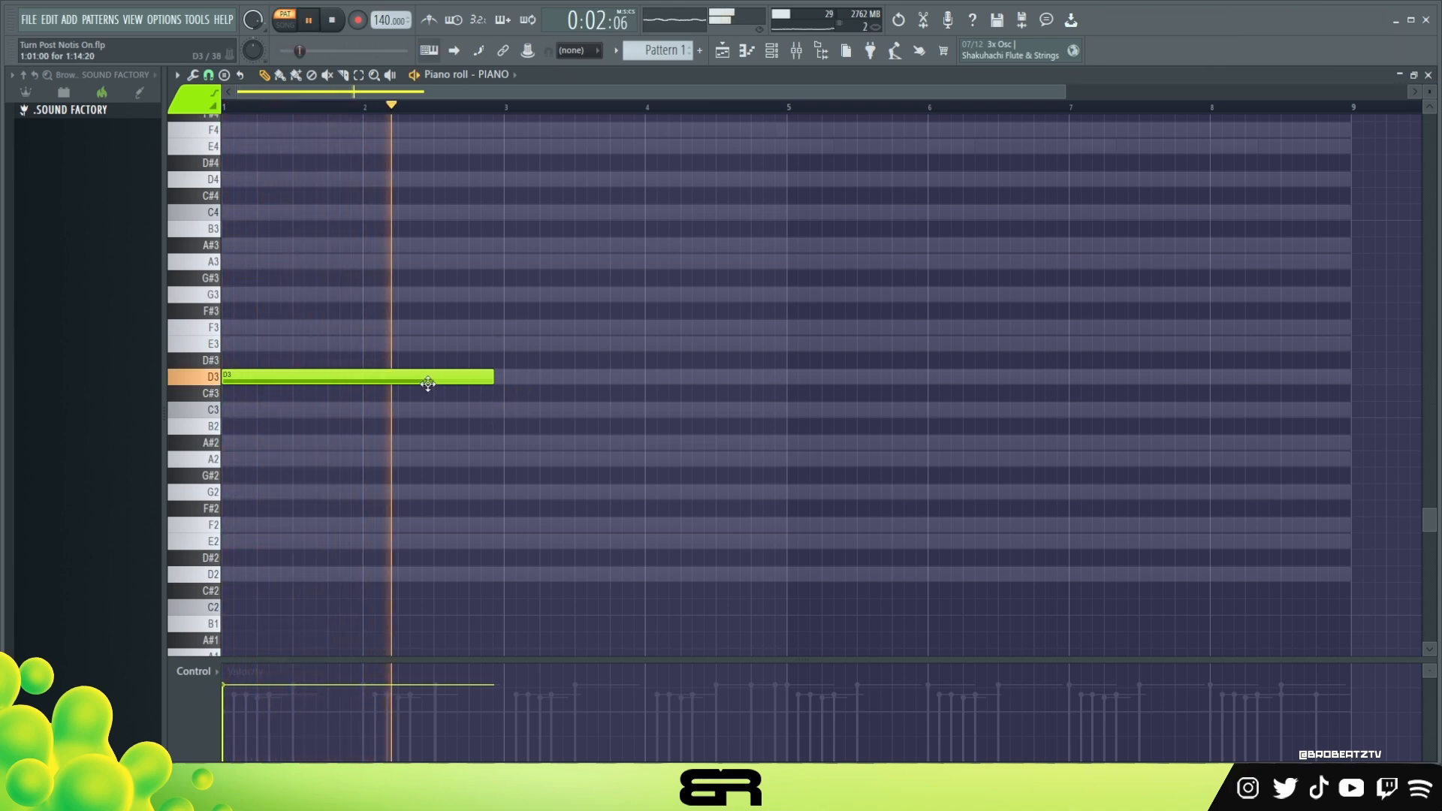
Add a second piano note of the same length at bar 3, raise it to F3, and audition it.
left_click(506, 379)
key("space")
key("space")
left_click_drag(552, 381, 537, 325)
key("space")
key("space")
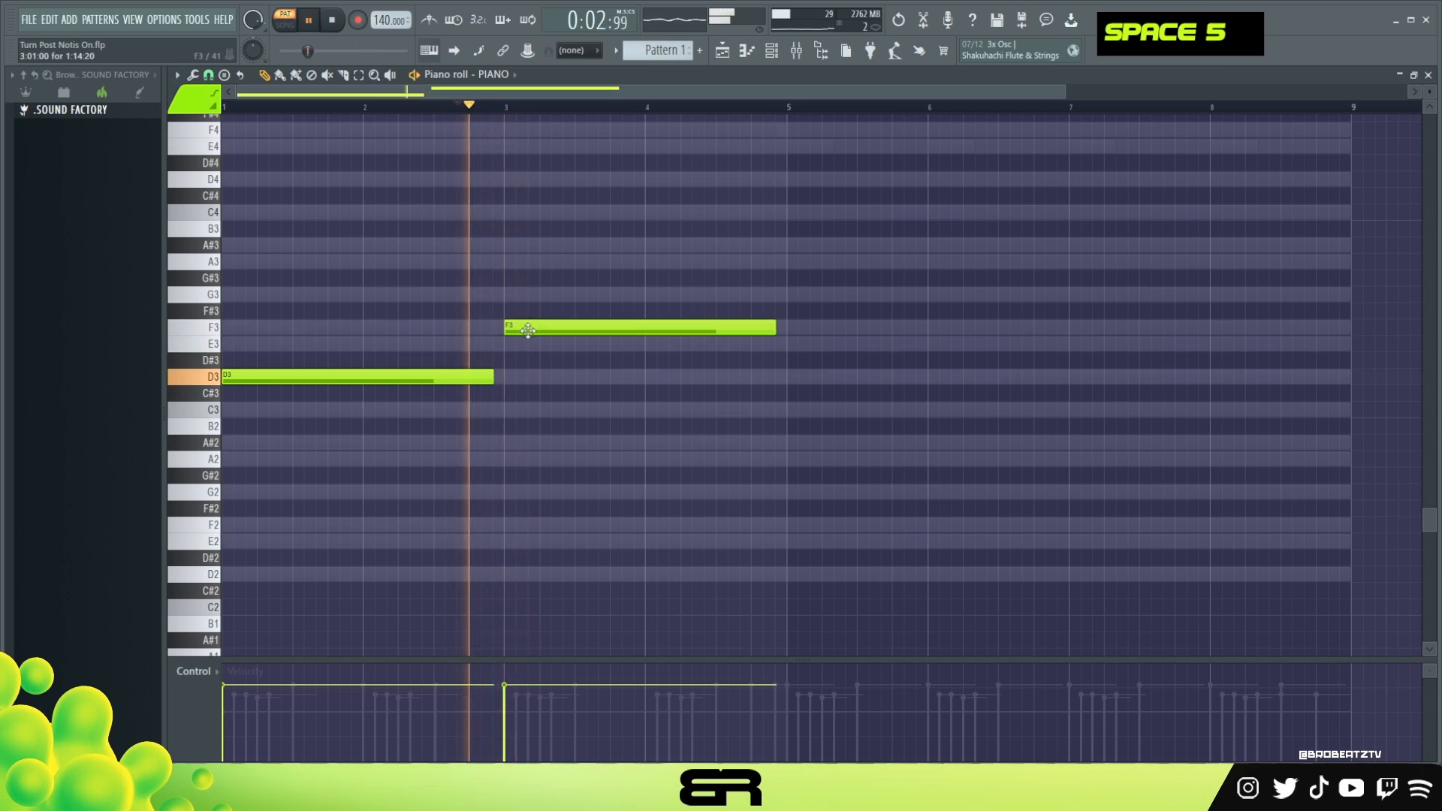
key("space")
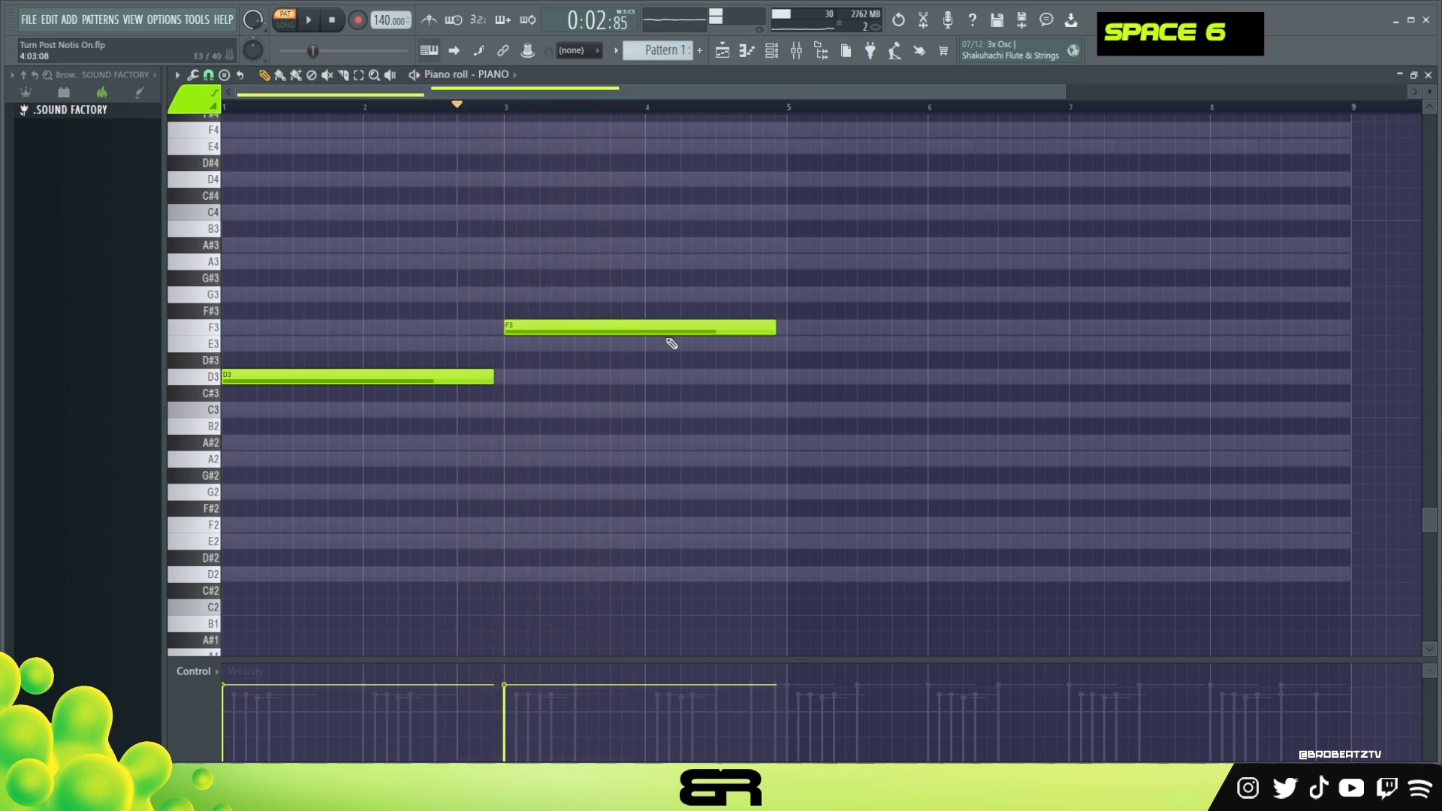
Lower the bar 3 piano note to E3, add an F3 note from the middle of bar 4, and audition them.
left_click(718, 344)
key("space")
key("space")
mouse_move(721, 329)
left_mouse_down()
mouse_move(715, 344)
mouse_move(746, 323)
left_mouse_up()
key("space")
key("ctrl")
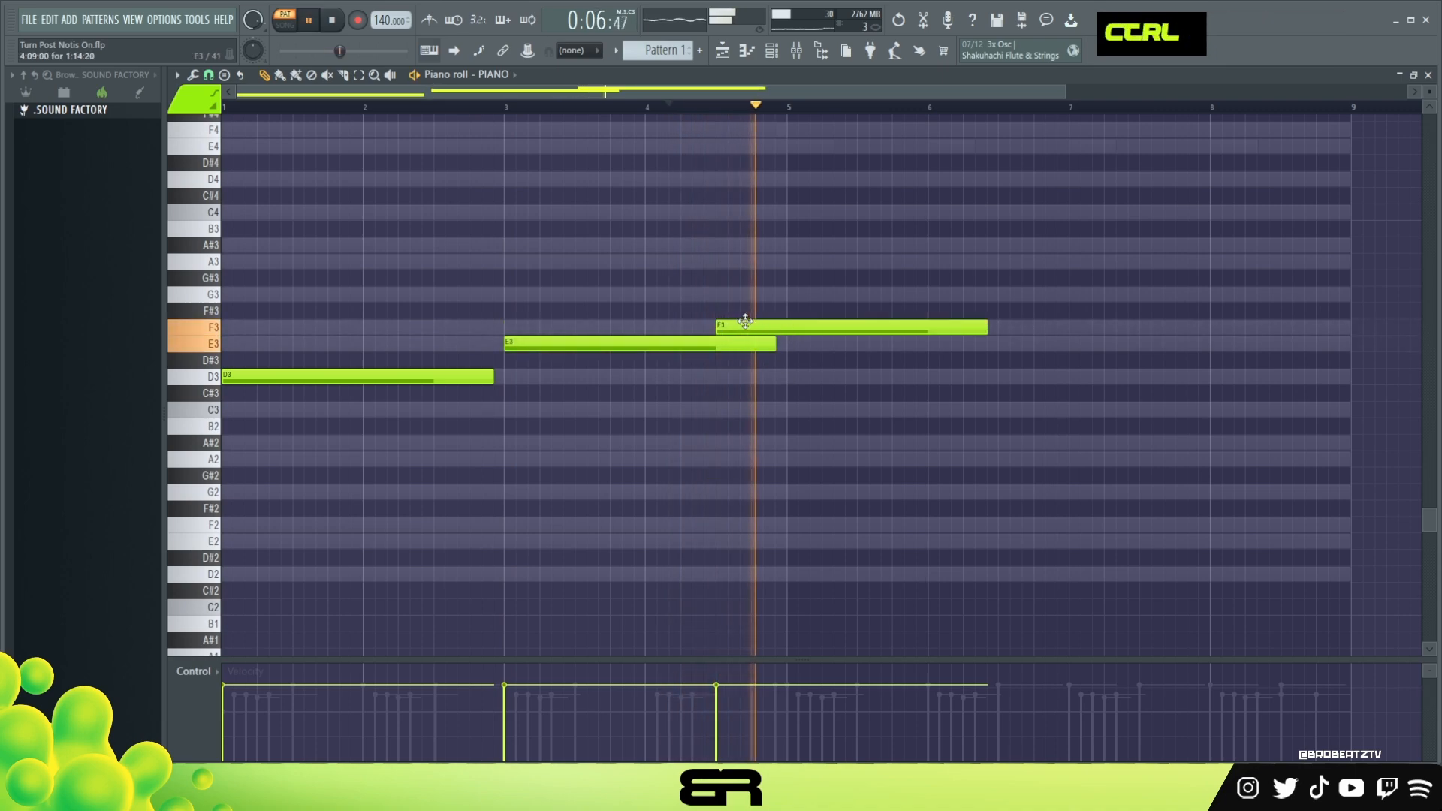
Shorten the F3 note to end with bar 4 and the E3 note to end just before it, and replay.
left_click_drag(987, 329, 941, 336)
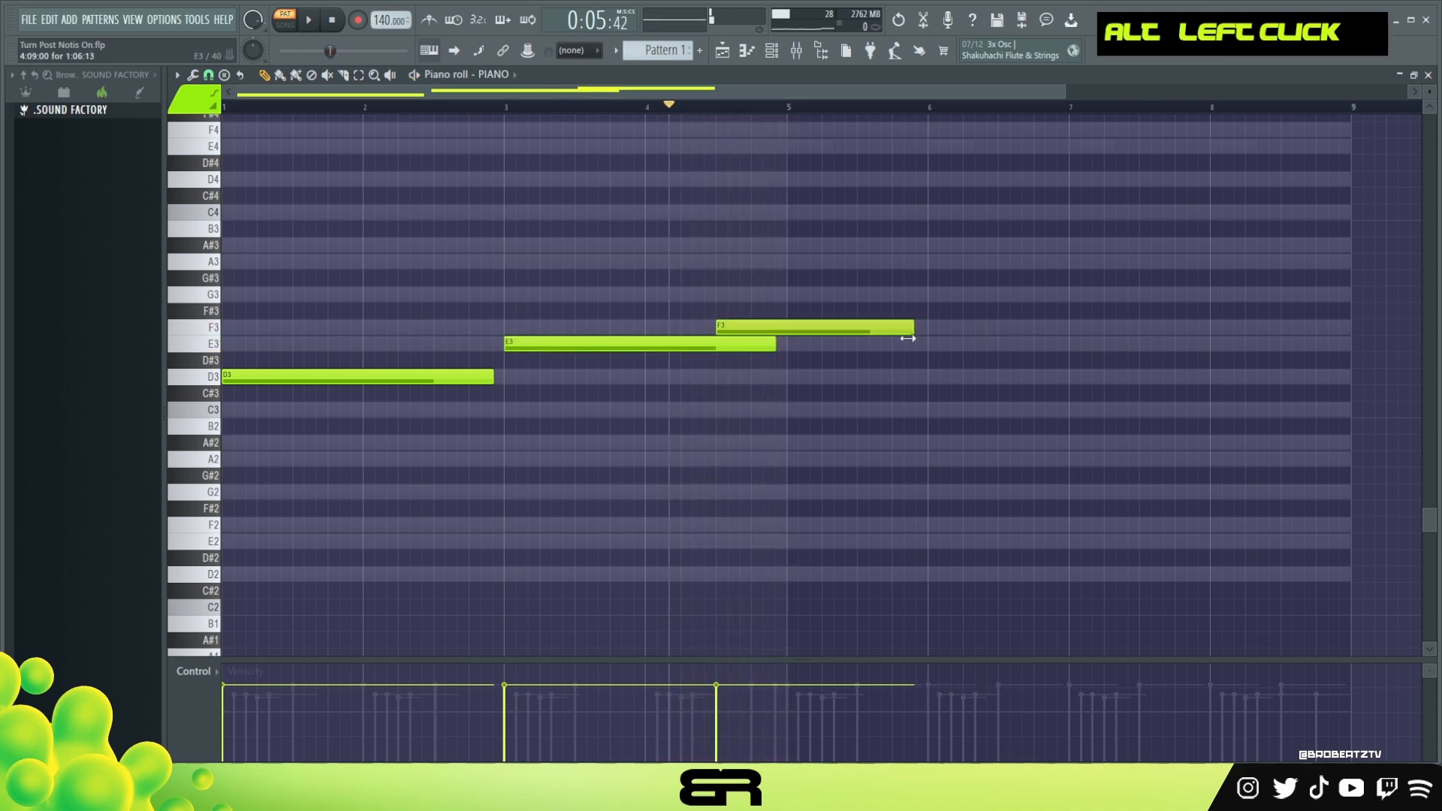
left_click_drag(776, 349, 713, 355)
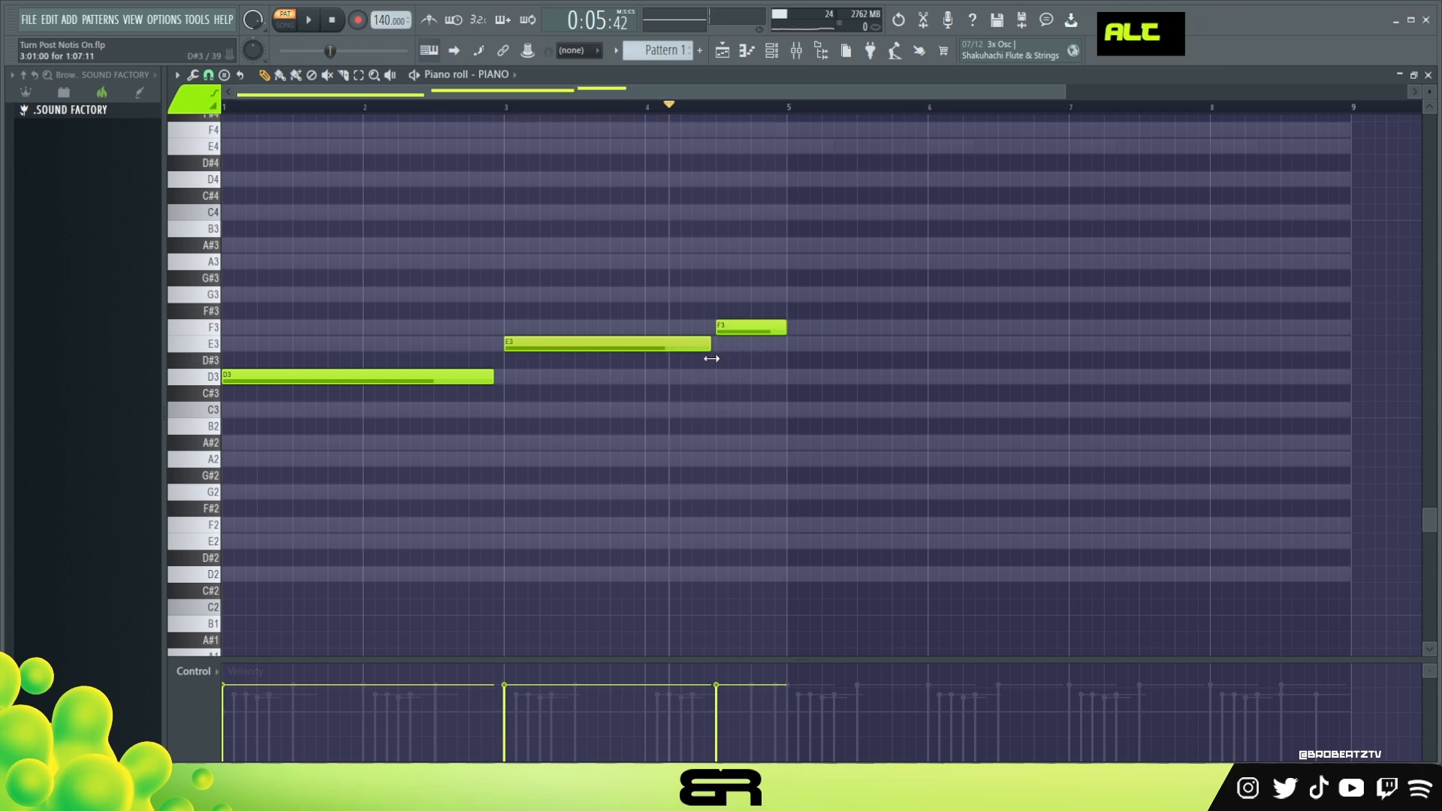
key("space")
key("space")
Copy the short F3 note to A2 at the start of bar 5.
left_click(742, 331, "ctrl")
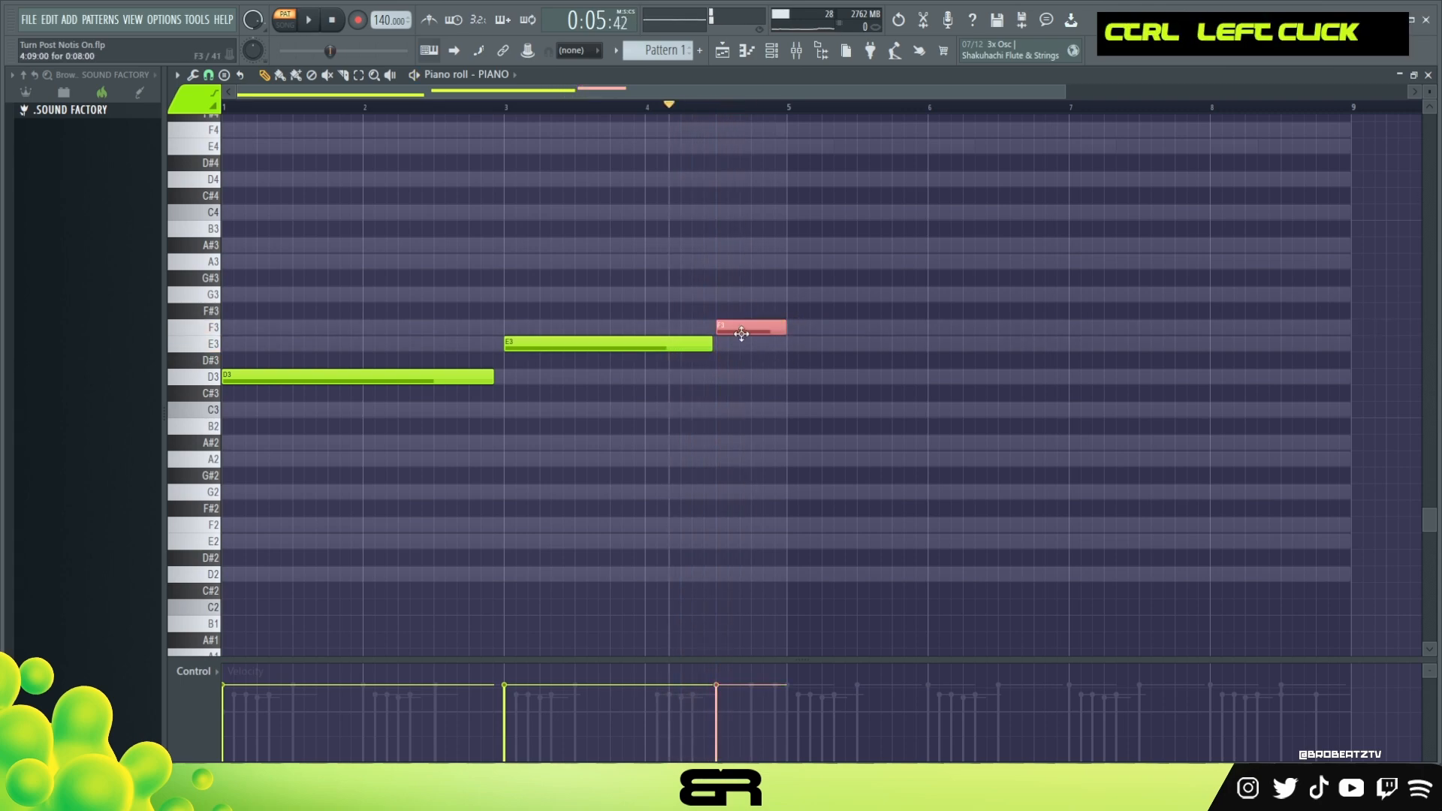
left_click_drag(730, 333, 741, 328)
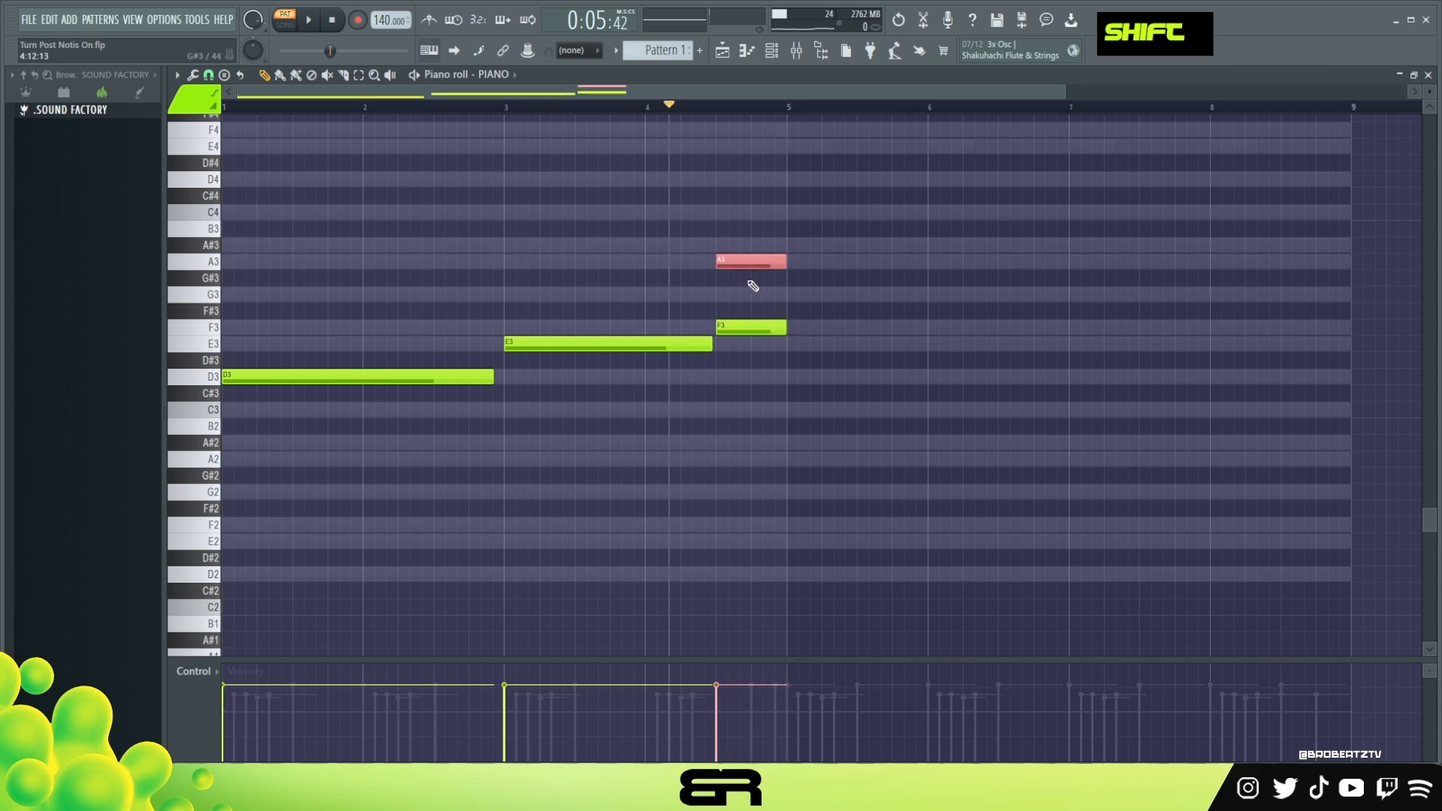
key("ctrl+Down")
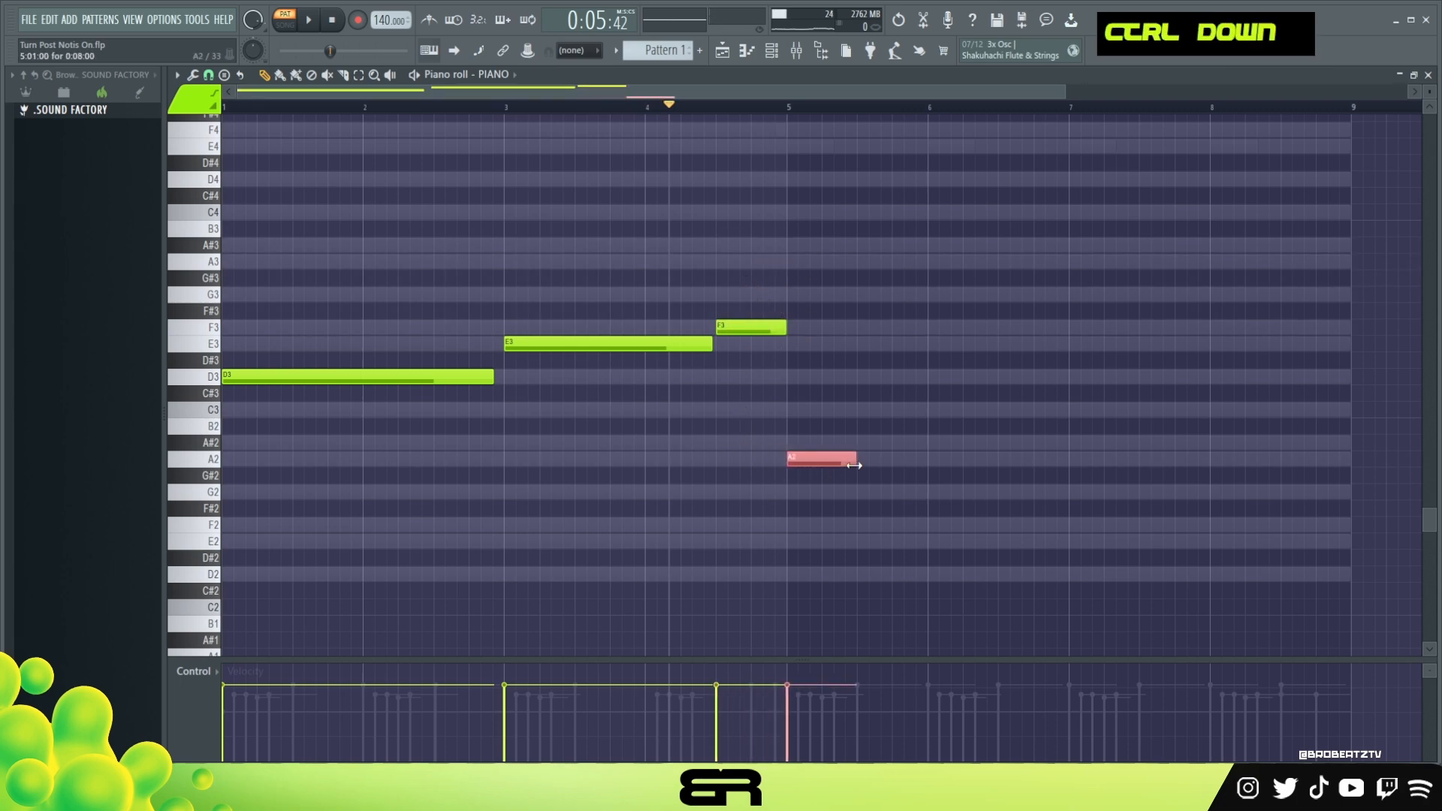
Lengthen the bar 5 piano note to nearly the end of bar 6, raise it to A#2, and audition it.
left_click_drag(1046, 485, 1053, 486)
key("space")
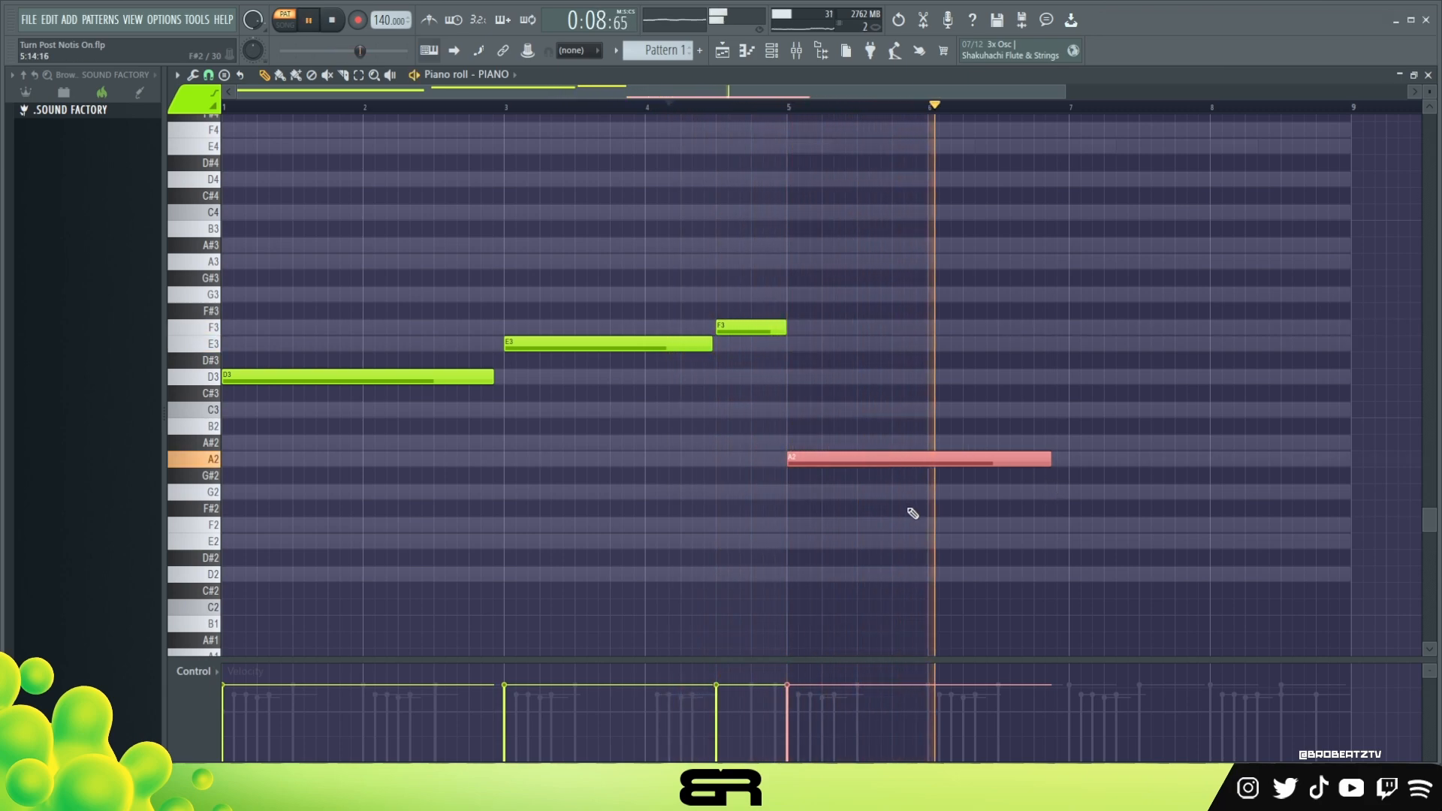
key("shift+space")
key("Up")
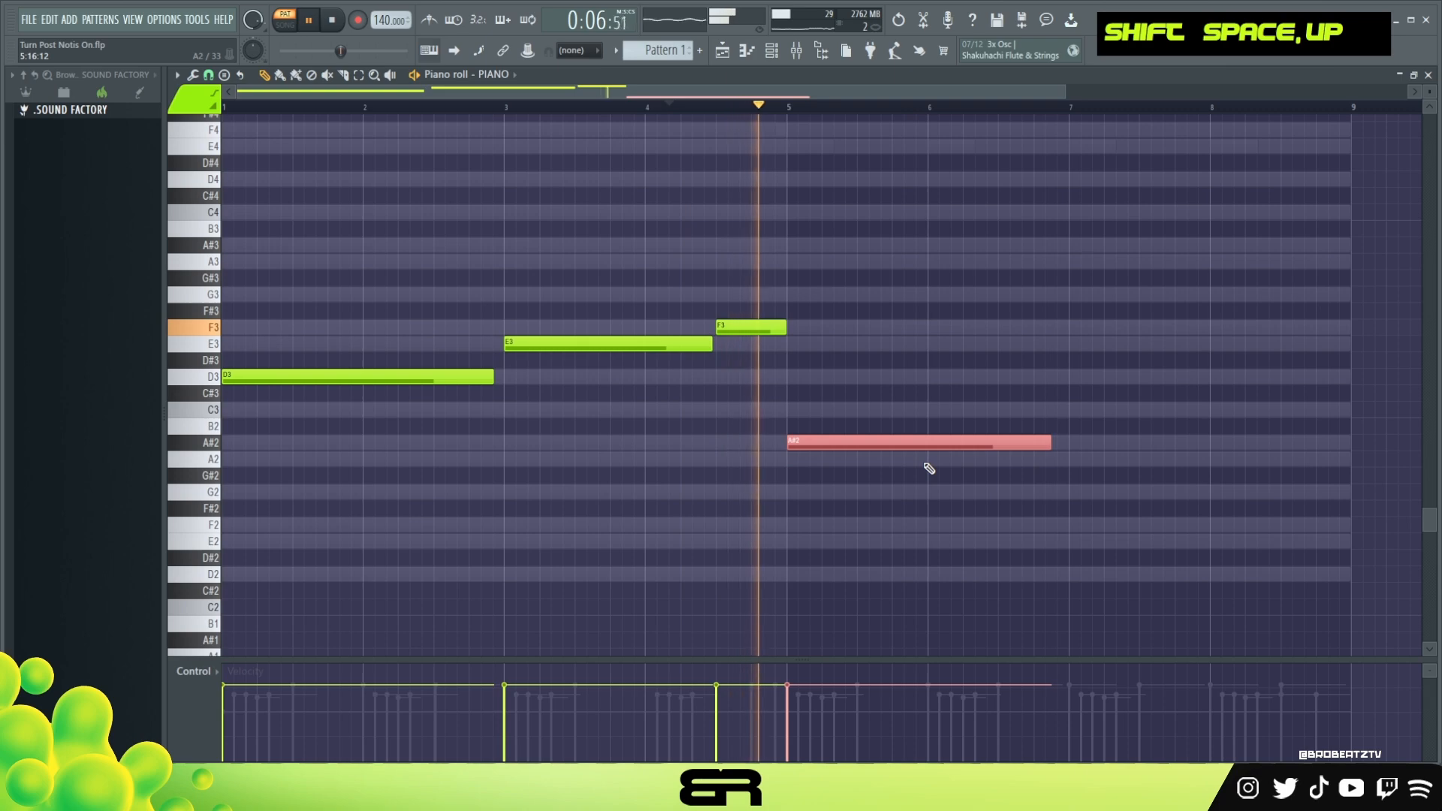
key("space")
key("space")
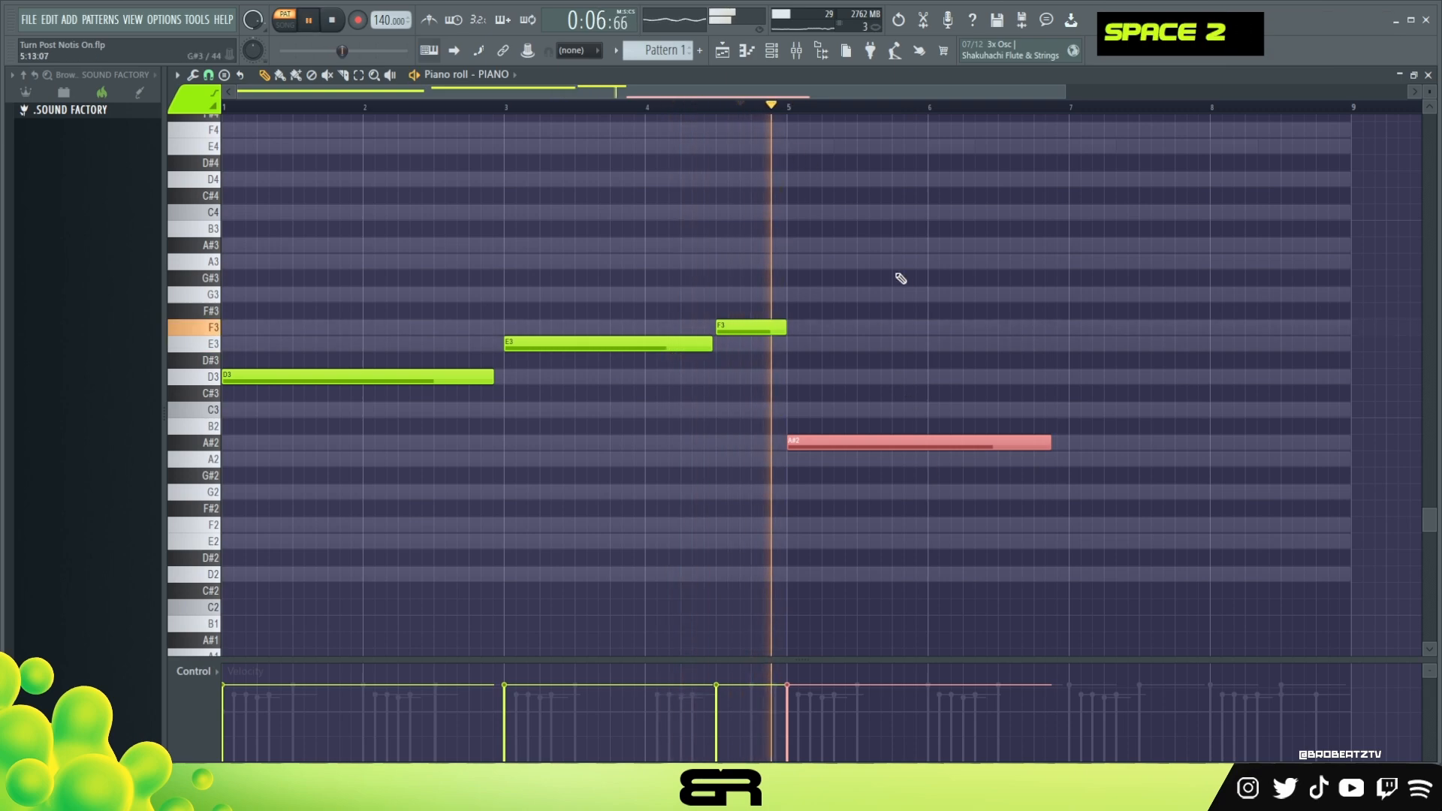
Try the long bar 5 note at A2 again, return it to A#2, and replay to compare.
key("shift+Down")
key("space")
key("shift+space")
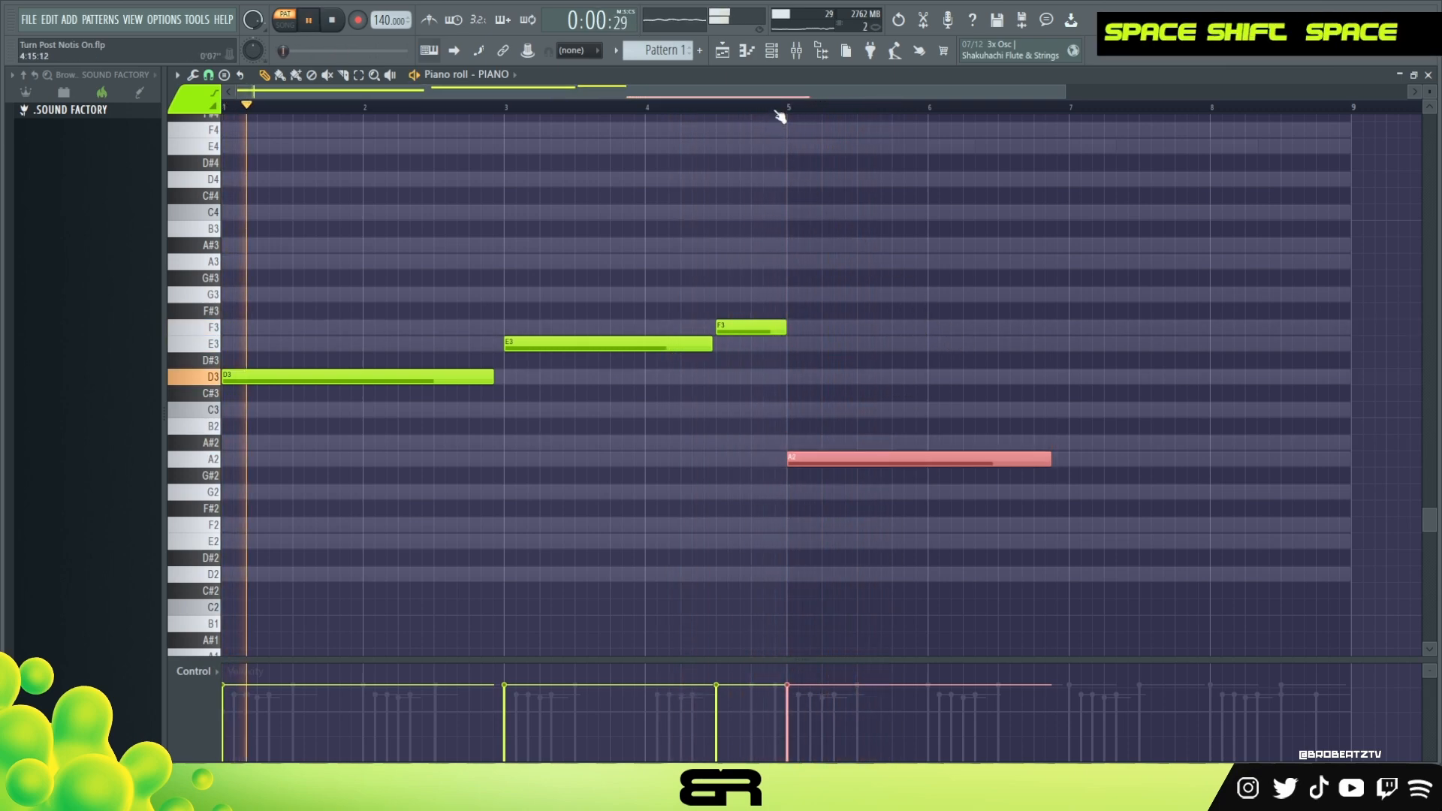
key("space")
key("shift+space")
key("Up")
key("space")
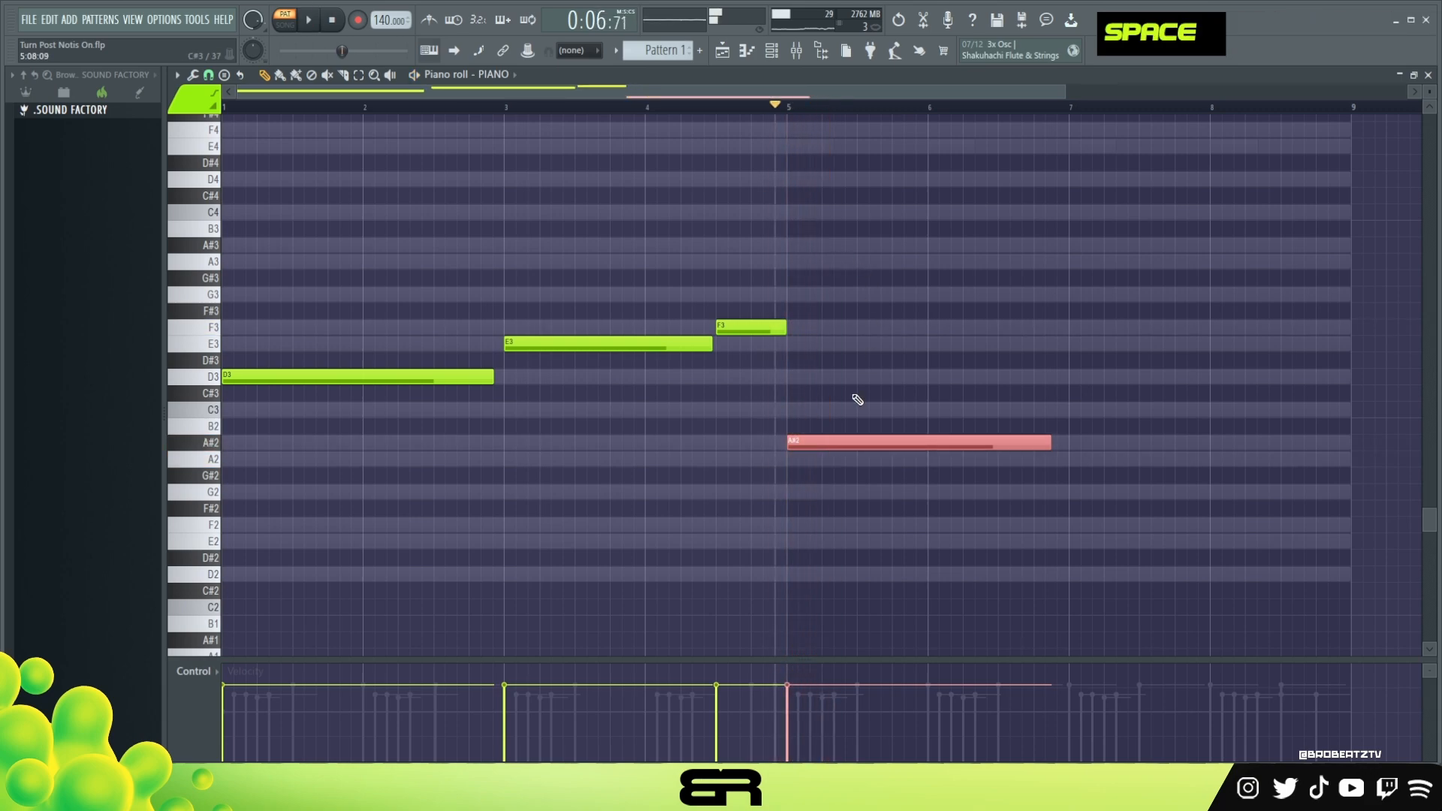
Extend the end of the A#2 note slightly further toward bar 7 and replay the phrase.
left_click(1051, 449, "alt")
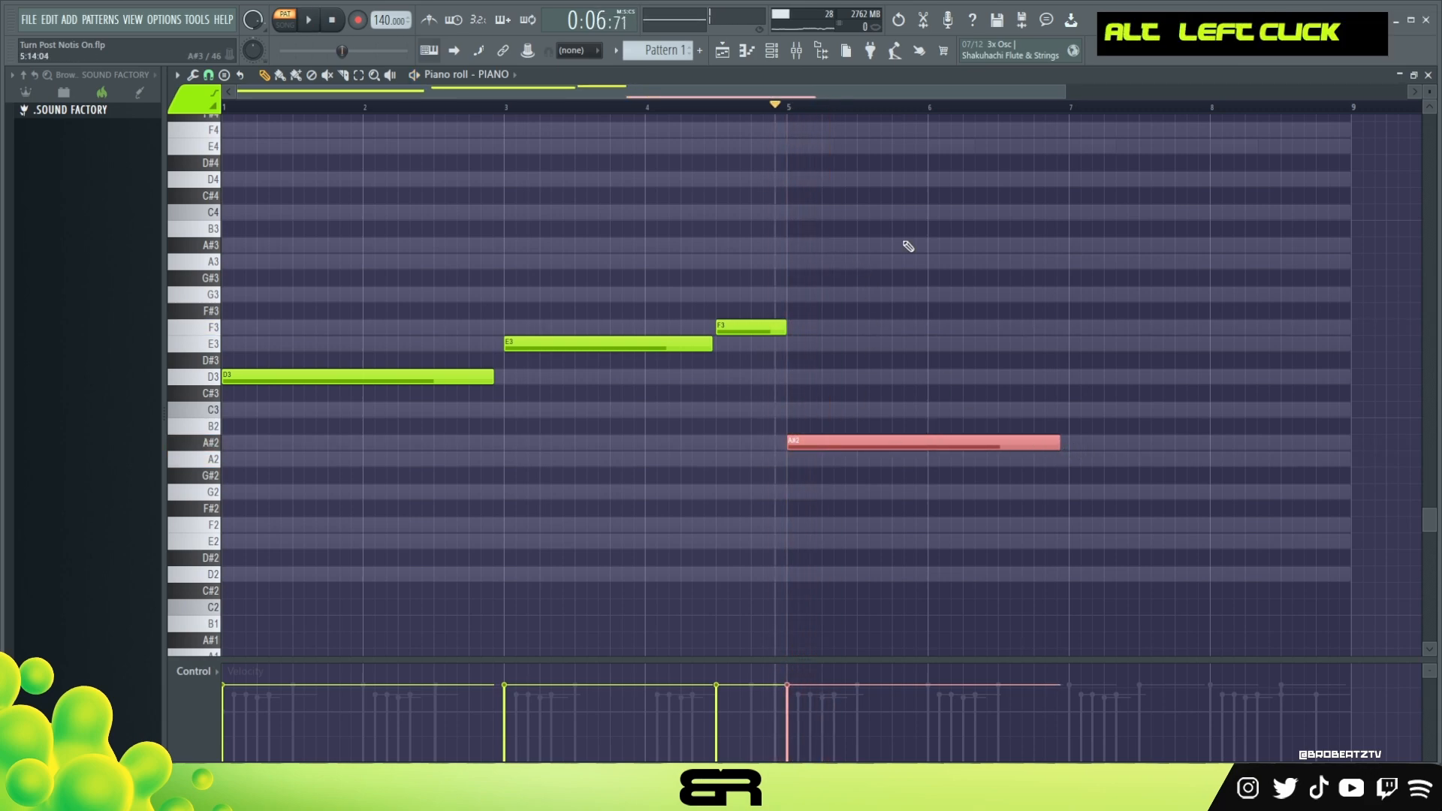
key("space")
right_click(1020, 353)
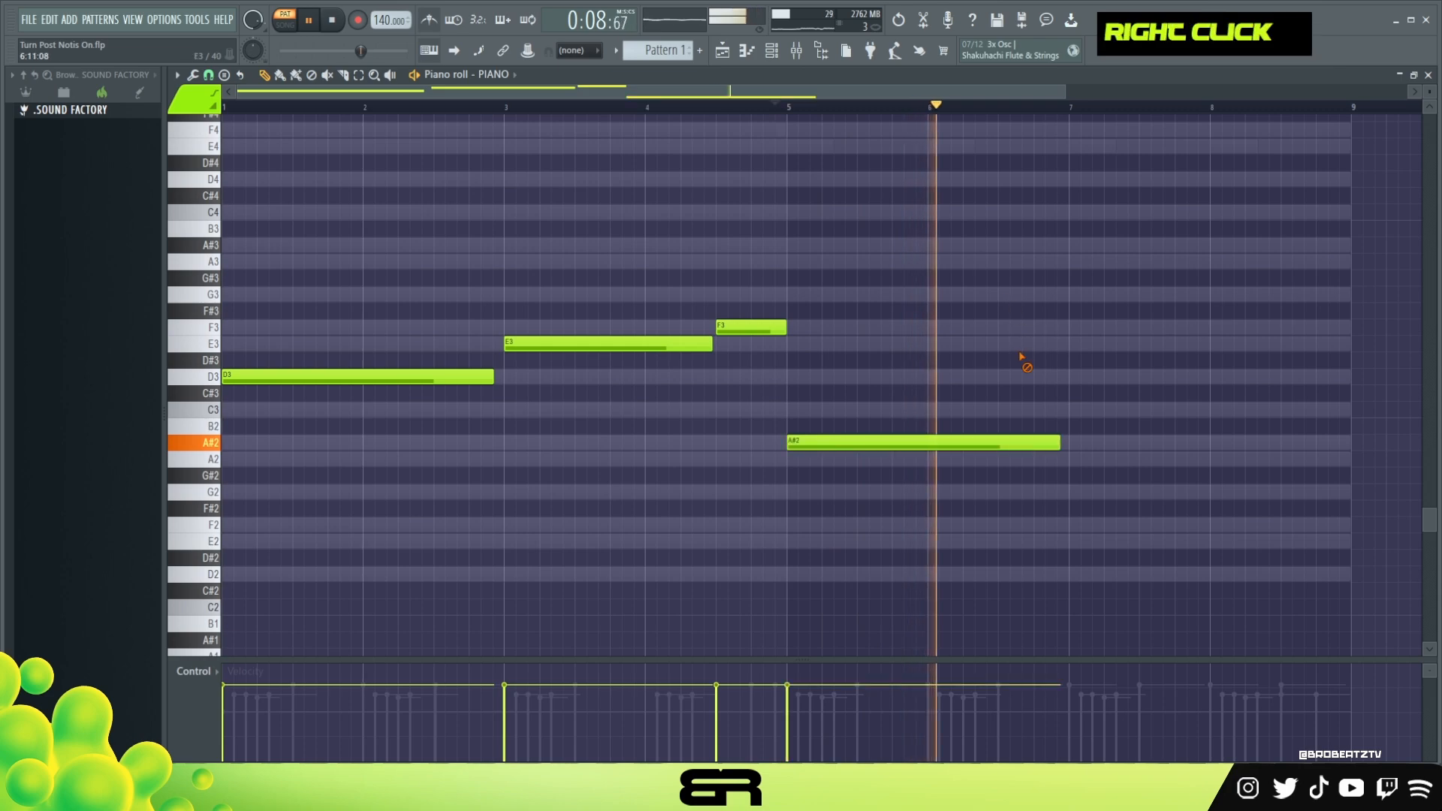
key("space")
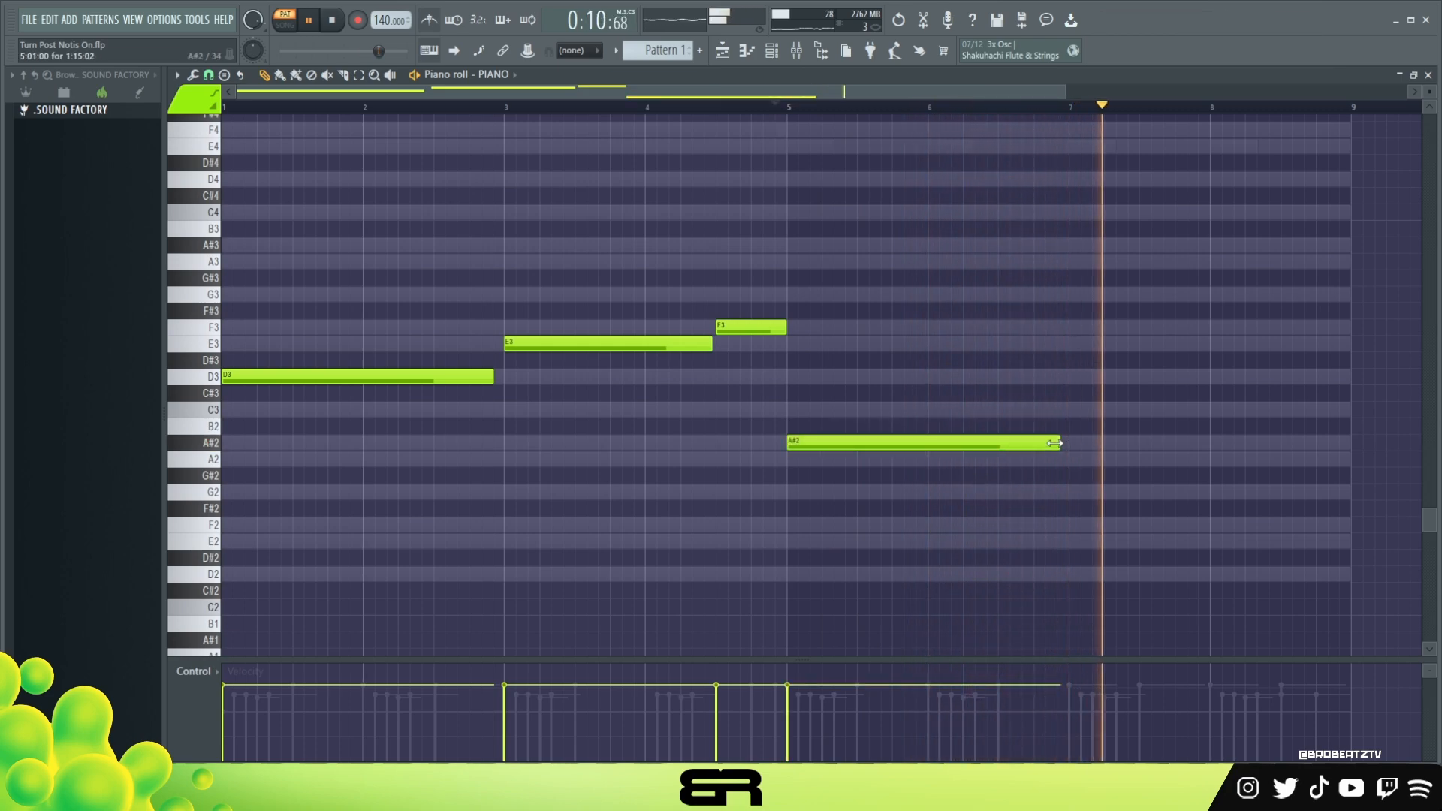
Add an A#2 note at bar 7, shorten it to one bar, and copy it to A2 at bar 8.
left_click(1069, 444)
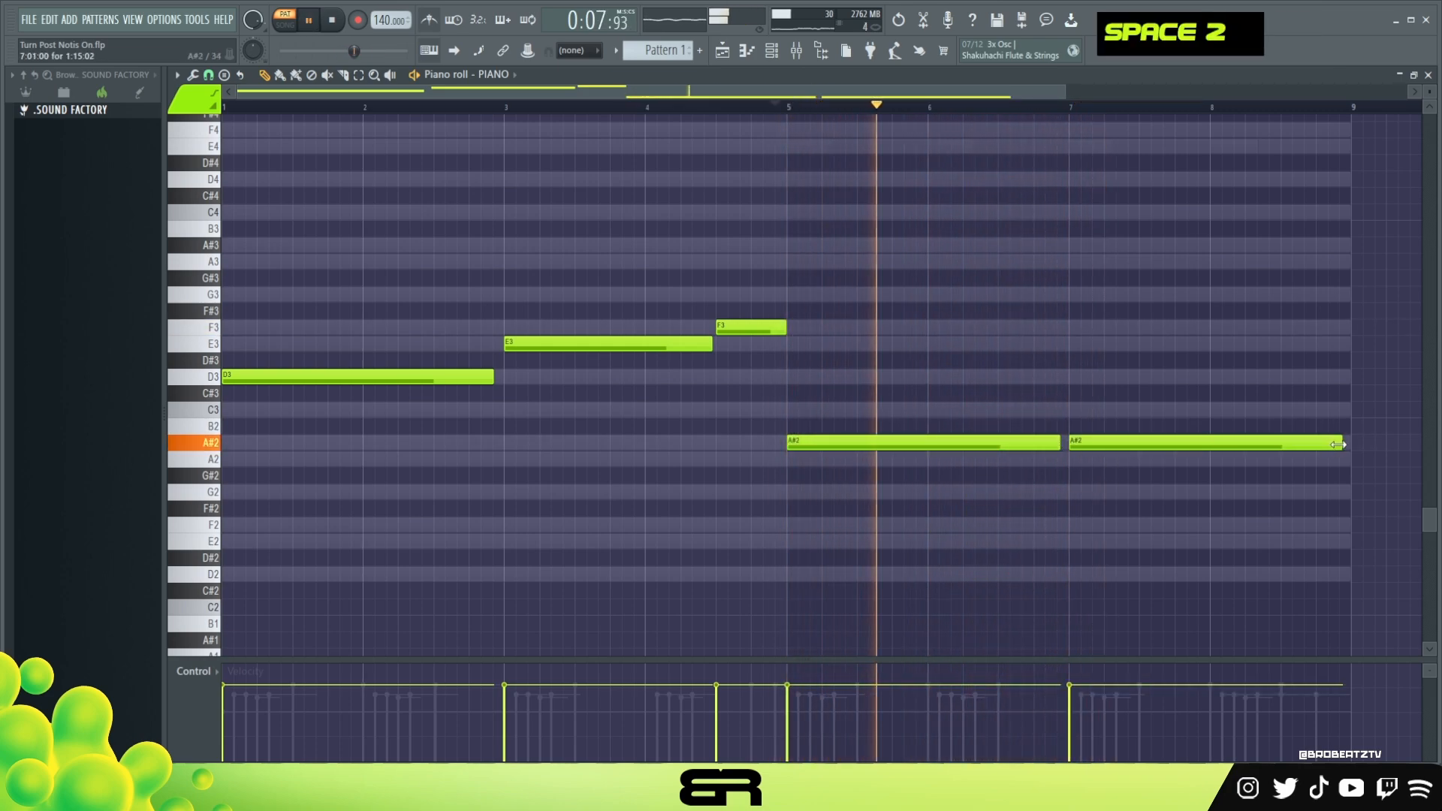
key("alt")
left_click_drag(1350, 449, 1207, 450)
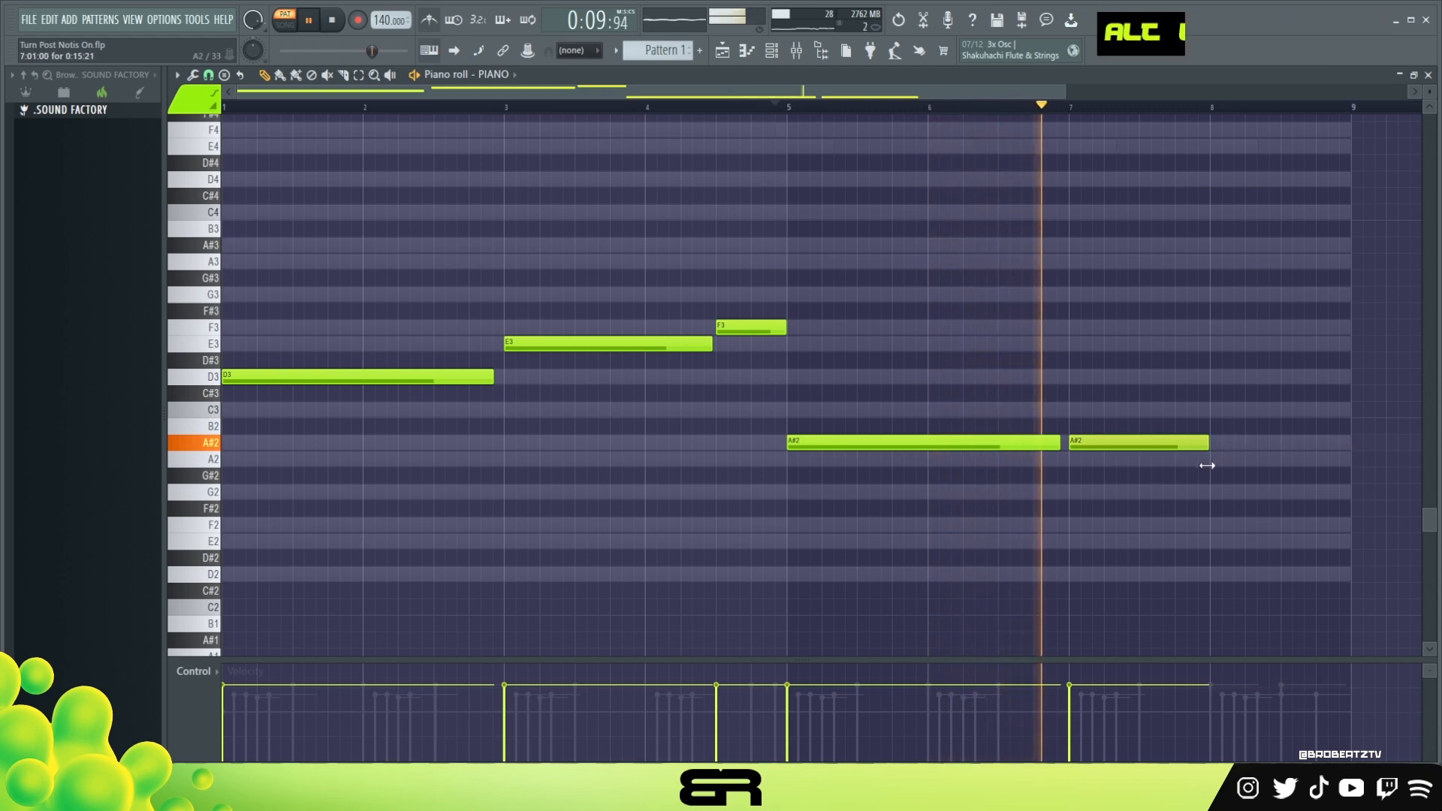
left_click(1110, 449, "ctrl")
left_click_drag(1109, 449, 1251, 460)
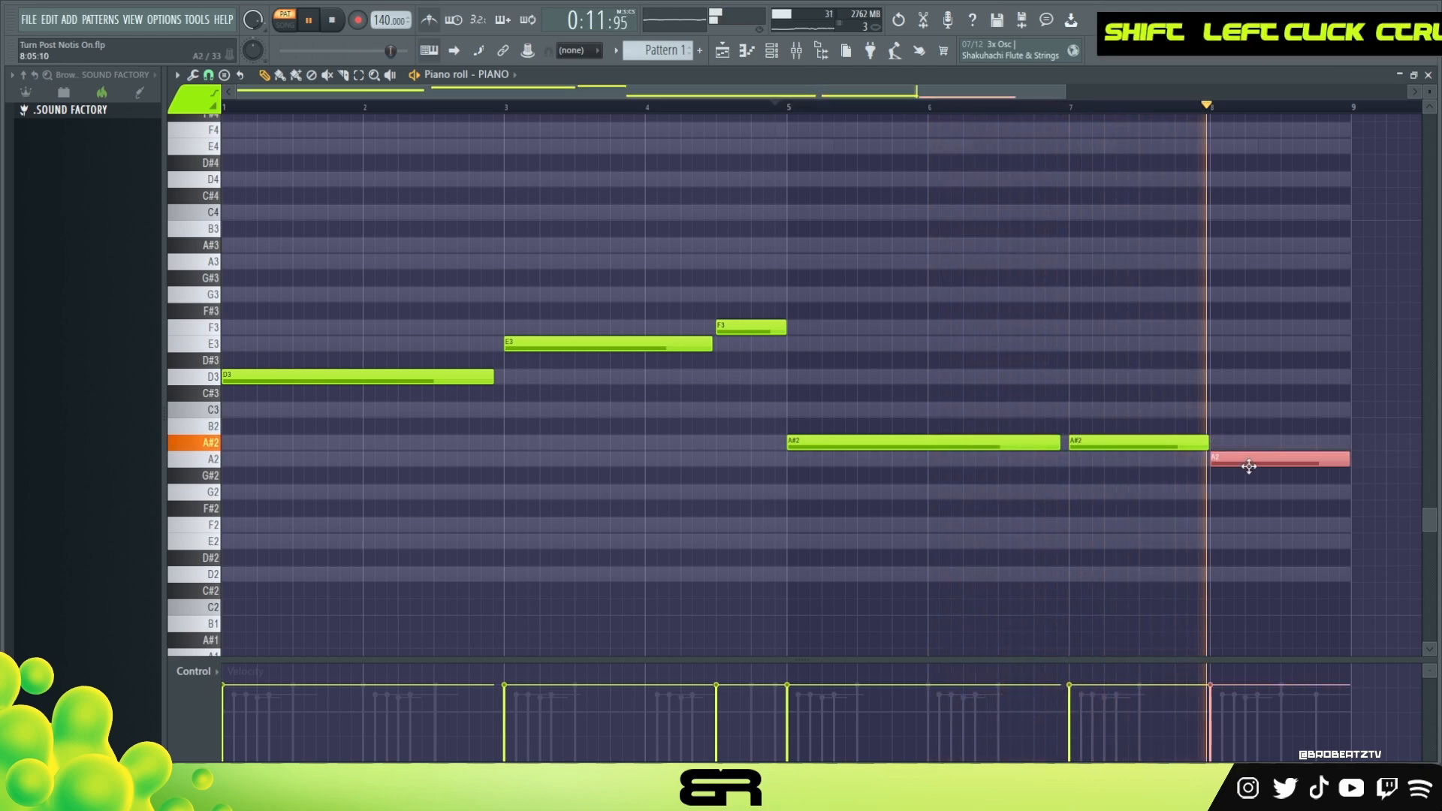
right_click(1262, 506)
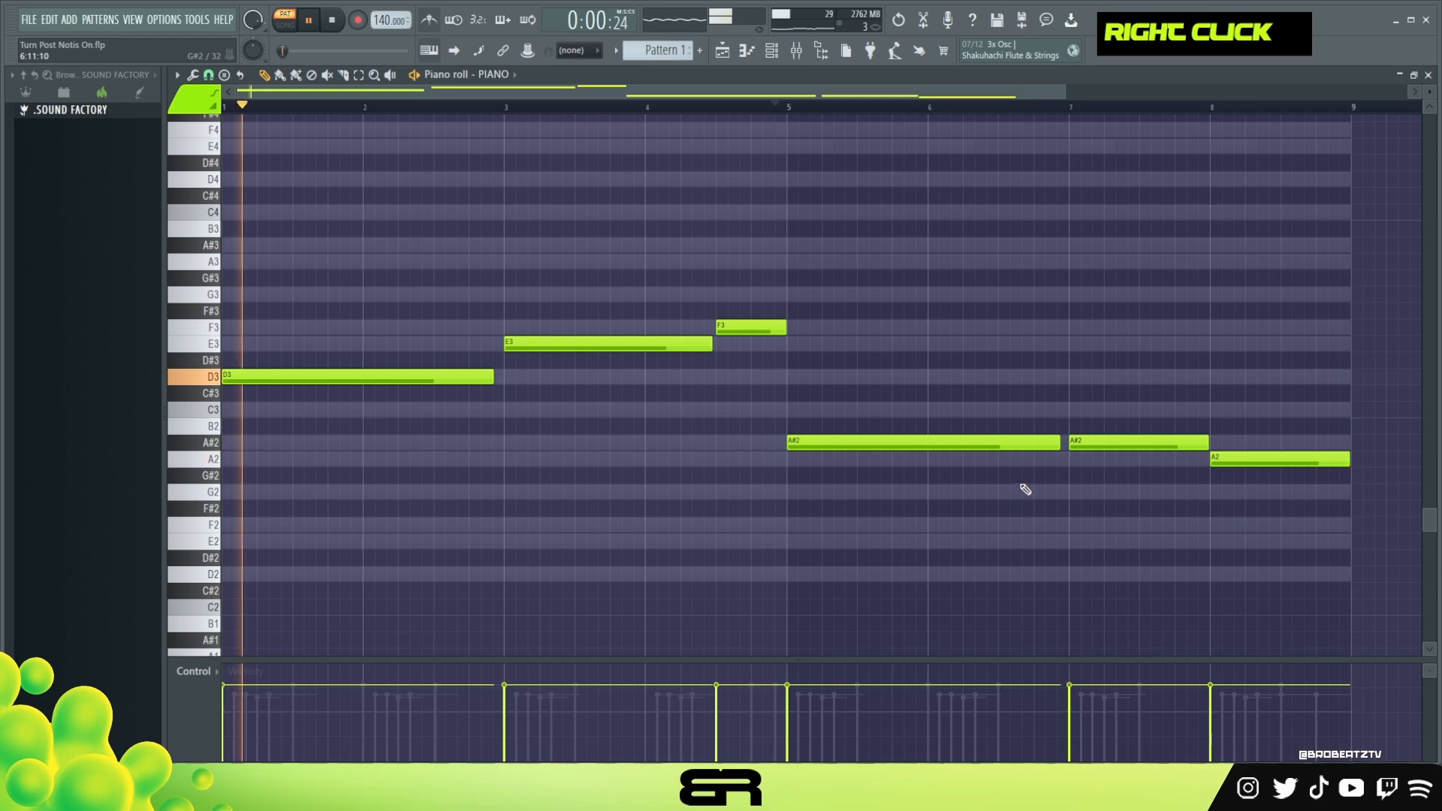
Extend the bar 5 A#2 note slightly, duplicate all piano notes one octave higher, and play the result.
left_click(1064, 443, "alt")
key("space")
left_click_drag(1262, 515, 216, 299)
left_click_drag(244, 375, 243, 178)
scroll(493, 489, "up", 3)
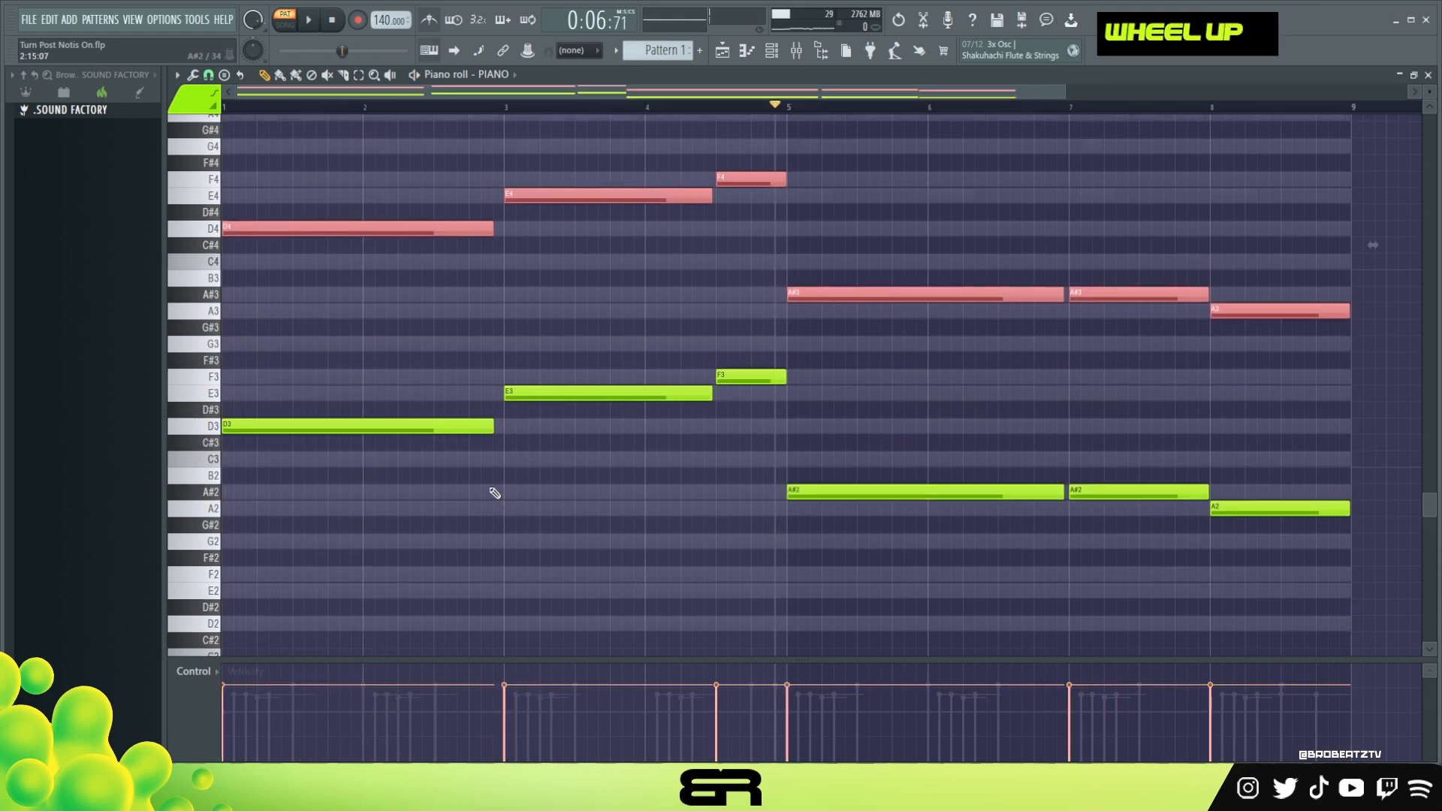
right_click(598, 411)
key("space")
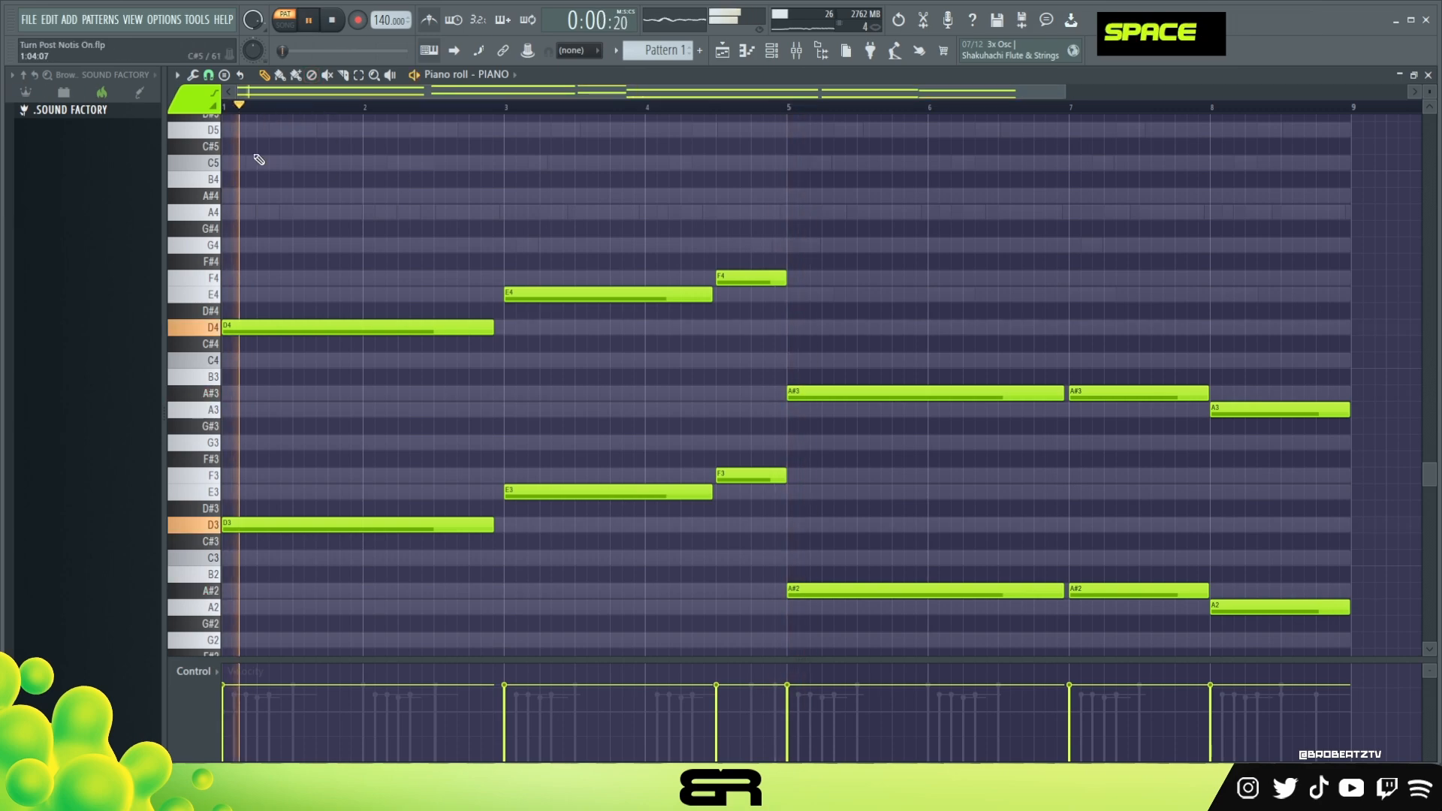
Lower the velocity of all piano notes slightly while listening to the pattern.
key("ctrl+a")
scroll(556, 223, "down", 3, "alt")
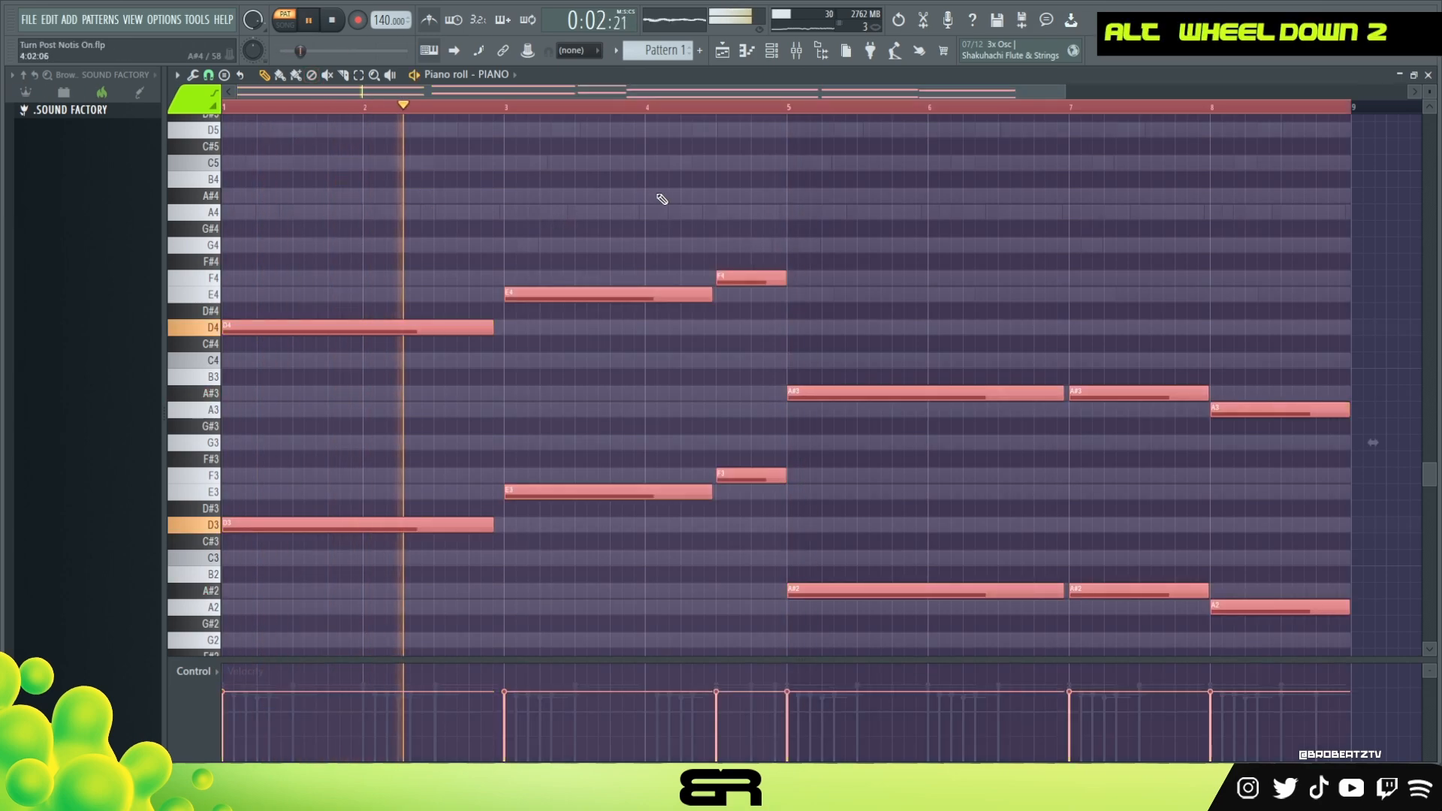
right_click(770, 200)
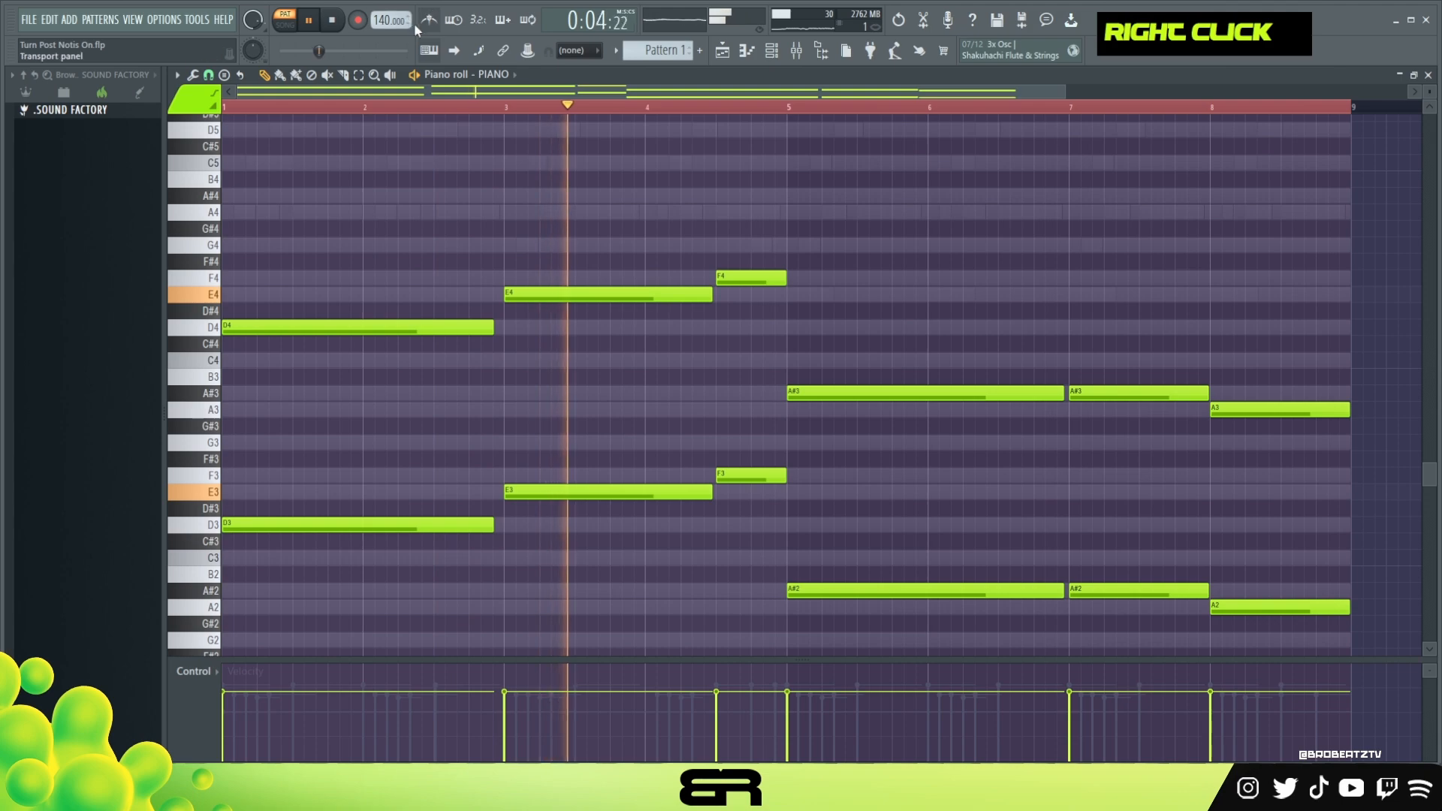
key("space")
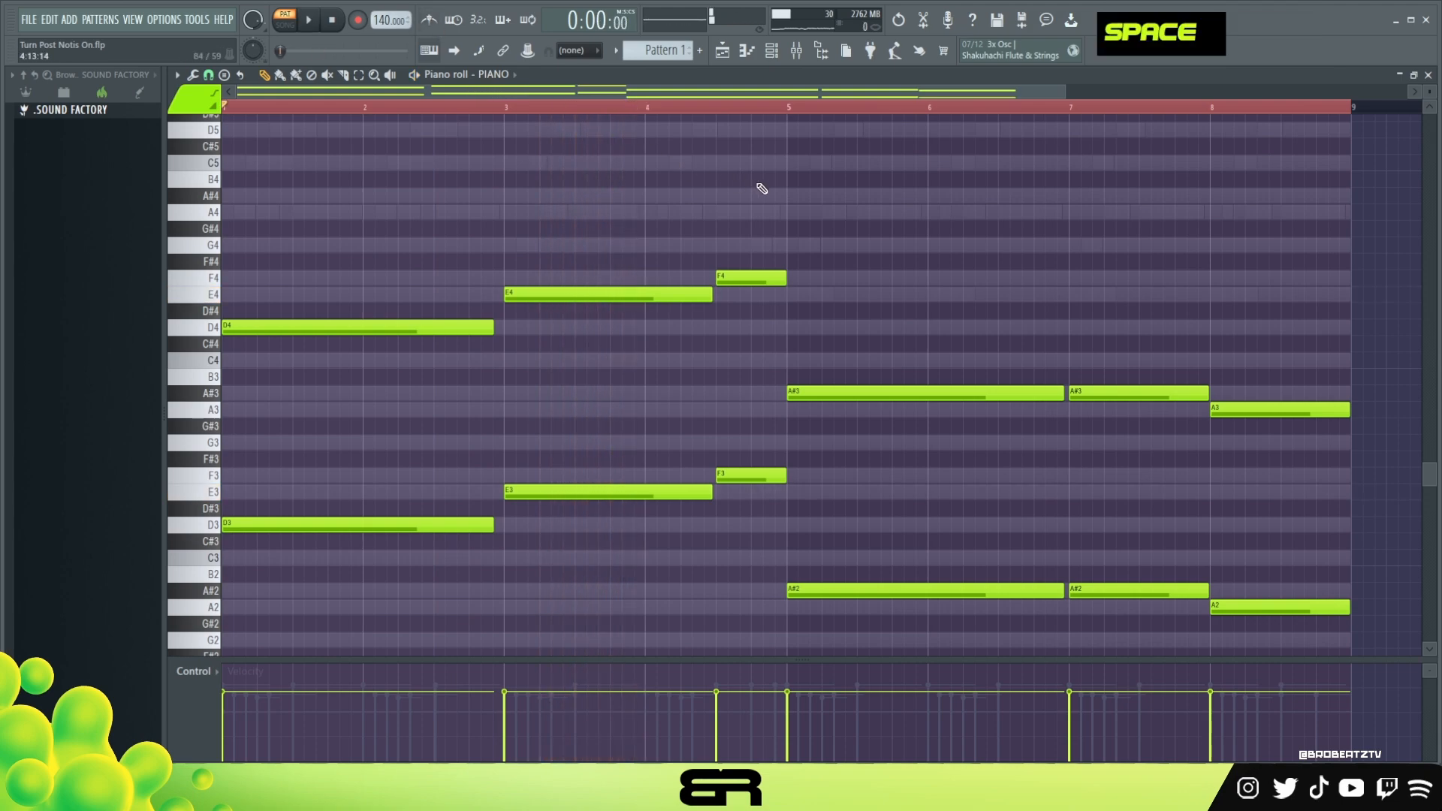
Open the guitar channel's notes and copy the long A4 note in bar 1.
scroll(603, 361, "up", 5)
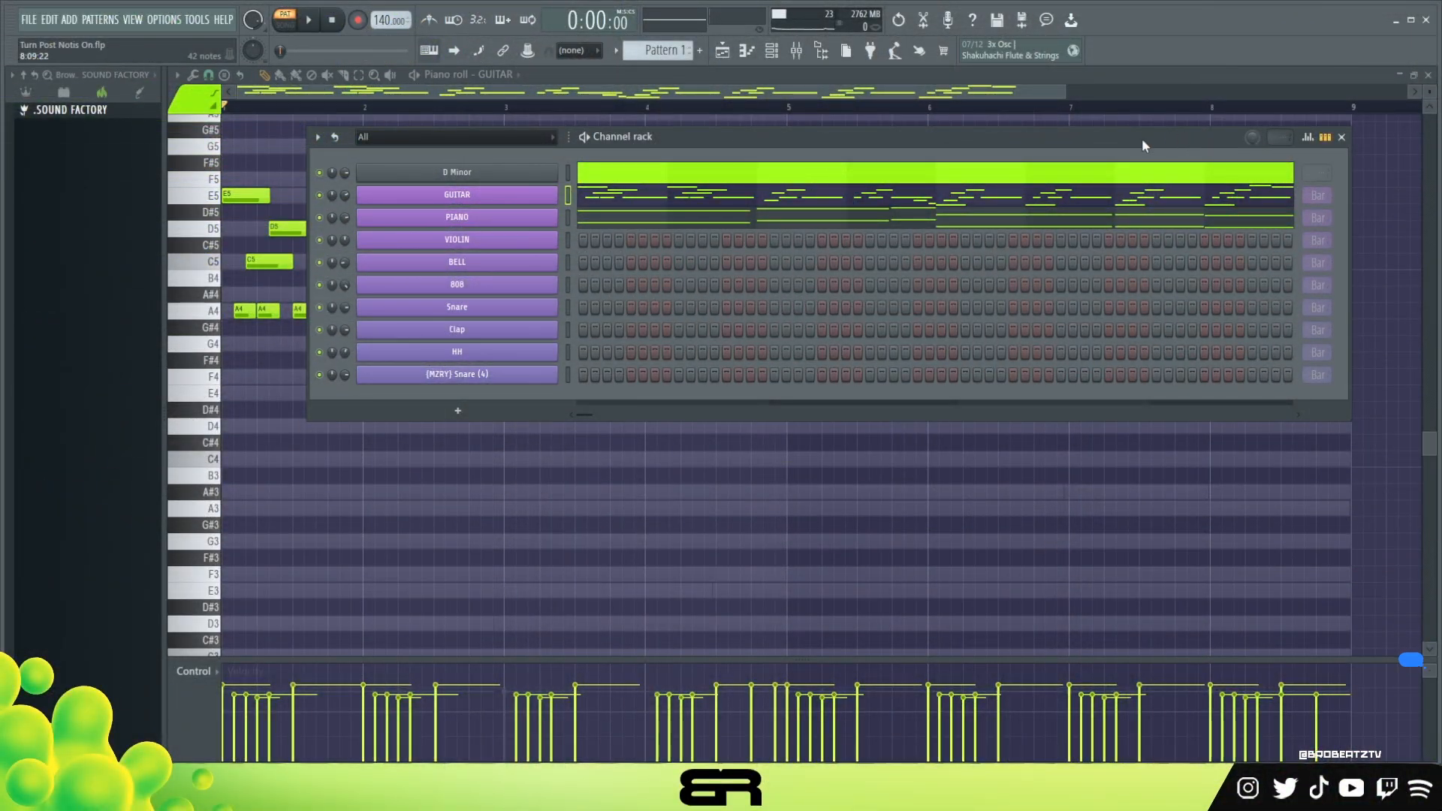
key("F5")
double_click(625, 208)
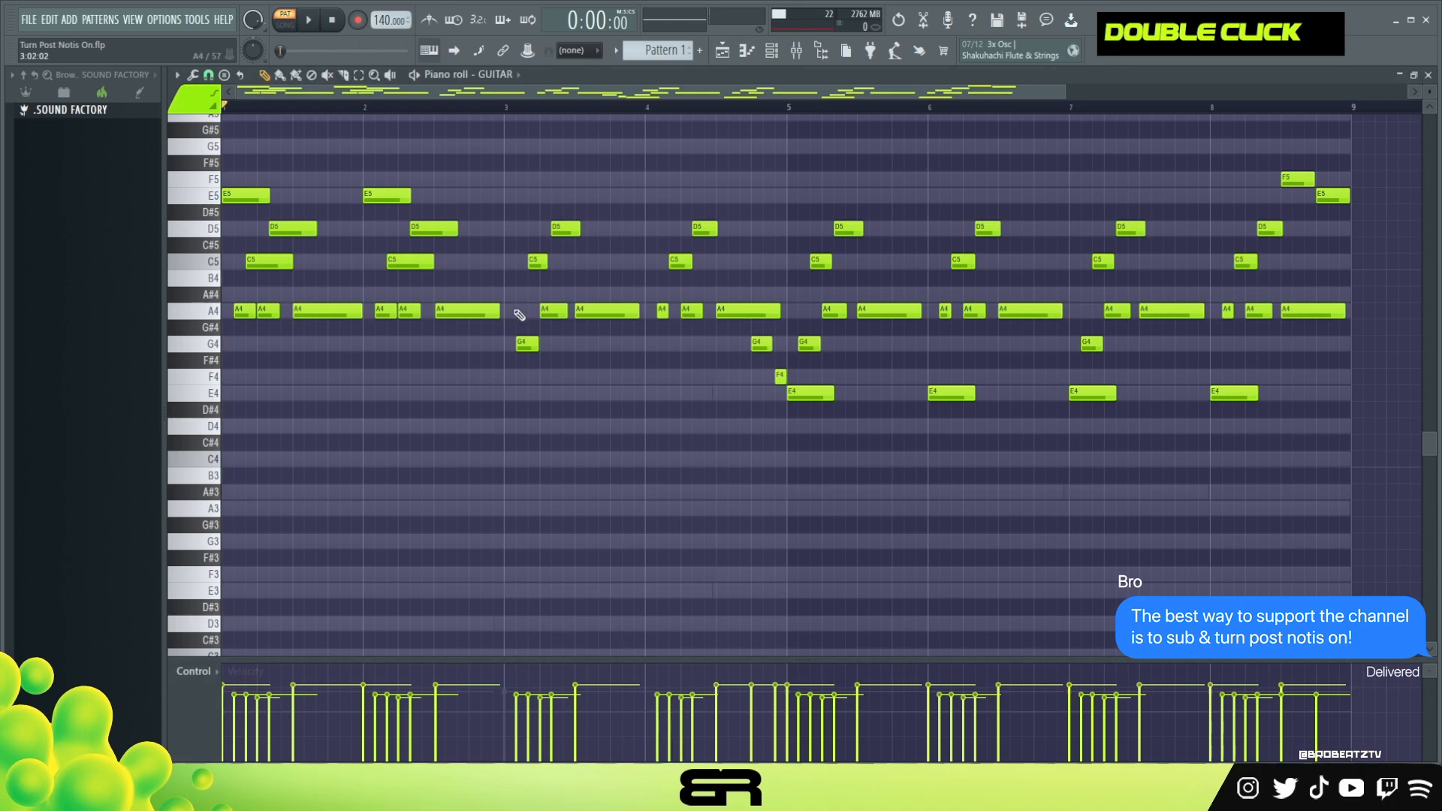
left_click(225, 311, "ctrl")
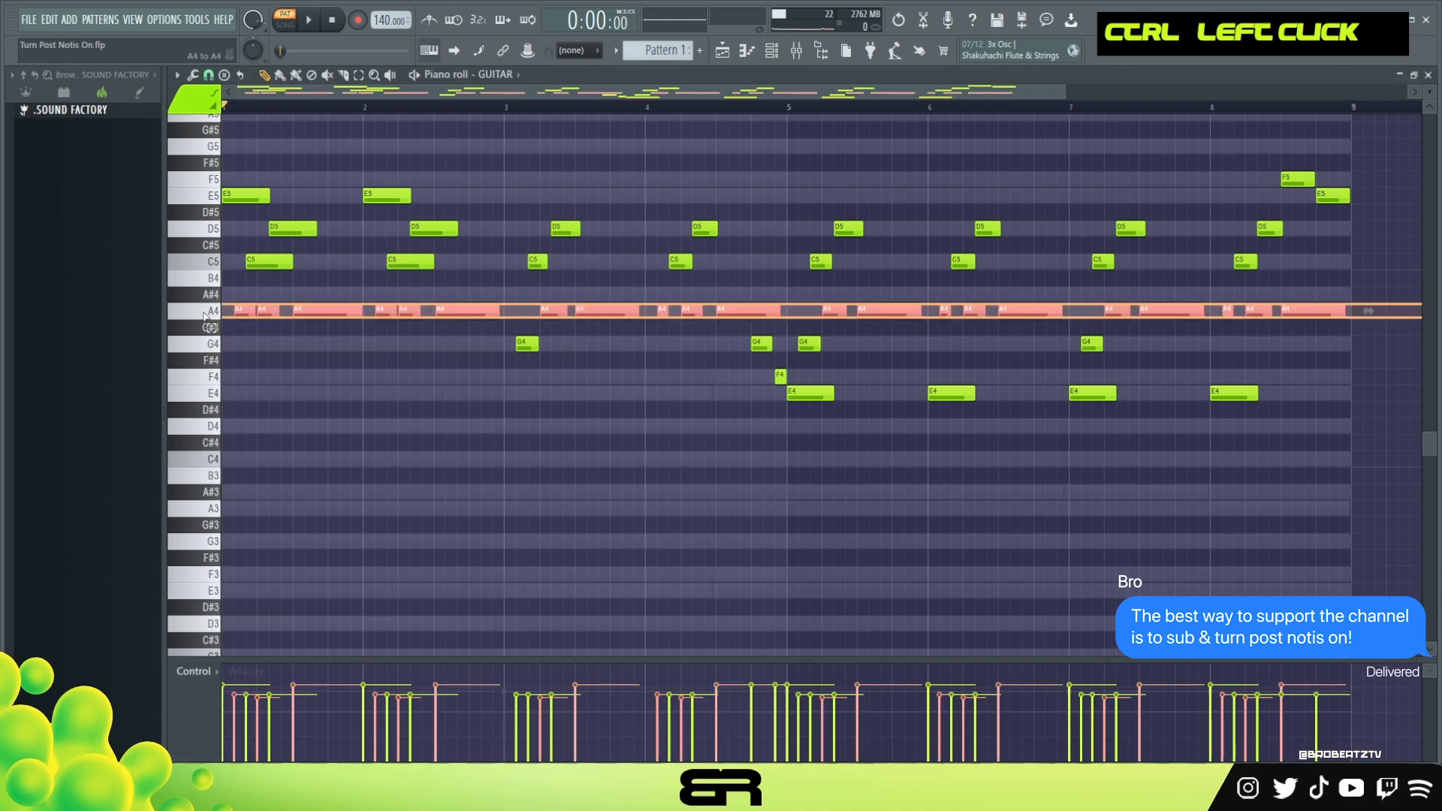
left_click(331, 311, "ctrl")
key("ctrl+c")
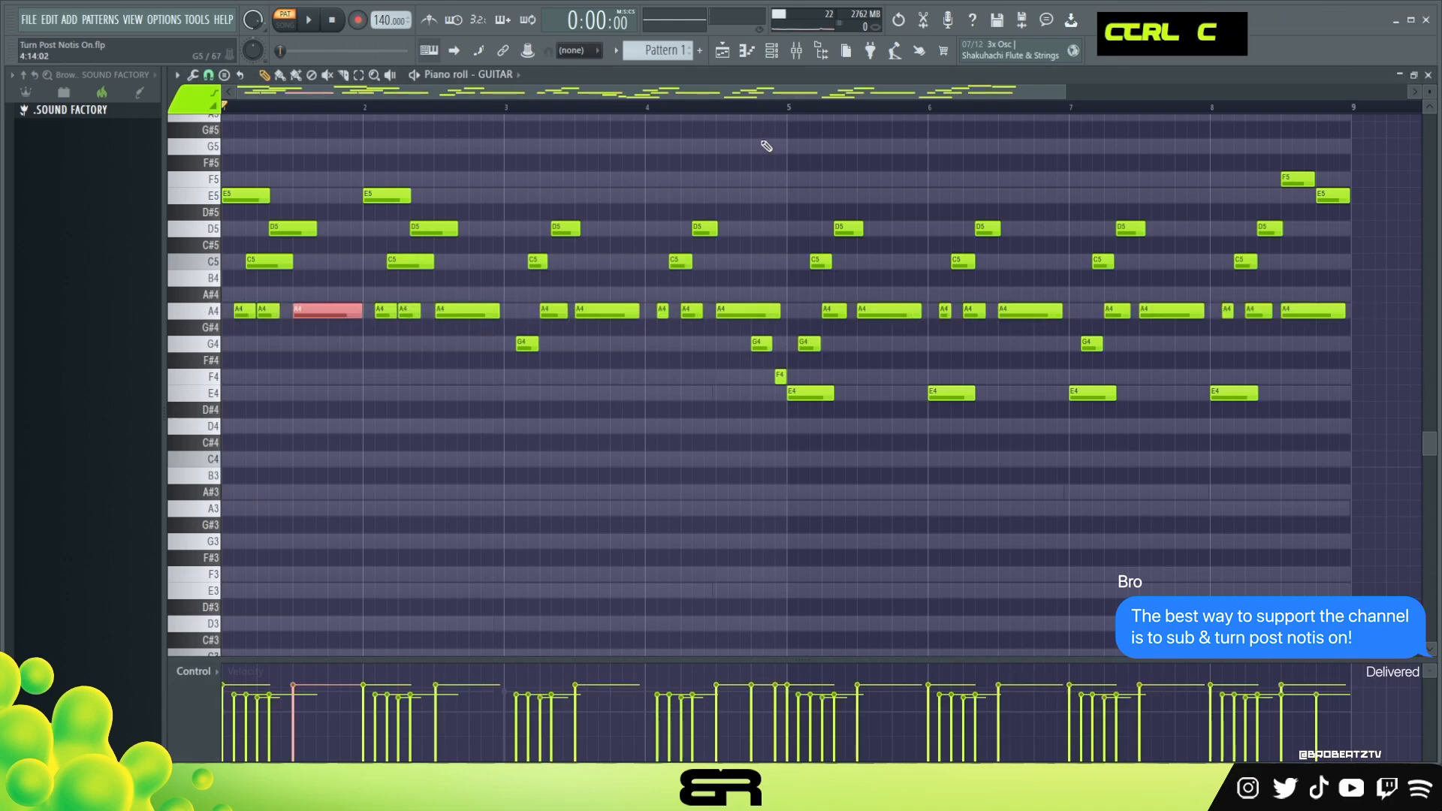
Paste the copied guitar note into the piano part at the start of bar 1 and raise it an octave to A5.
left_click(771, 50)
left_click(612, 222)
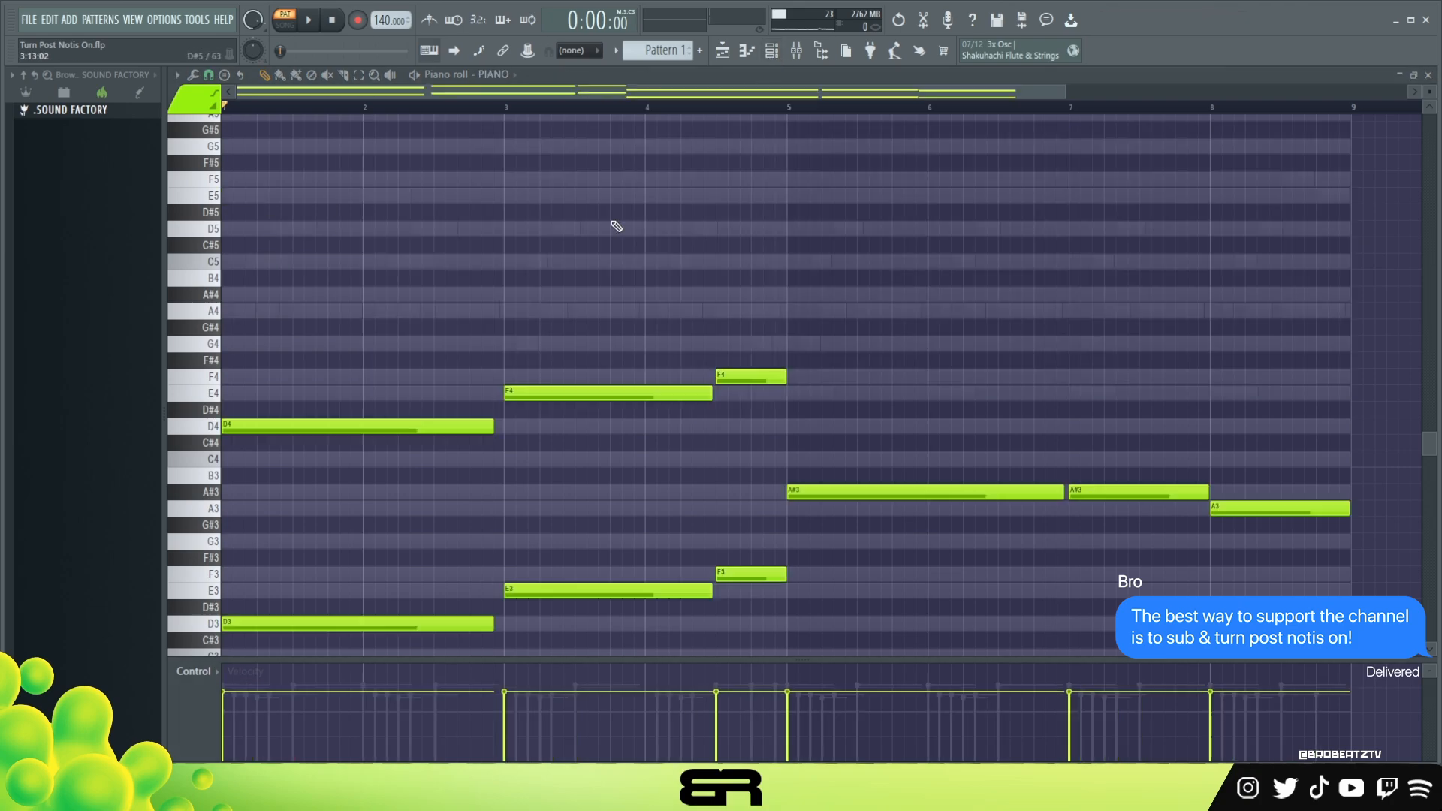
key("ctrl+v")
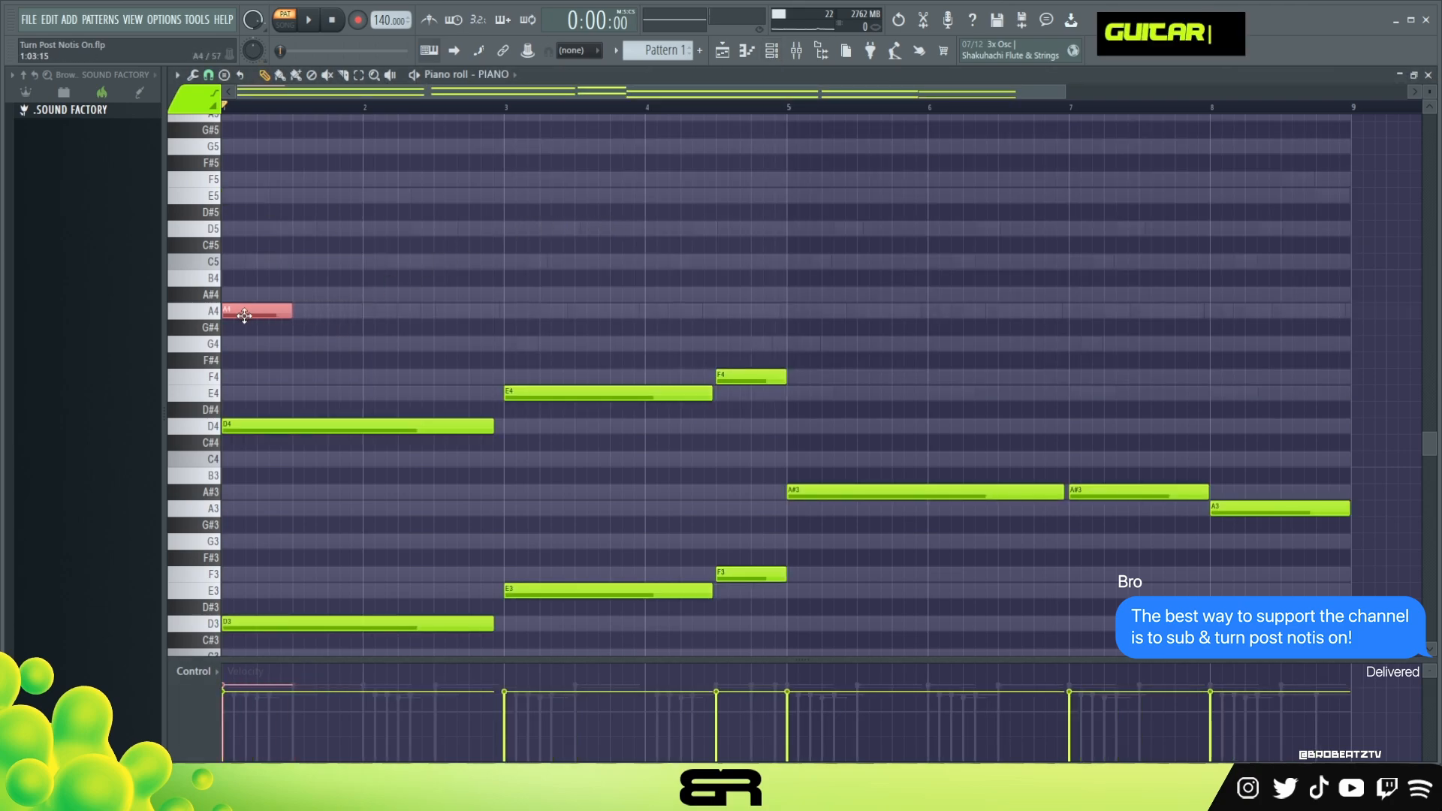
left_click_drag(249, 314, 299, 364)
key("ctrl+Up")
scroll(398, 313, "up", 3)
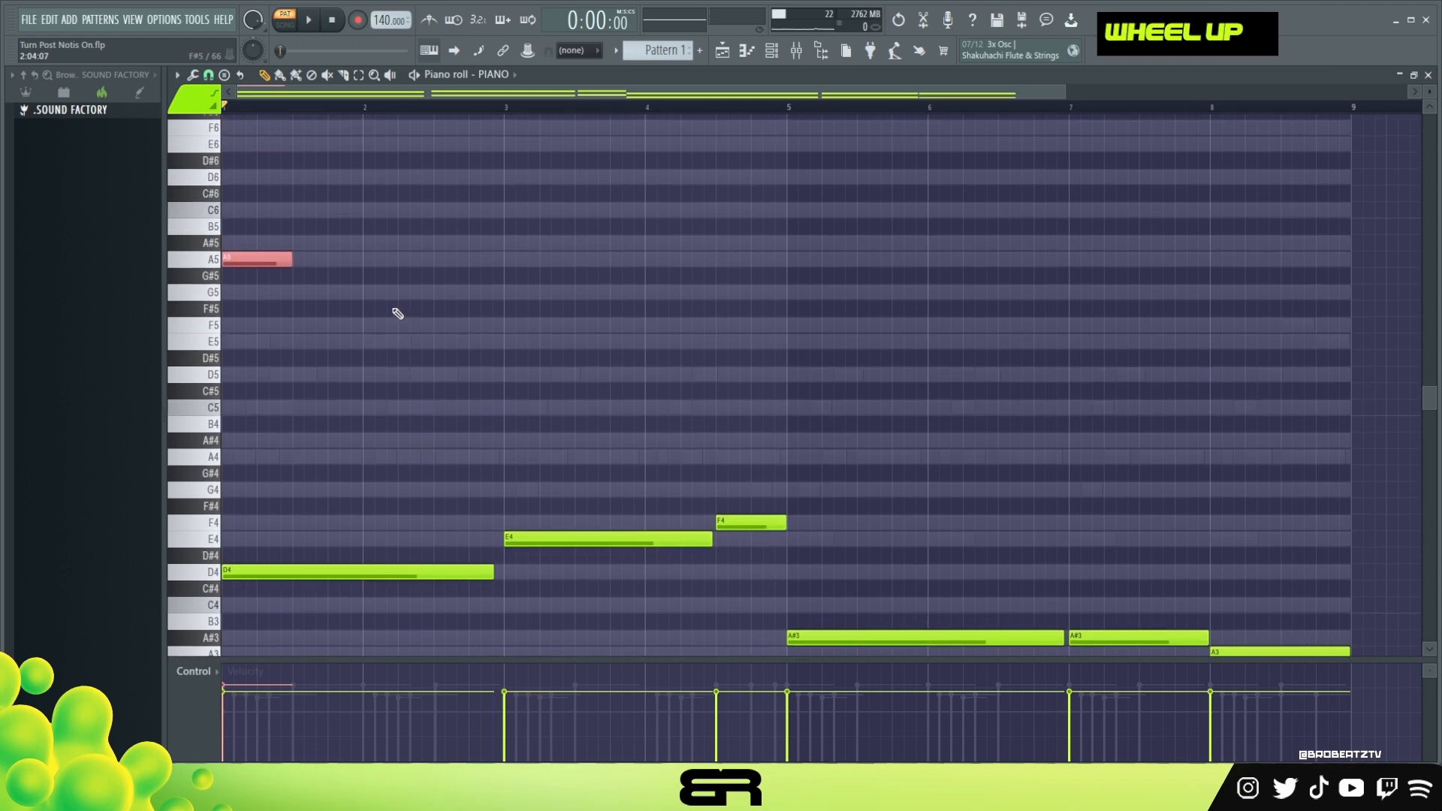
Lengthen the A5 note to nearly a full bar, repeat it in every bar through bar 8, and replay.
key("space")
left_click_drag(291, 264, 349, 265)
key("space")
left_click(366, 257, "shift")
left_click_drag(349, 263, 579, 267)
left_click_drag(661, 248, 838, 255)
key("shift+space")
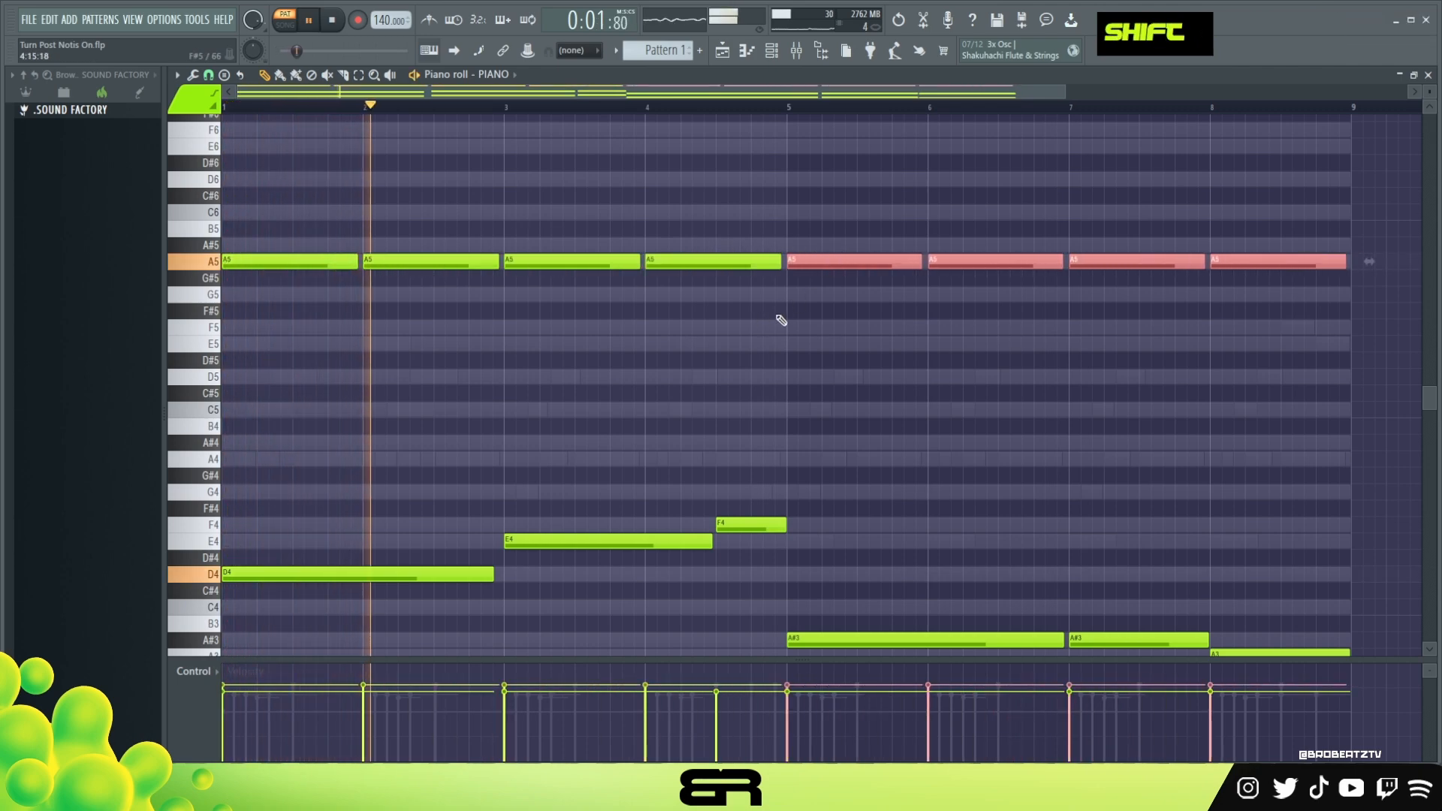
scroll(477, 270, "up", 3)
left_click(472, 275)
scroll(466, 280, "down", 1)
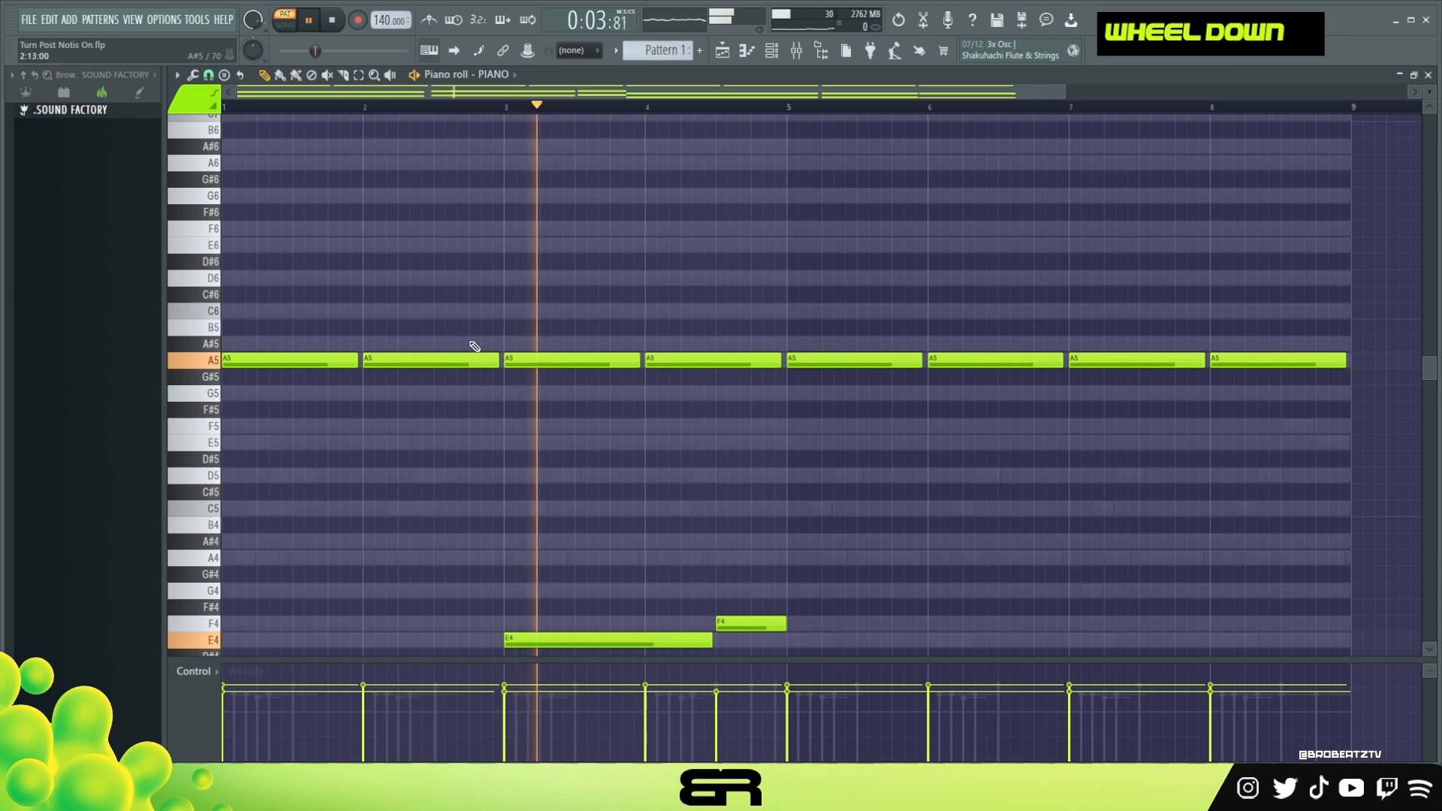
Copy the bar 1 A5 note to the middle of bar 1 and raise the copy an octave to A6.
key("space")
left_click(323, 360, "ctrl")
left_click_drag(323, 360, 394, 360)
key("ctrl+Up")
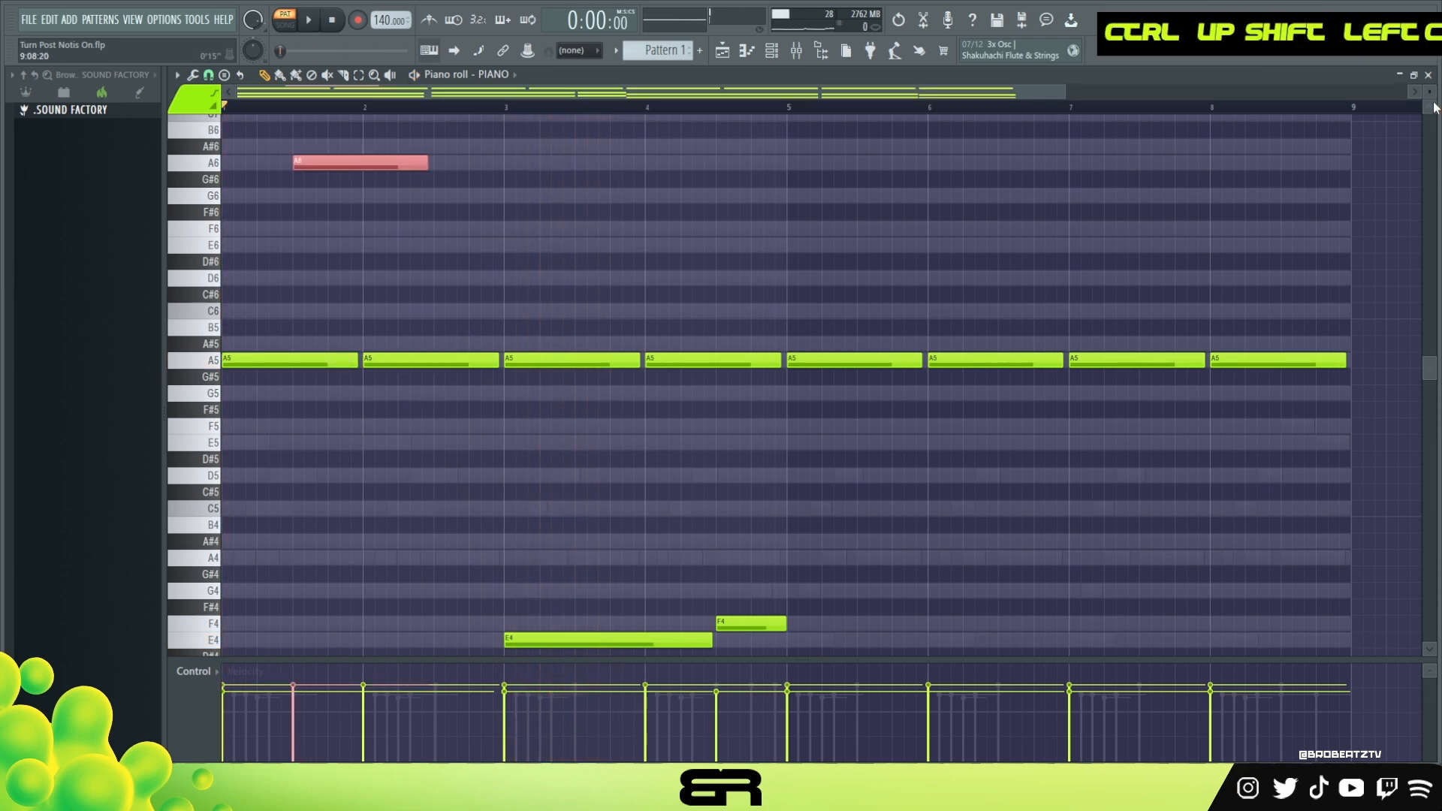
left_click_drag(1425, 99, 1429, 92)
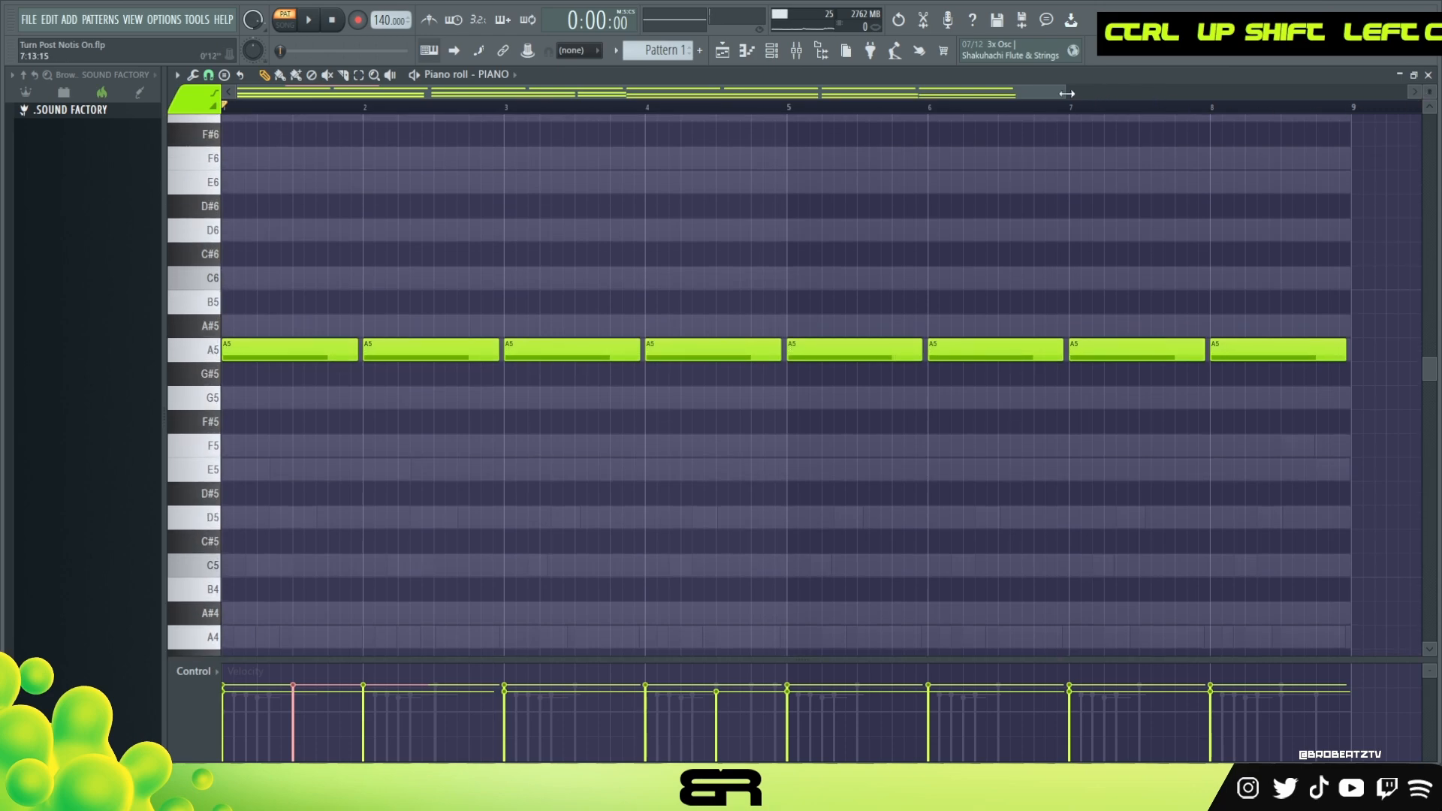
left_click_drag(1067, 93, 864, 93)
scroll(483, 264, "up", 4)
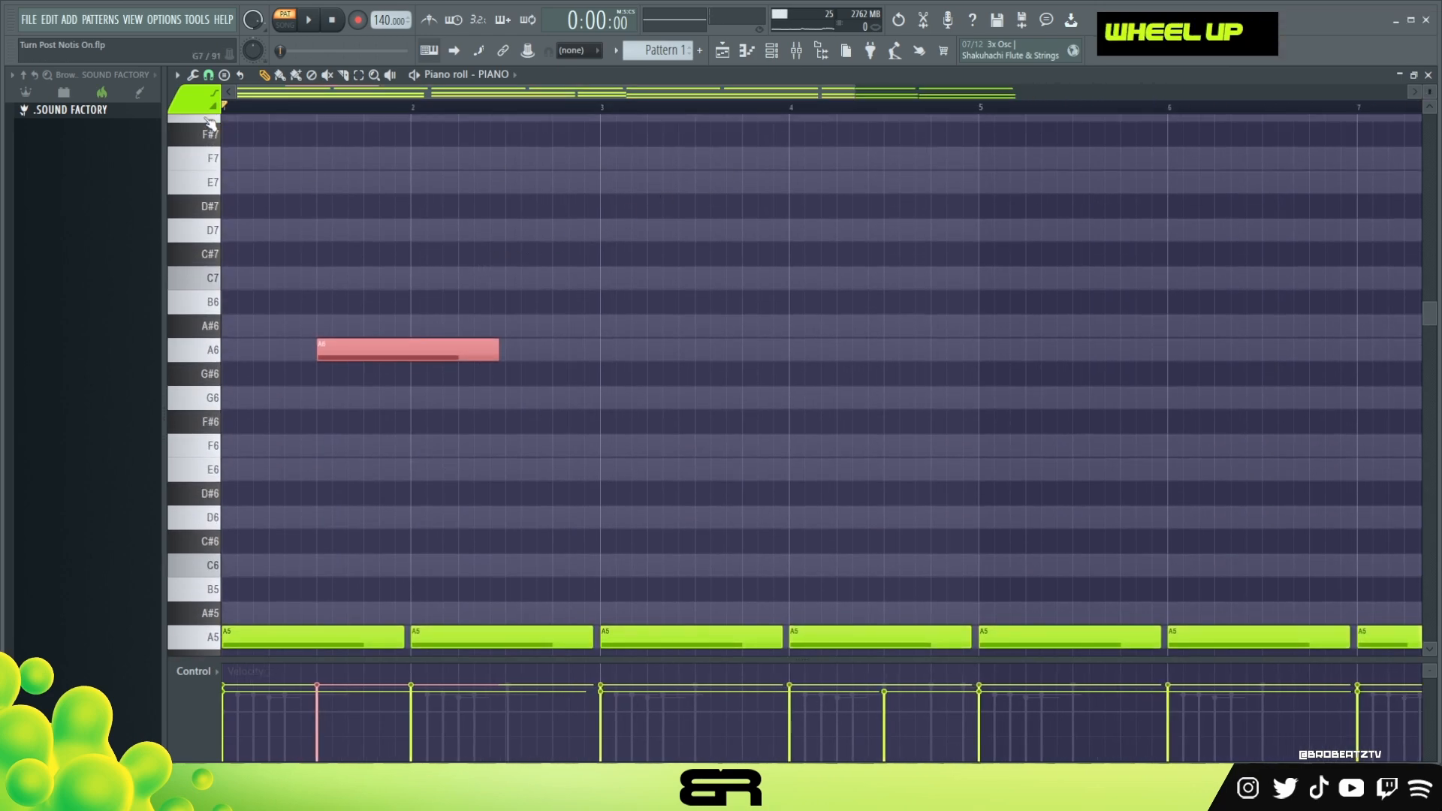
right_click(386, 270)
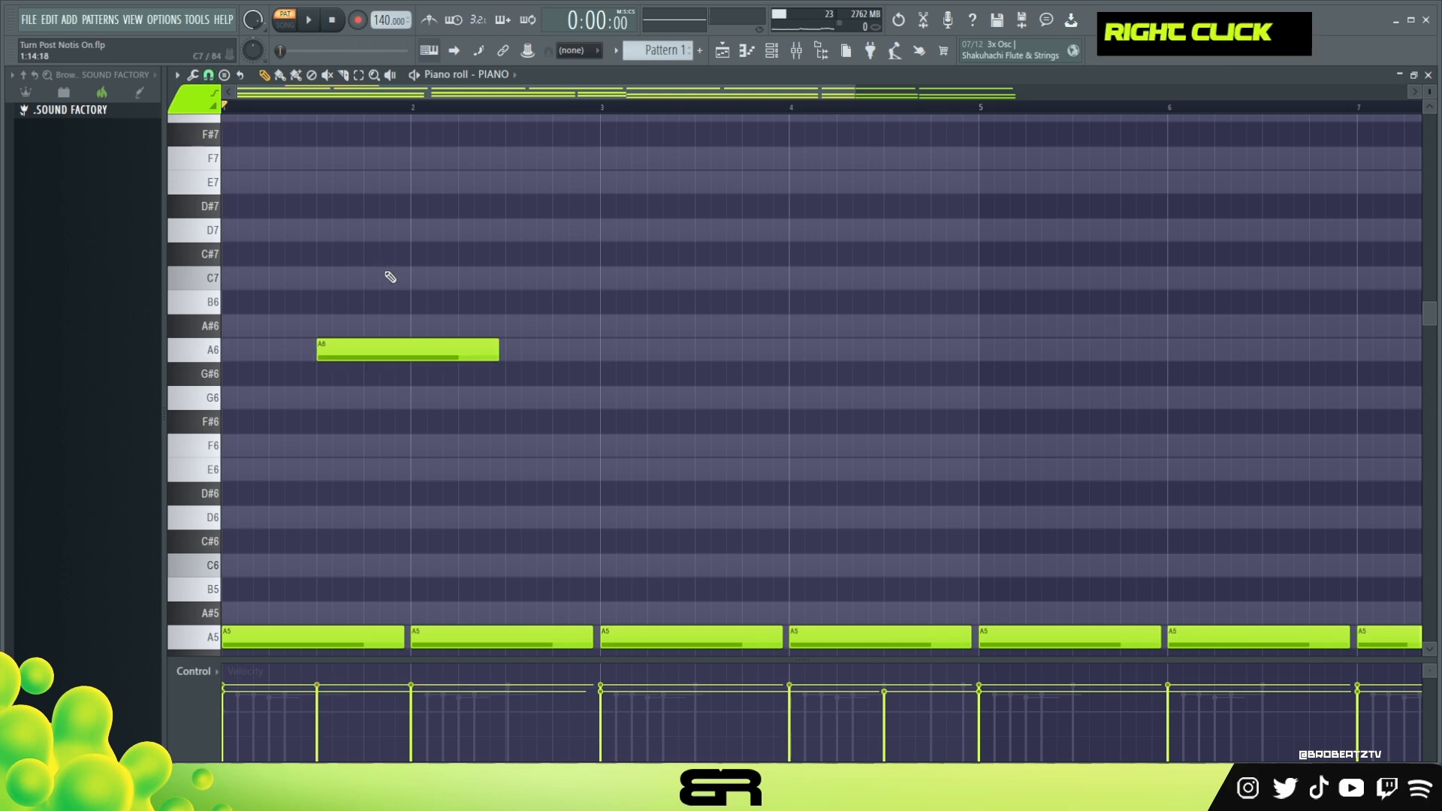
Copy the A6 note to C7 directly above it, shift the copy slightly later, and audition the pair.
left_click(393, 350, "ctrl")
left_click_drag(393, 350, 414, 279)
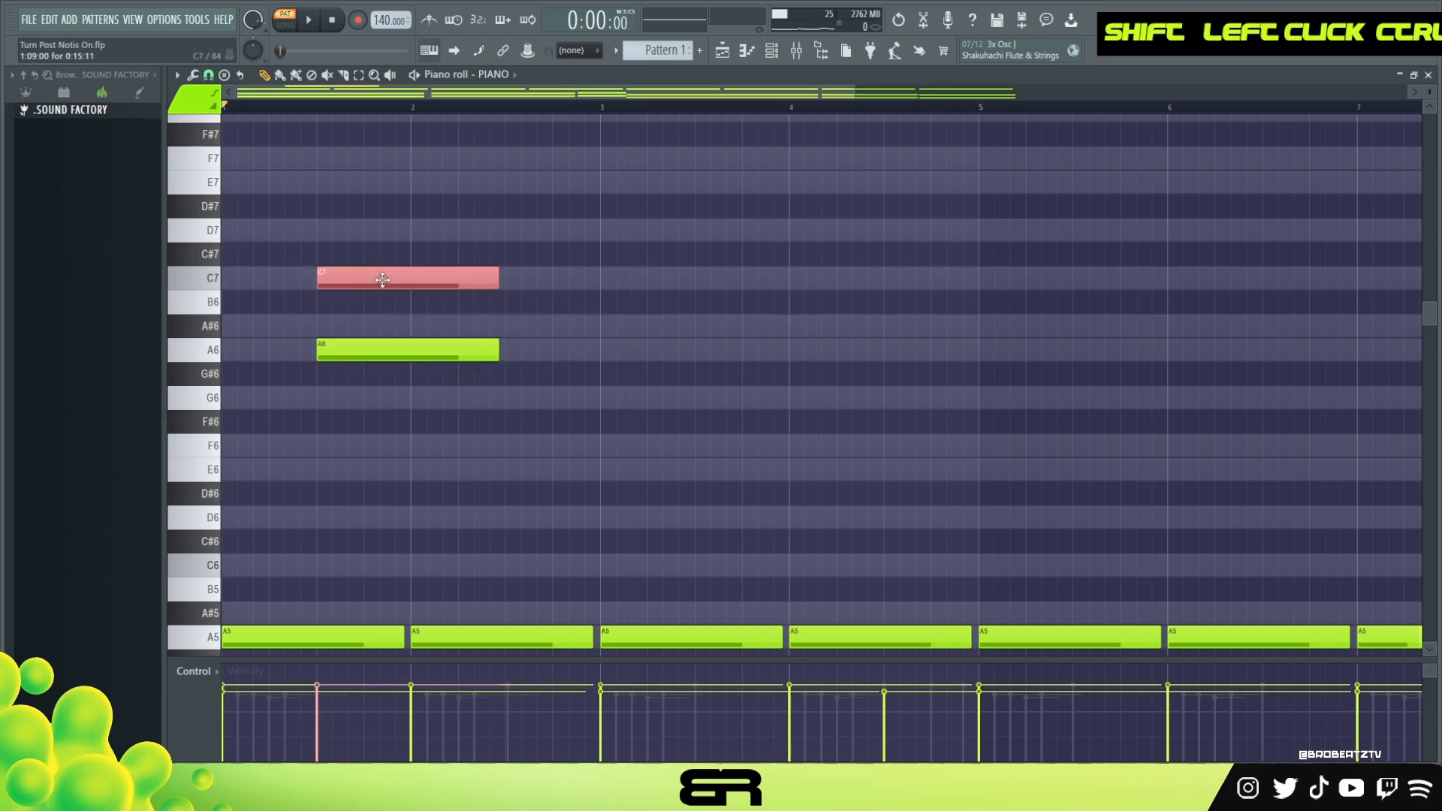
key("space")
key("space")
scroll(395, 280, "down", 2, "shift")
key("space")
Reduce the velocity of the A6 and C7 notes slightly, and lower the velocity of the whole piano part.
left_click_drag(412, 245, 348, 428, "ctrl")
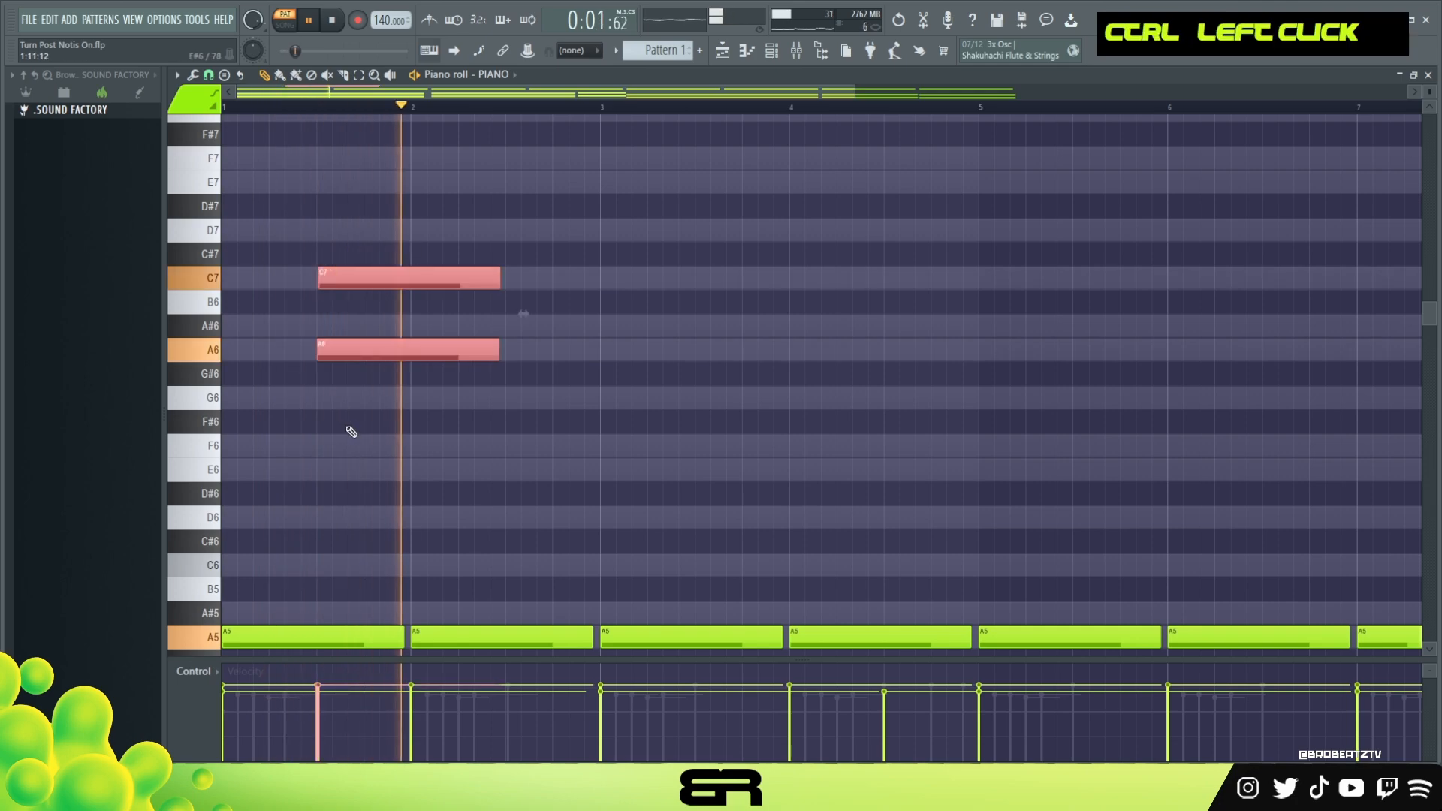
key("space")
key("ctrl+a")
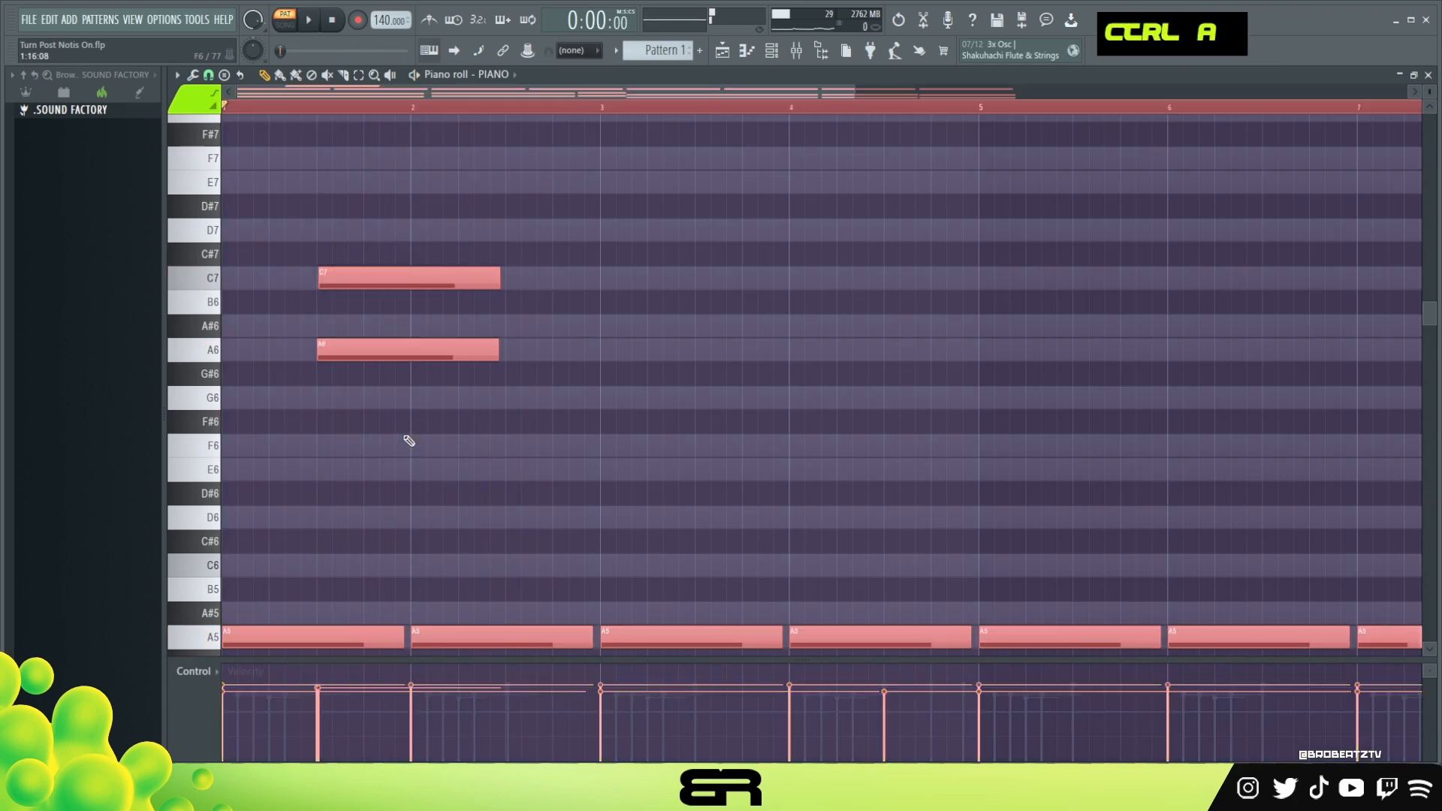
key("space")
scroll(412, 429, "down", 2, "alt")
right_click(440, 421)
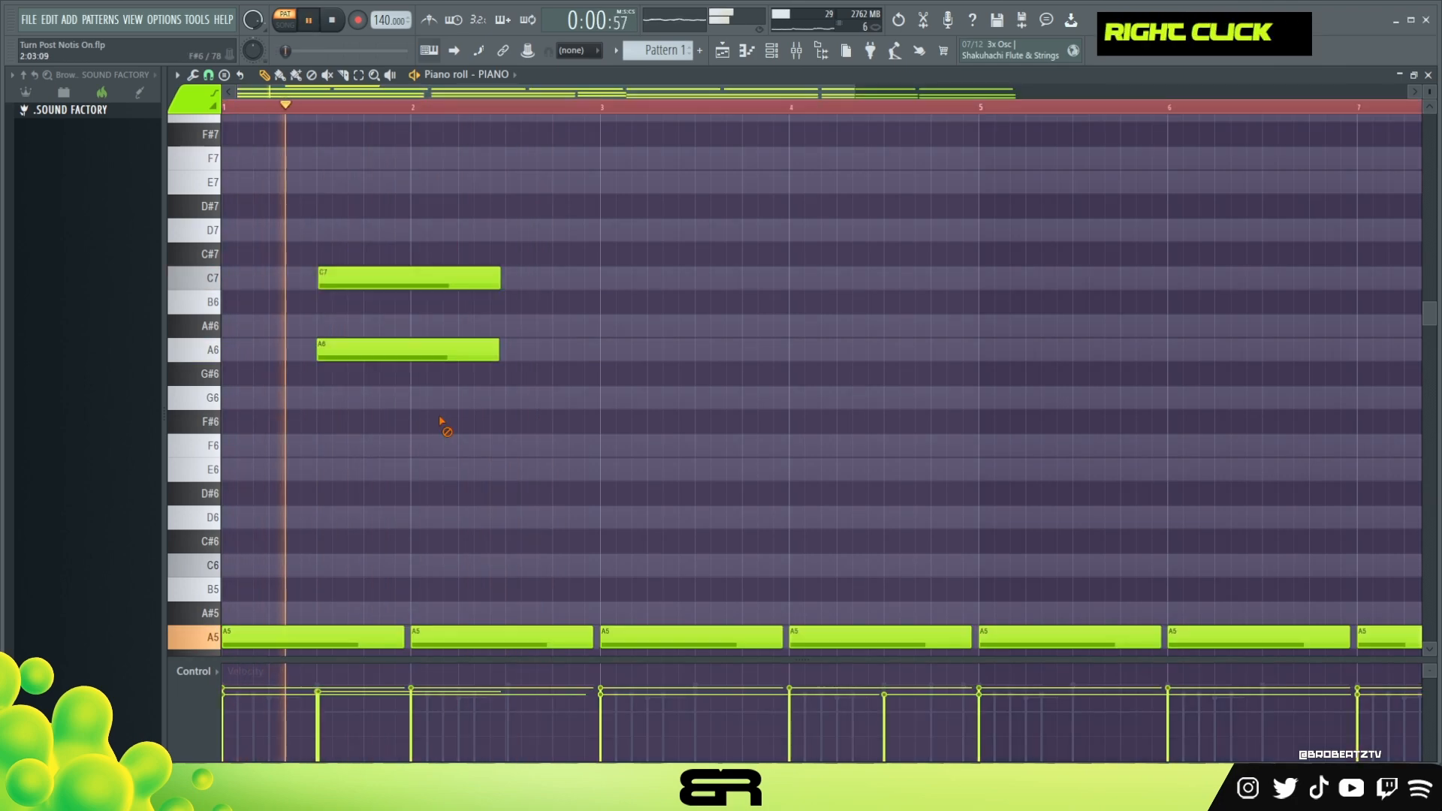
Add two short A6 notes and a short G6 note in the second half of bar 2.
left_click(511, 362)
key("space")
left_click_drag(682, 359, 664, 360, "alt")
left_click_drag(511, 359, 578, 397, "alt")
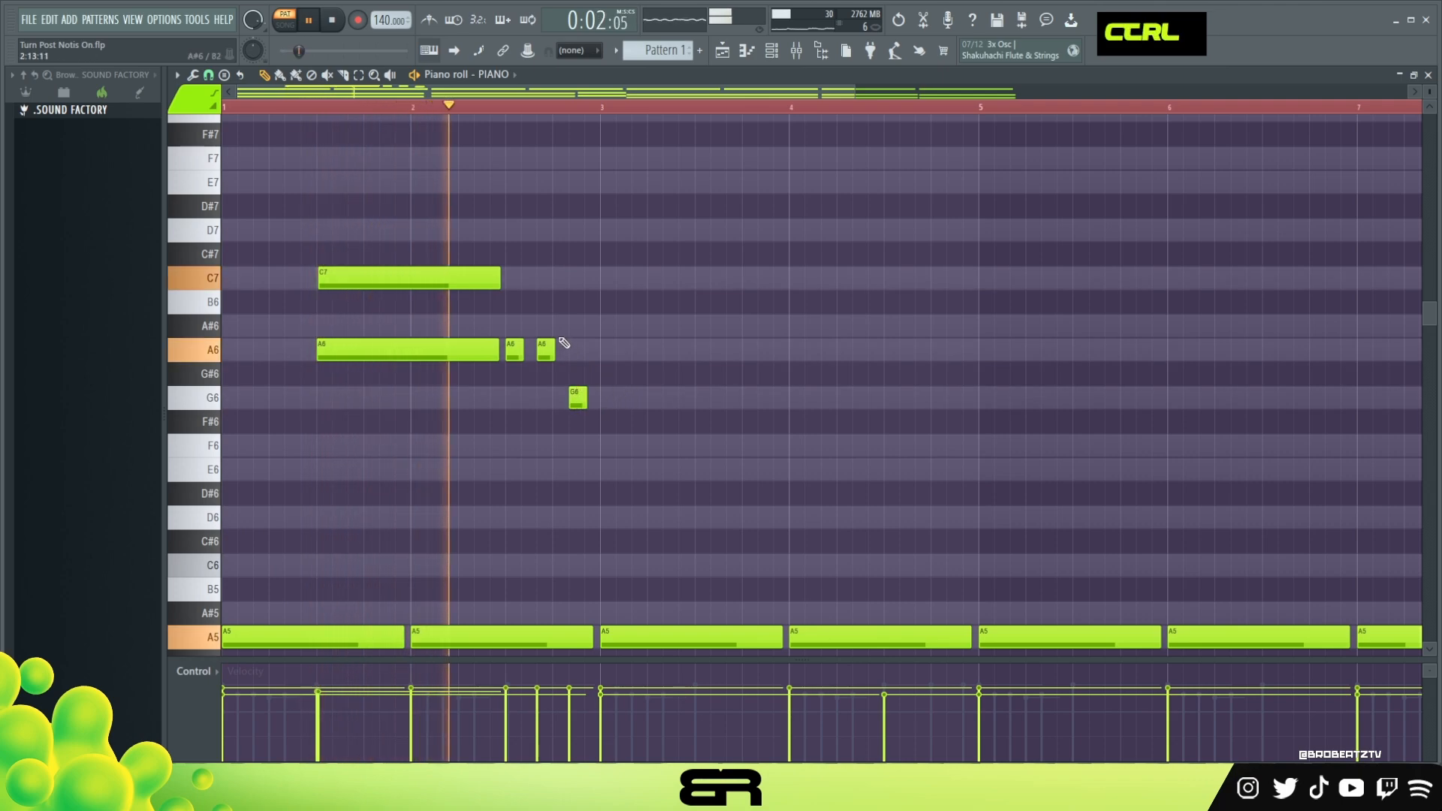
Slightly lower the velocity of the second short A6 note and the G6 note in bar 2, auditioning the change.
scroll(549, 350, "down", 3, "alt")
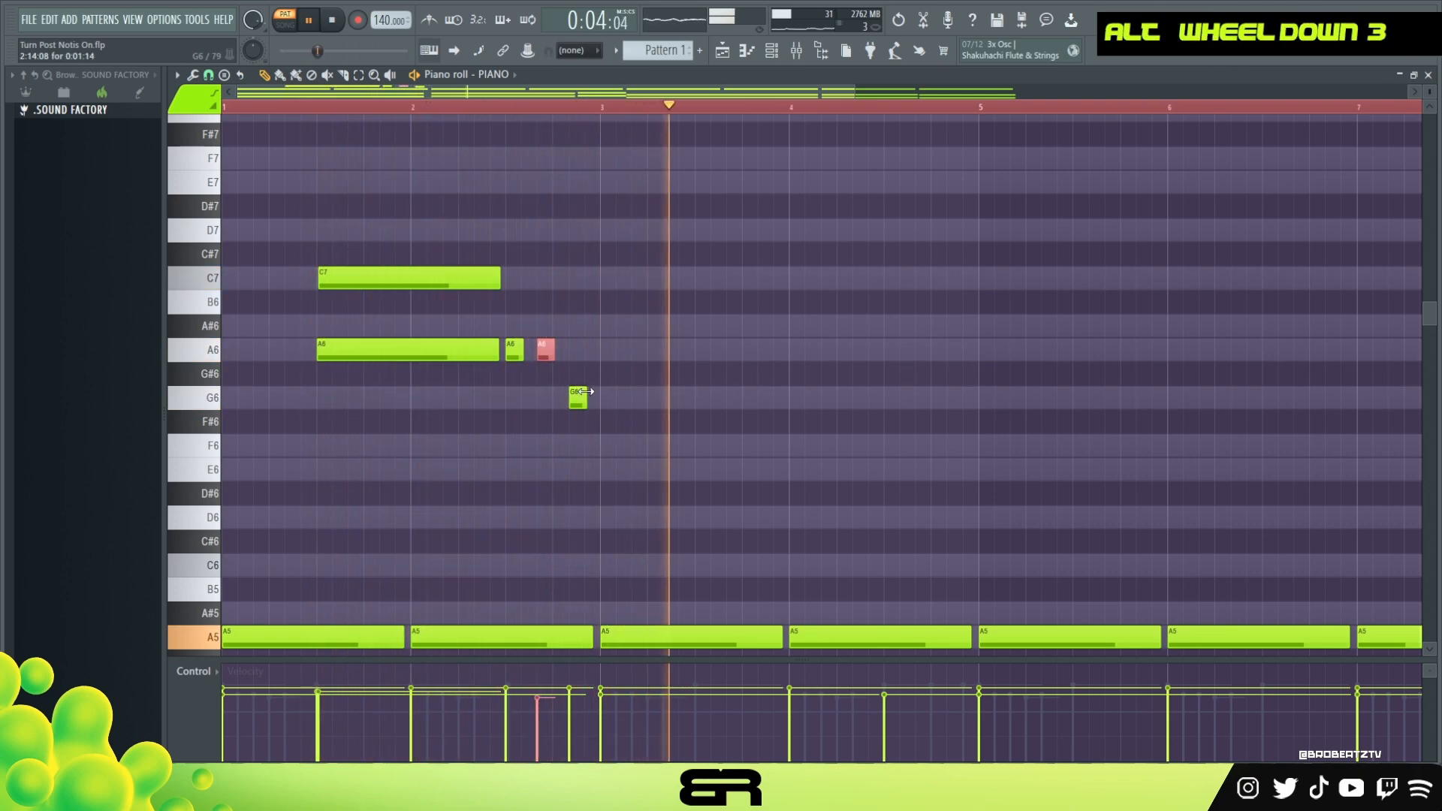
key("space")
left_click(579, 398, "ctrl")
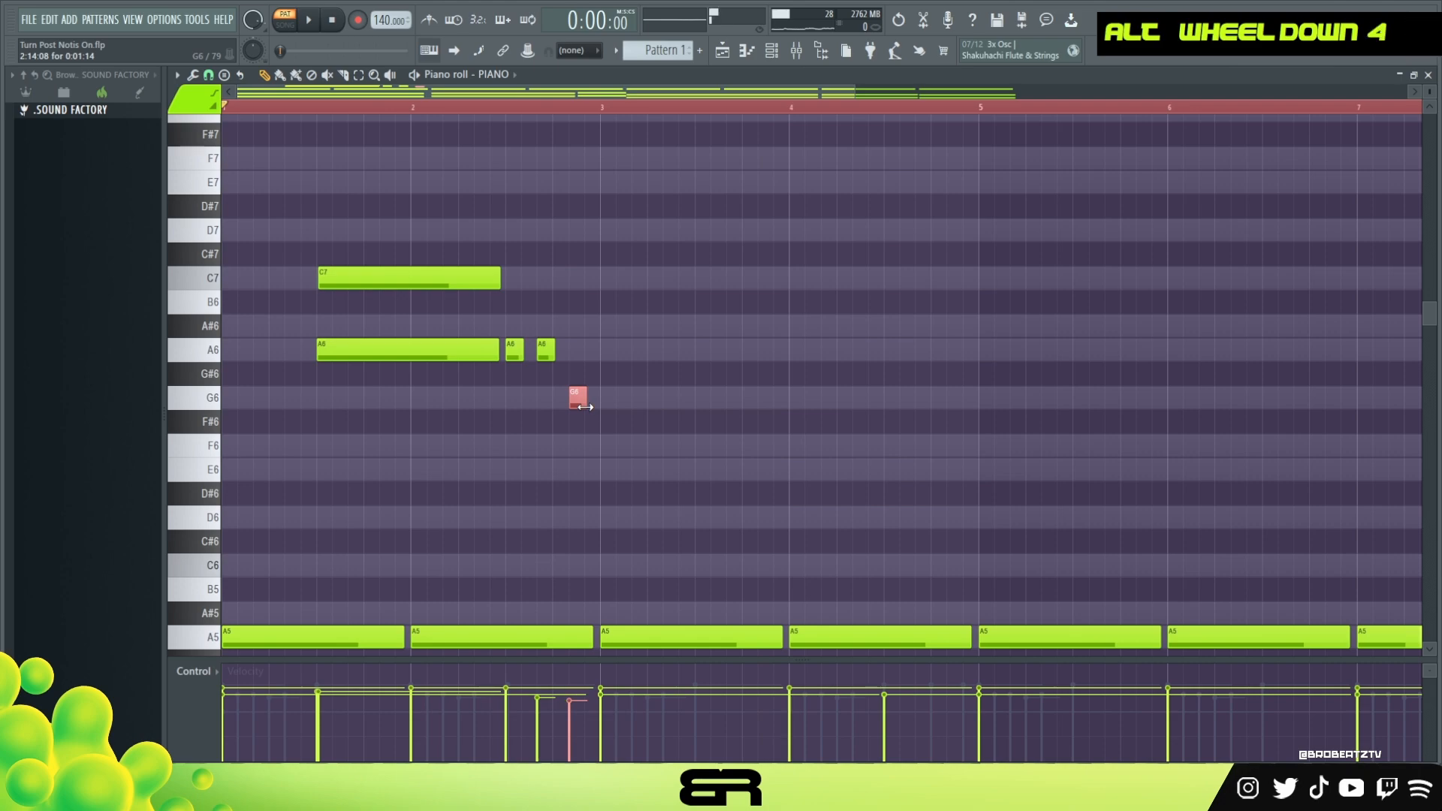
key("space")
right_click(670, 373)
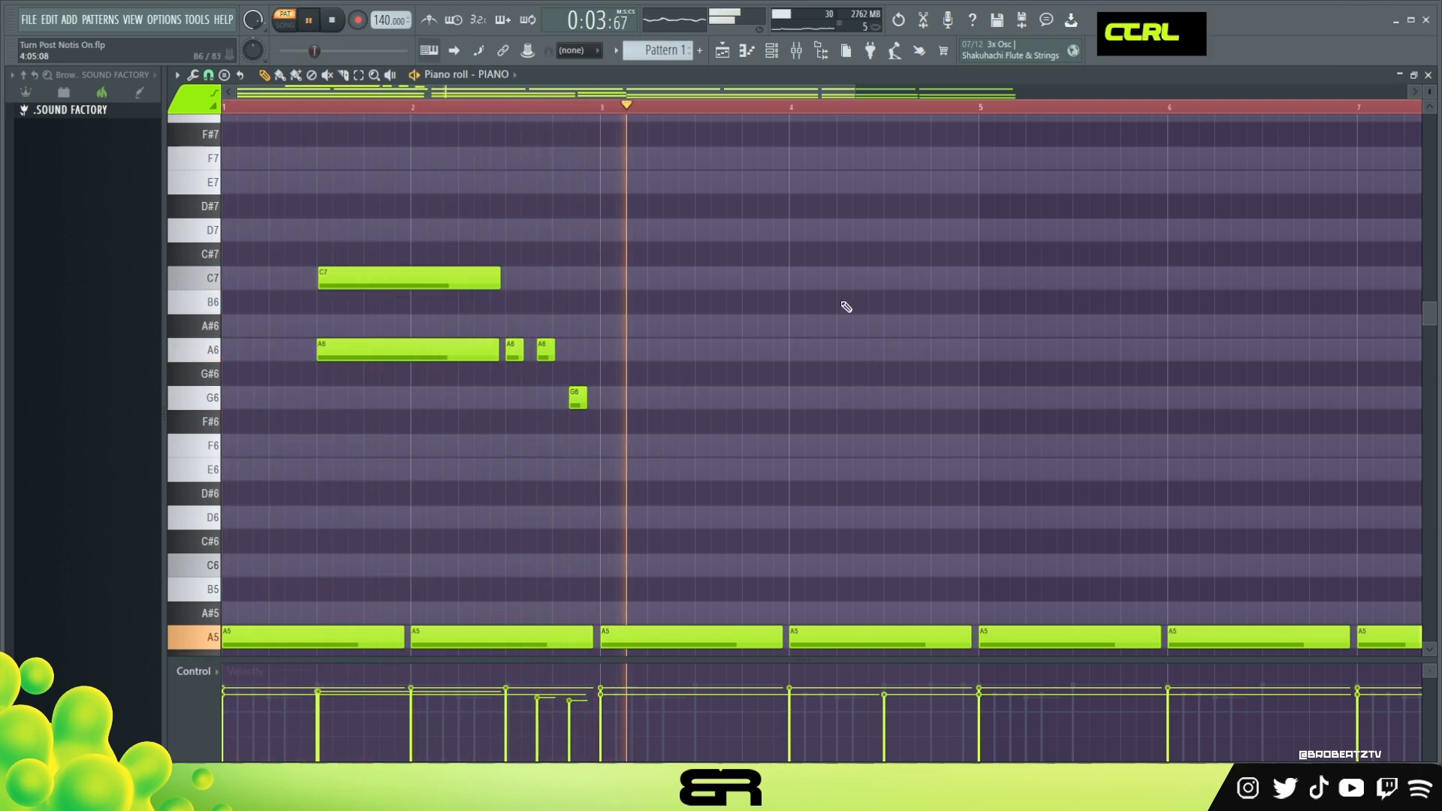
Lengthen the G6 note so it extends into the first half of bar 3, and audition it.
left_click_drag(587, 399, 678, 425)
key("space")
key("space")
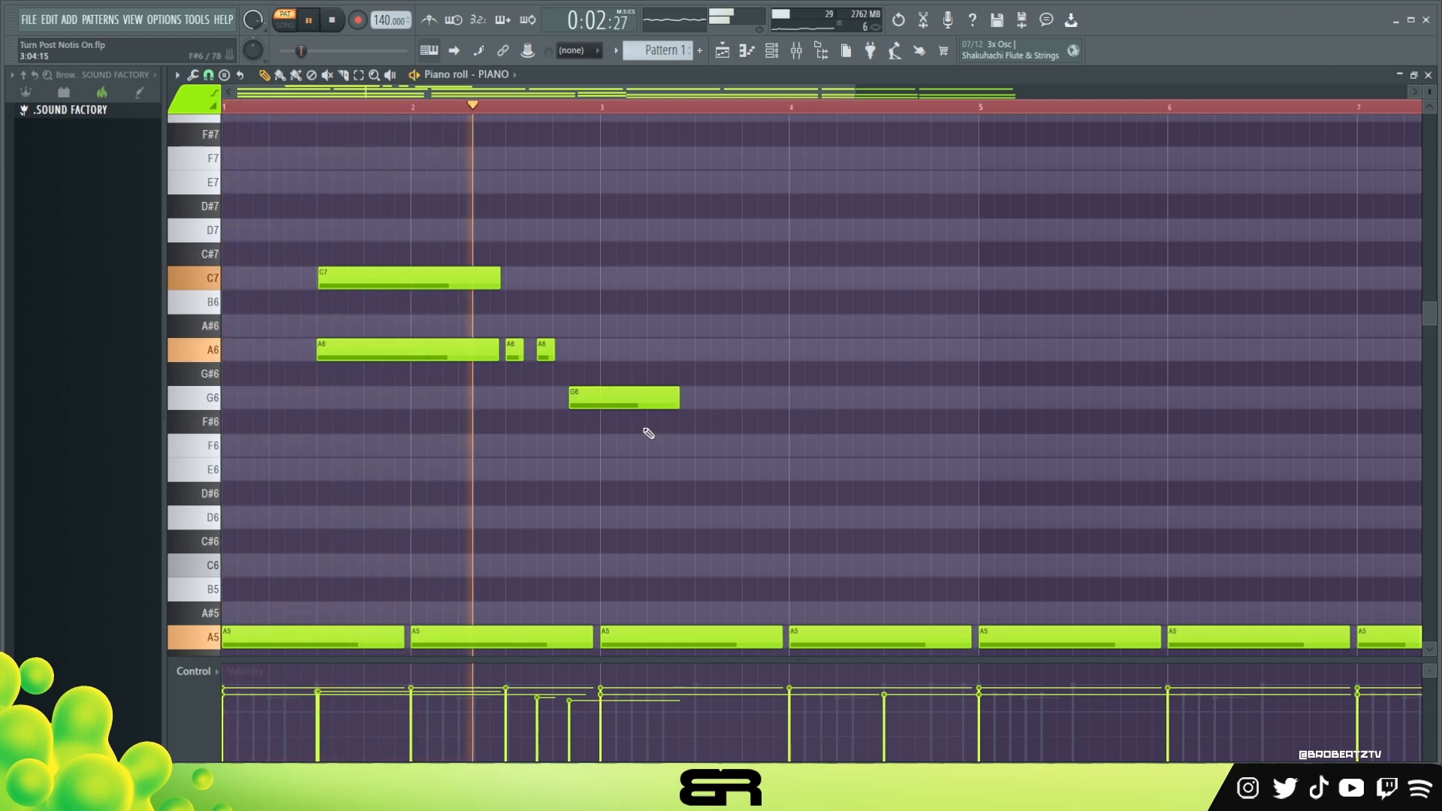
key("space")
left_click_drag(663, 428, 857, 362)
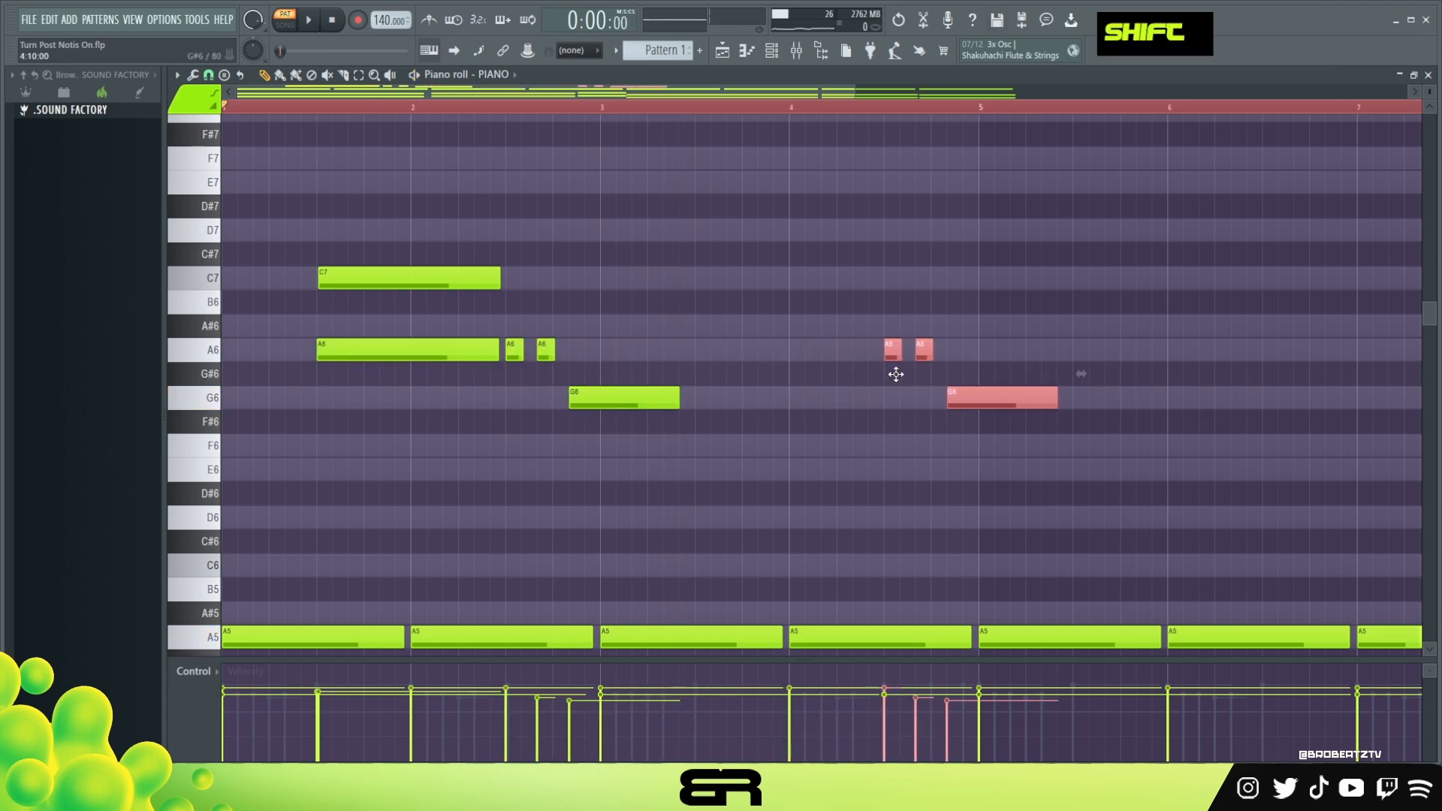
right_click(875, 432)
right_click(1003, 398)
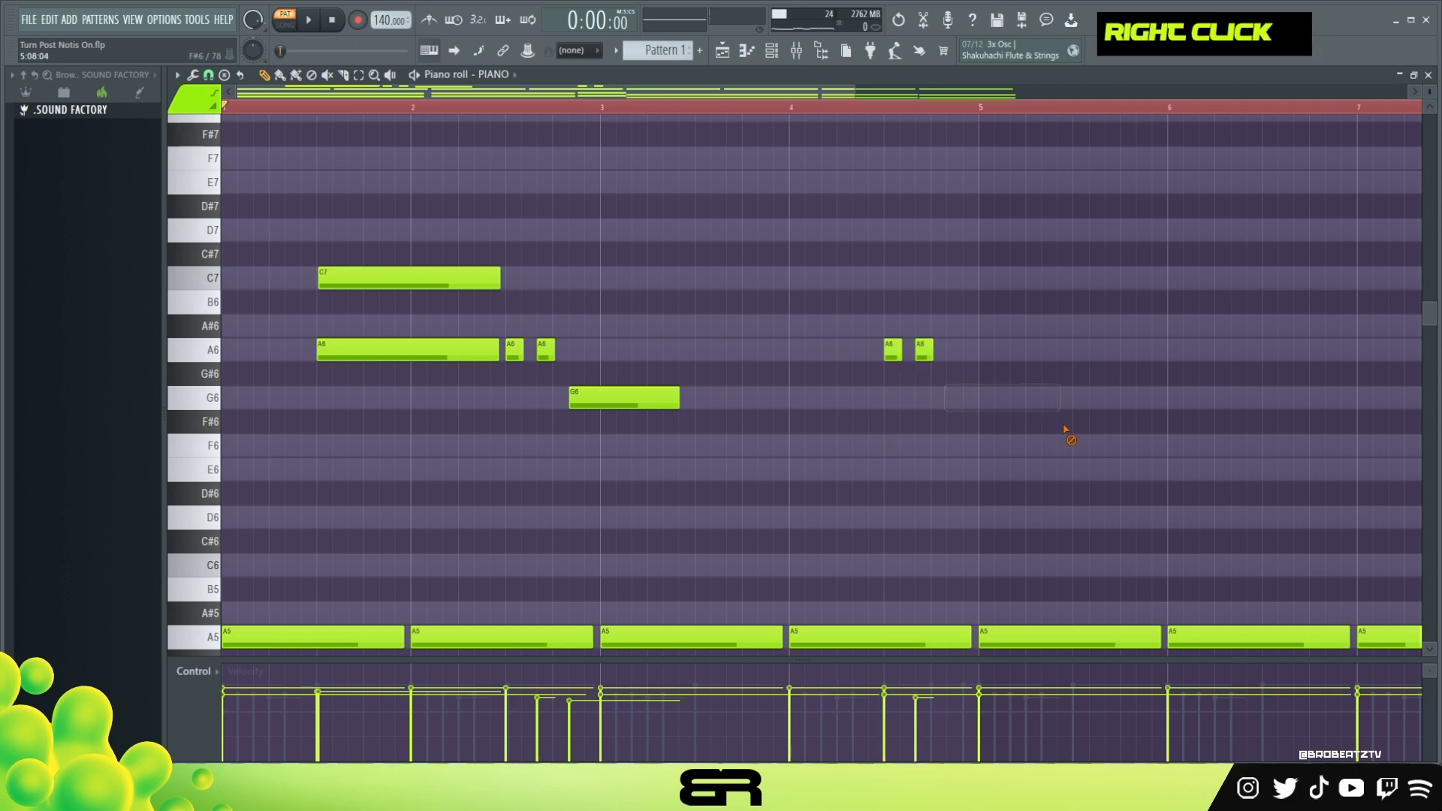
Copy the whole high phrase from bars 1 and 2, including its G6 note, two bars later.
left_click_drag(812, 435, 364, 258)
key("space")
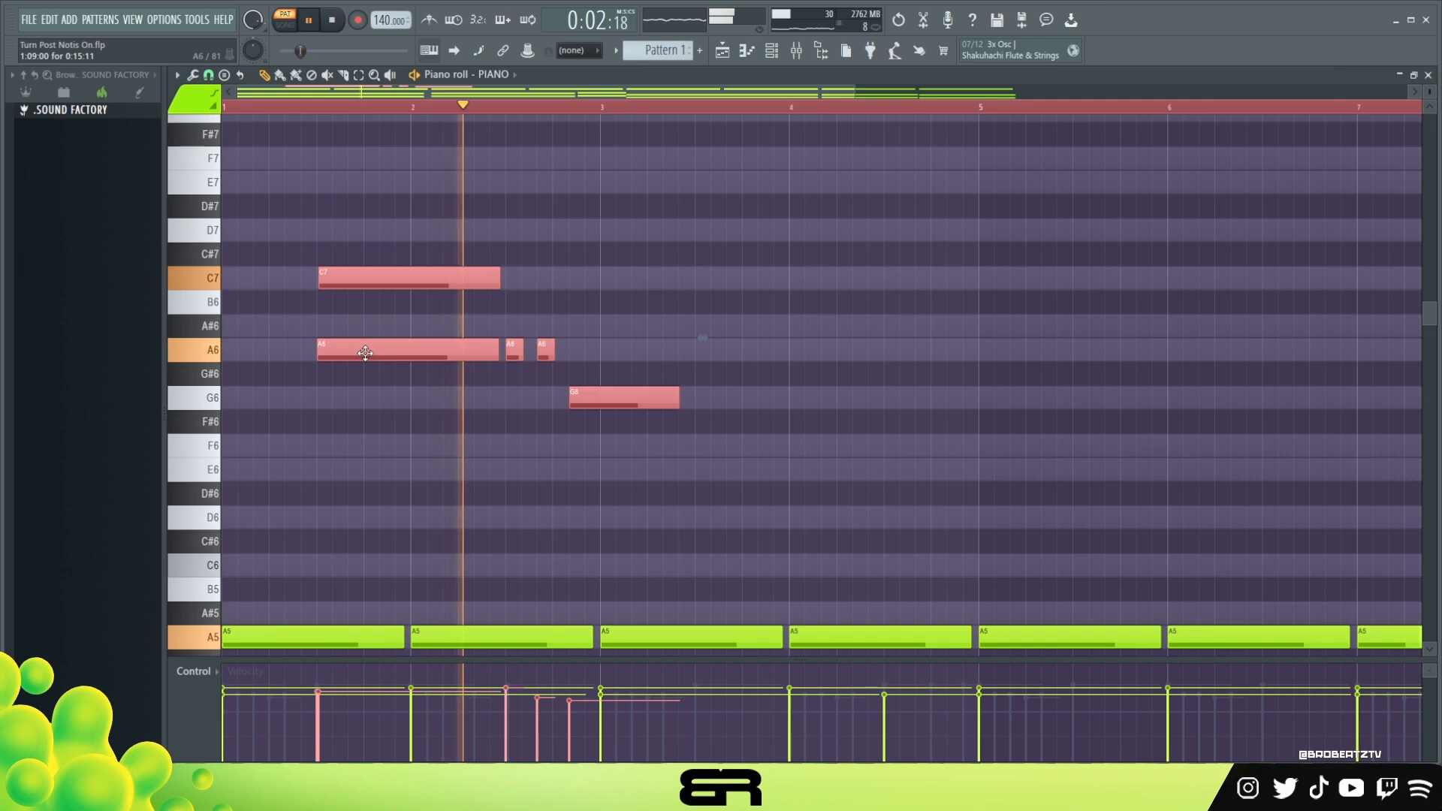
key("space")
left_click_drag(392, 371, 771, 388)
Raise the two copied long notes in bar 3 to C7 and E7, and play the pattern.
key("space")
key("space")
left_click_drag(740, 219, 743, 284, "ctrl")
right_click(749, 301)
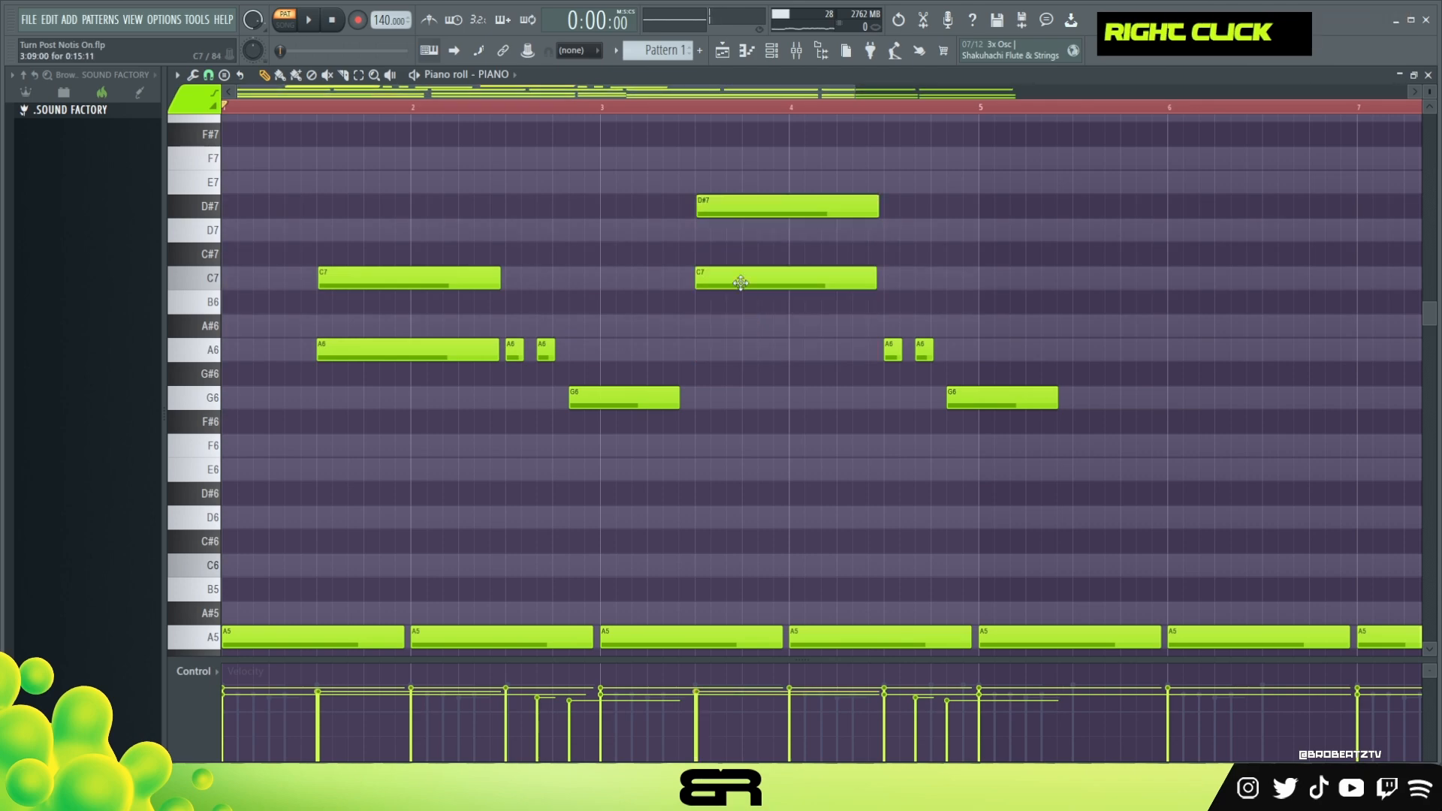
left_click_drag(737, 211, 737, 187)
key("space")
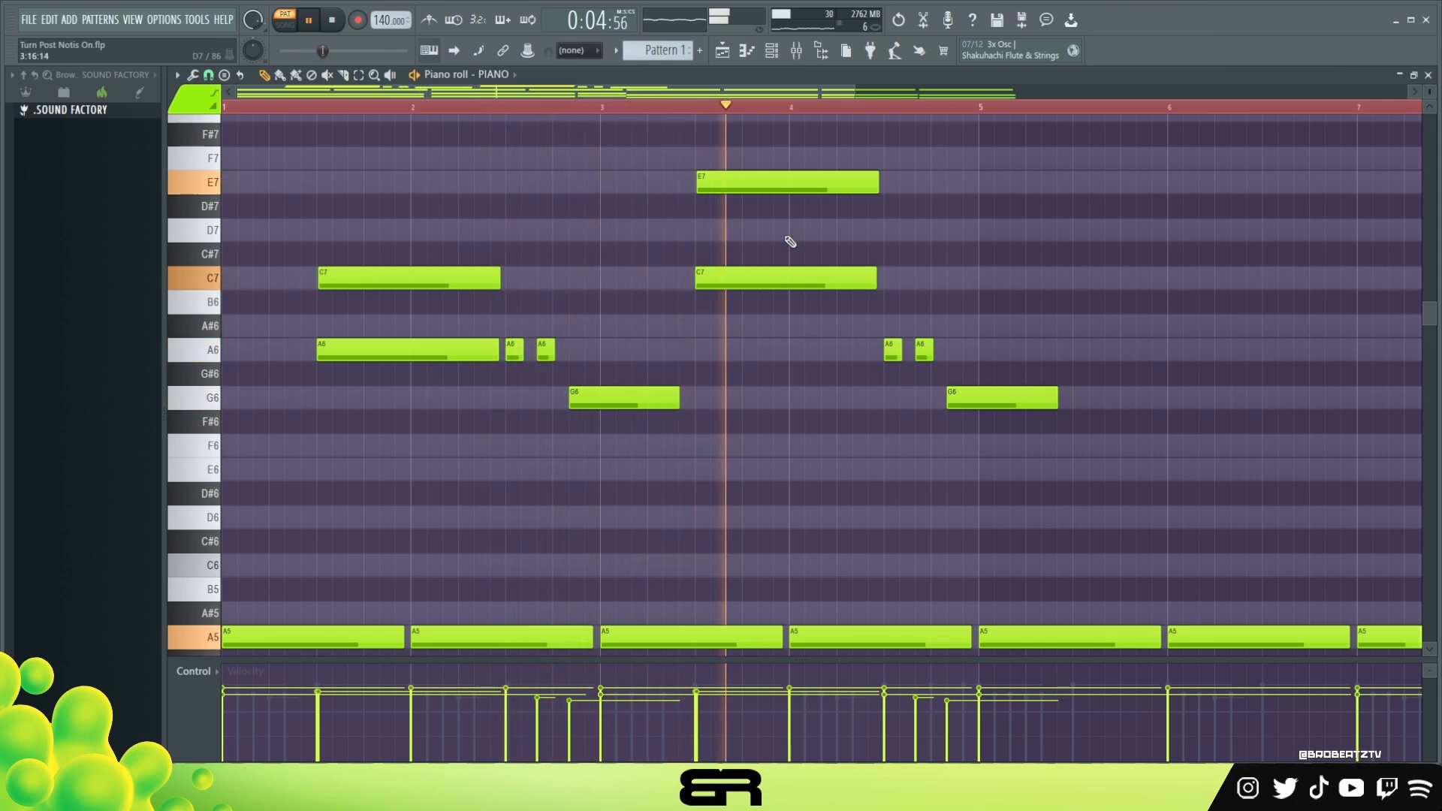
Add a short D7 note in the first half of bar 4, and slightly lower the velocity of all piano notes.
left_click(836, 233)
left_click(959, 234, "ctrl")
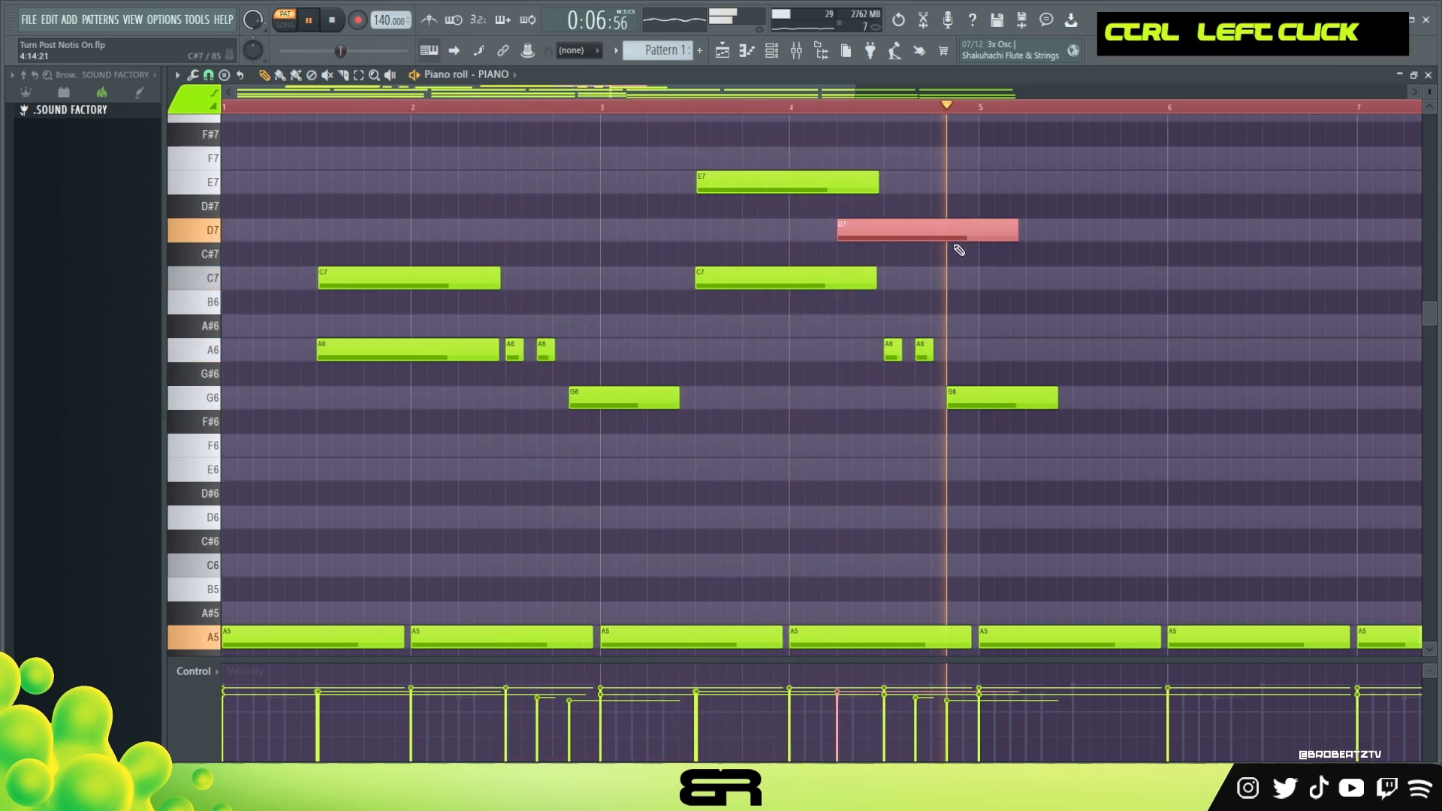
key("space")
scroll(1029, 238, "down", 2)
left_click_drag(1032, 242, 892, 267)
key("space")
key("ctrl+a")
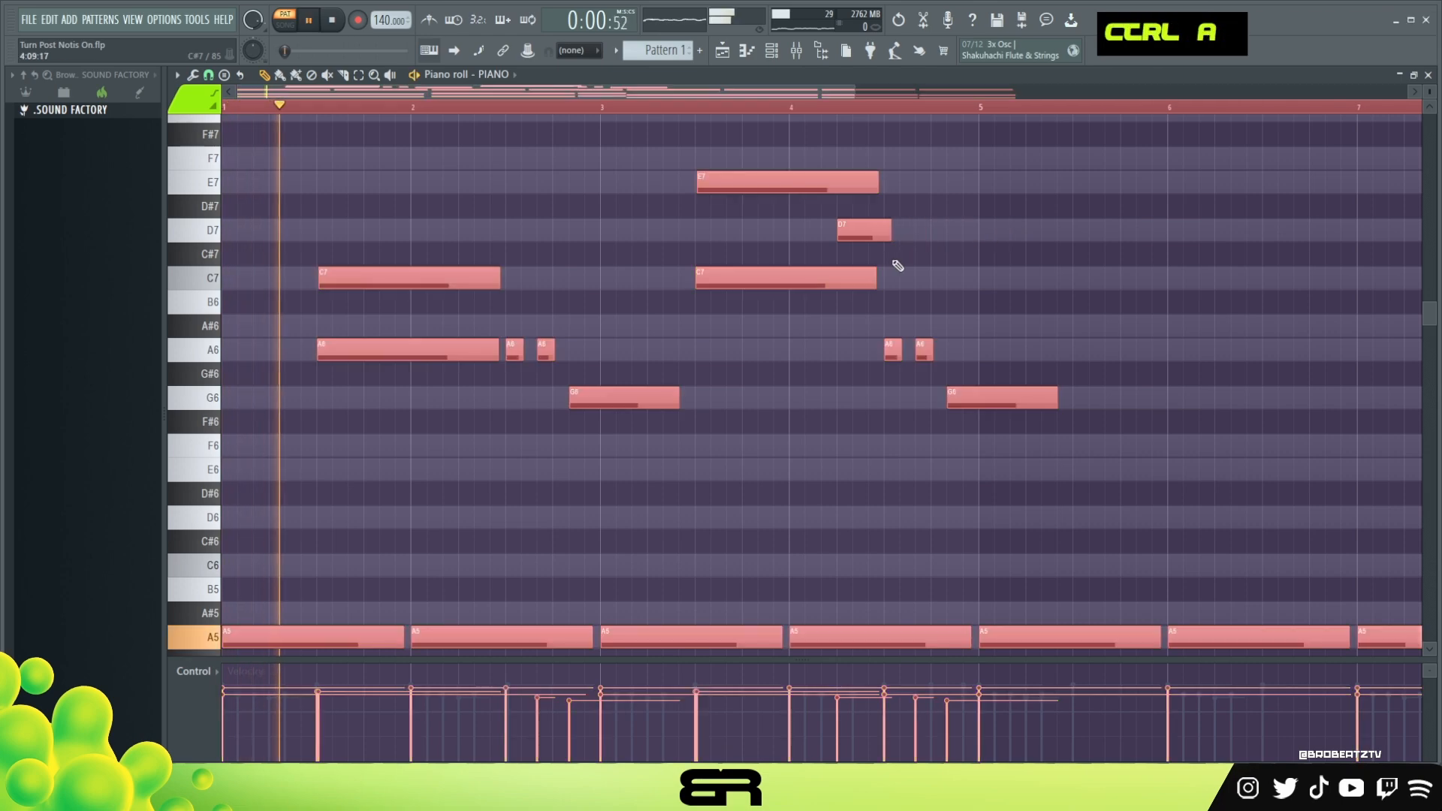
right_click(1042, 280)
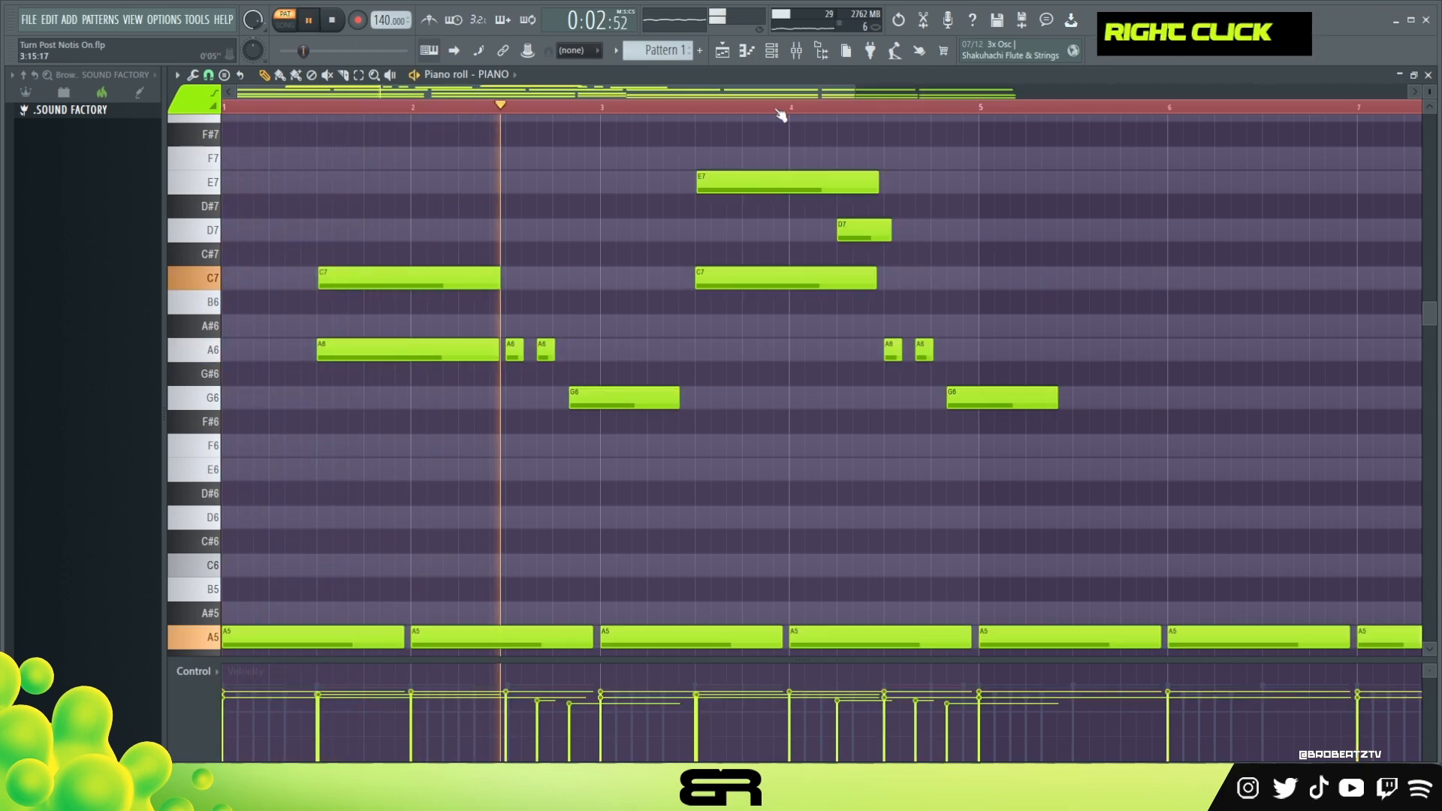
Copy the four-bar counter-melody to bars 5 to 8, and trim the final G6 note to the end of bar 8.
left_click_drag(864, 94, 894, 98)
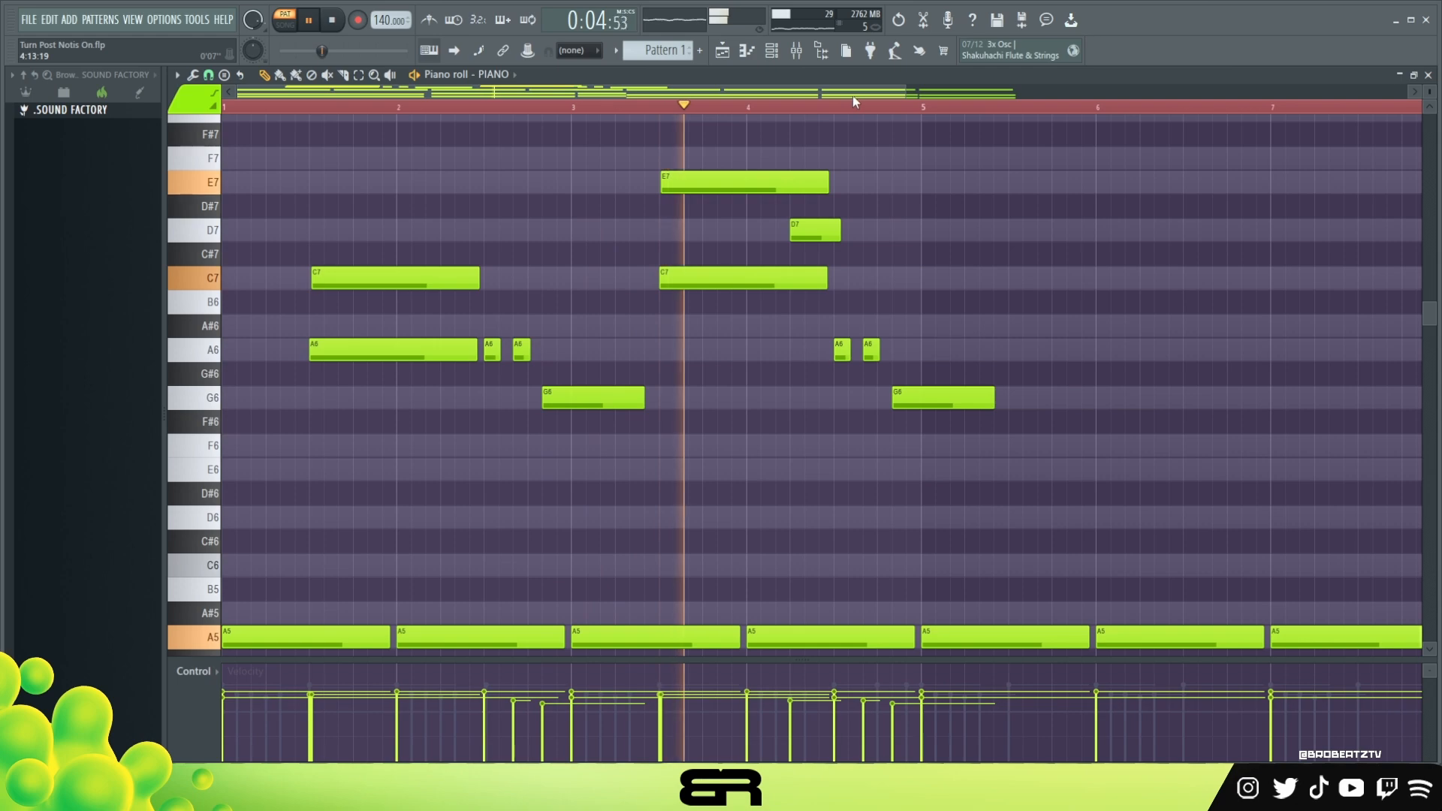
left_click_drag(1030, 409, 328, 180)
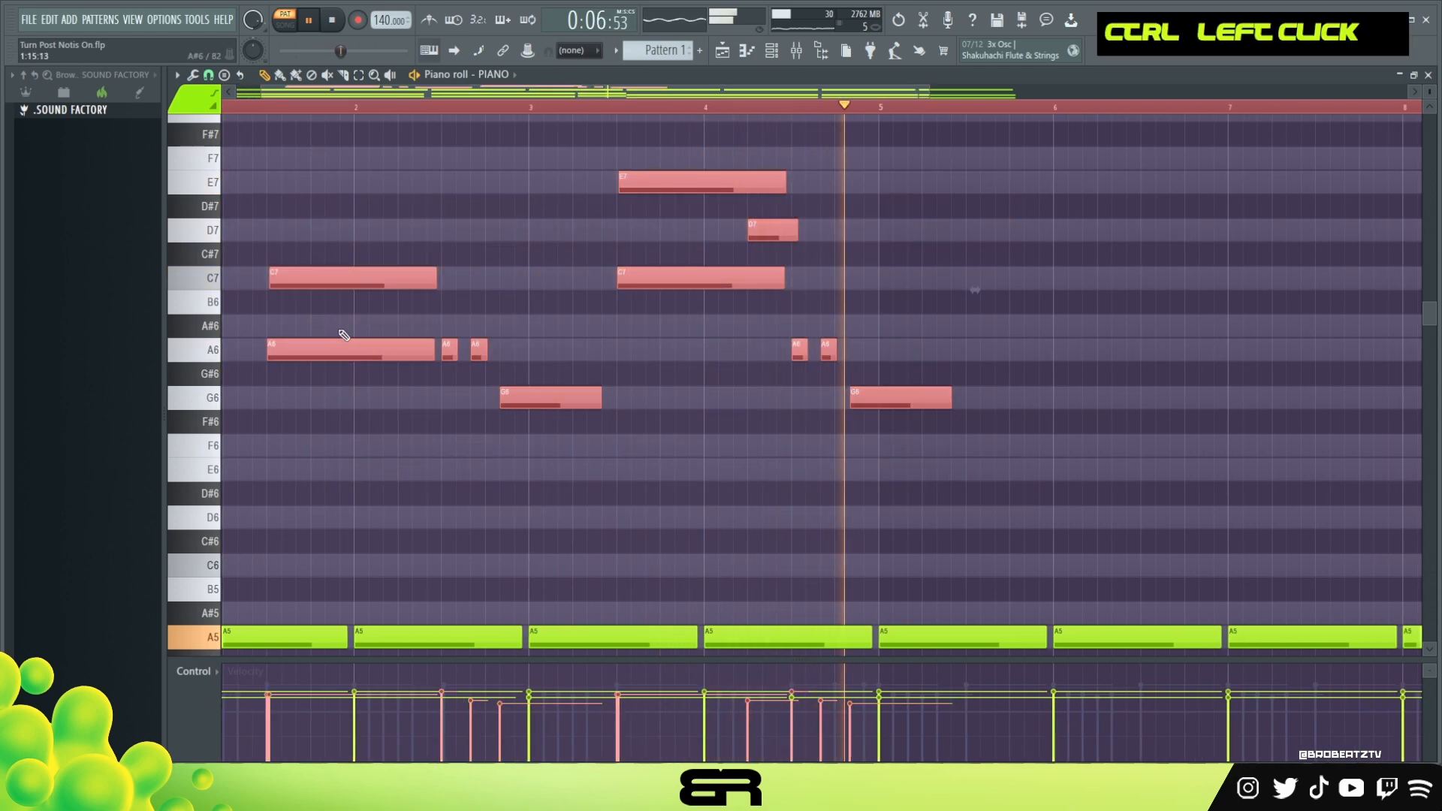
key("space")
left_click_drag(306, 353, 1005, 329)
scroll(918, 129, "right", 6)
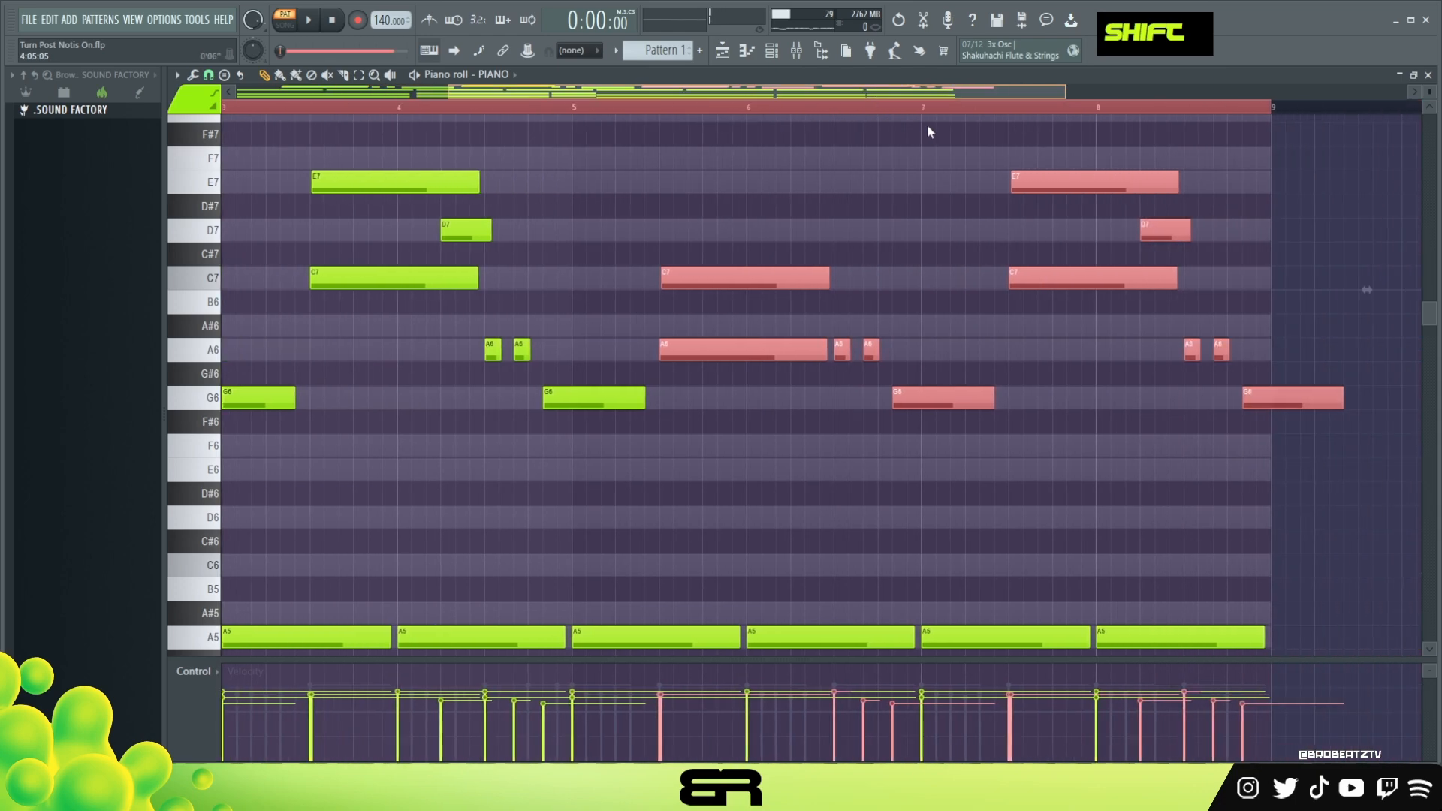
right_click(1159, 396)
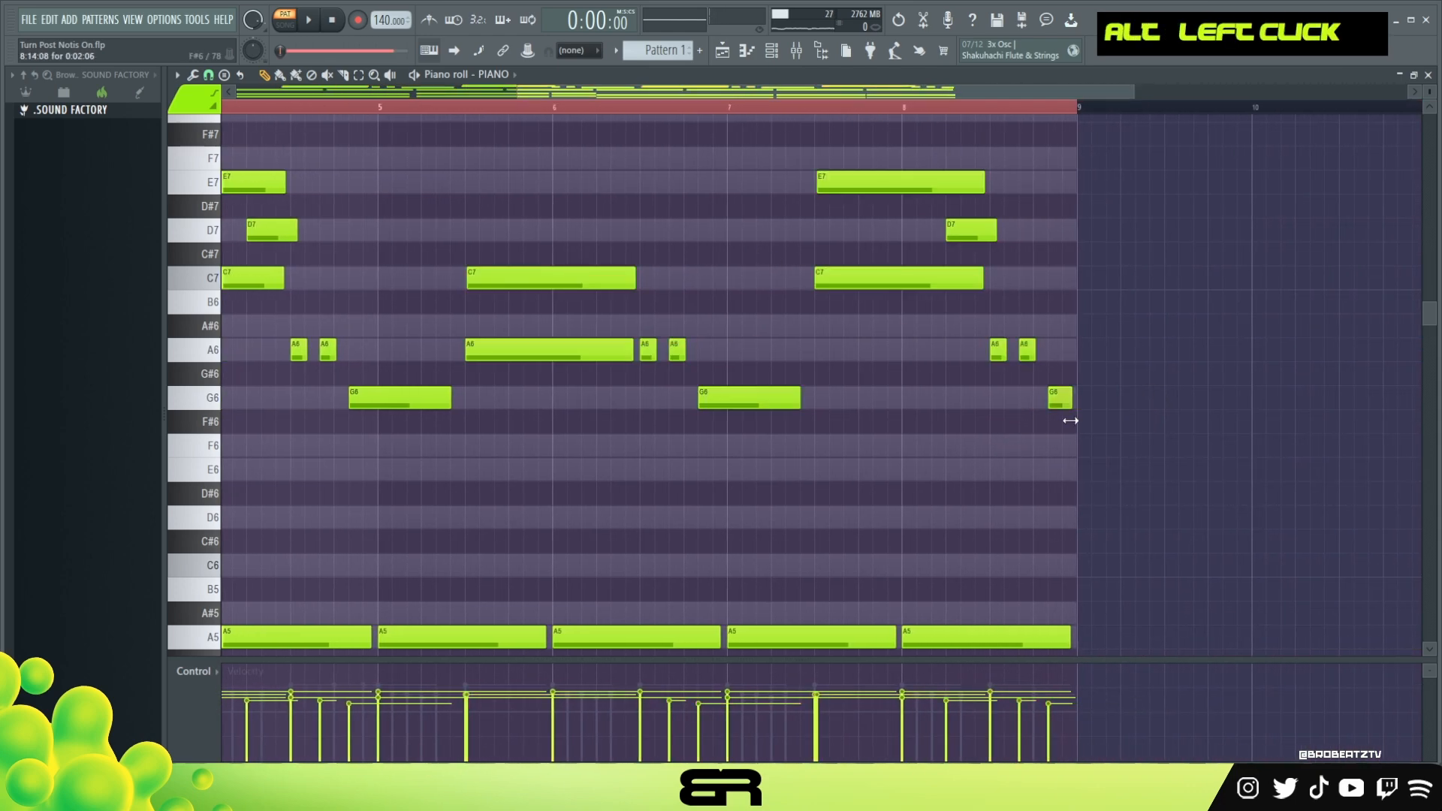
Copy the long C7 note of bar 5 up to E7, and make the copy a short note starting at bar 6.
scroll(515, 116, "up", 3)
scroll(519, 120, "up", 2)
scroll(635, 238, "down", 1)
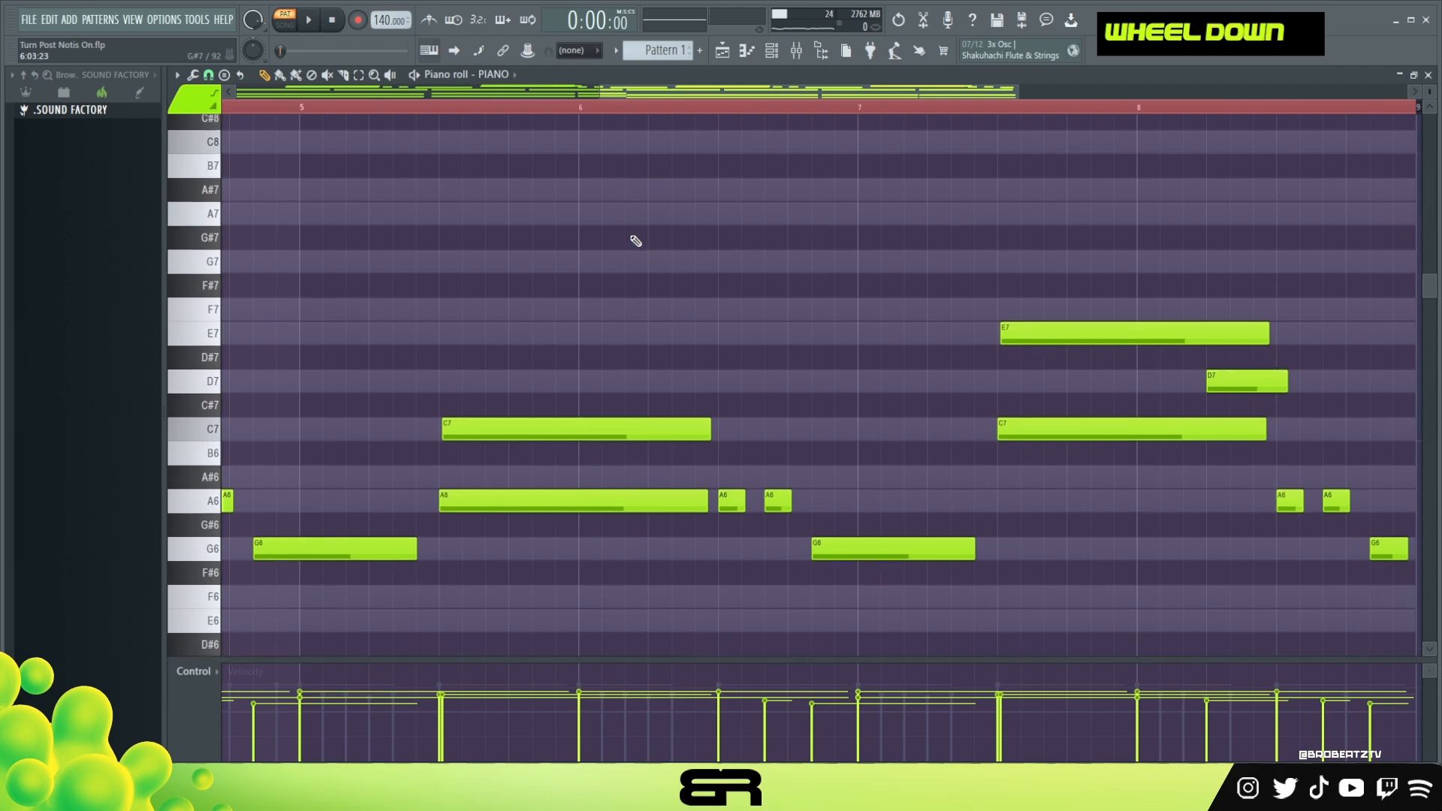
double_click(682, 106)
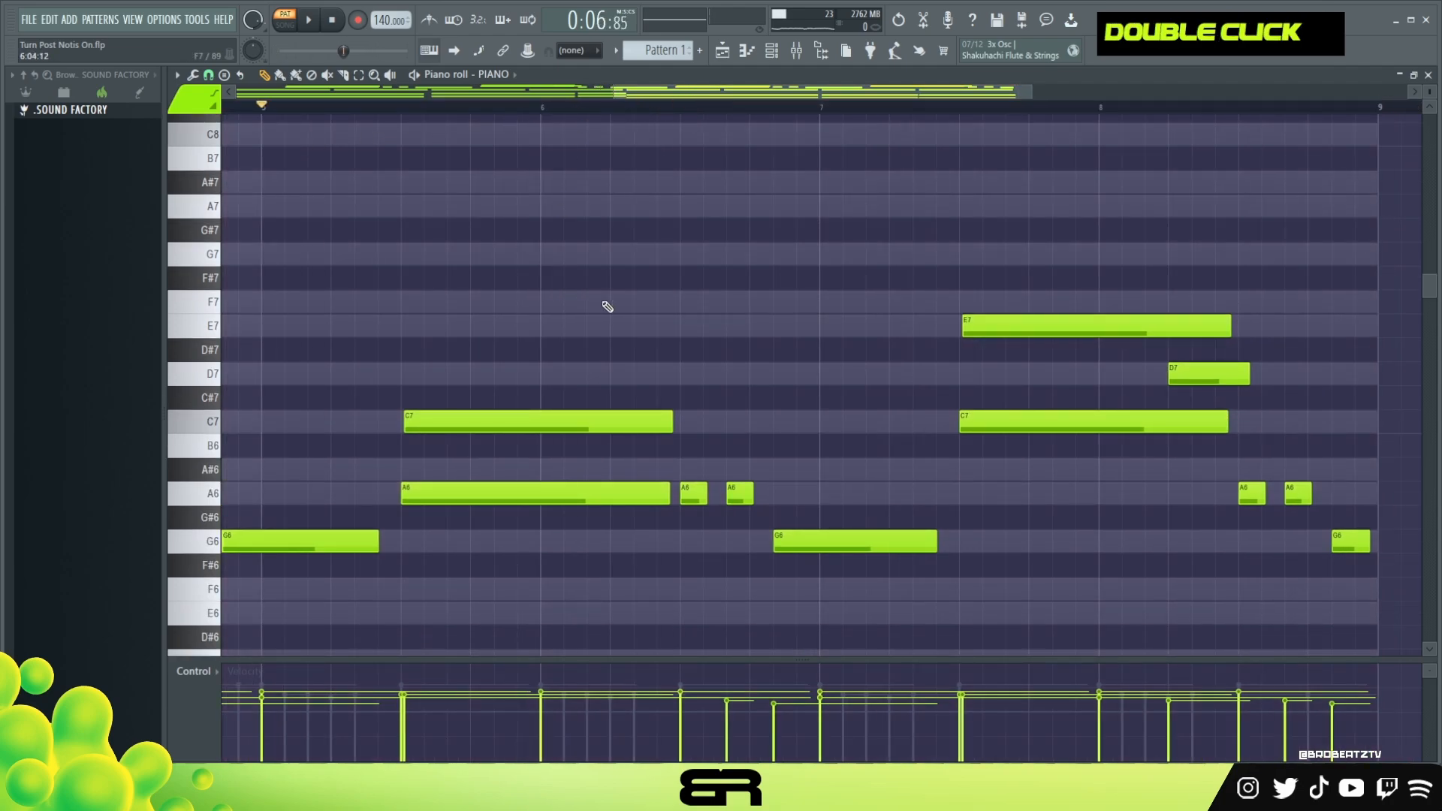
left_click(525, 422, "ctrl")
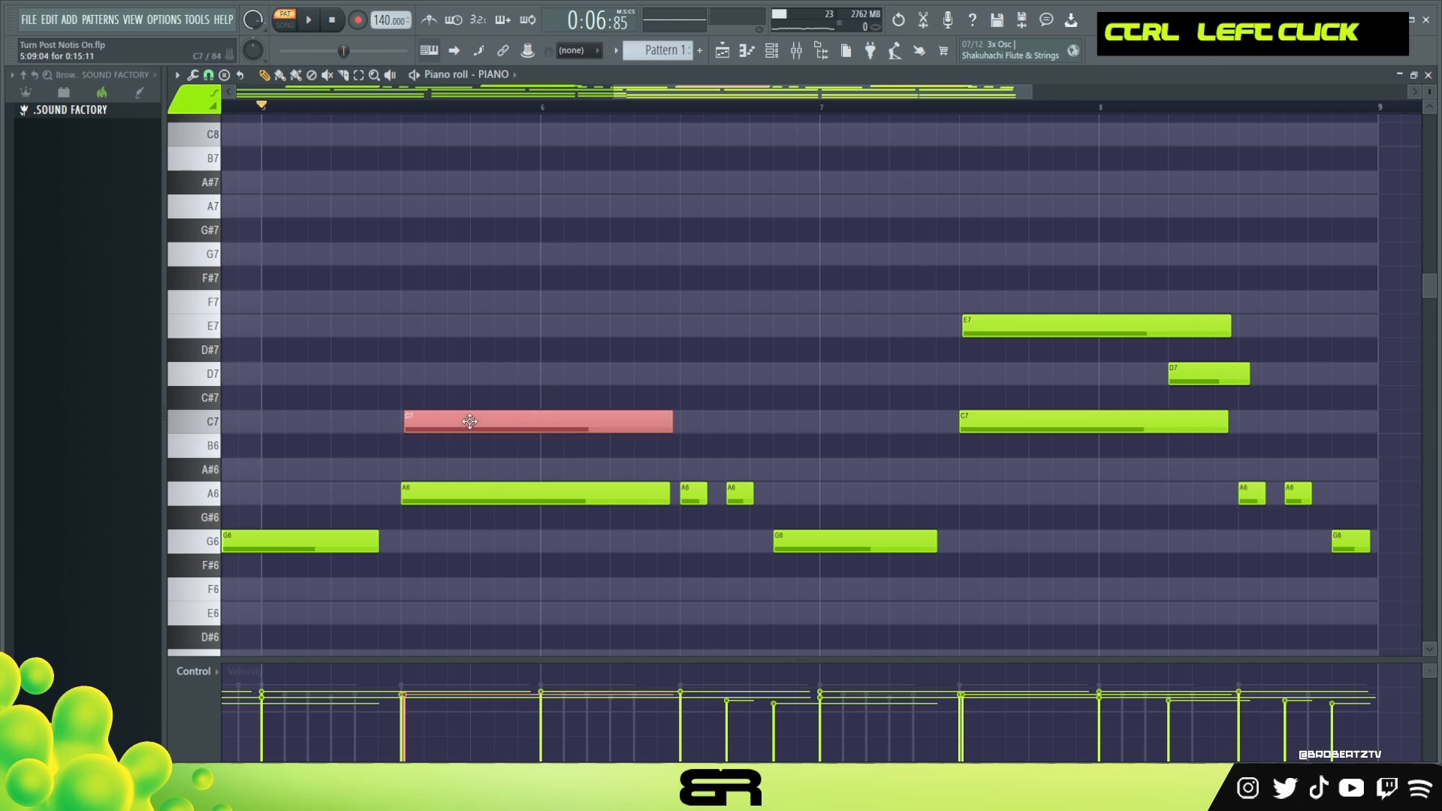
left_click_drag(472, 418, 520, 322)
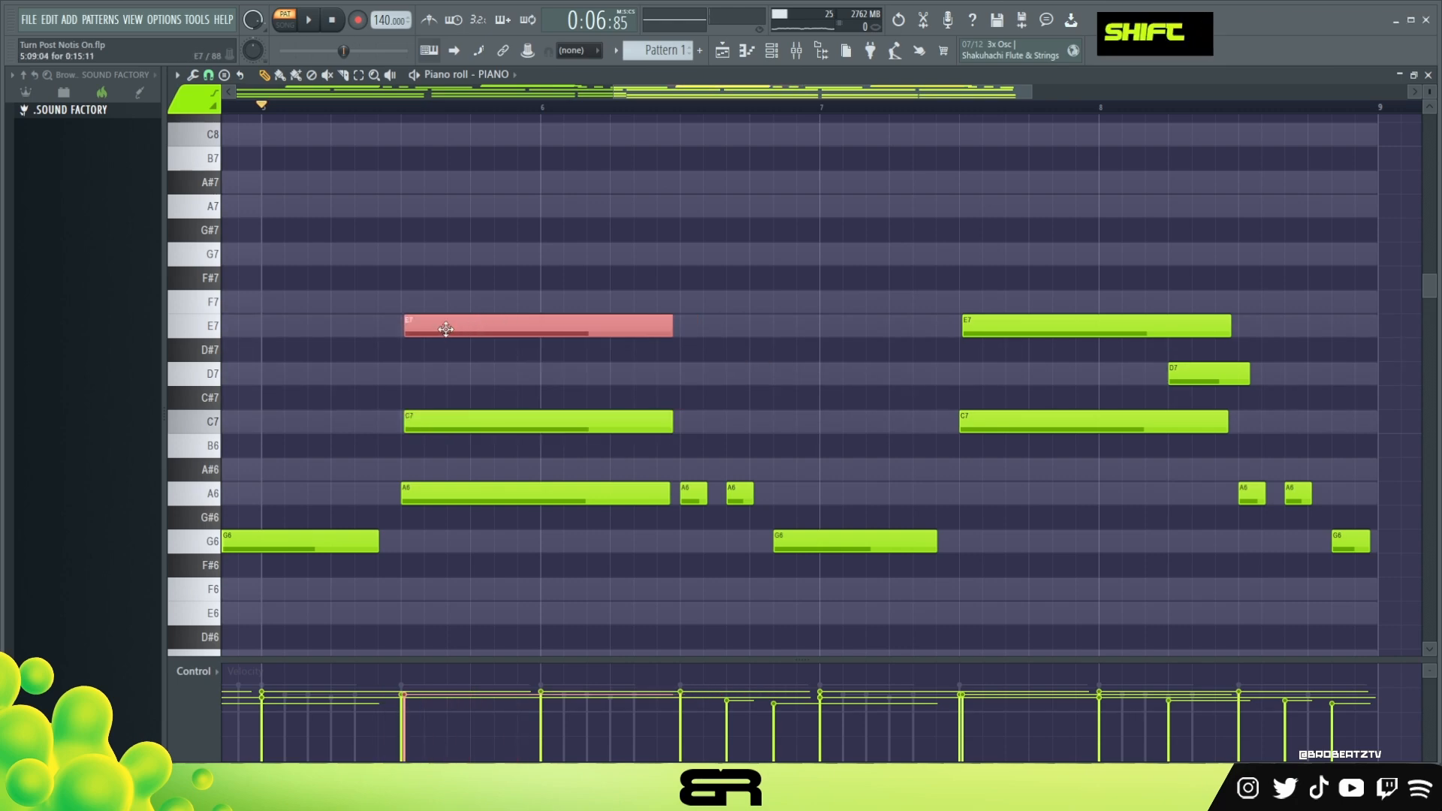
left_click_drag(809, 330, 567, 334)
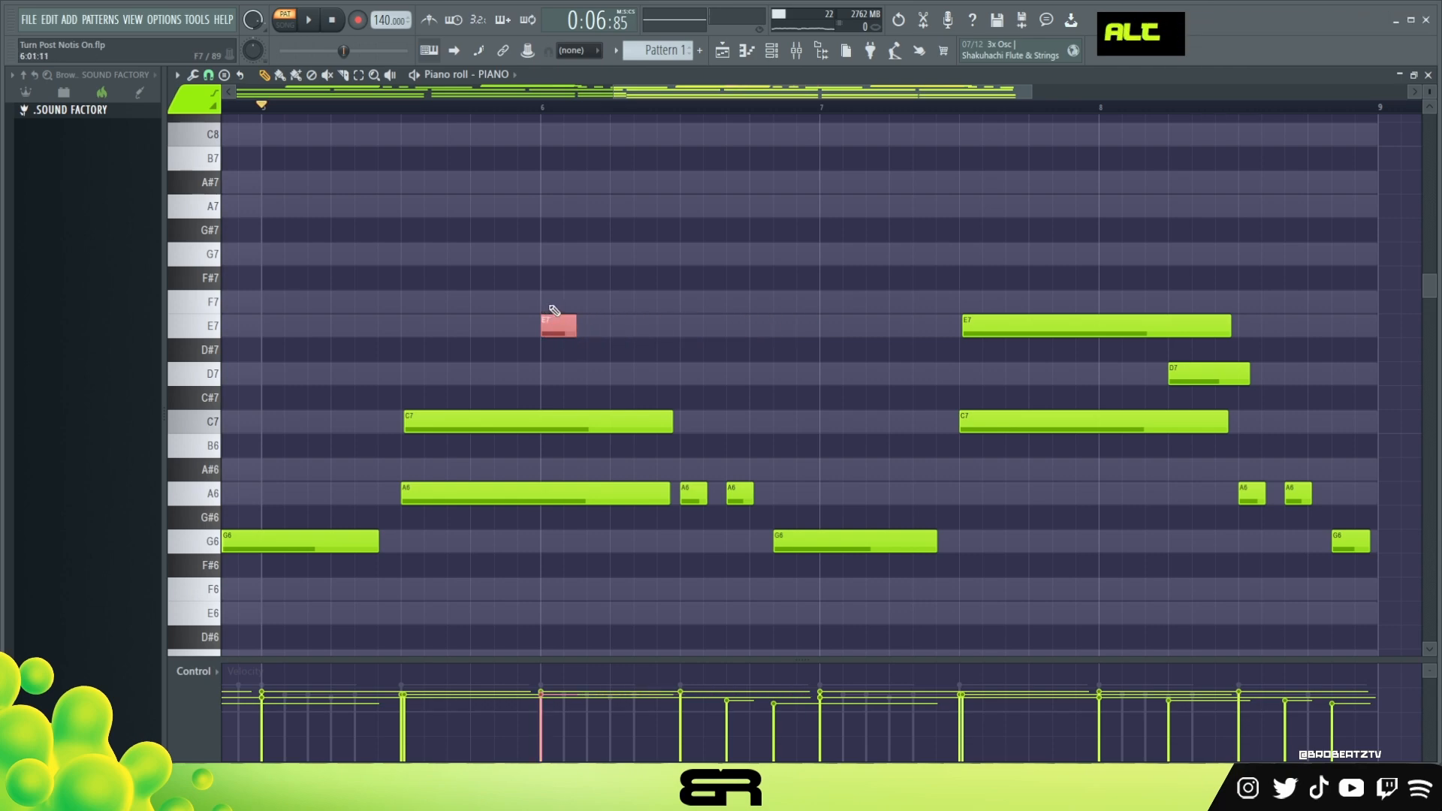
Add a short F7 note just after the start of bar 6, and shorten the E7 note before it.
left_click(552, 302, "alt")
key("space")
left_click_drag(579, 325, 560, 329)
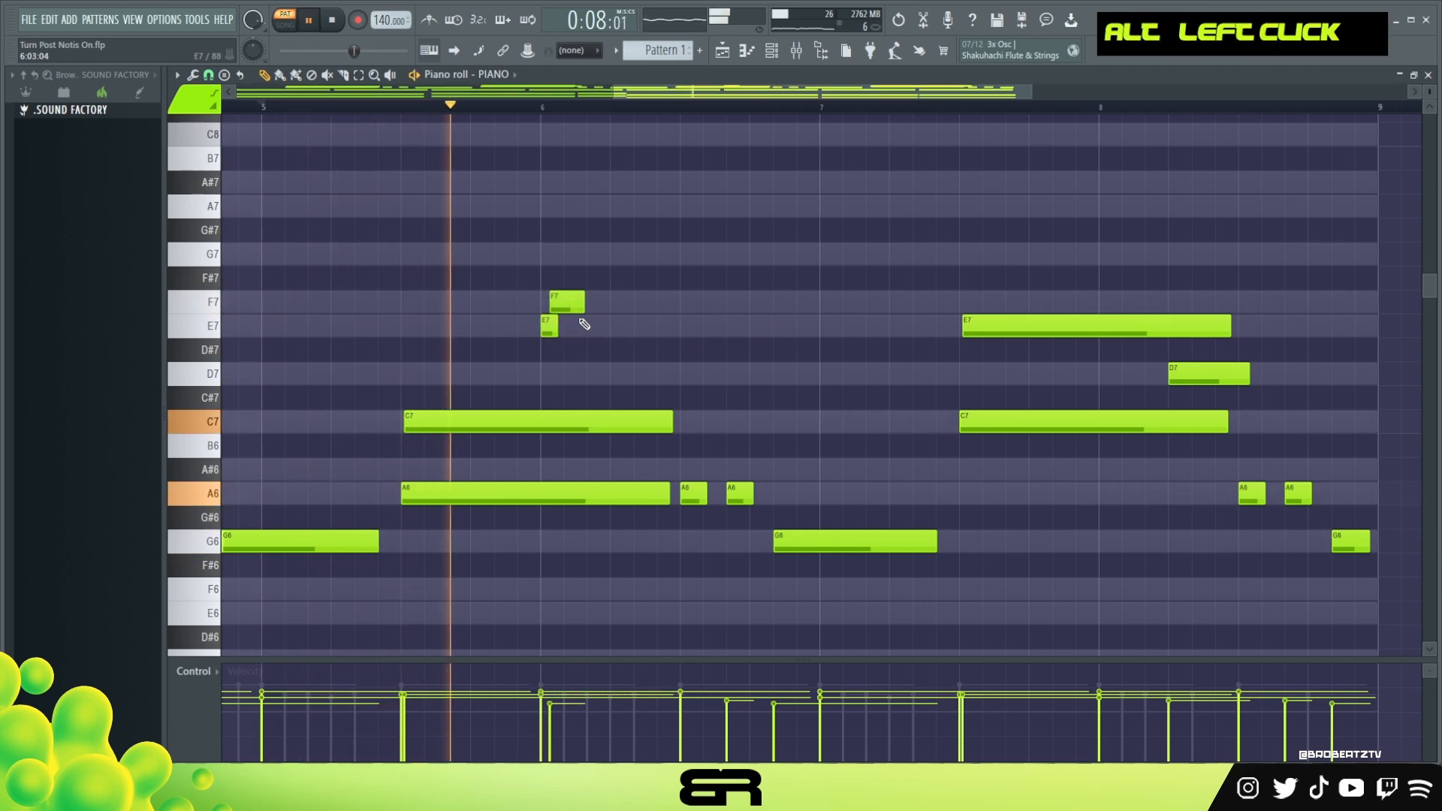
key("space")
Continue the bar 6 run with a very short G7 note and an A7 note nudged slightly later.
left_click_drag(599, 285, 535, 340)
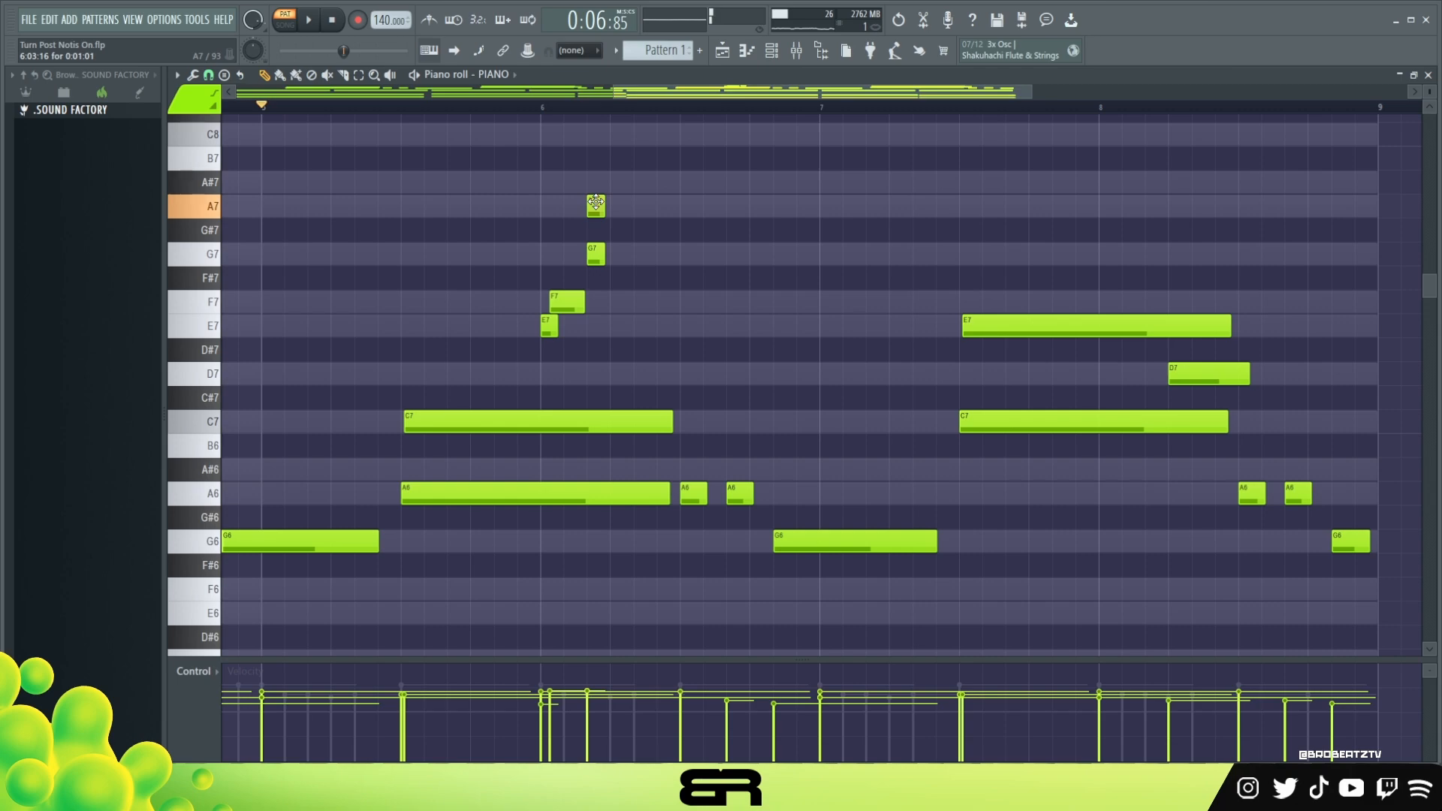
scroll(595, 208, "down", 2, "alt")
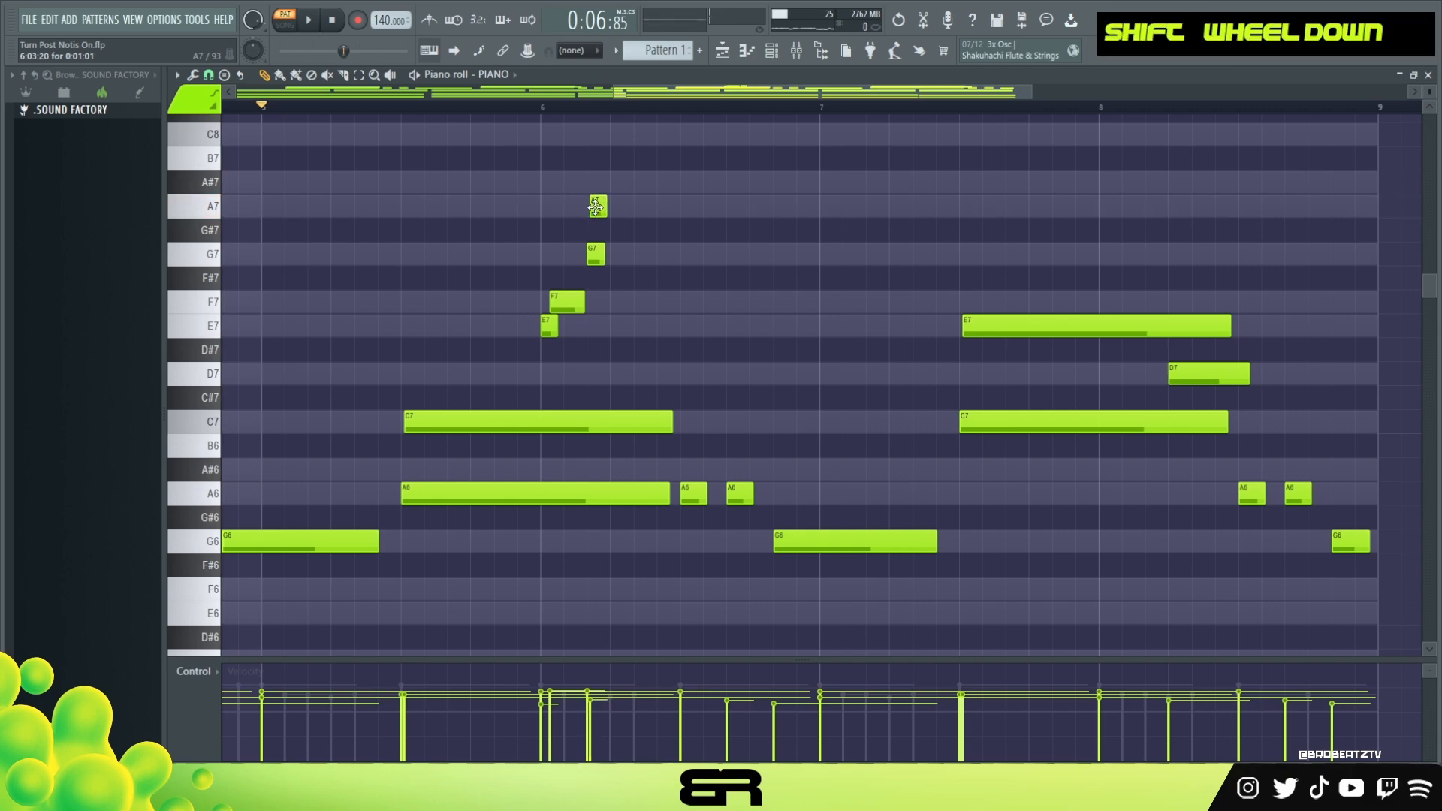
left_click_drag(605, 251, 593, 252)
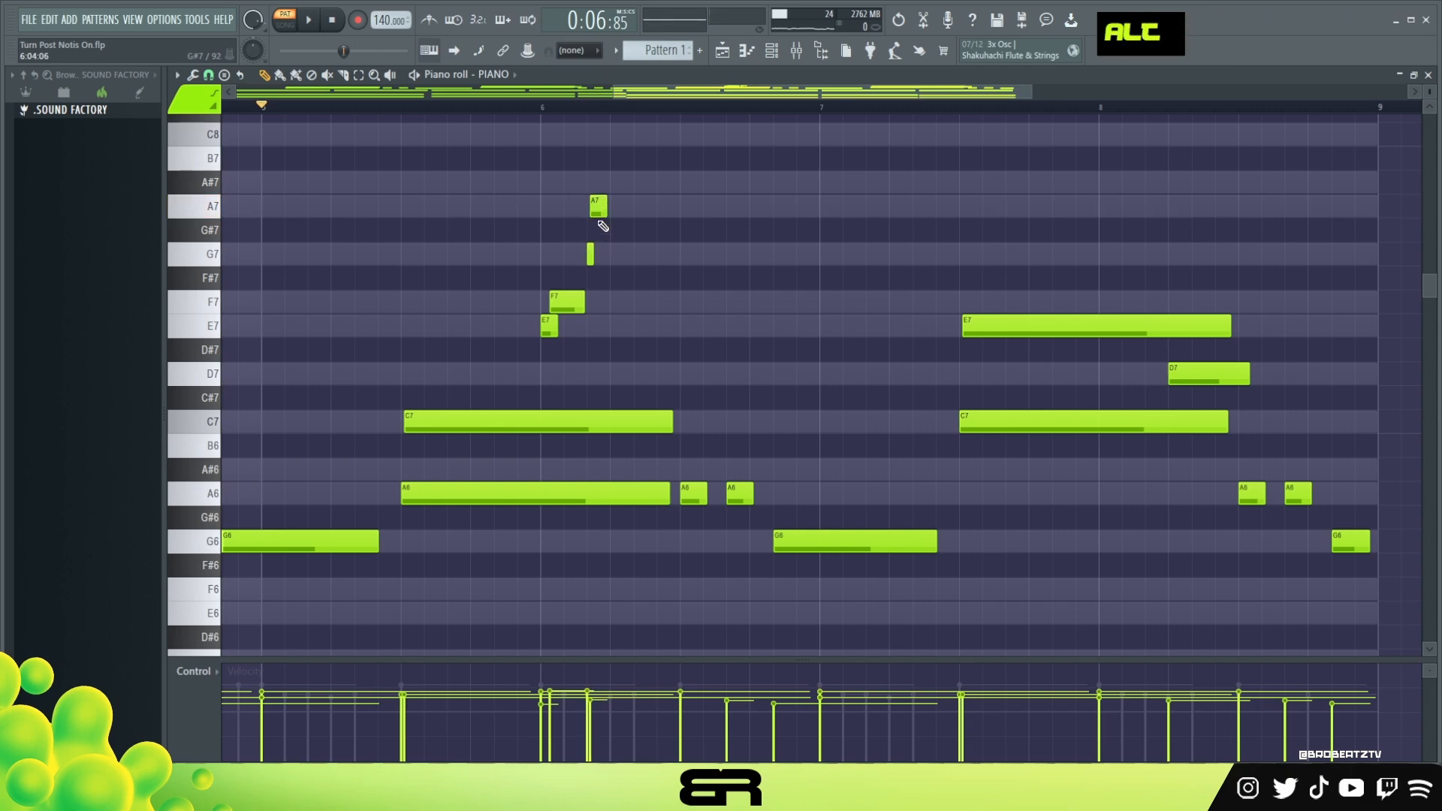
scroll(595, 209, "up", 1, "shift")
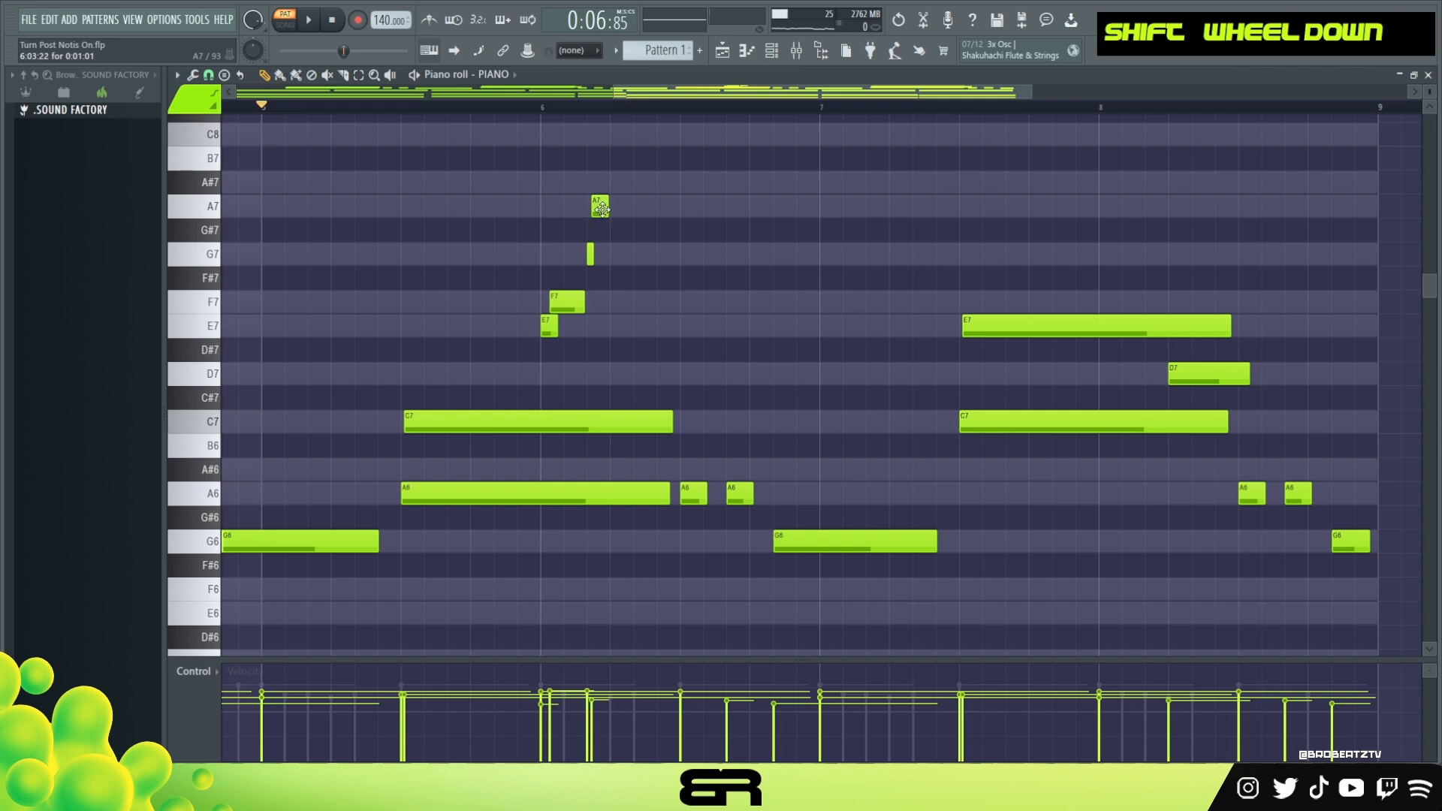
Lengthen the A7 note, and follow it with a descending run of very short G7, F7 and E7 notes.
key("alt")
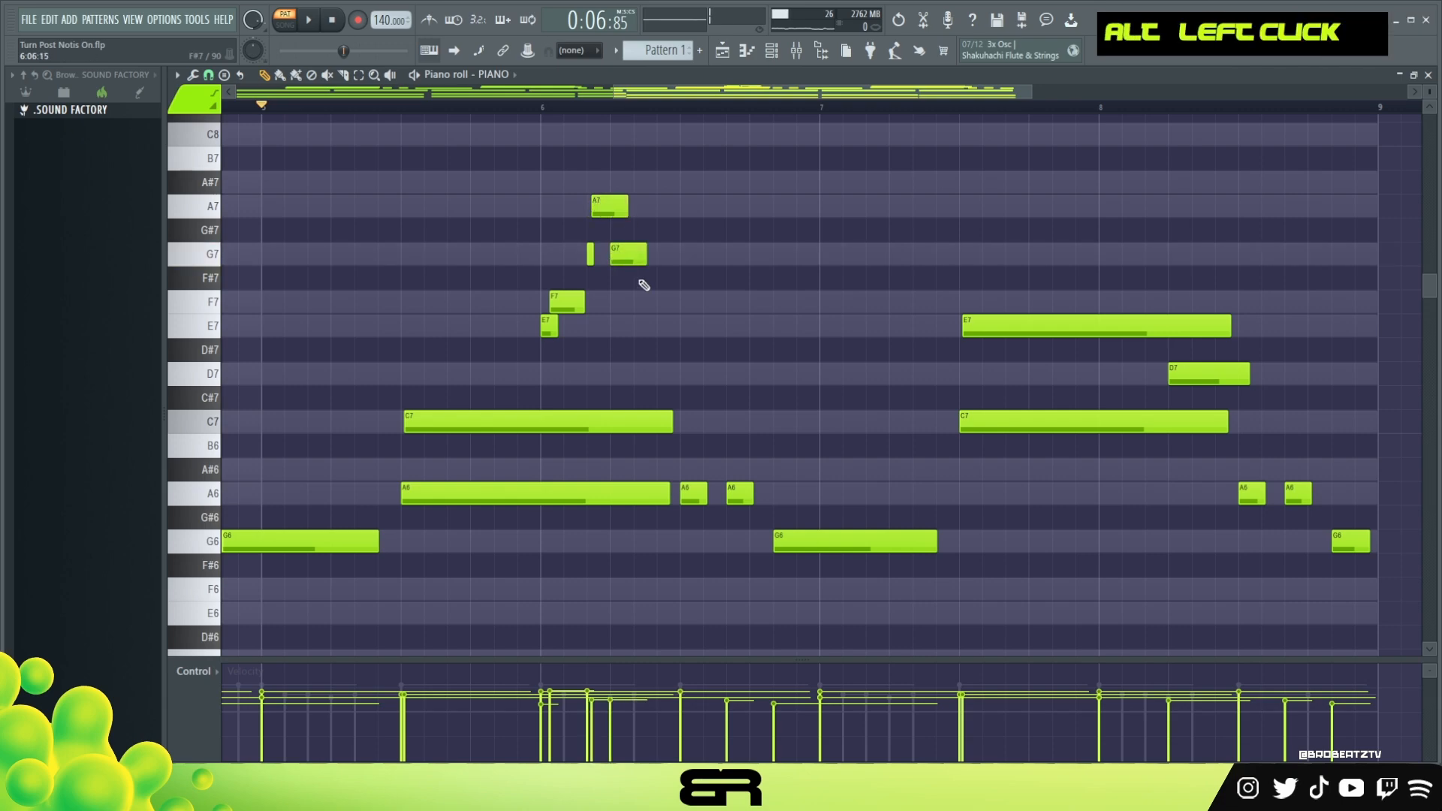
double_click(665, 326)
left_click_drag(638, 248, 682, 324, "ctrl")
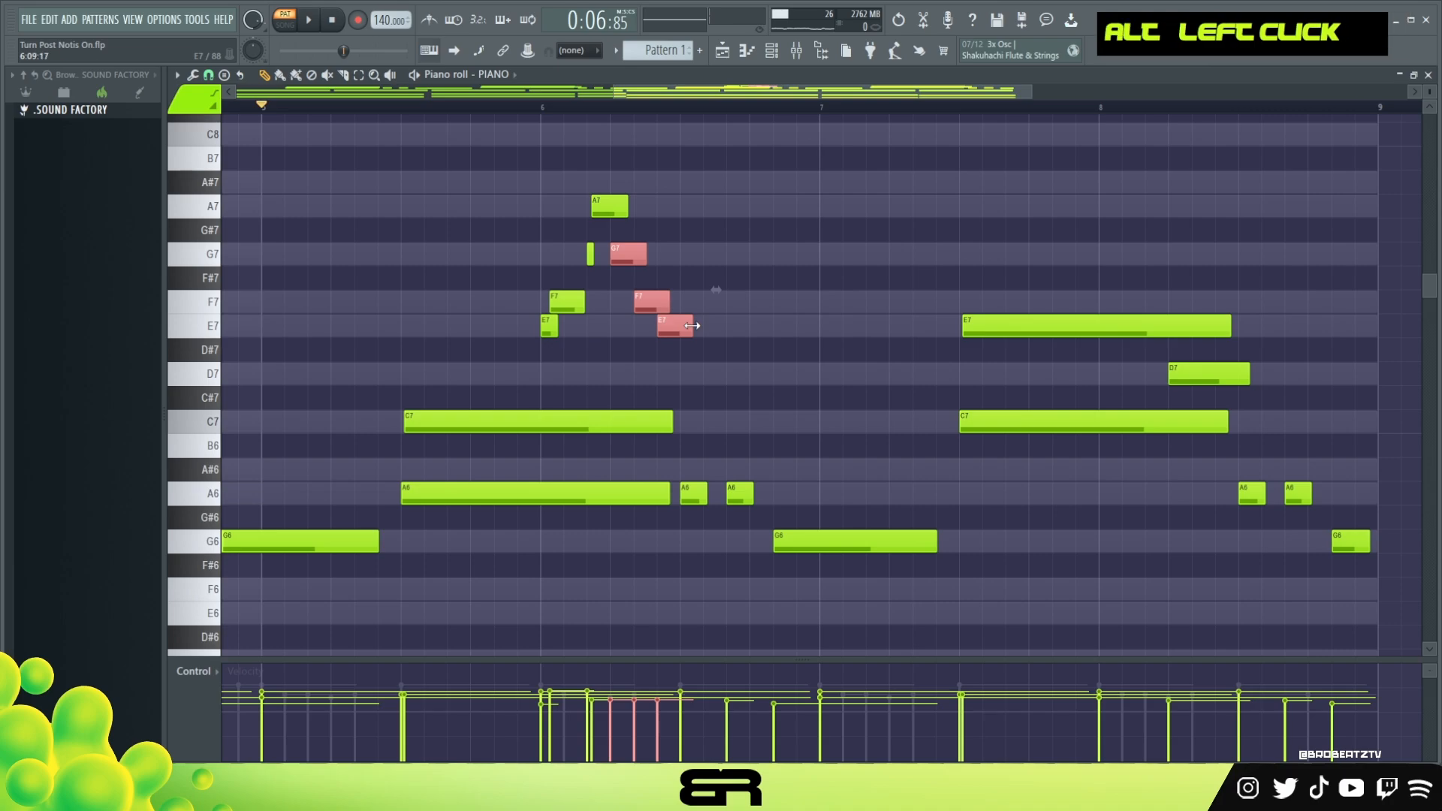
left_click(683, 354)
key("space")
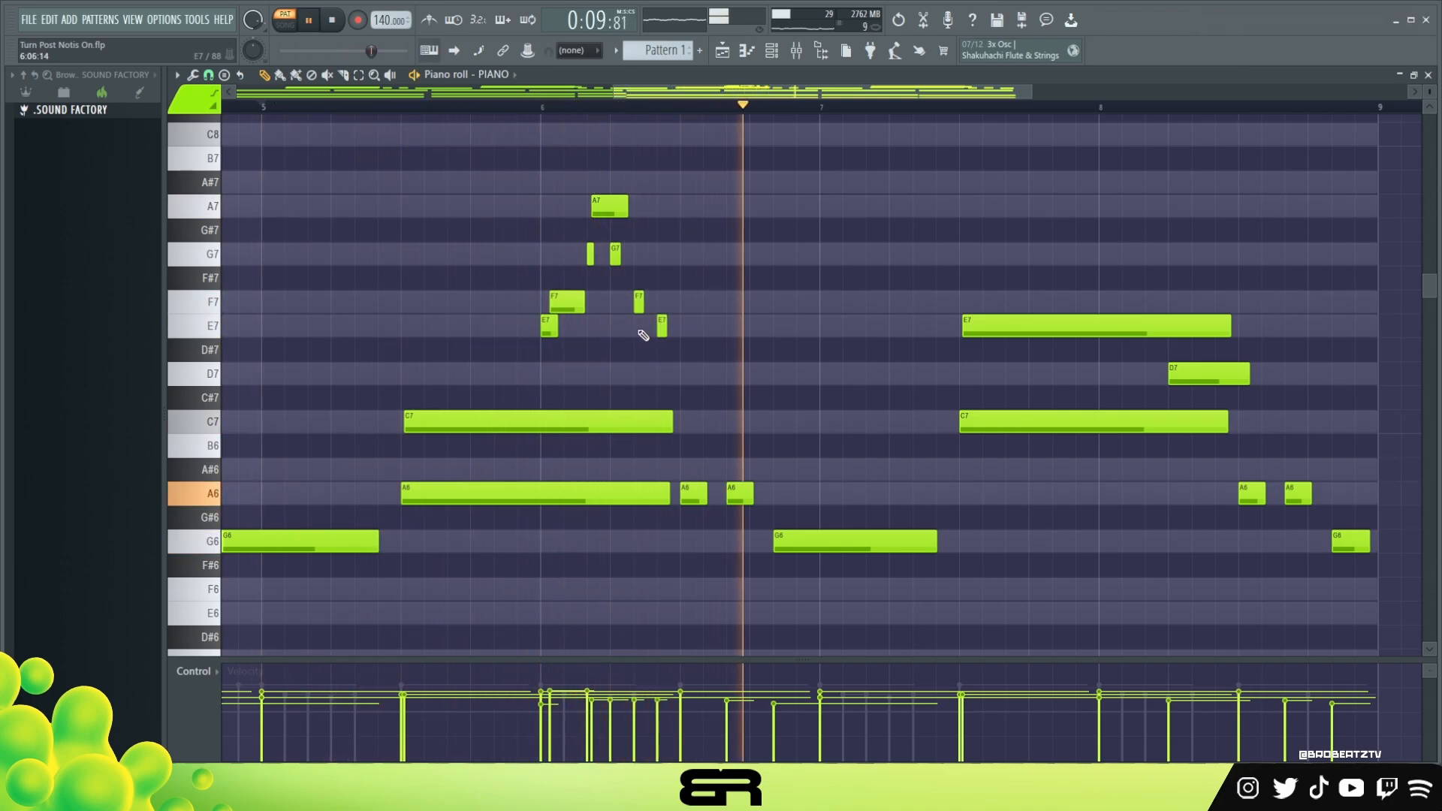
Raise the velocity of the bar 6 run slightly and lengthen its final E7 note.
key("space")
key("space")
left_click_drag(691, 342, 538, 197, "ctrl")
scroll(647, 261, "up", 4, "alt")
scroll(724, 263, "down", 1, "alt")
left_click(682, 322)
Audition the bar 6 run and trim its first E7 note a little shorter.
key("space")
key("space")
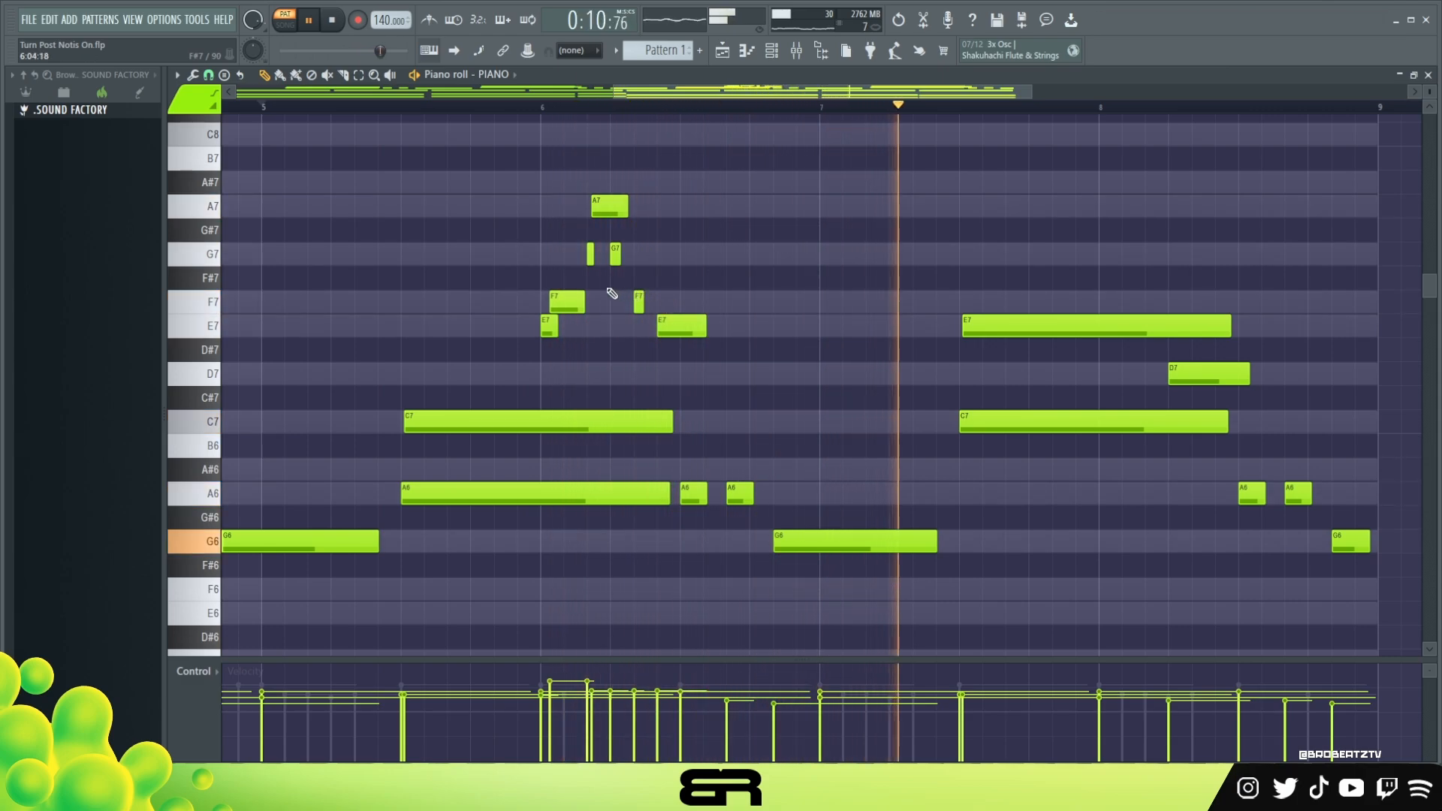
left_click(555, 329, "alt")
key("space")
Copy the bar 6 run to bar 8, and shorten the long E7 note in bar 7 to end where the copy starts.
left_click_drag(496, 194, 1093, 354)
left_click(1037, 325, "ctrl")
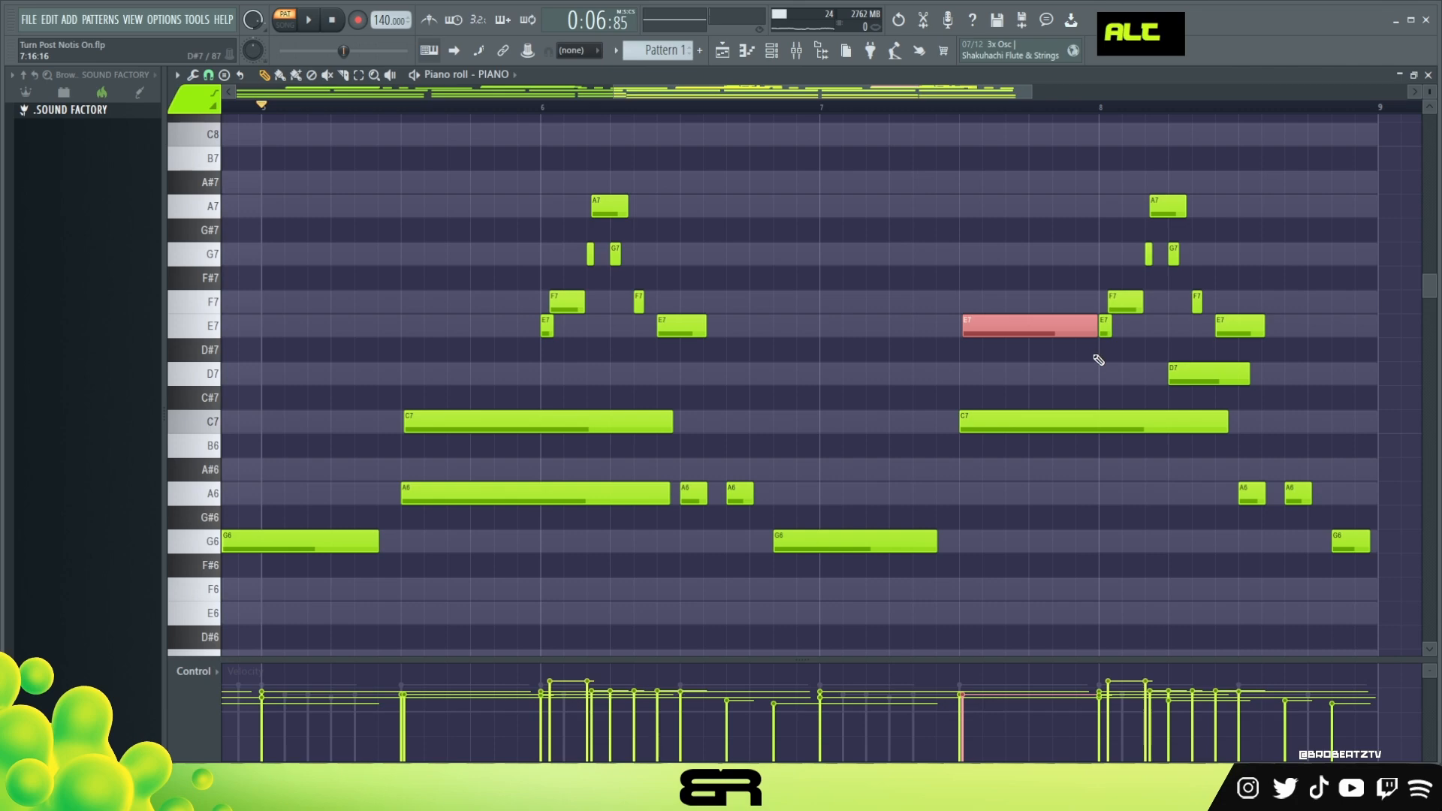
right_click(1146, 365)
Shorten the last E7 note of the bar 8 run to a sliver, and shift its F7 note slightly earlier.
key("space")
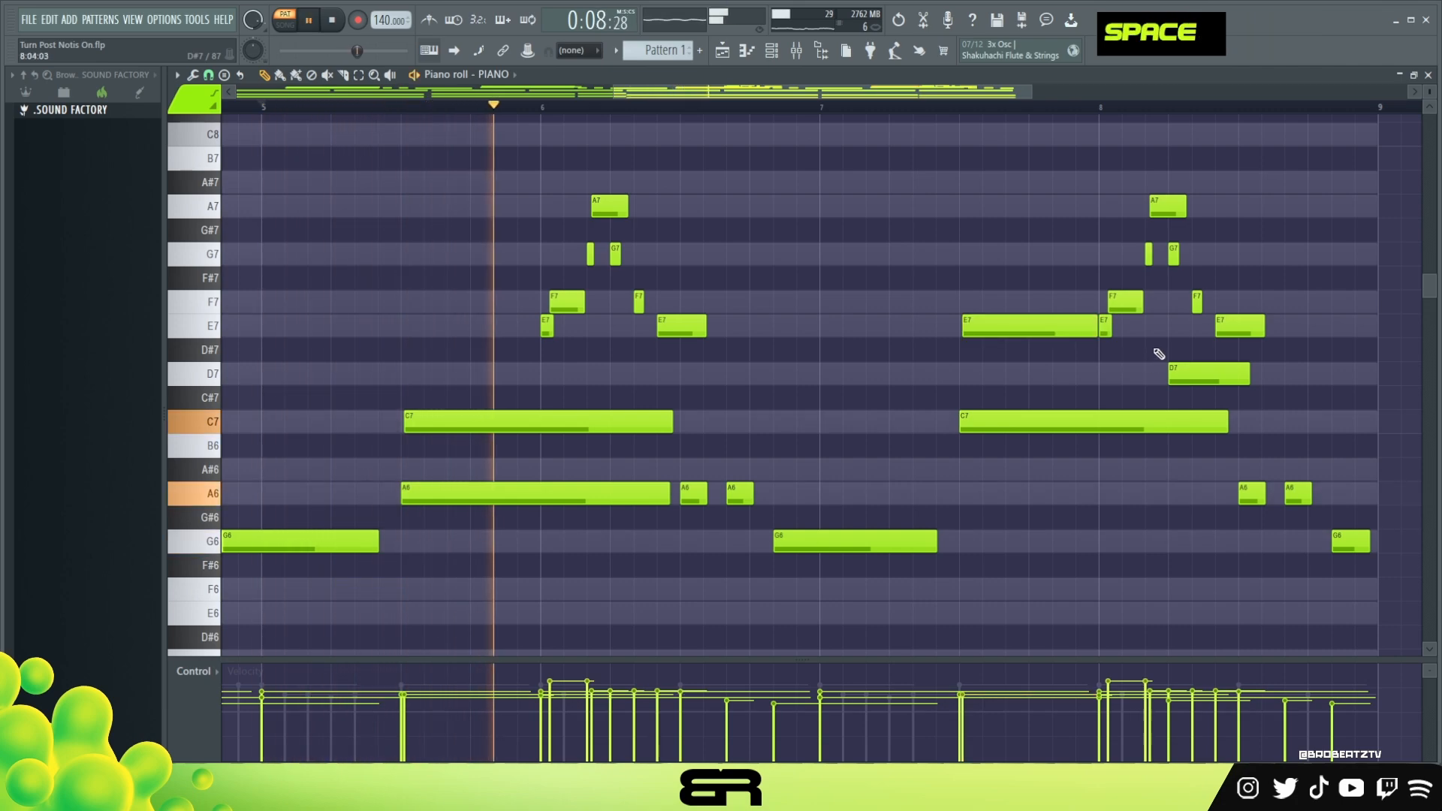
left_click_drag(1264, 326, 1220, 330)
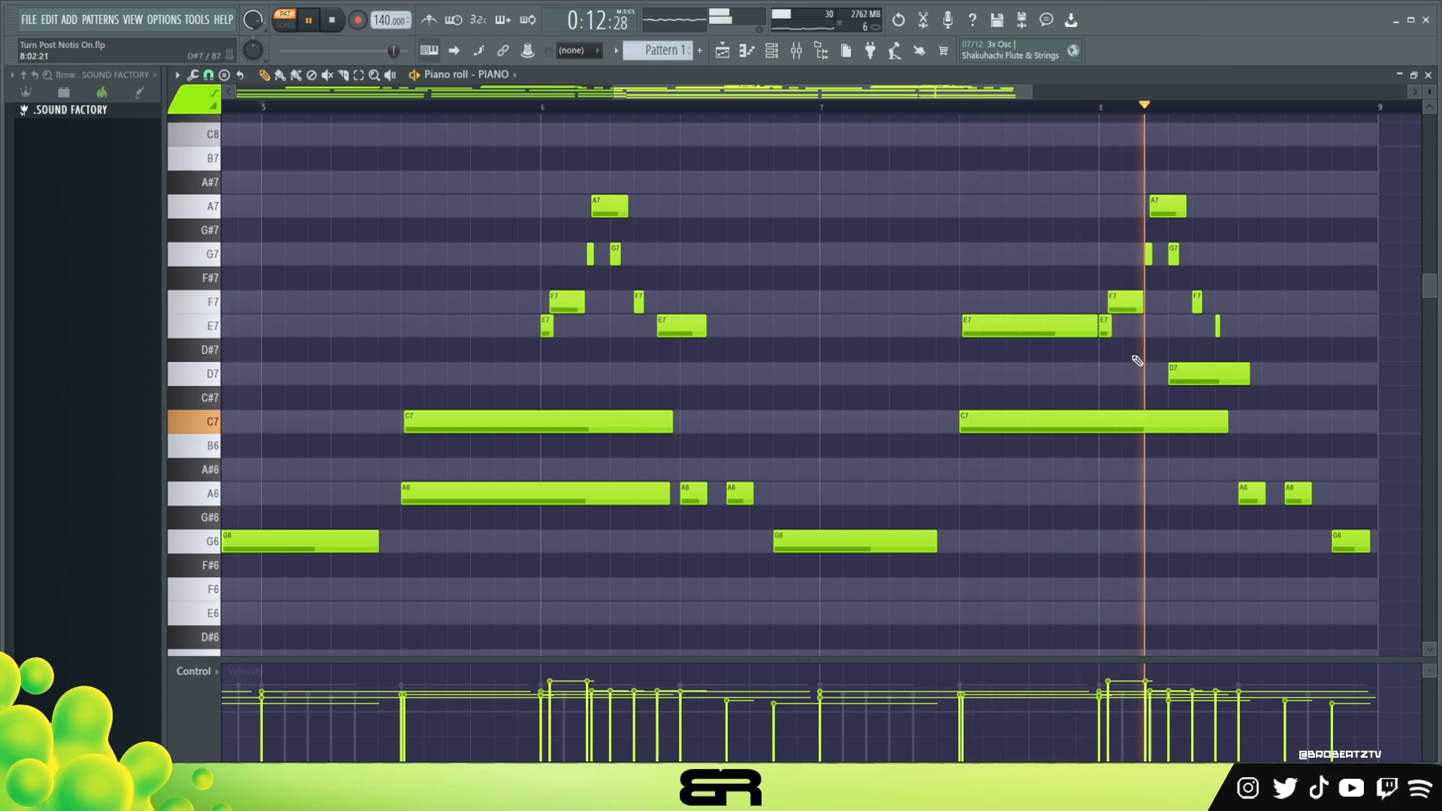
left_click(1115, 301, "alt")
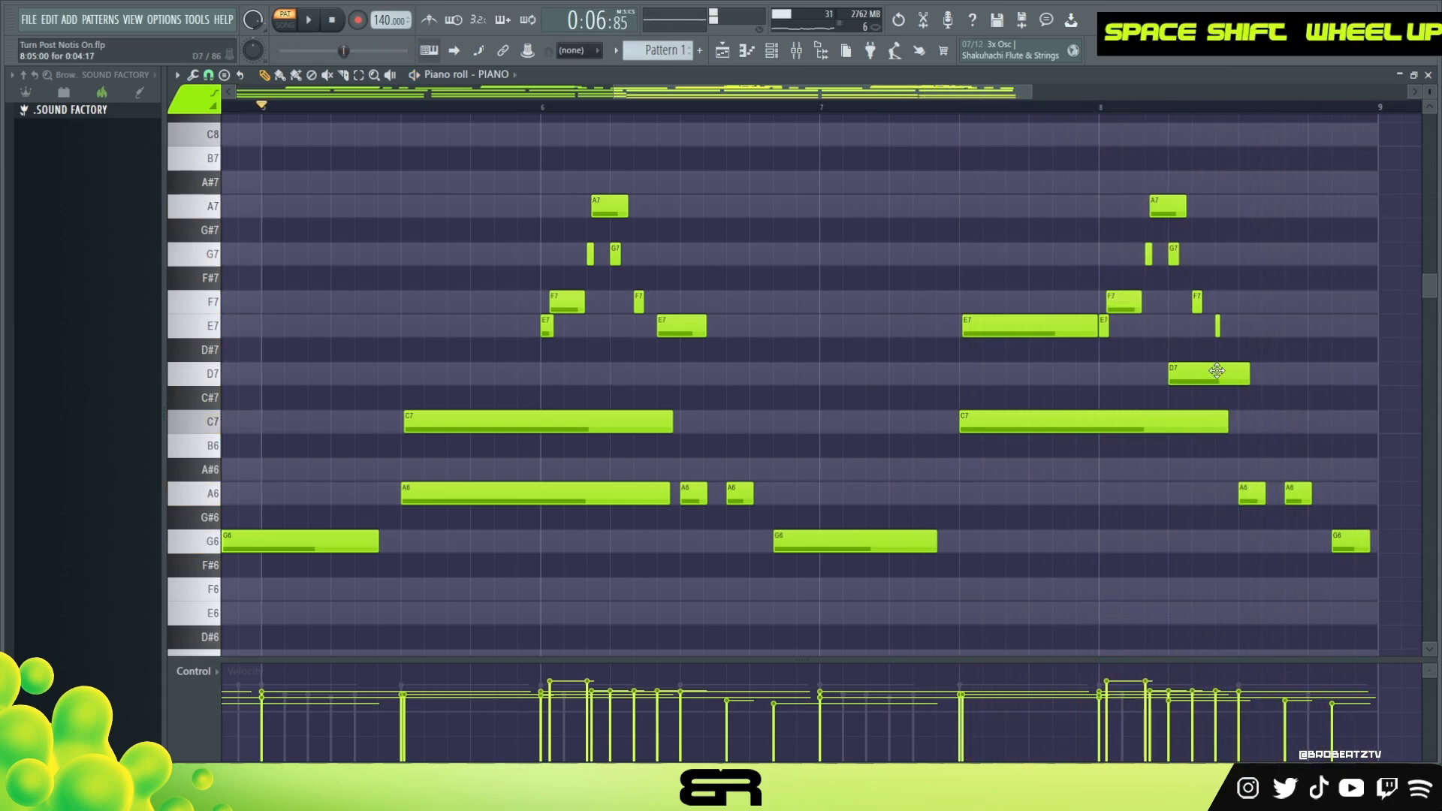
Add a C7 note in the second half of bar 8, shortened to end before bar 9 and nudged slightly later.
left_click(1296, 425)
key("space")
left_click(1398, 421, "ctrl")
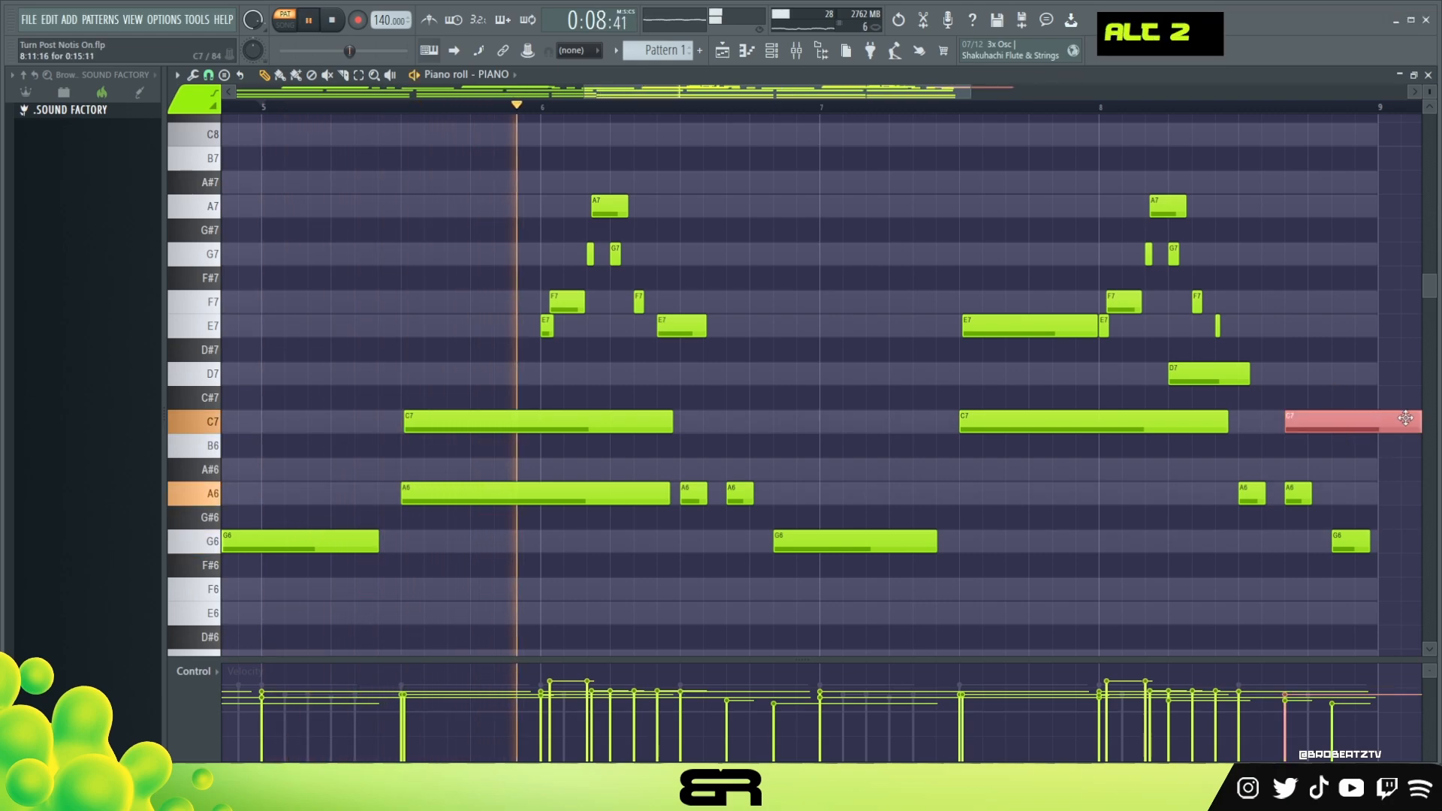
right_click(1405, 419)
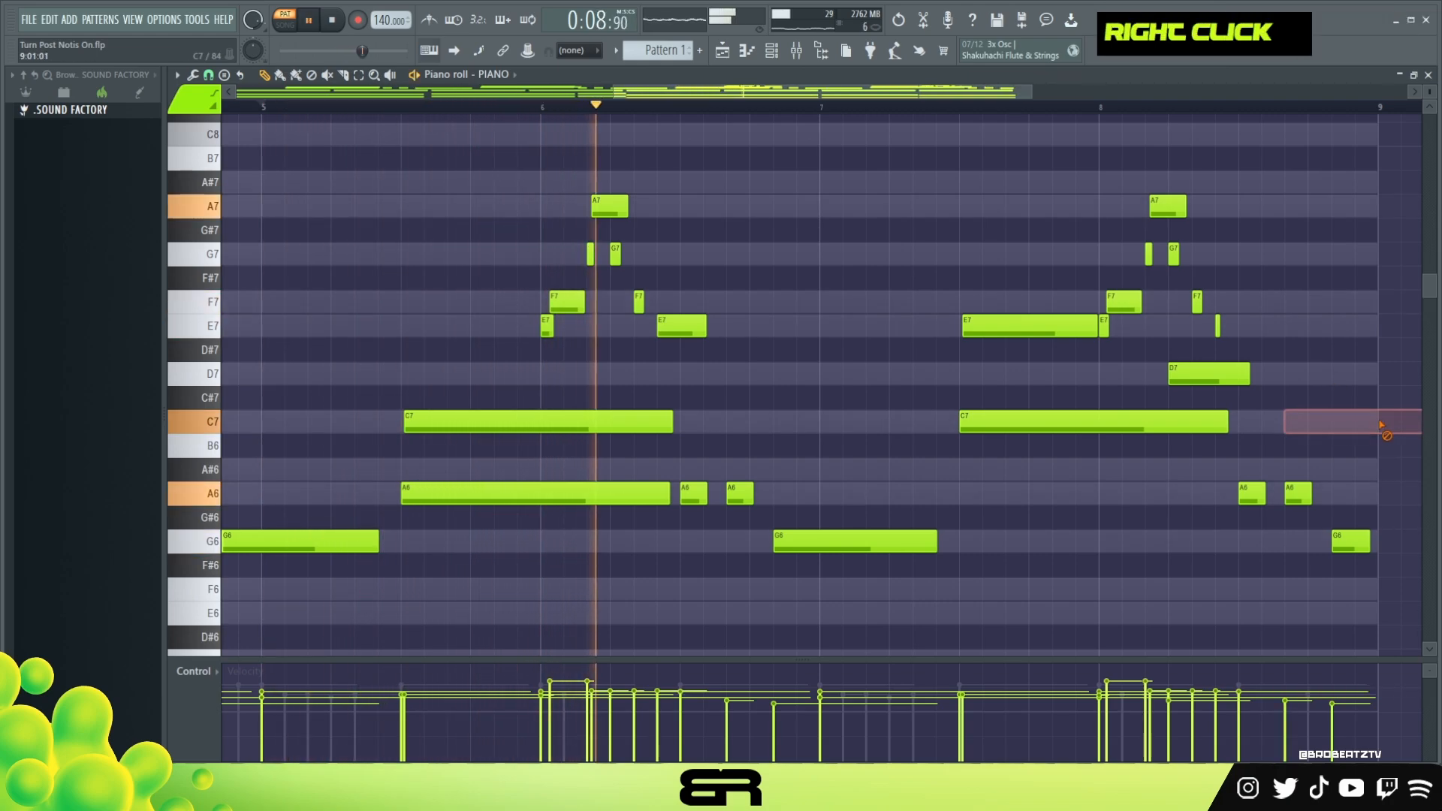
left_click(1288, 427, "alt")
left_click(1322, 423, "ctrl+alt")
scroll(1324, 429, "down", 3)
scroll(1324, 429, "down", 3, "shift")
scroll(1324, 429, "up", 1, "alt")
Audition the piano counter-melody through the end of bar 8, and check the complete part from the start.
key("space")
key("space")
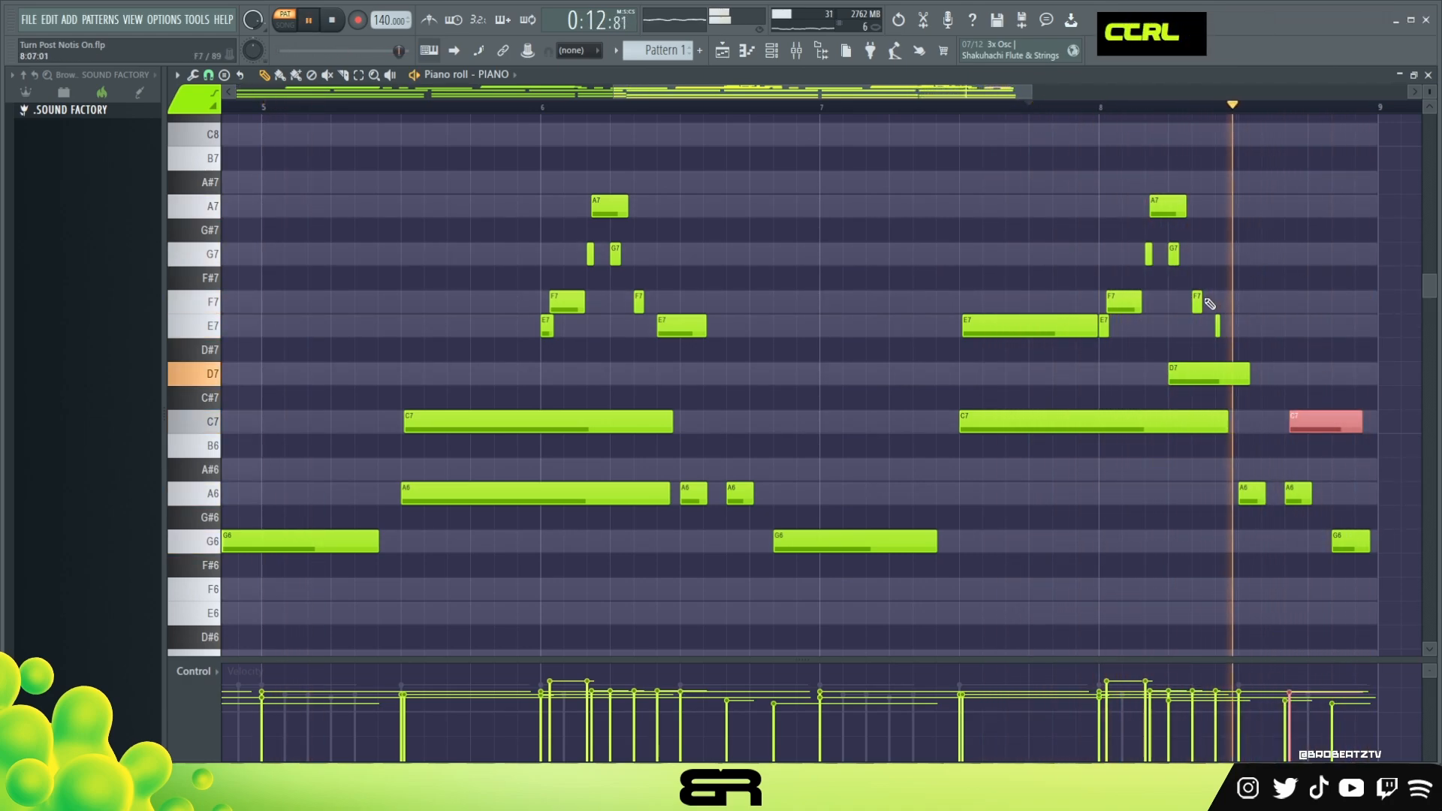
key("ctrl")
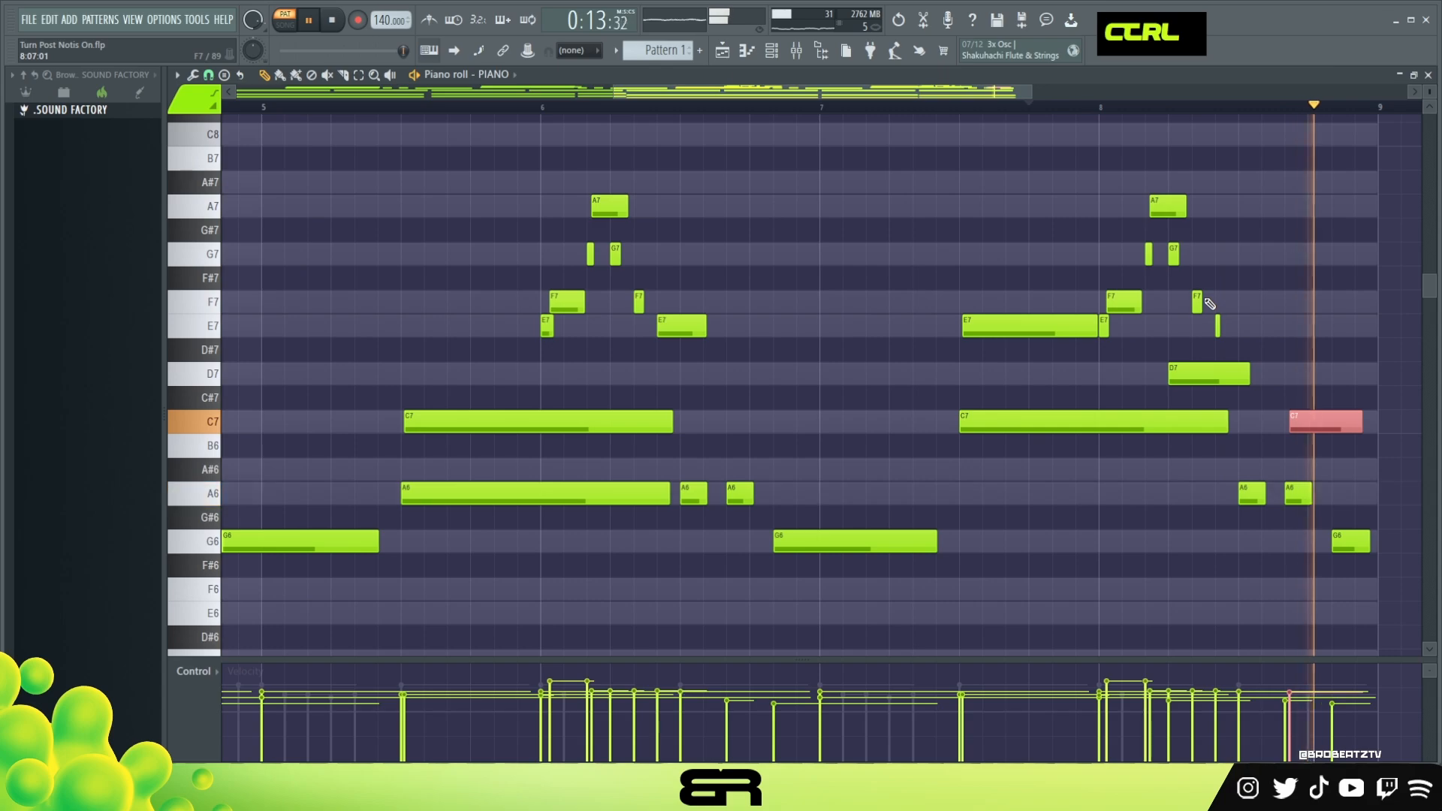
right_click(859, 372, "ctrl")
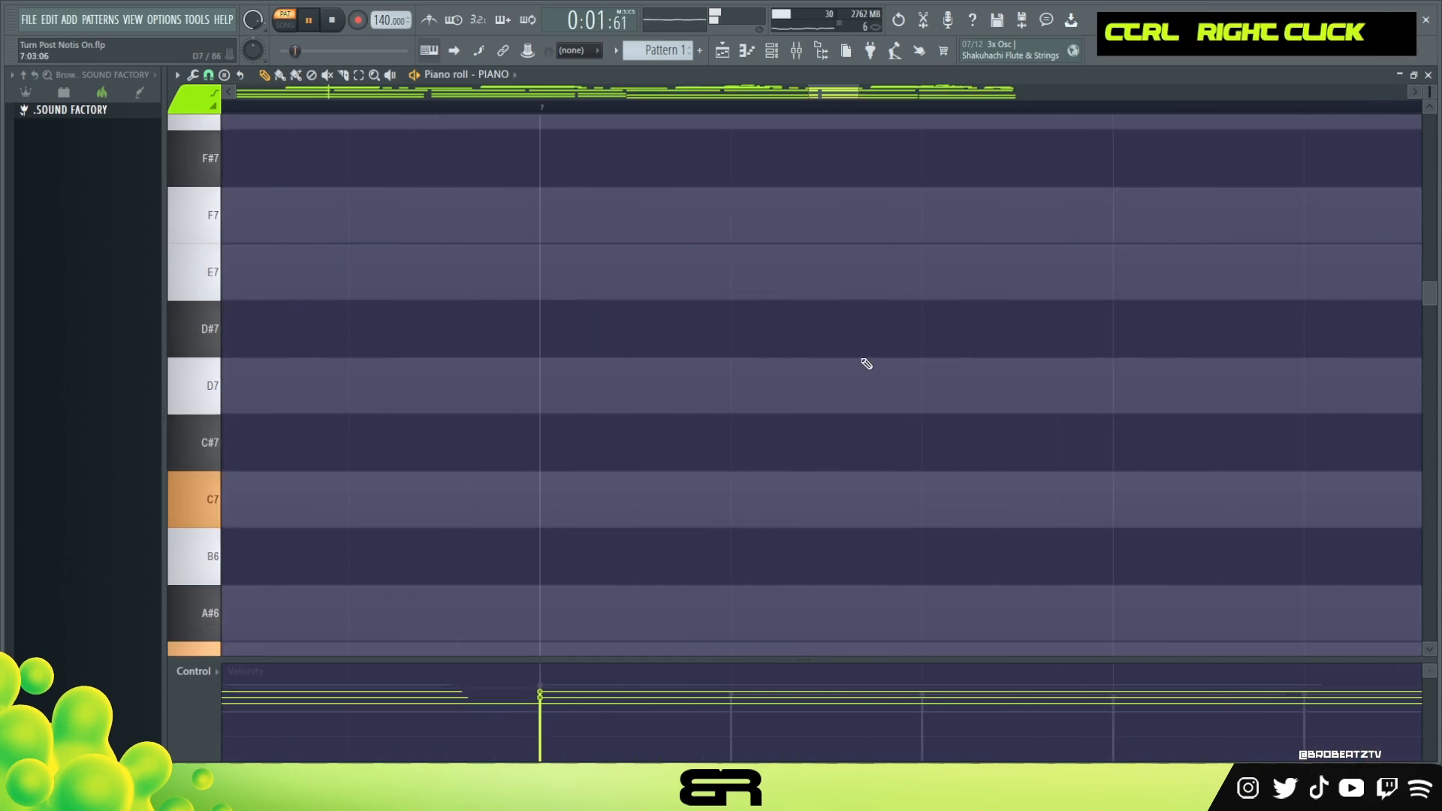
right_click(866, 364, "ctrl")
key("space")
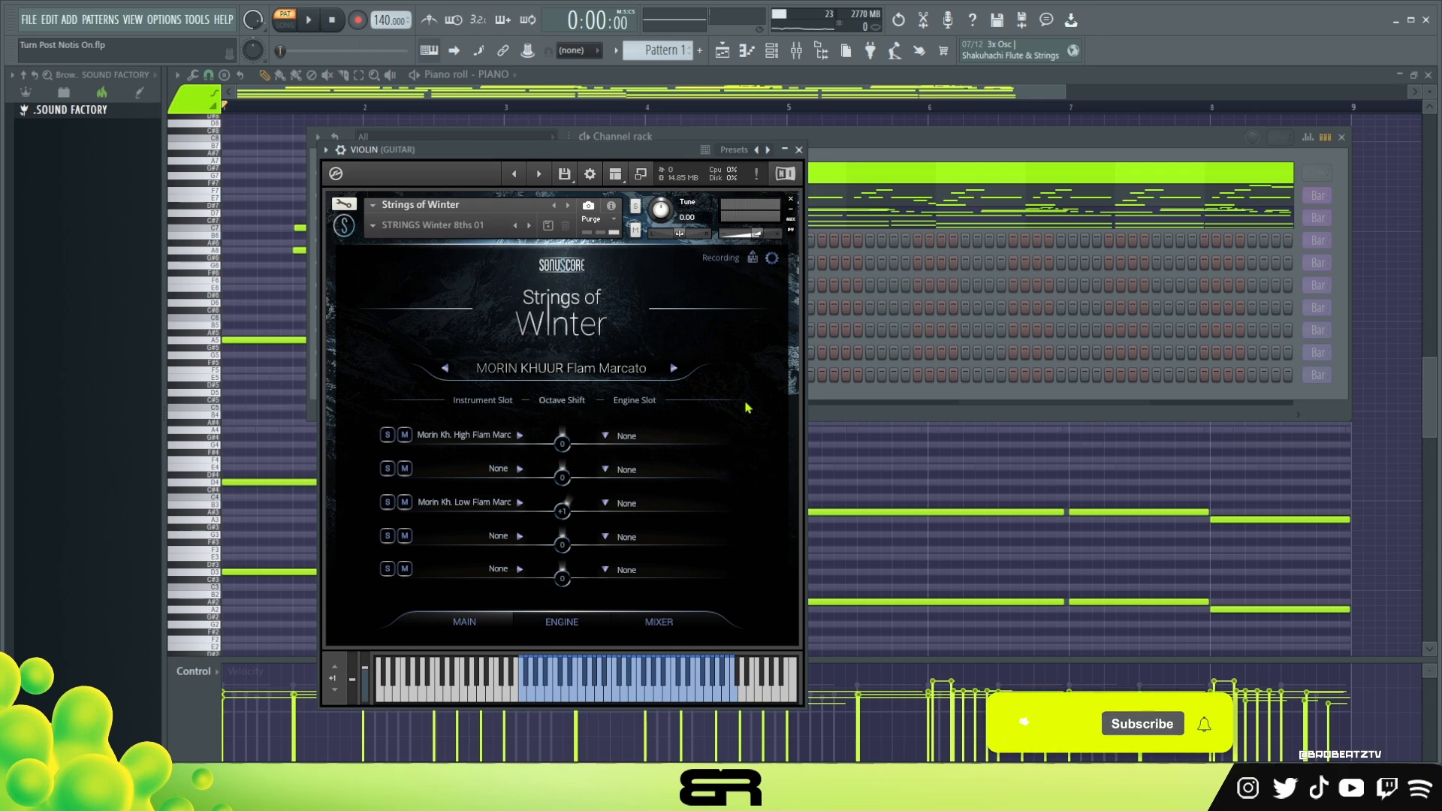
Preview the MORIN KHUUR Flam Marcato strings on the VIOLIN channel, and open that channel's piano roll.
left_click(675, 702)
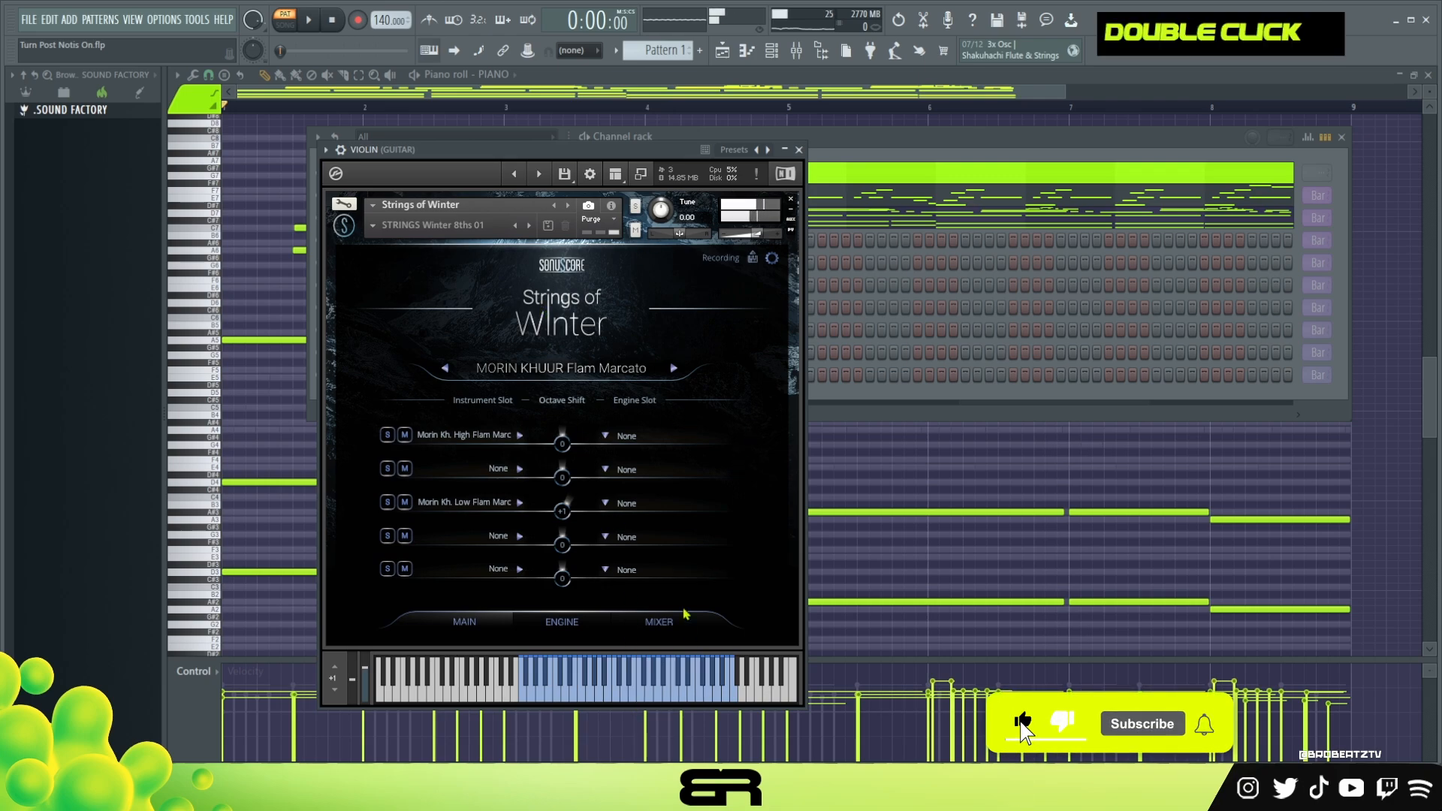
left_click(799, 150)
right_click(565, 247)
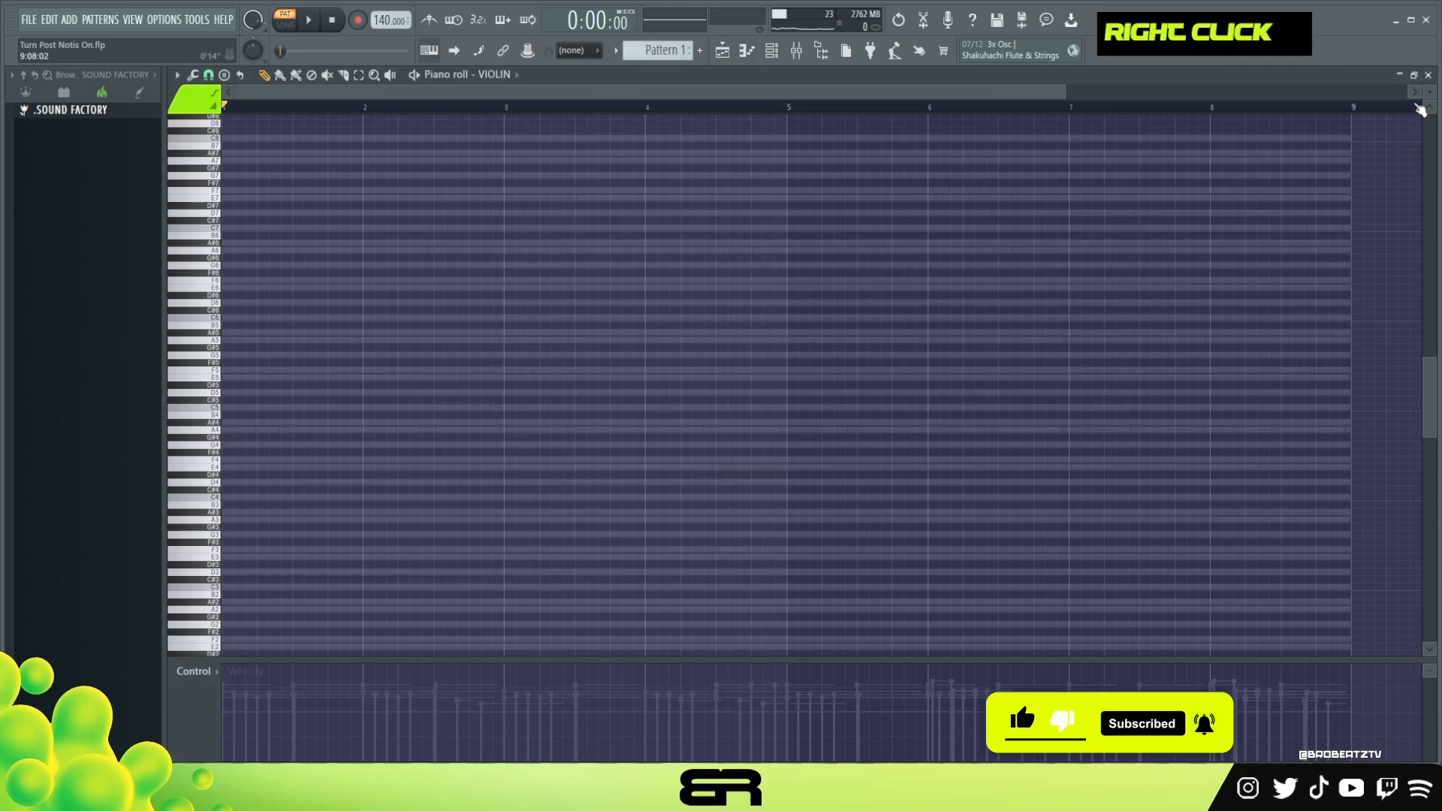
scroll(505, 382, "up", 5)
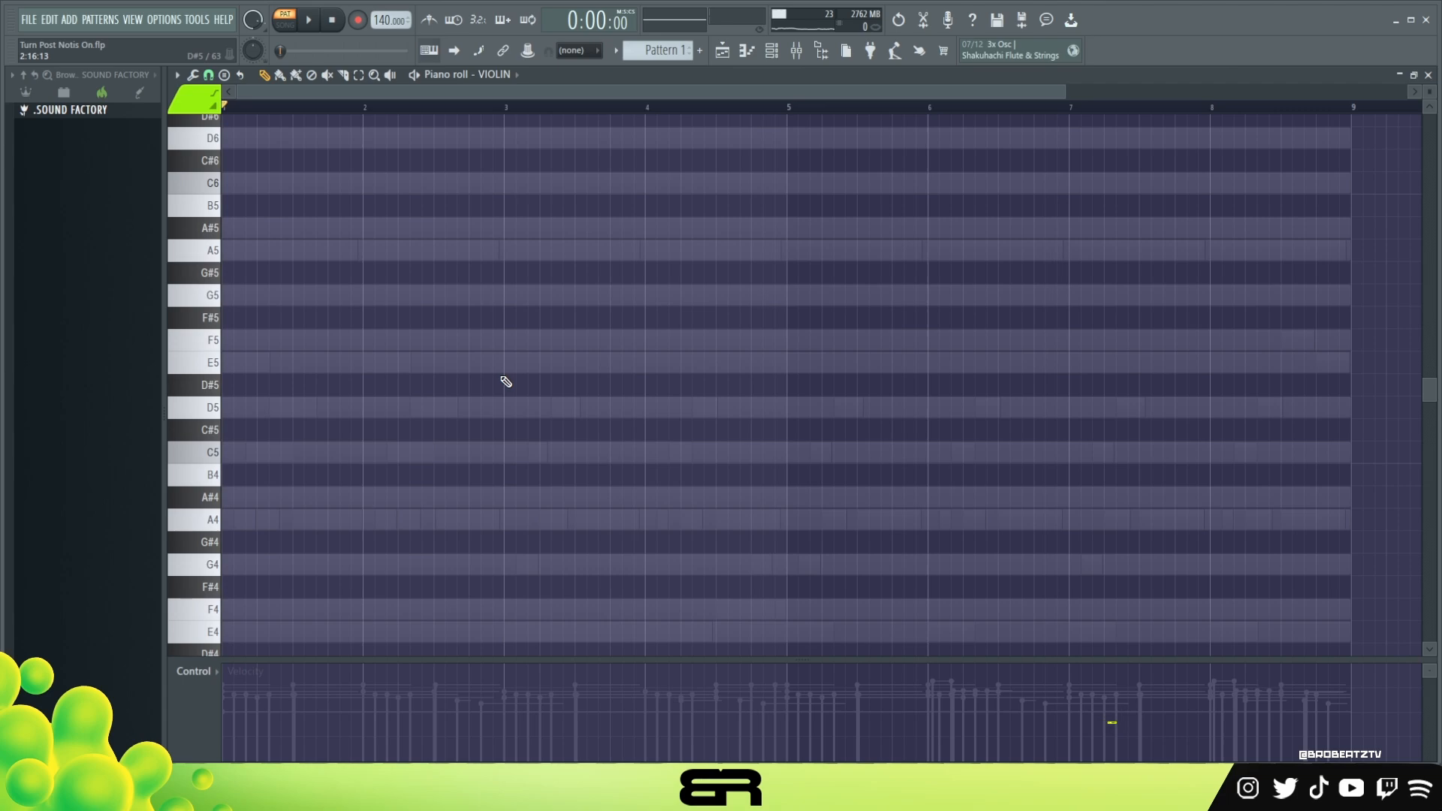
Draw a D5 violin note across bars 1 and 2, and copy it to an E5 note starting midway through bar 3.
left_click_drag(259, 414, 485, 439)
left_click(295, 407, "ctrl")
left_click_drag(295, 407, 666, 353)
key("space")
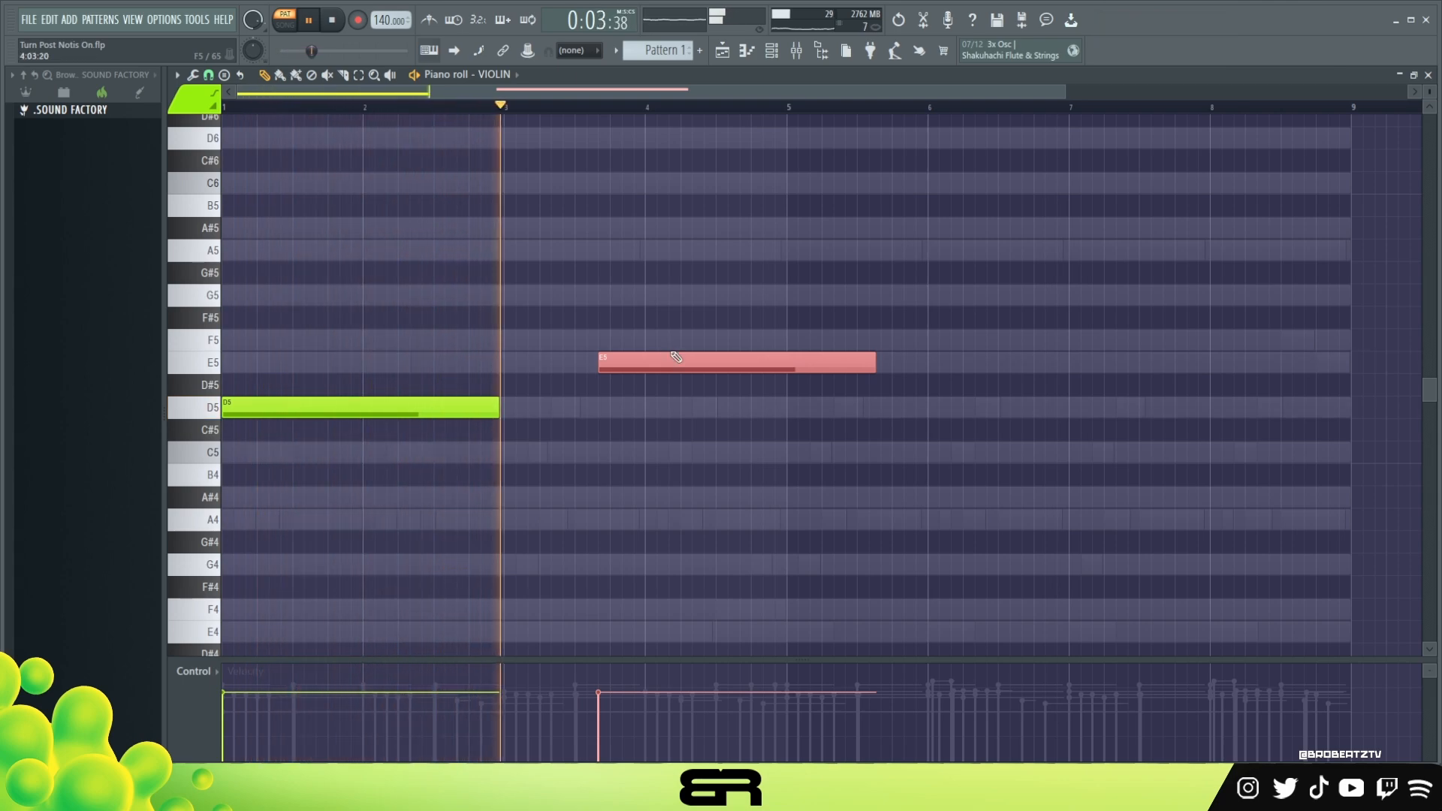
left_click_drag(676, 357, 653, 357)
key("space")
key("space")
left_click(492, 99)
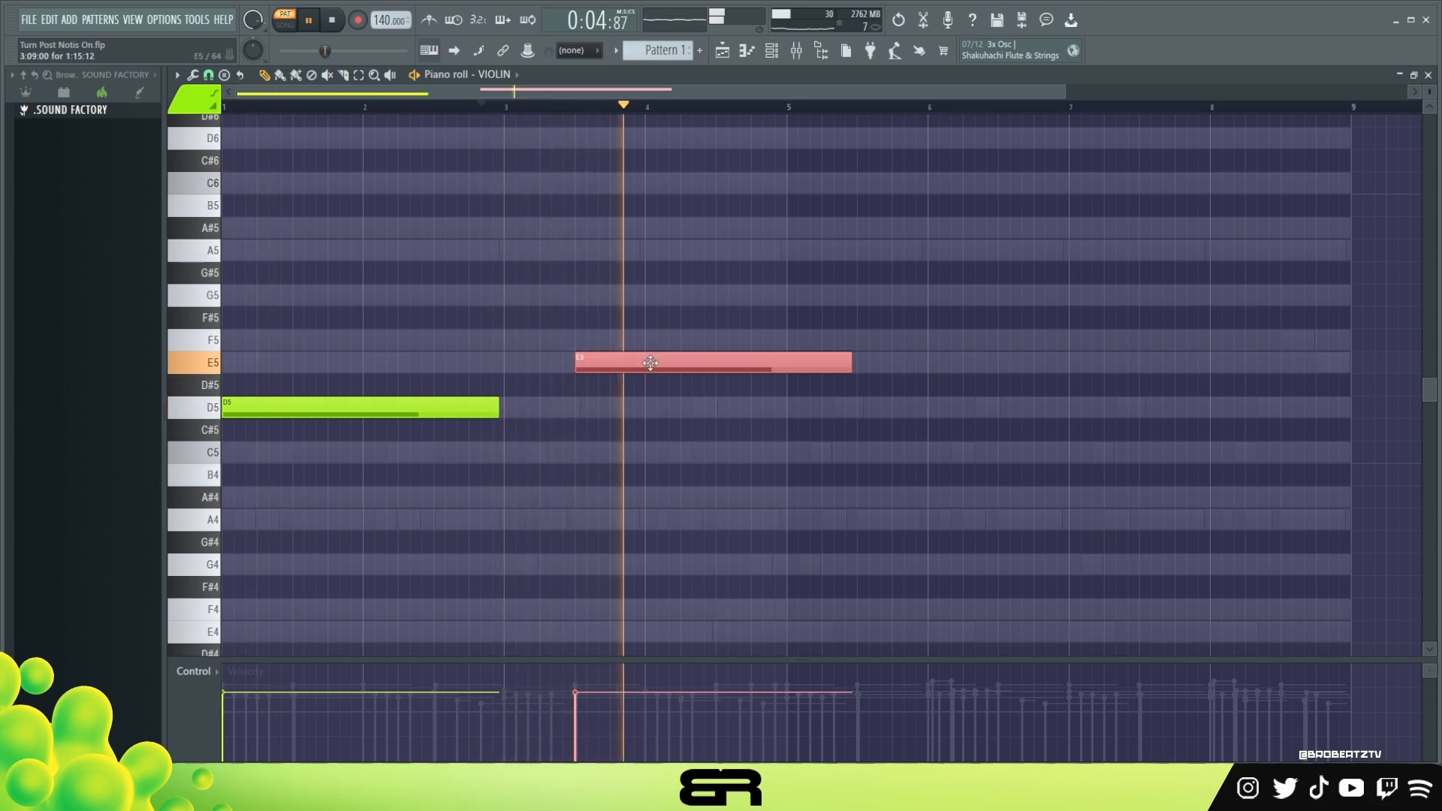
Add an A5 violin note of about two bars starting midway through bar 4, and audition it.
key("space")
left_click(722, 347)
key("space")
key("space")
left_click_drag(754, 339, 826, 250)
key("space")
key("space")
key("space")
Add a two-bar A4 violin note at the start of bar 5, and duplicate it at bar 7.
left_click(751, 239, "ctrl")
key("ctrl+Down")
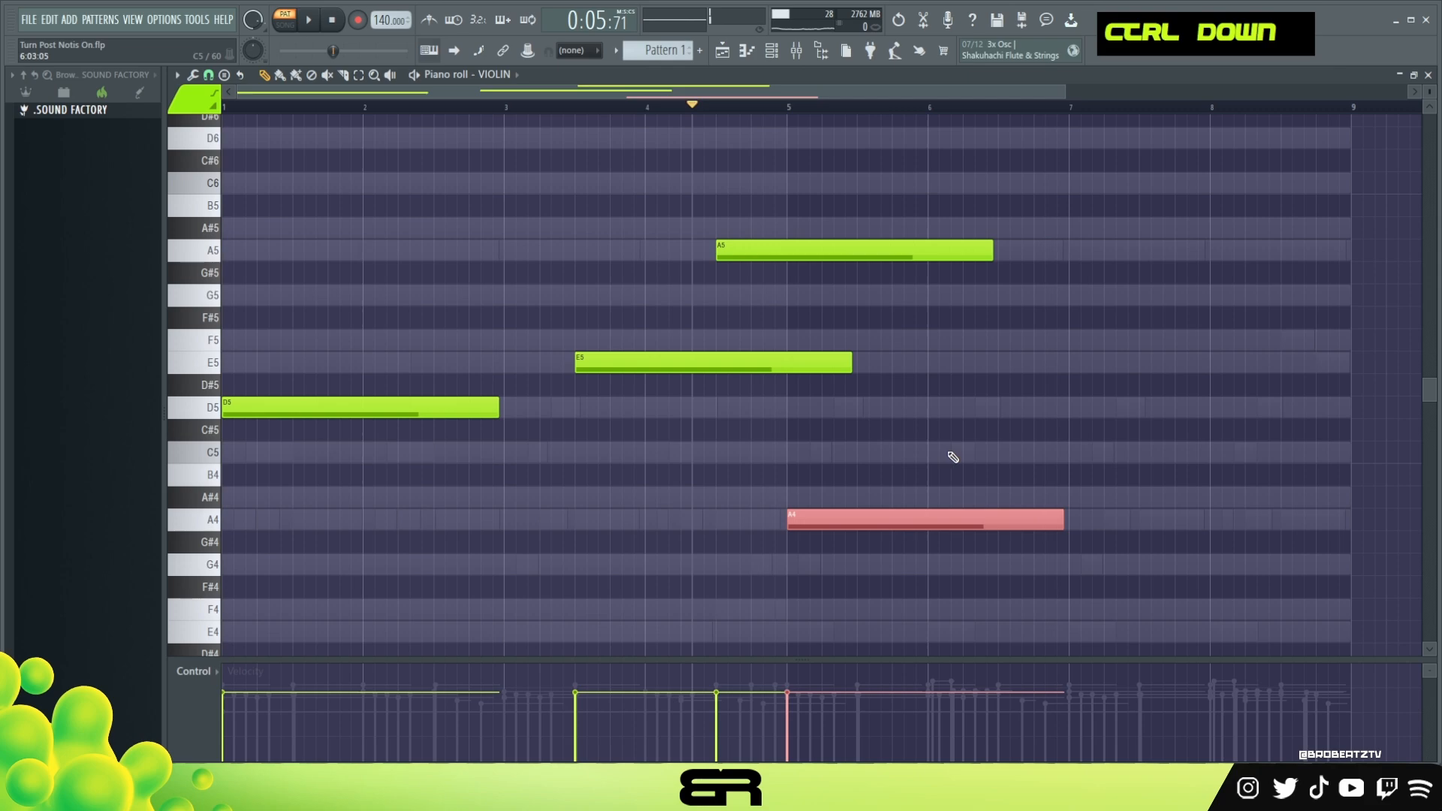
left_click_drag(867, 509, 1153, 519, "shift")
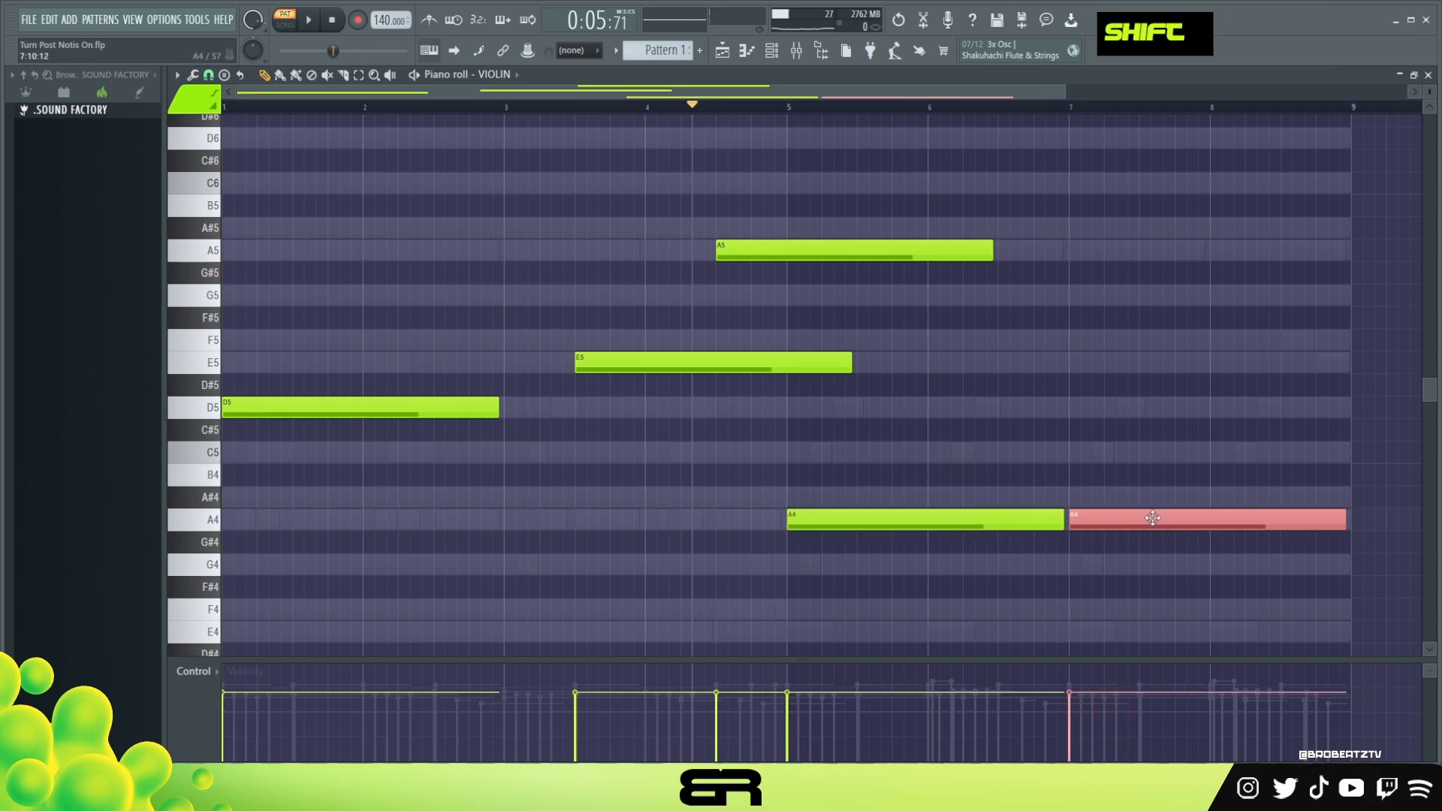
Copy the E5 and A5 notes into bars 7 and 8 shortened to fit the pattern, shifting and lengthening the E5 copy.
left_click_drag(856, 194, 1146, 380, "ctrl")
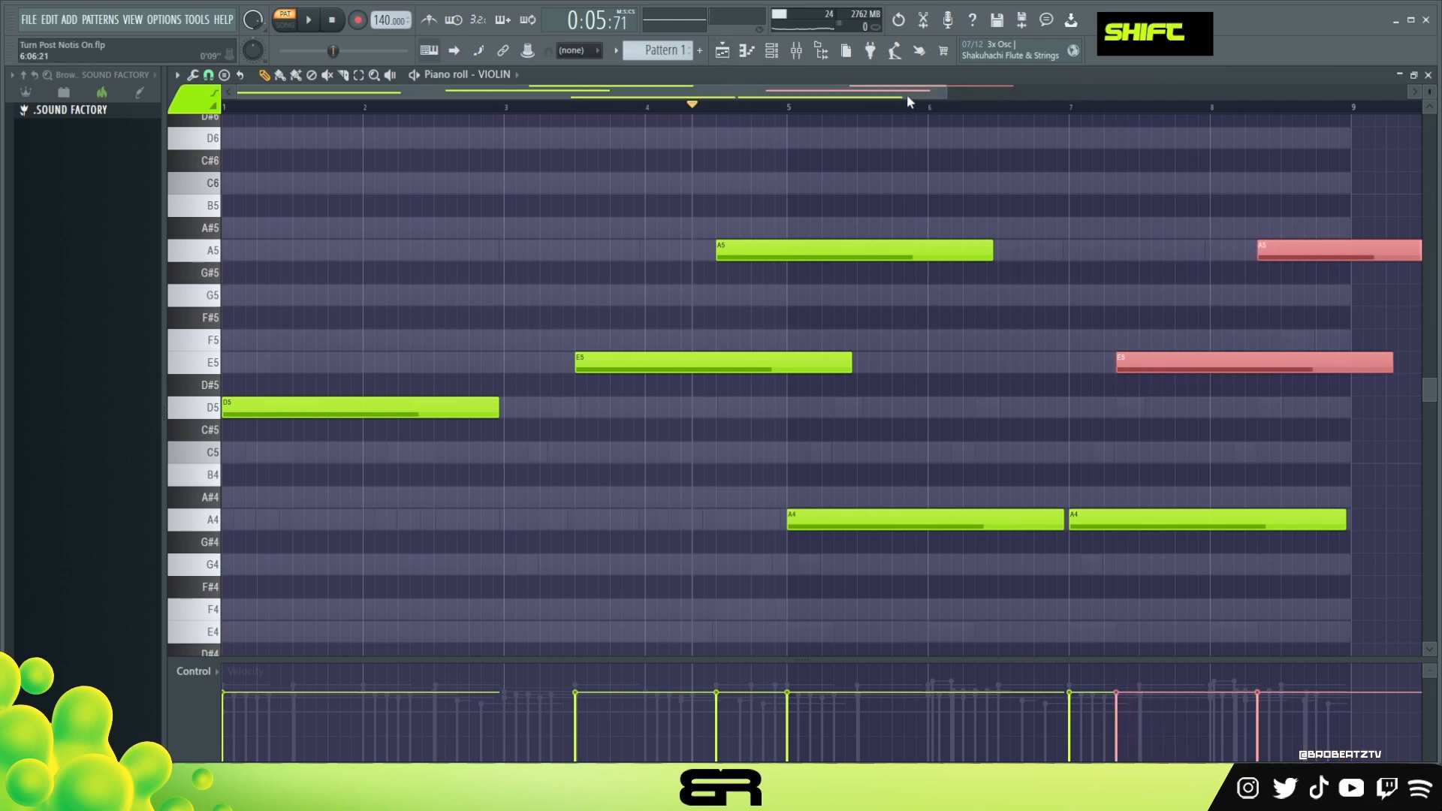
scroll(1350, 306, "right", 3)
left_click_drag(1317, 363, 1302, 364, "alt")
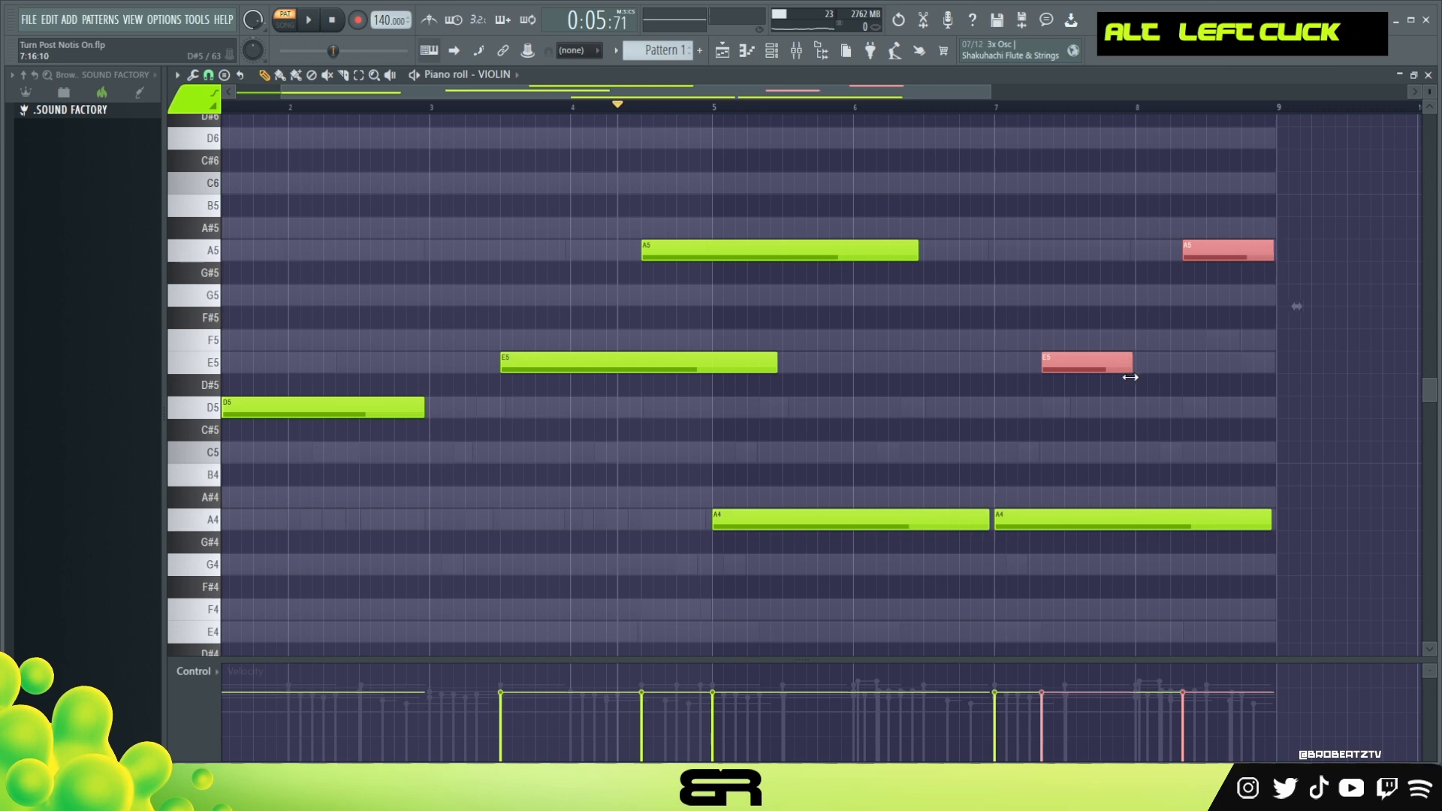
key("space")
left_click_drag(1098, 370, 1200, 373)
Lower the velocity of all violin notes slightly.
key("ctrl+a")
scroll(930, 267, "down", 4, "alt")
scroll(930, 273, "up", 1, "alt")
right_click(898, 348)
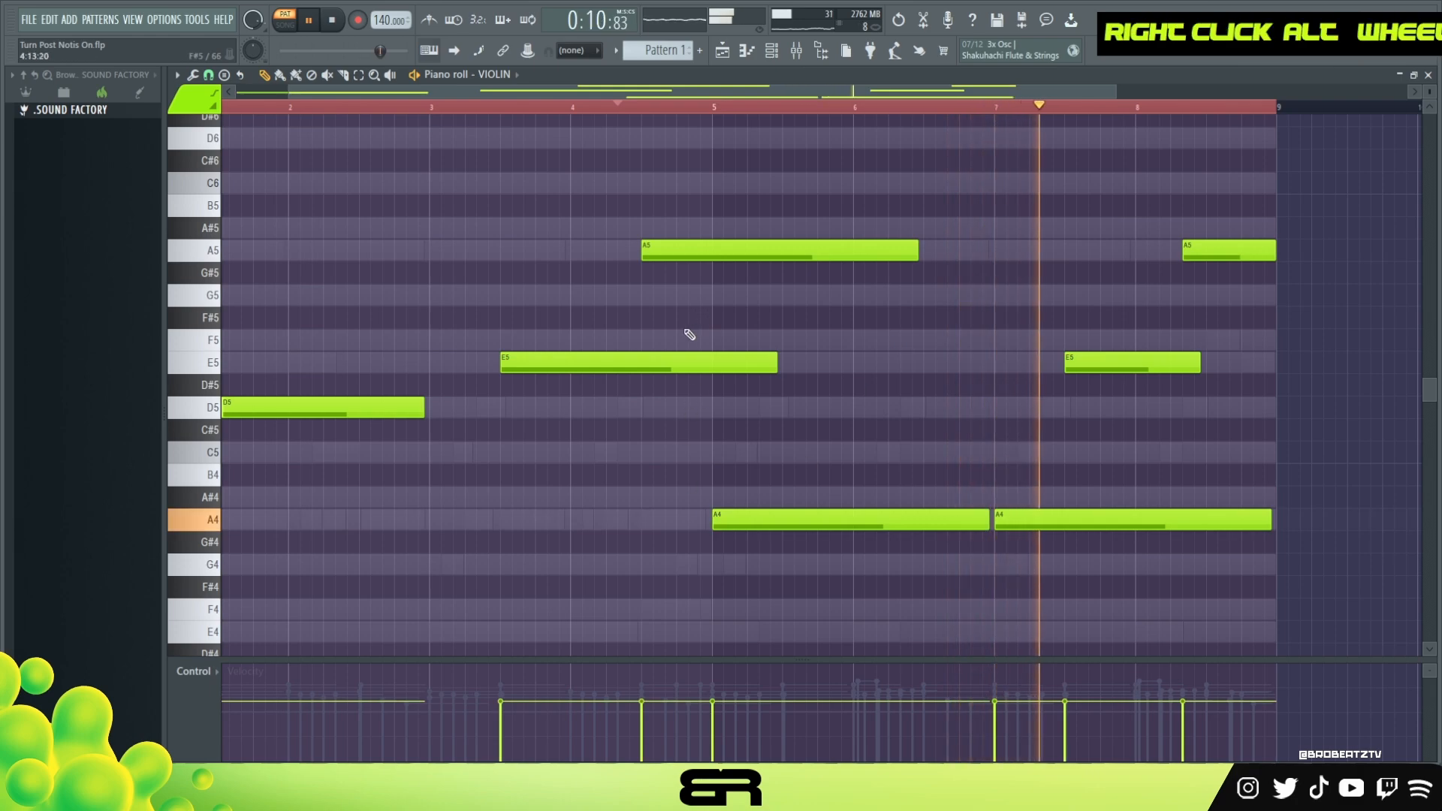
Move the last E5 note to the start of bar 8 and the last A5 to mid-bar 8, trimmed to end at bar 9.
key("space")
key("space")
left_click_drag(1105, 362, 1235, 362)
right_click(1010, 107)
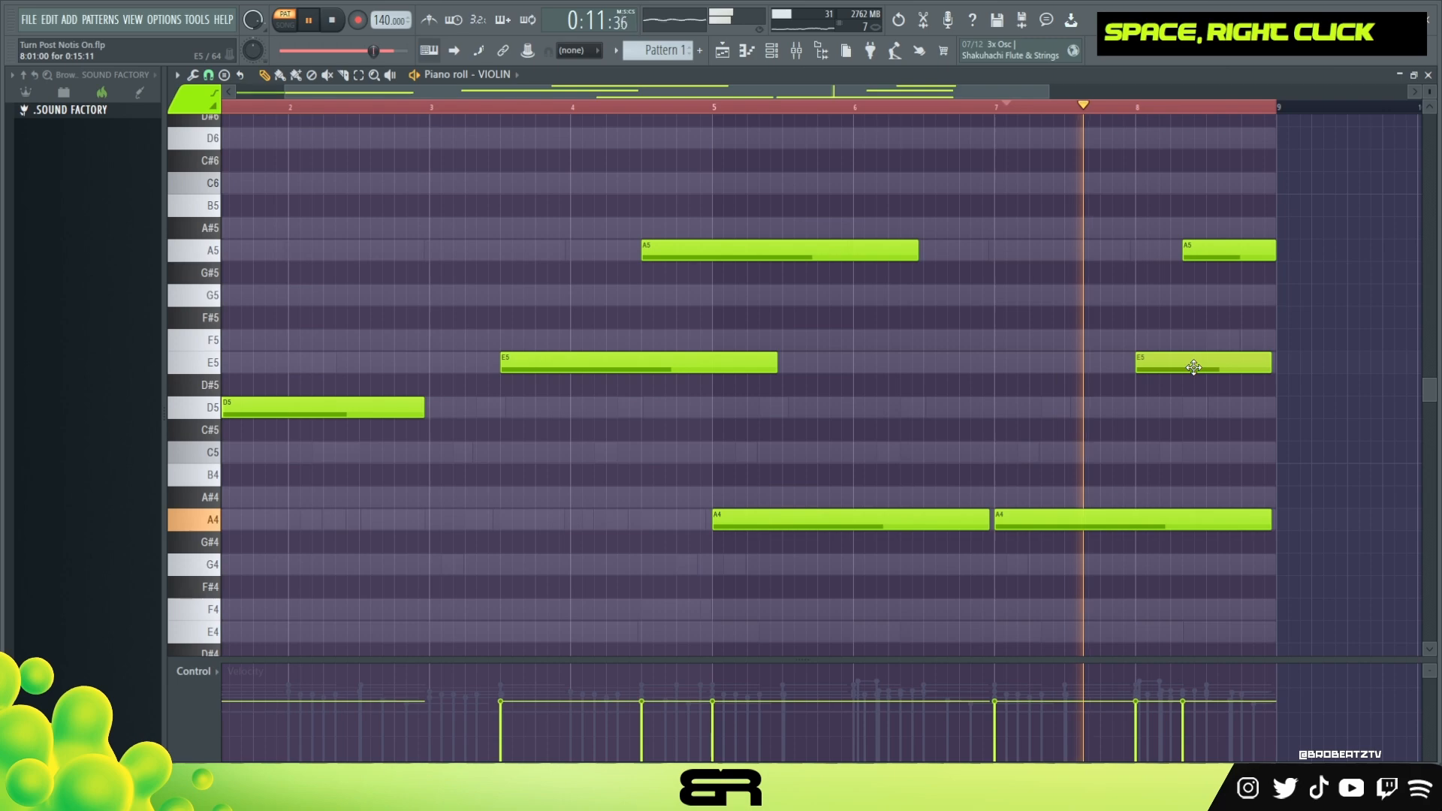
key("space")
key("space")
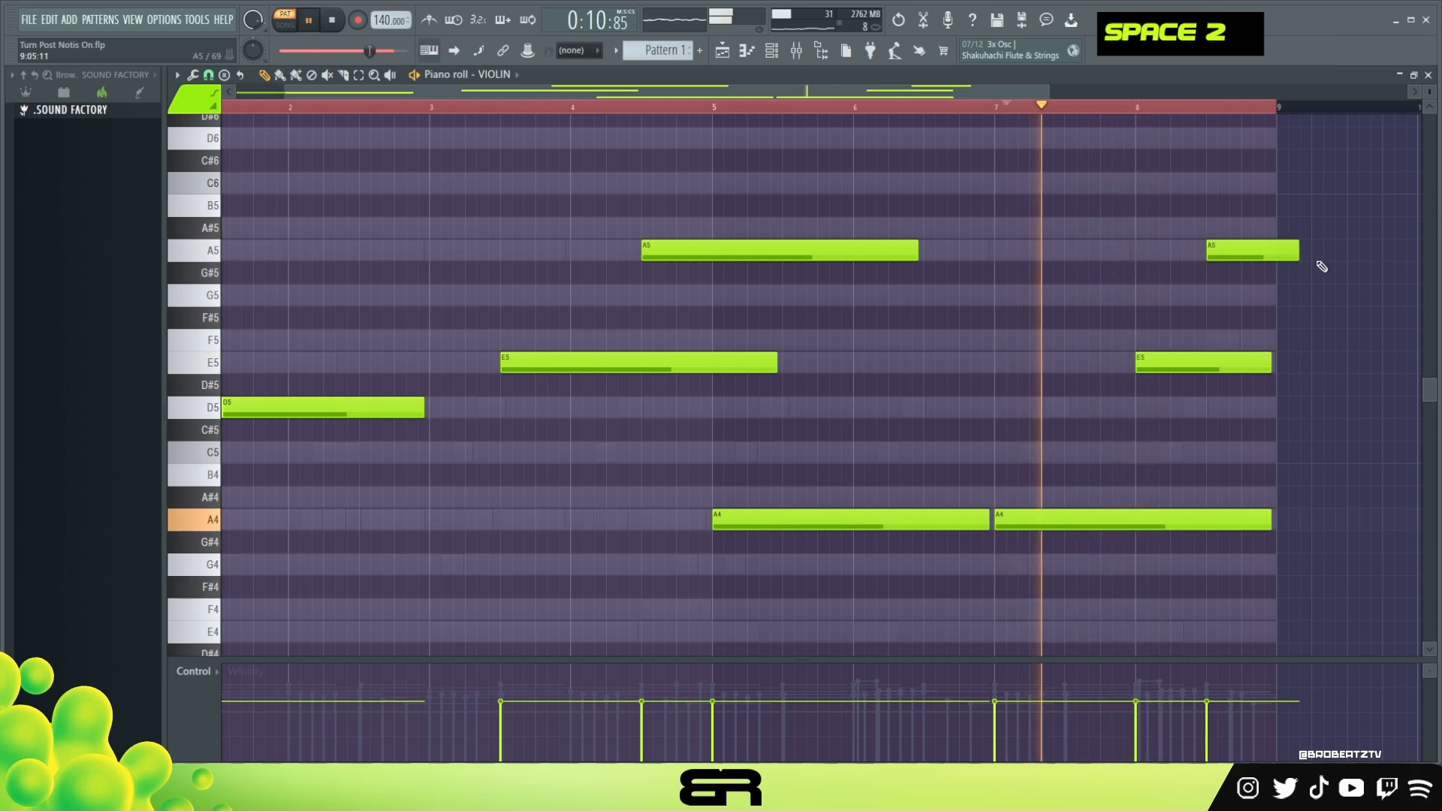
left_click_drag(1298, 255, 1289, 255, "alt")
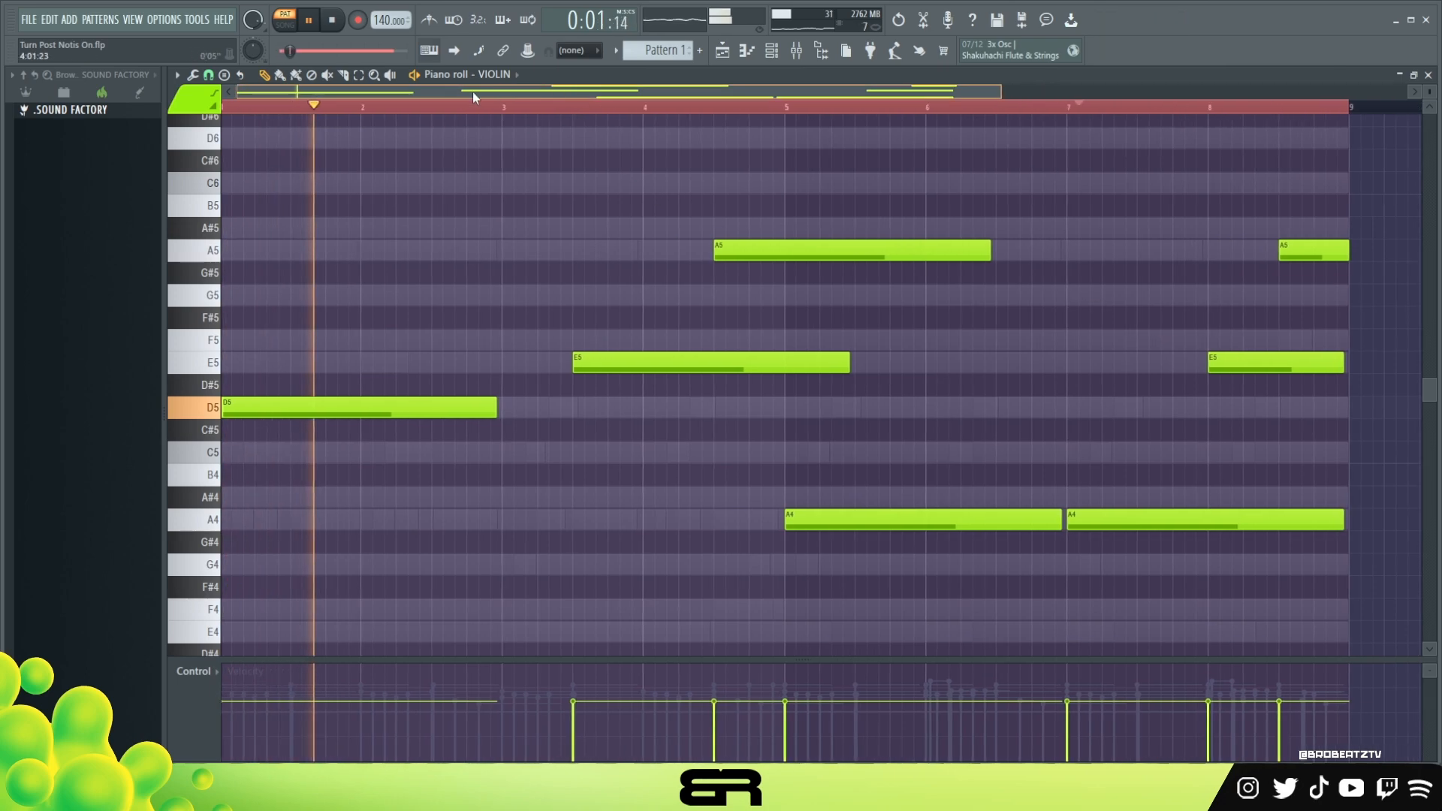
Shorten the bar 4 A5 note to end at bar 5, and the bar 3 E5 note to slightly overlap the A5's start.
left_click_drag(853, 363, 709, 372, "alt")
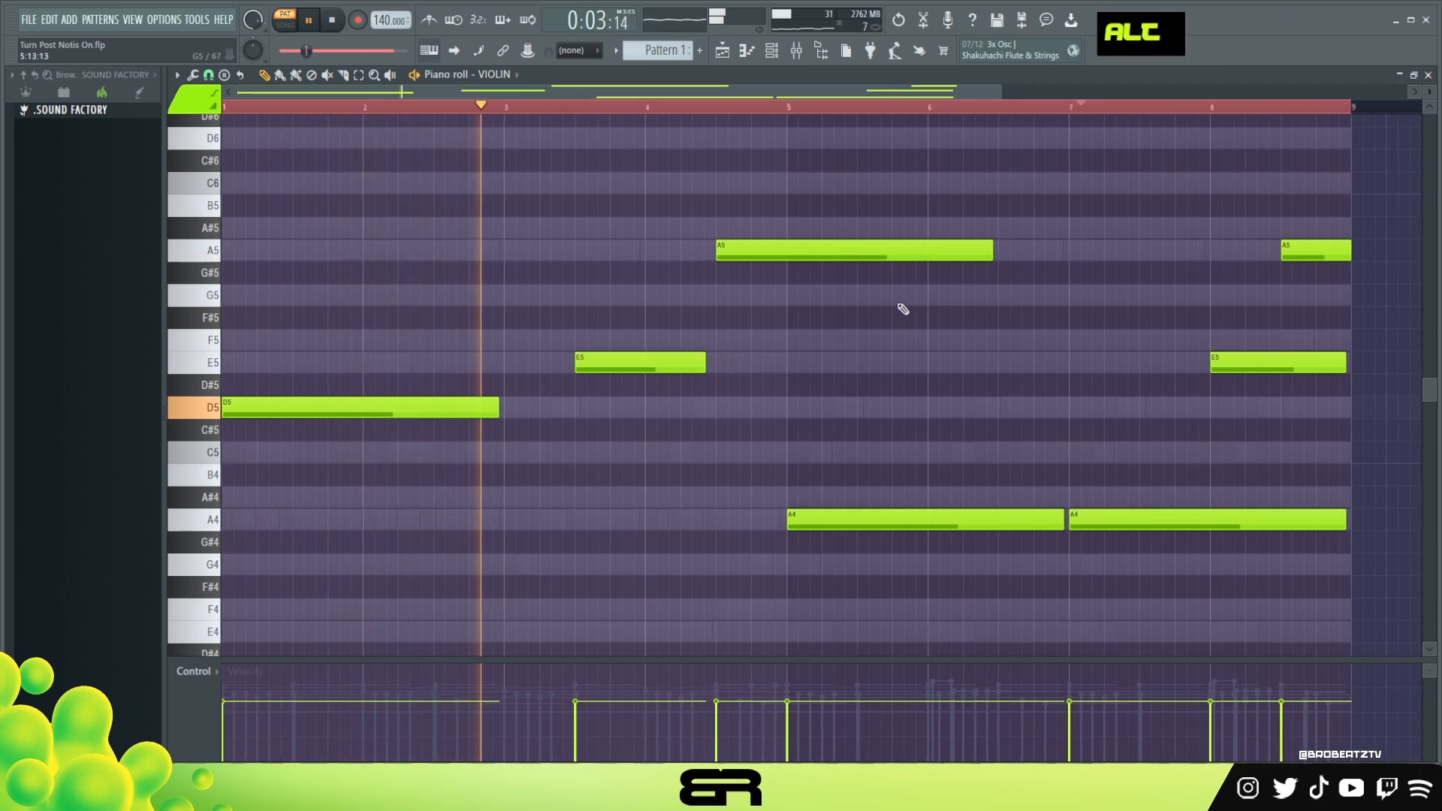
left_click_drag(991, 251, 785, 282, "alt")
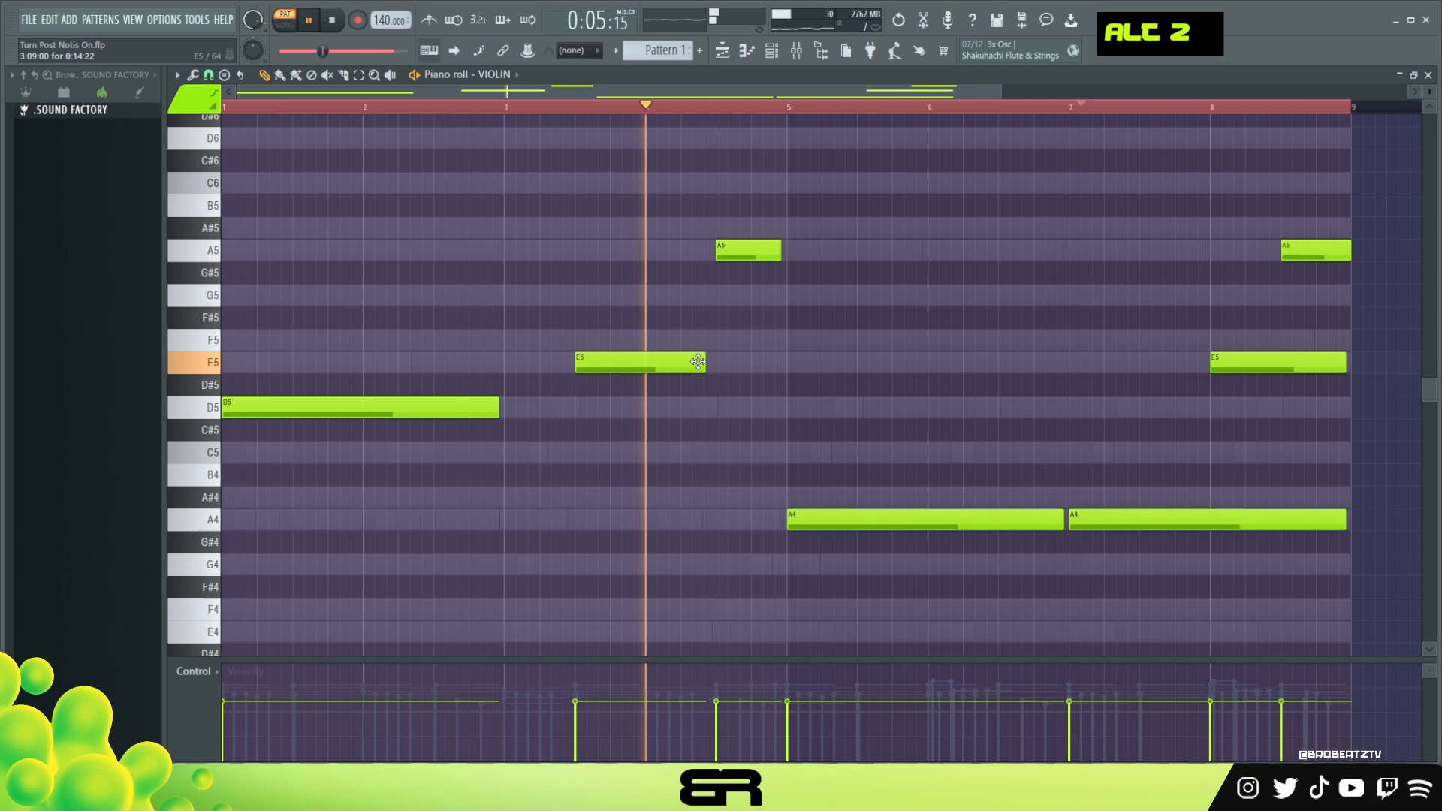
left_click_drag(706, 363, 747, 364, "alt")
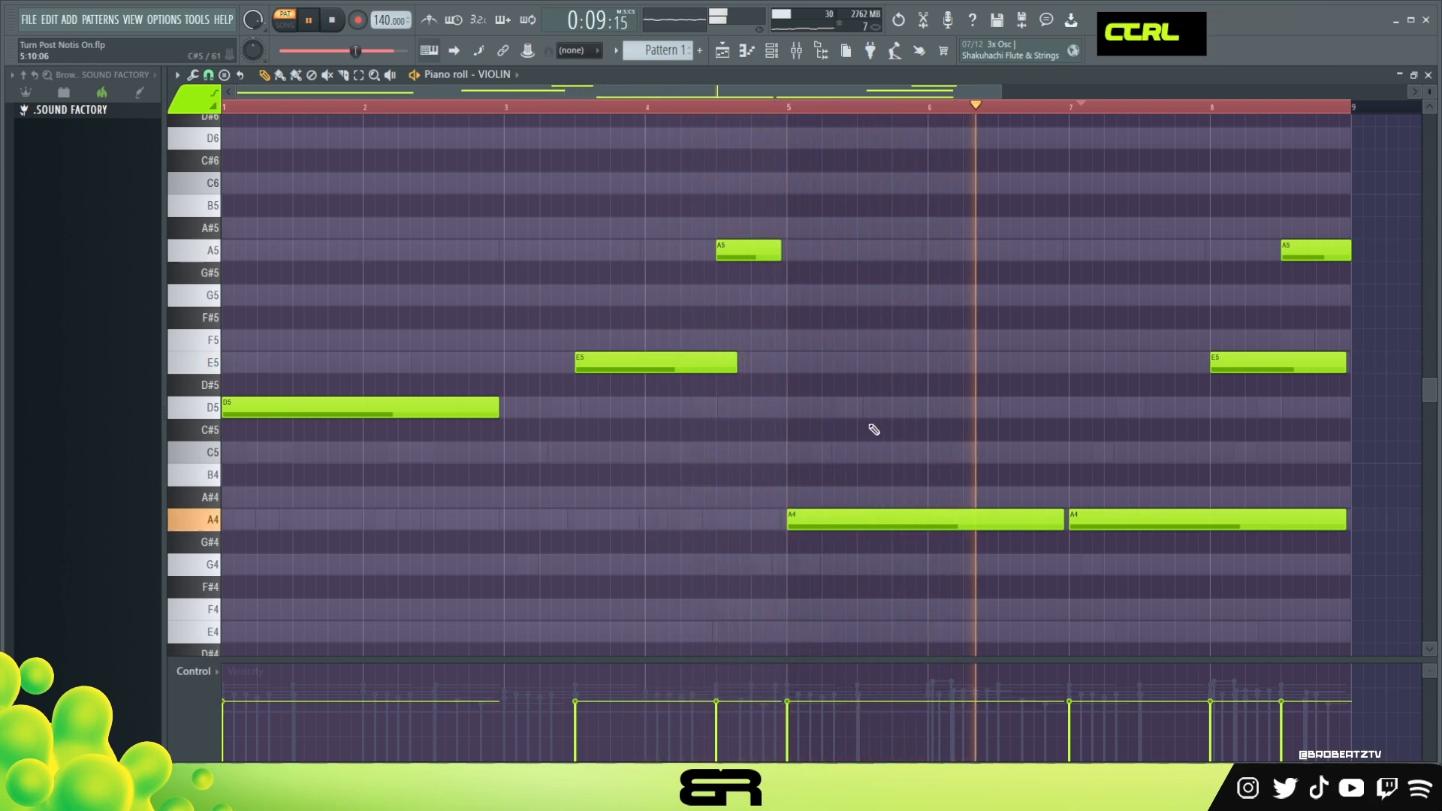
Lower the velocity of the two long A4 violin notes slightly, and clear the time selection.
left_click_drag(909, 424, 1166, 569, "ctrl")
right_click(1097, 404)
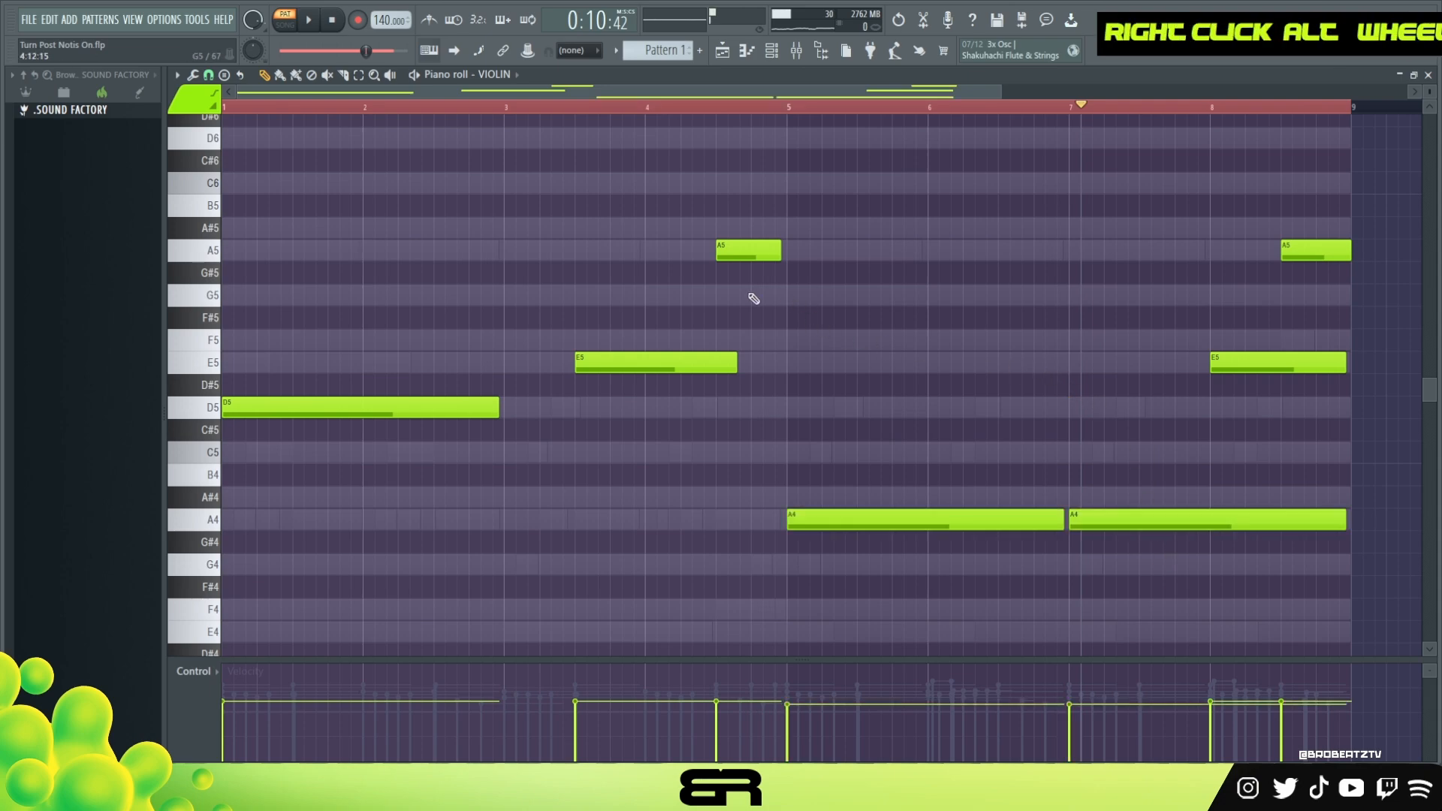
double_click(408, 120)
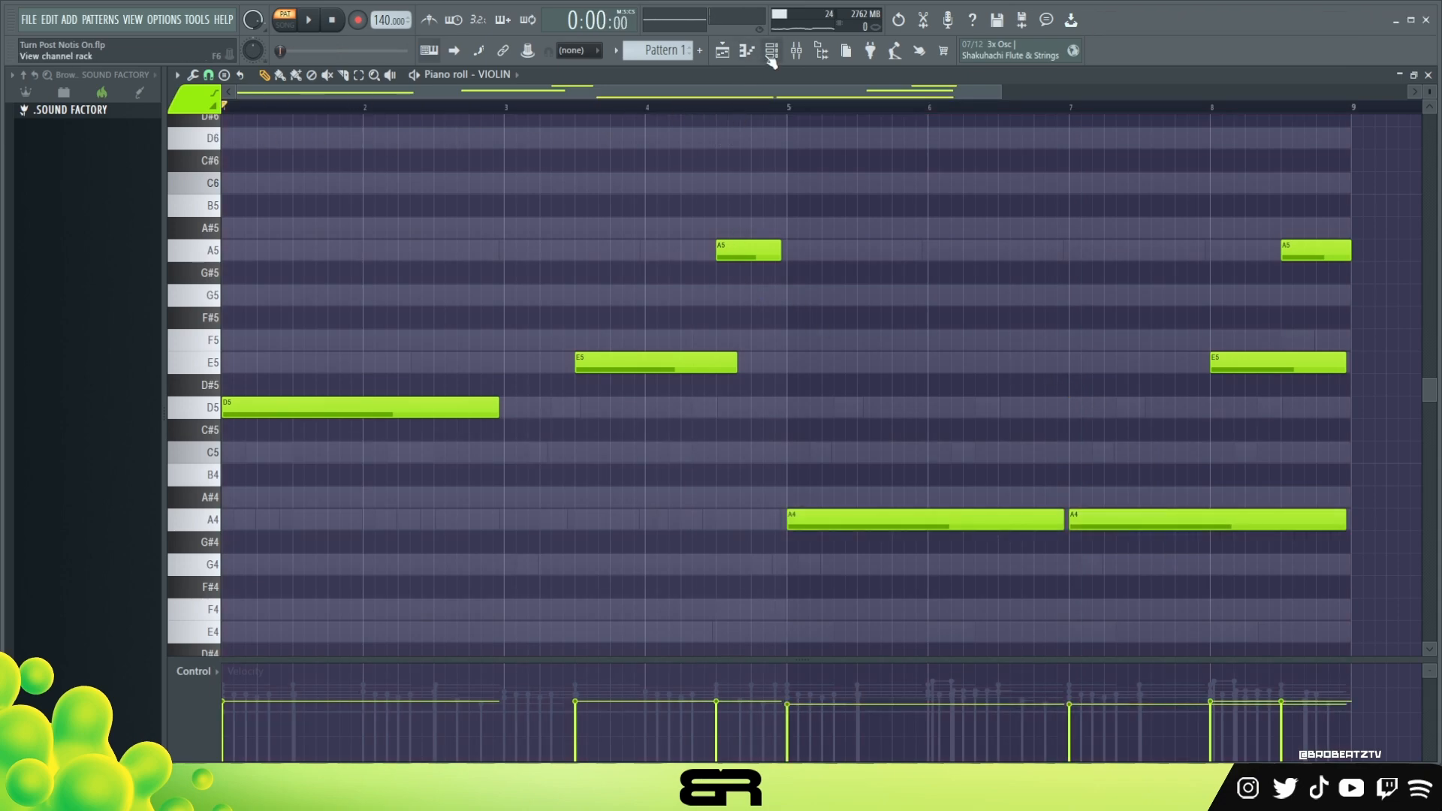
Check the Forest Kingdom 3 Music Box sound on the BELL channel, and open that channel's piano roll.
left_click(770, 59)
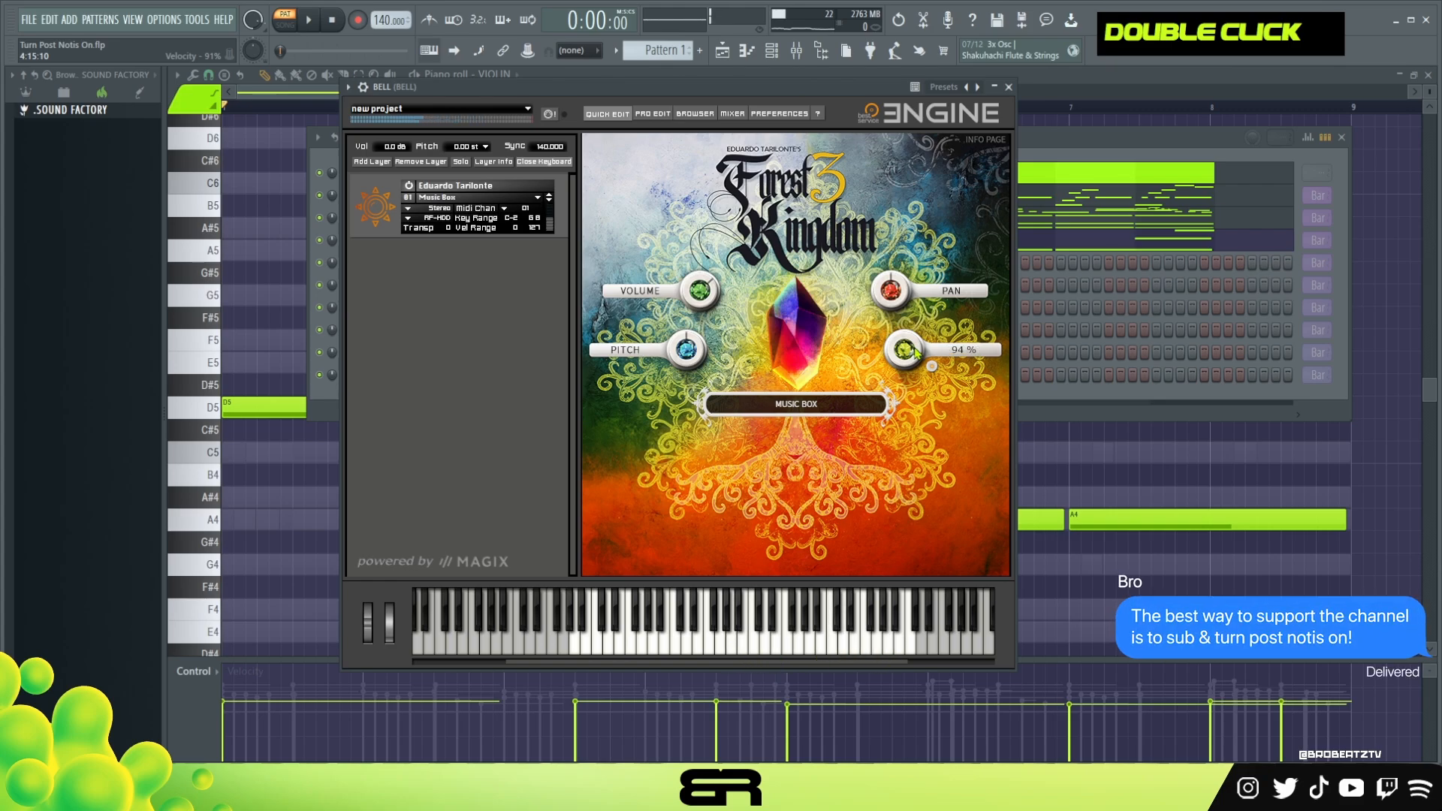
left_click(1008, 87)
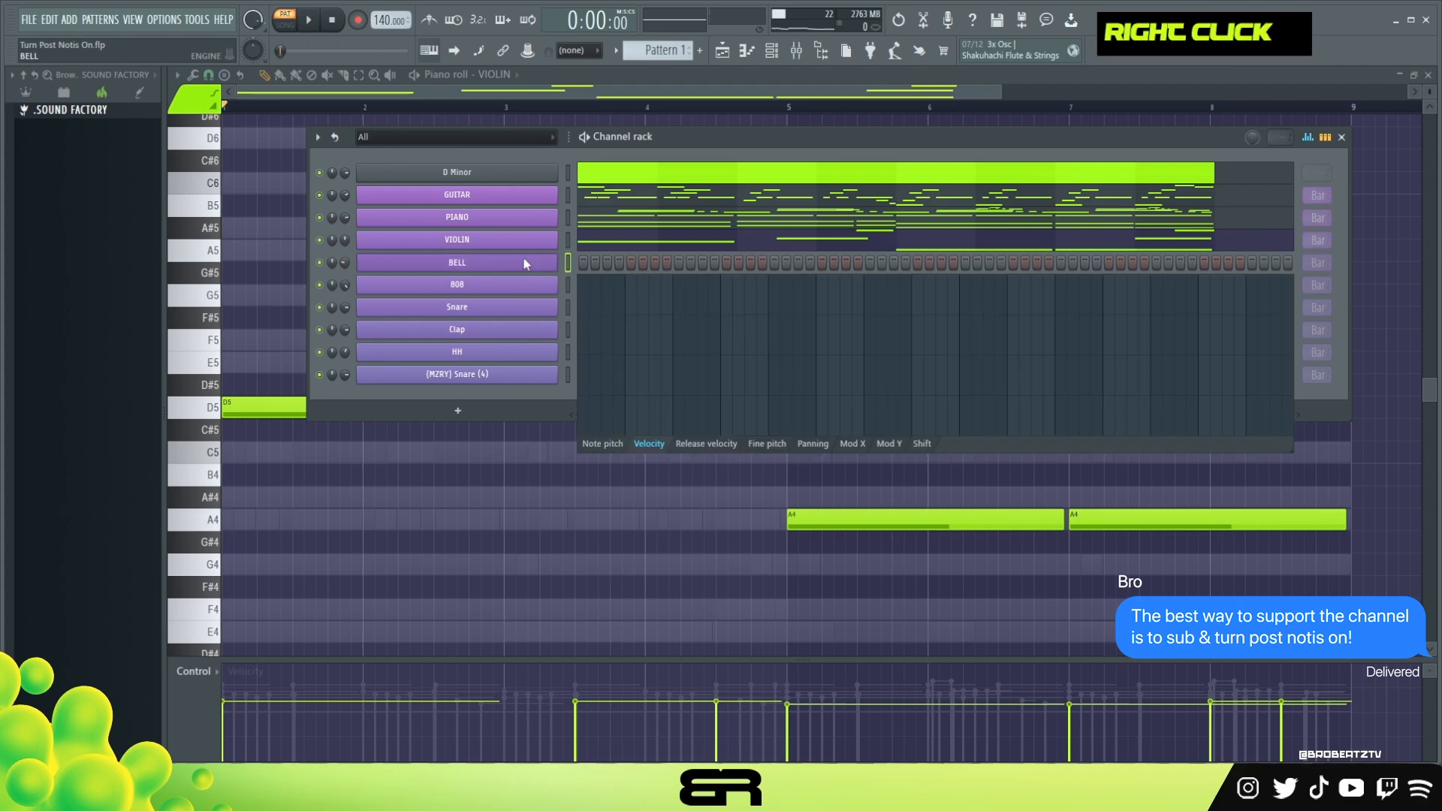
right_click(441, 271)
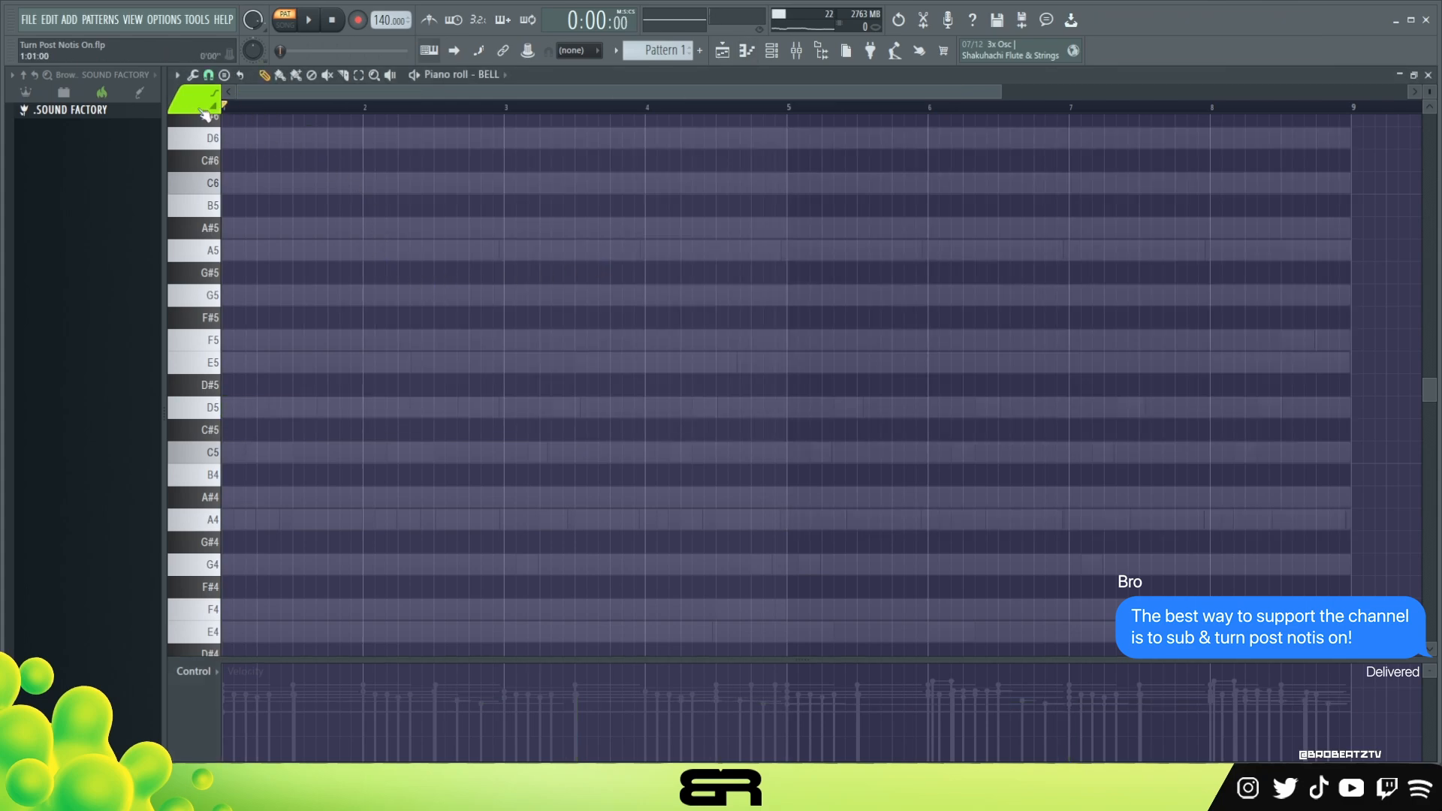
right_click(377, 271)
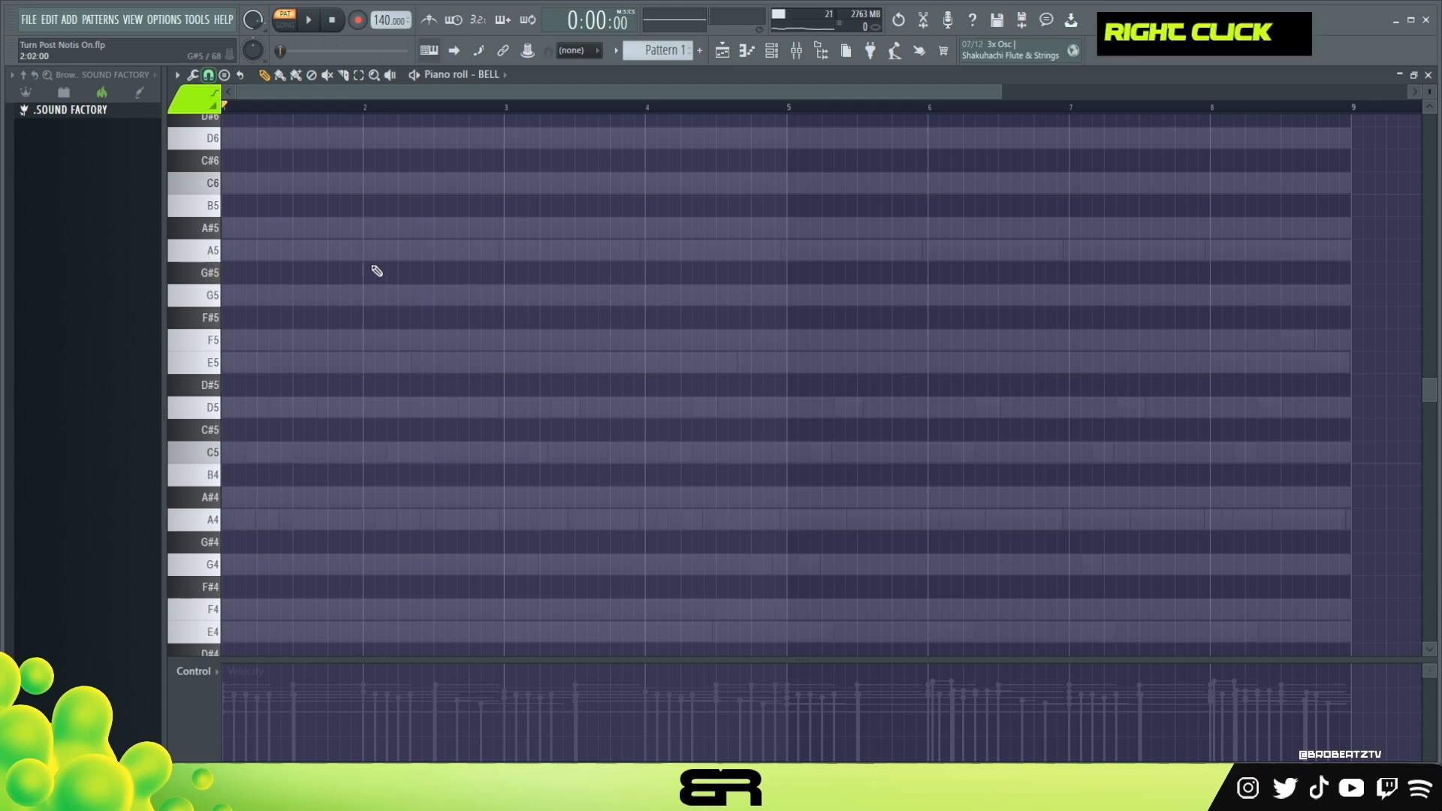
scroll(316, 118, "up", 2)
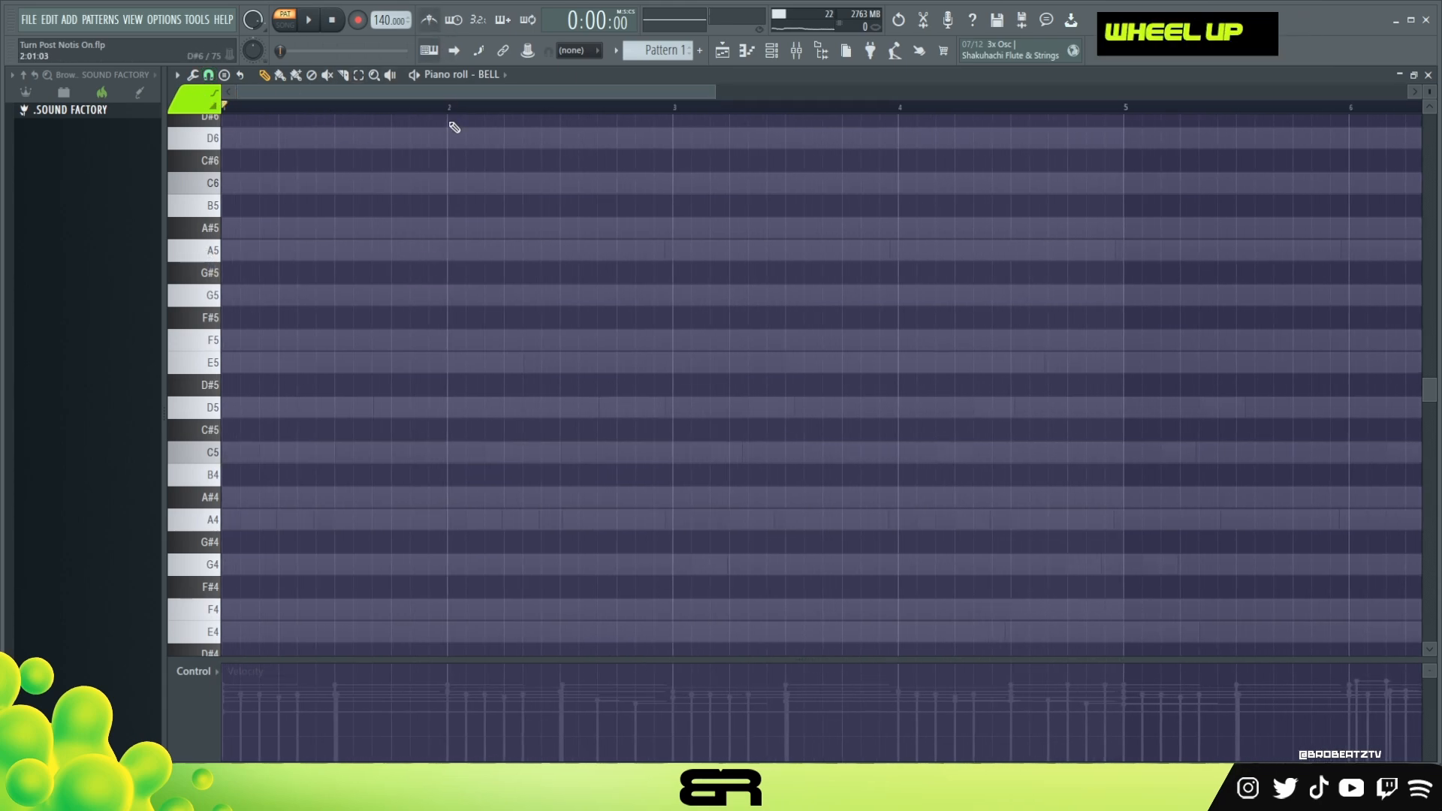
key("space")
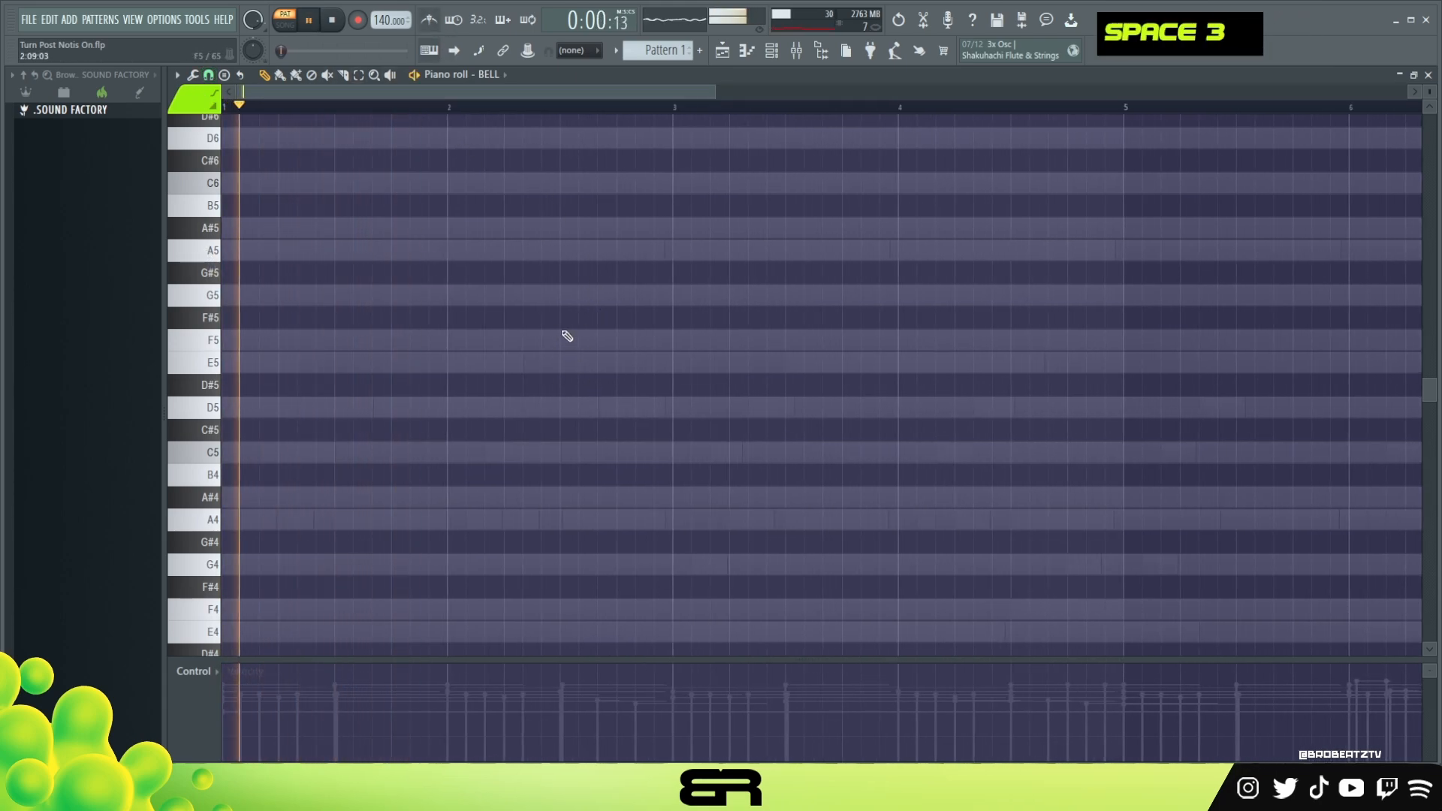
key("space")
Try long bell notes on several pitches in the first half of bar 2, and delete all except D4.
left_click_drag(549, 518, 505, 335)
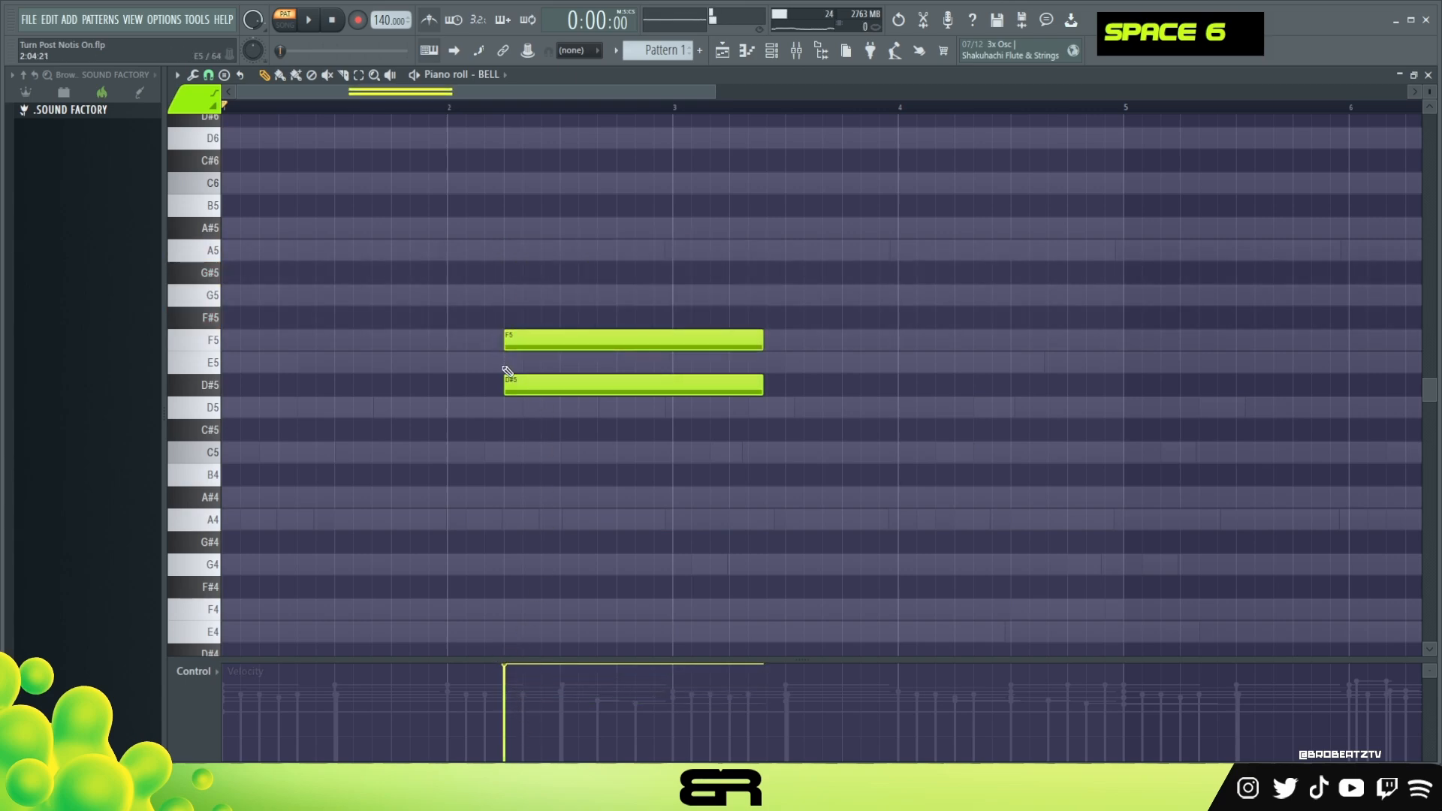
left_click_drag(496, 459, 496, 594)
scroll(497, 571, "down", 3)
double_click(488, 520)
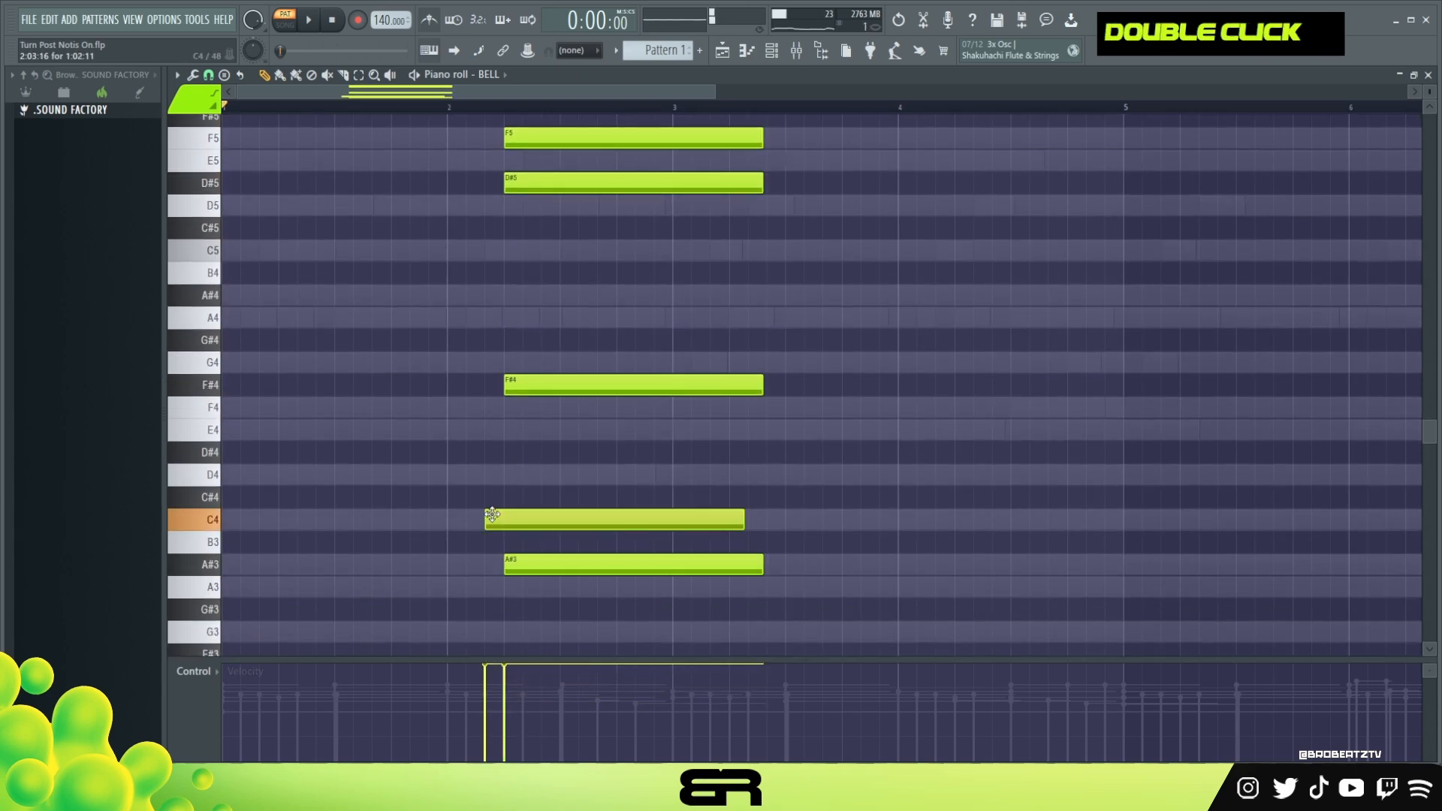
left_click(492, 476)
right_click(614, 520)
right_click(593, 564)
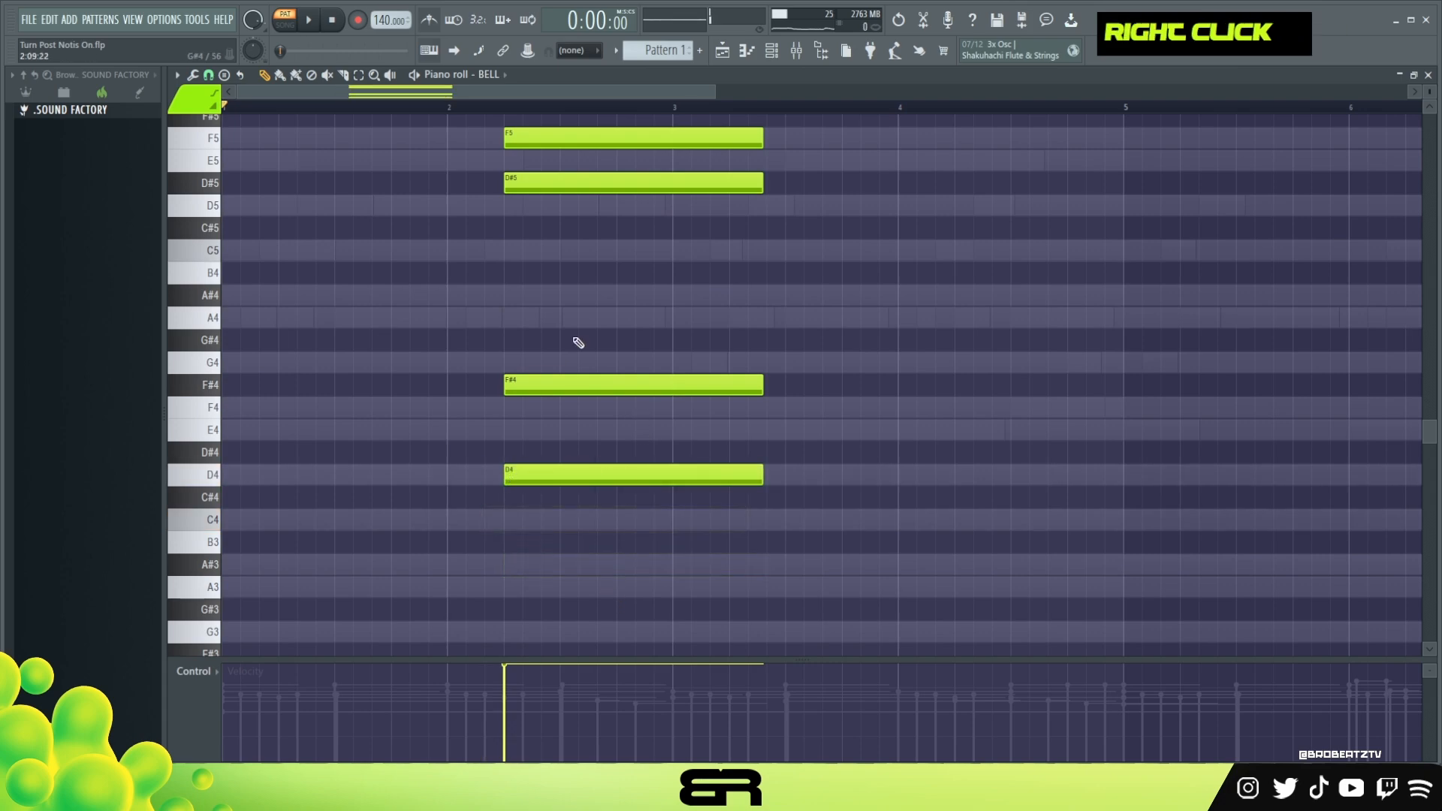
scroll(599, 225, "up", 3)
right_click(600, 272)
right_click(600, 317)
right_click(601, 511)
scroll(639, 488, "down", 3)
Replace the long bell notes with a short D4, E4, D4 run from beat 2 of bar 2, slightly lengthen the notes, and audition them.
left_click(666, 474, "ctrl")
key("shift+d")
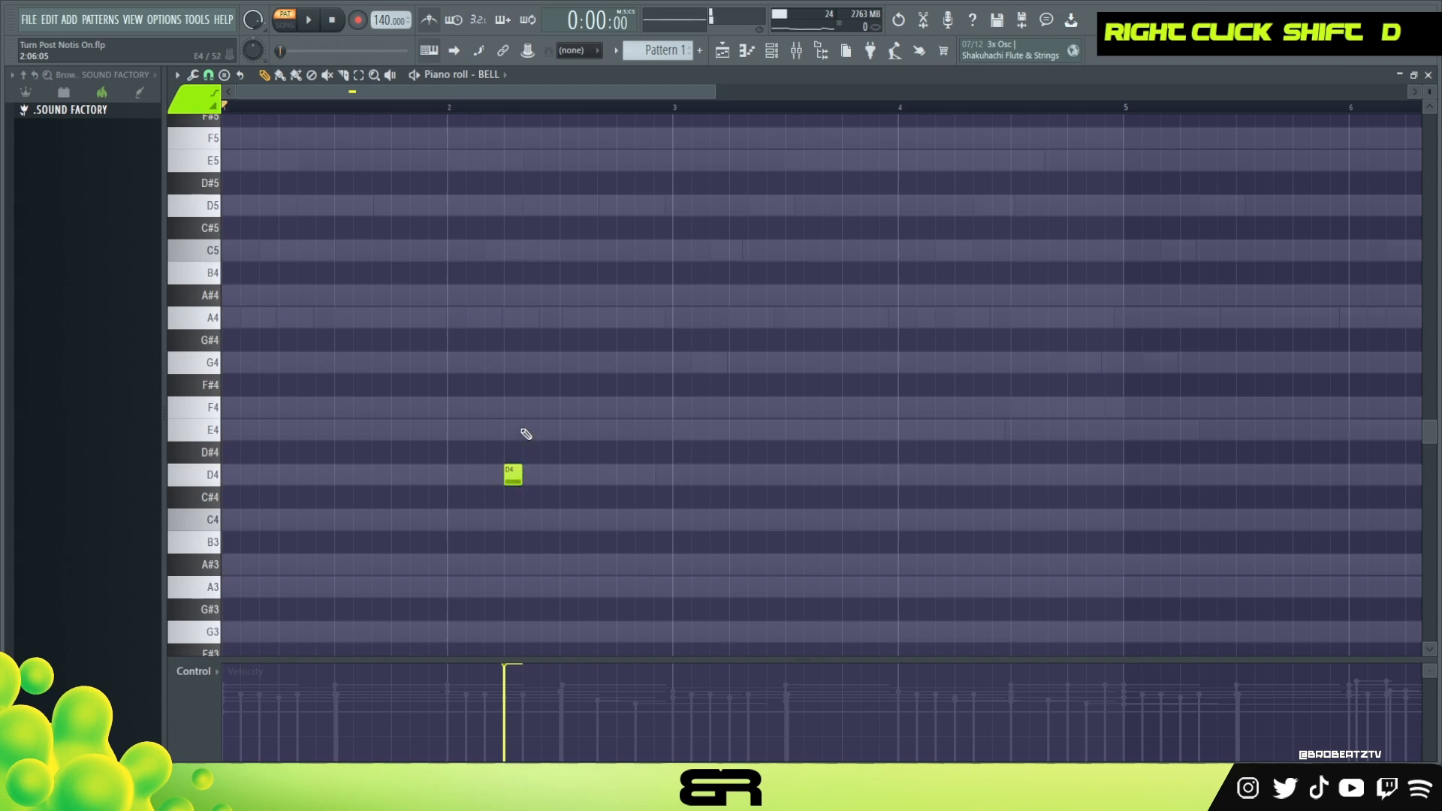
left_click(550, 474, "ctrl")
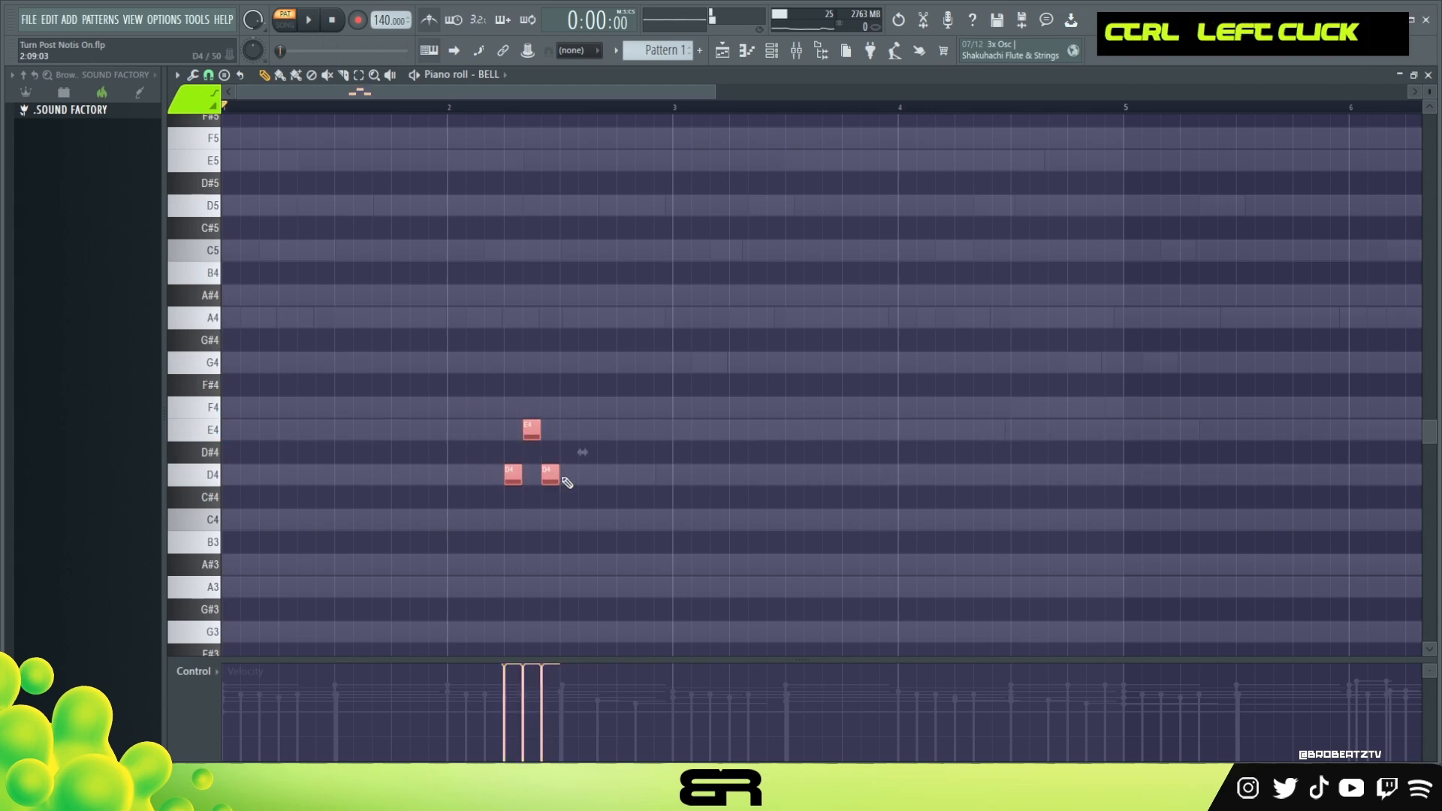
left_click(580, 519, "alt")
key("space")
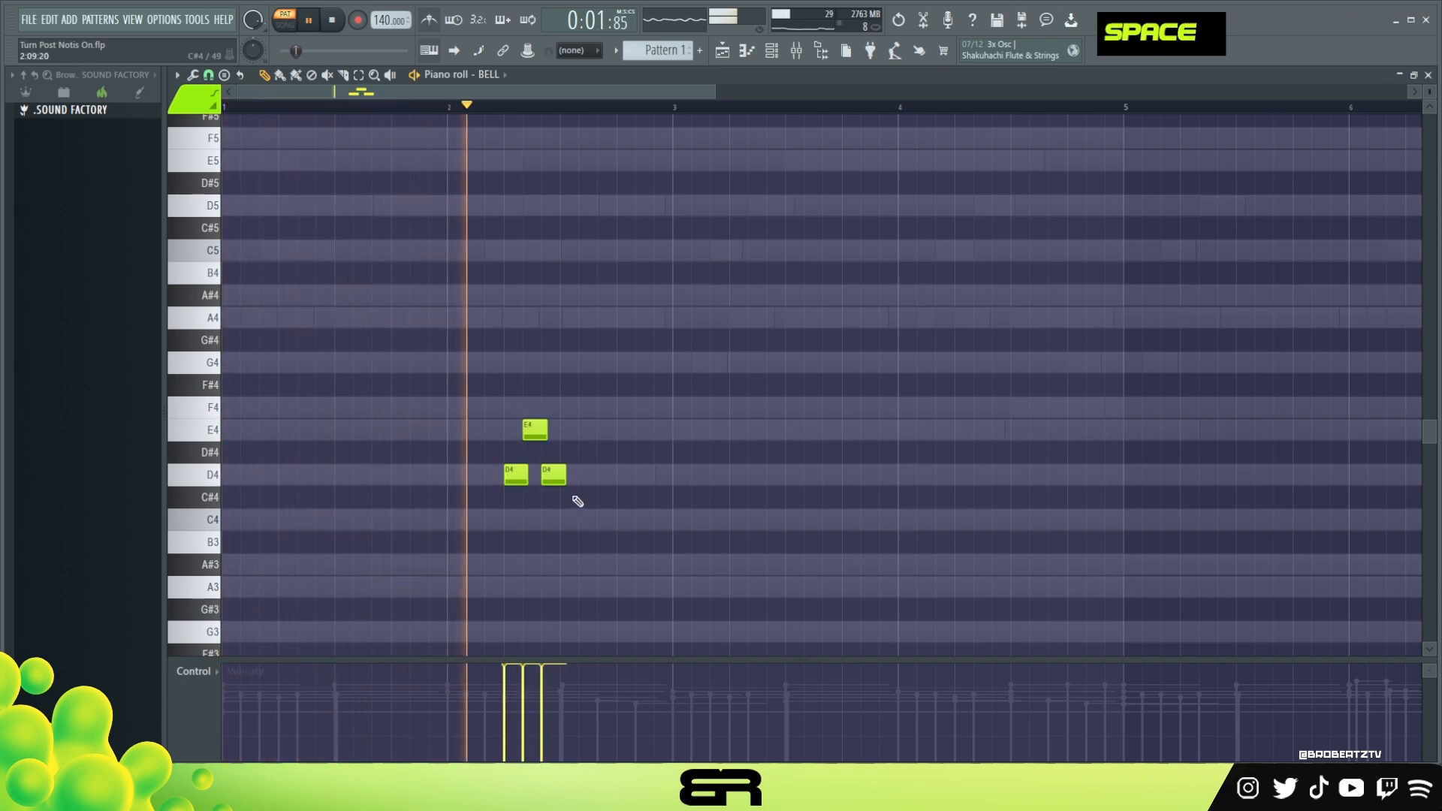
key("space")
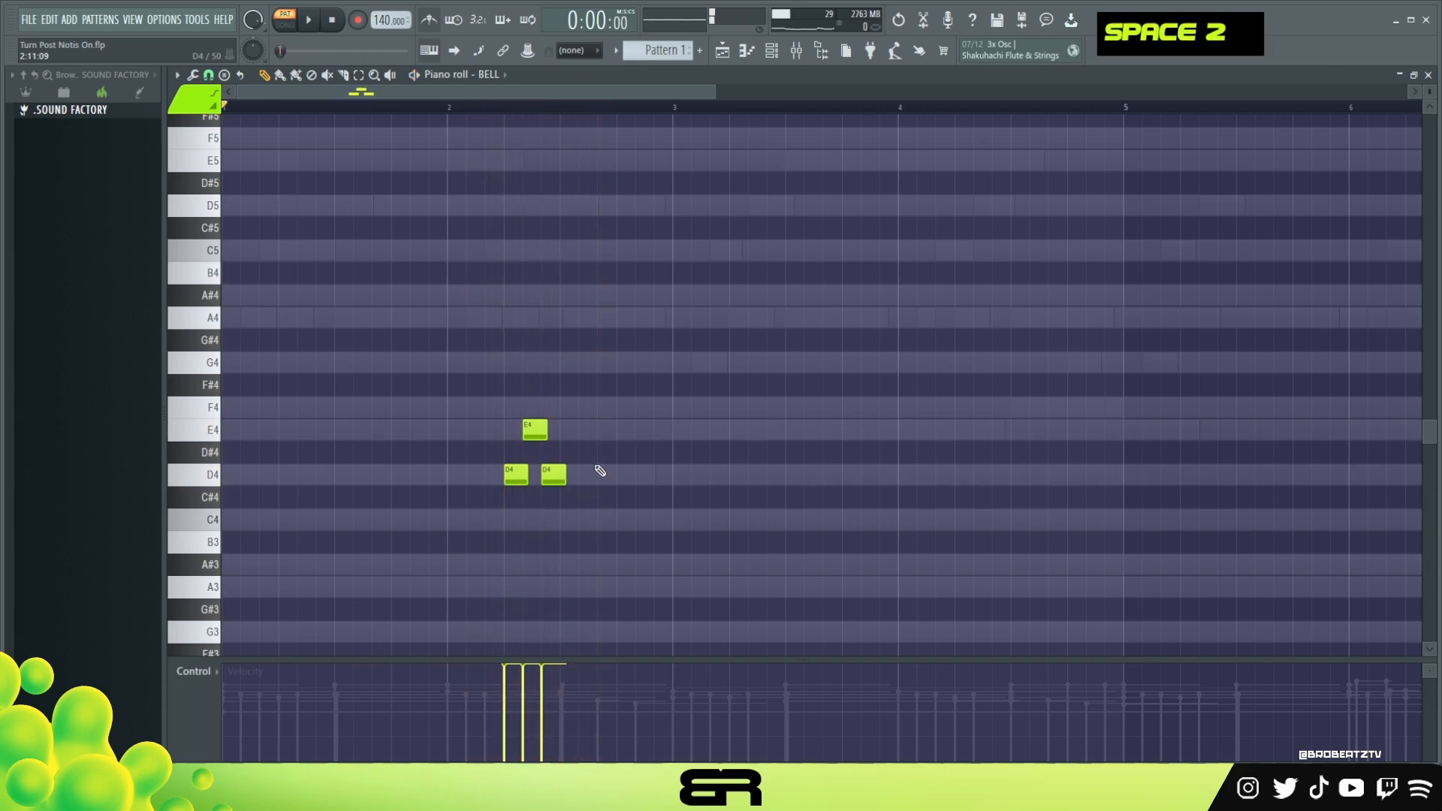
Continue the bell run with E5, D5 and C5 from beat 3 of bar 2, ending on an E5 at the start of bar 3.
left_click(541, 432, "shift")
left_click_drag(535, 433, 535, 157)
scroll(539, 290, "up", 3)
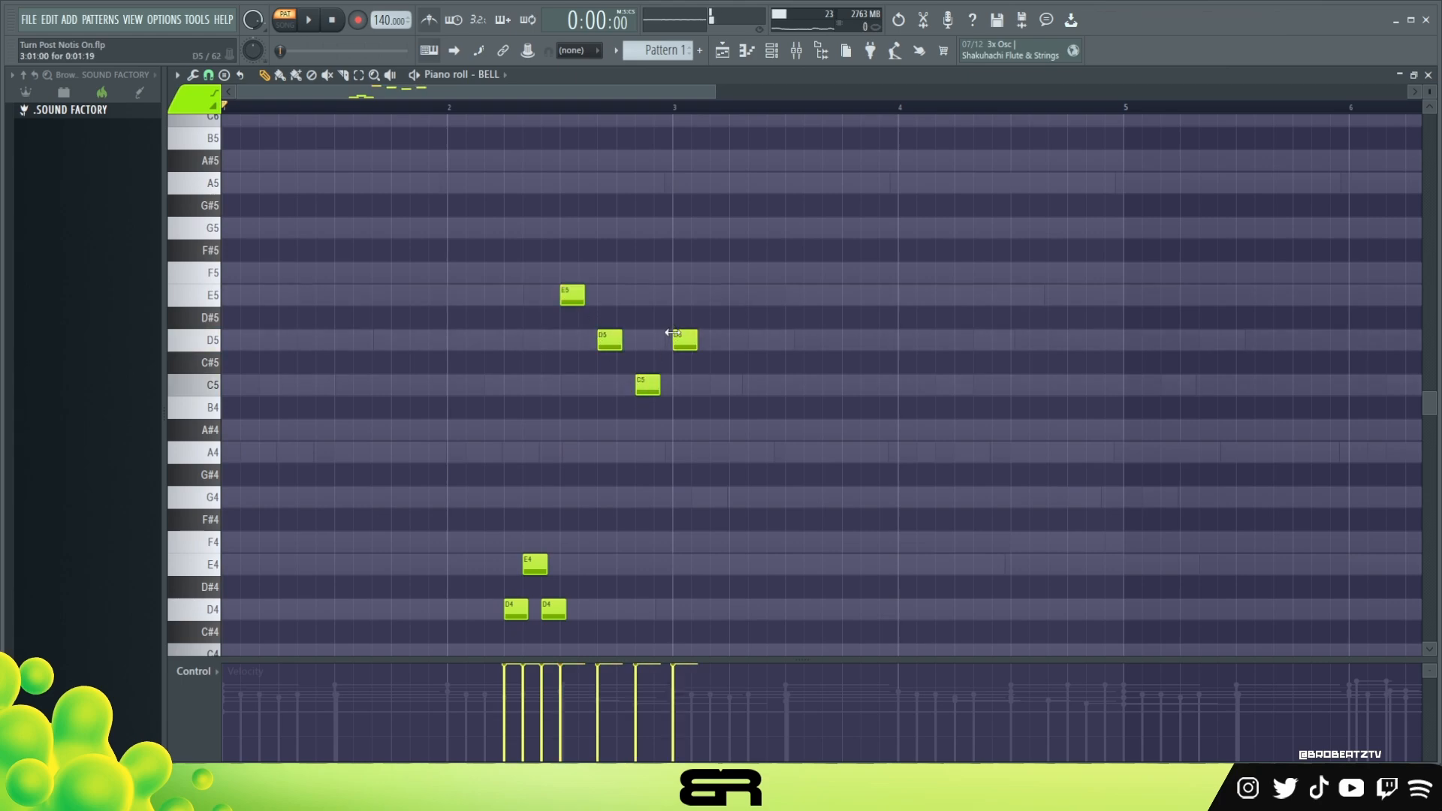
key("space")
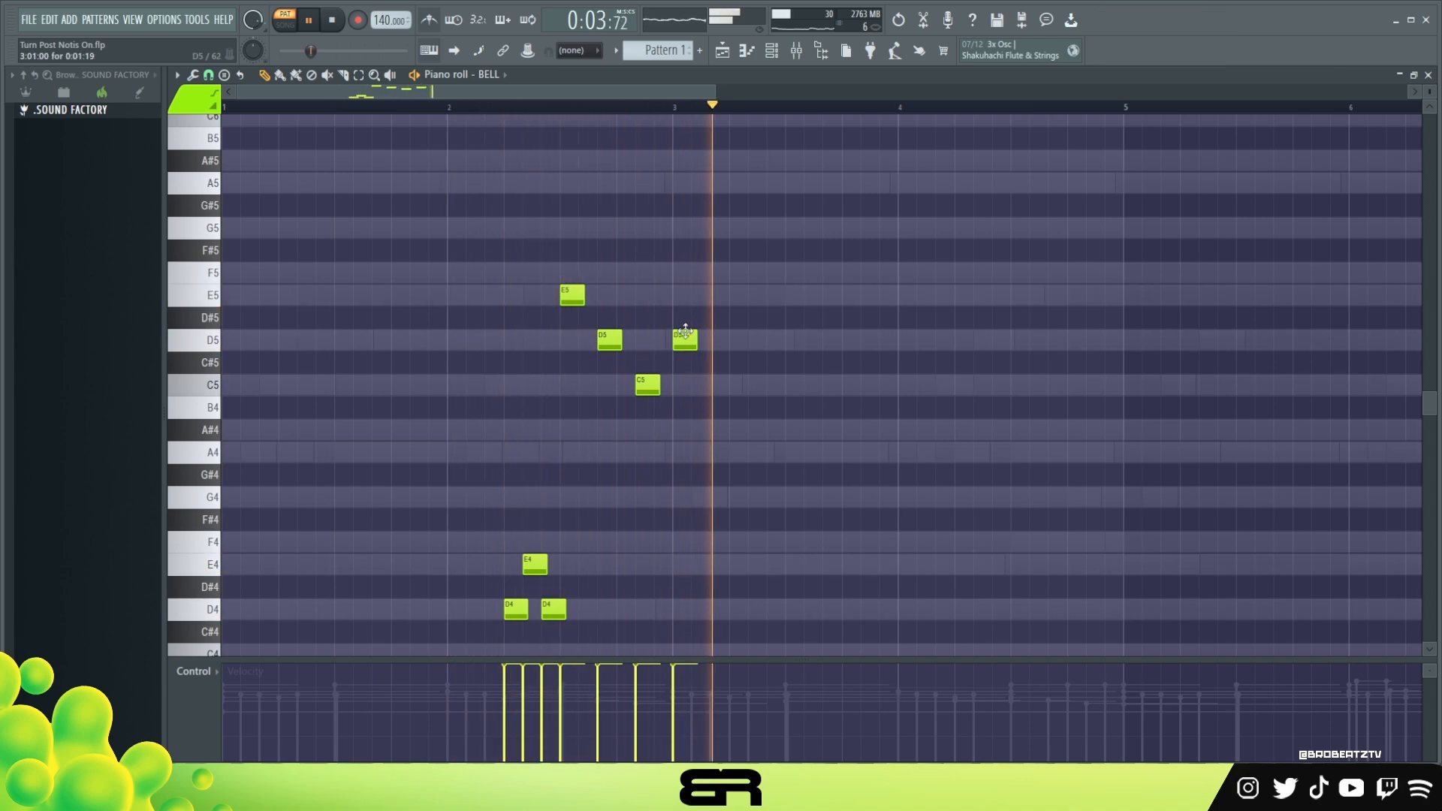
left_click_drag(685, 331, 685, 295)
key("space")
key("space")
Shorten all the bell notes slightly while the phrase plays, and stop playback.
key("ctrl+a")
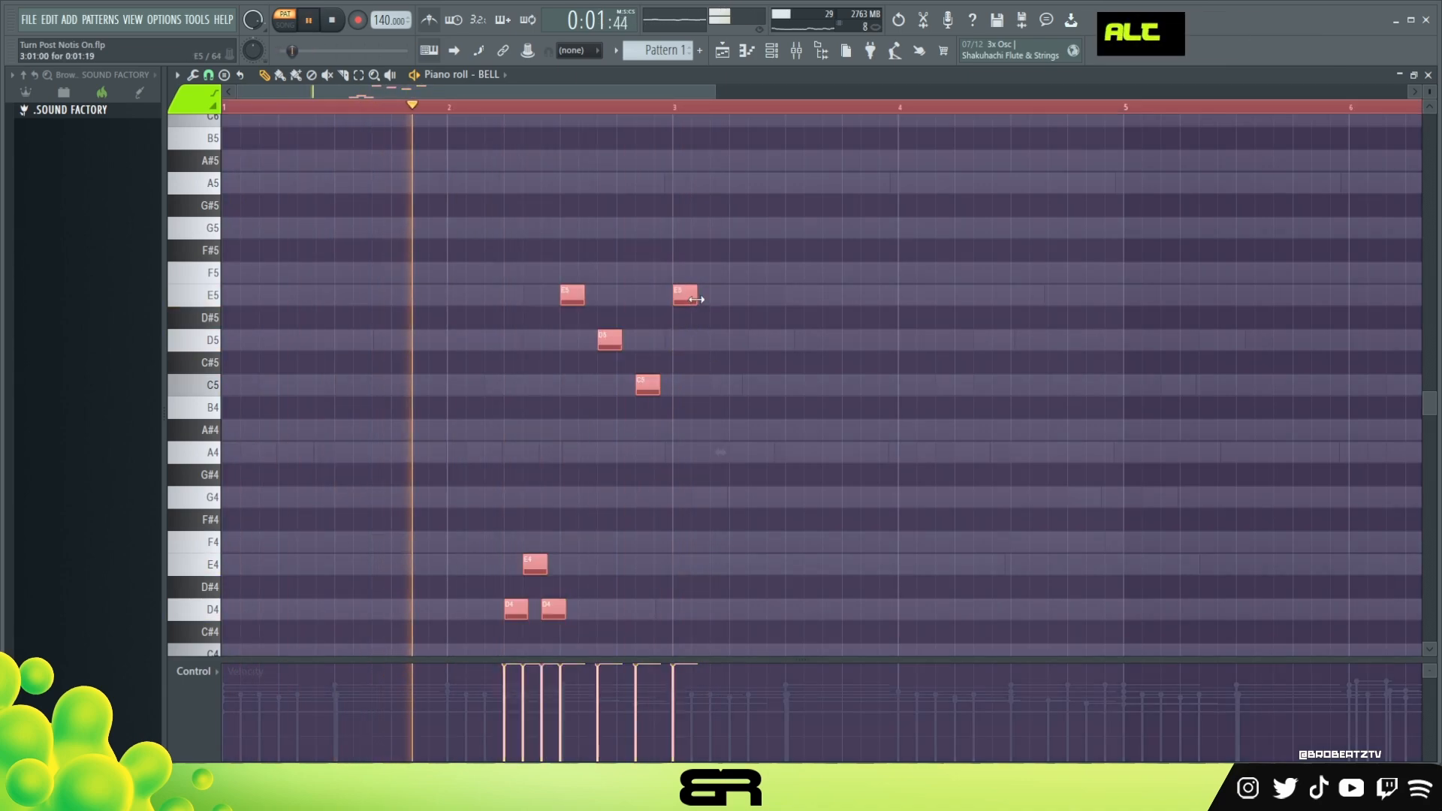
left_click(691, 296, "alt")
right_click(718, 322)
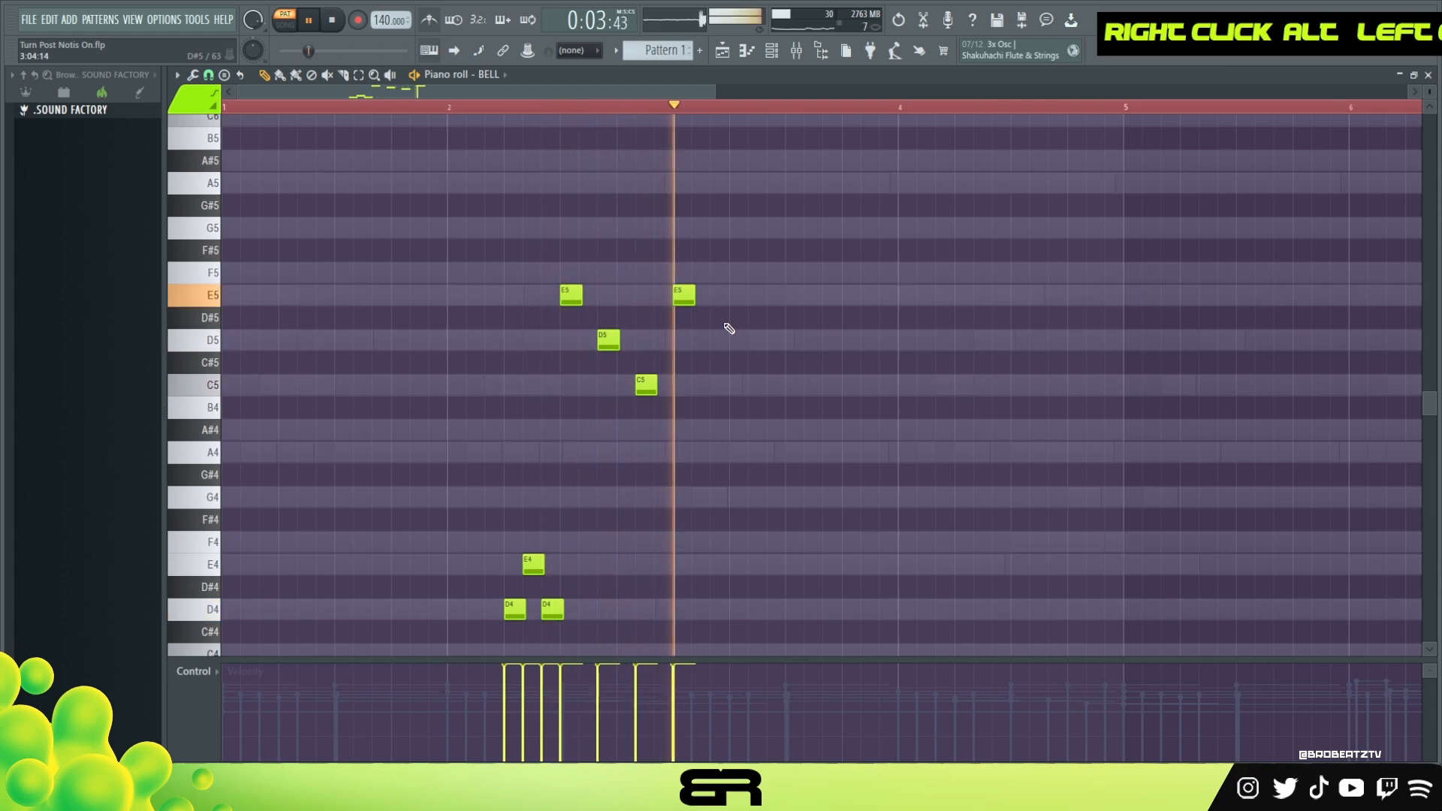
scroll(747, 324, "down", 2)
key("space")
Duplicate the whole bell phrase two bars later so it begins on beat 2 of bar 4, and play it.
key("ctrl+a")
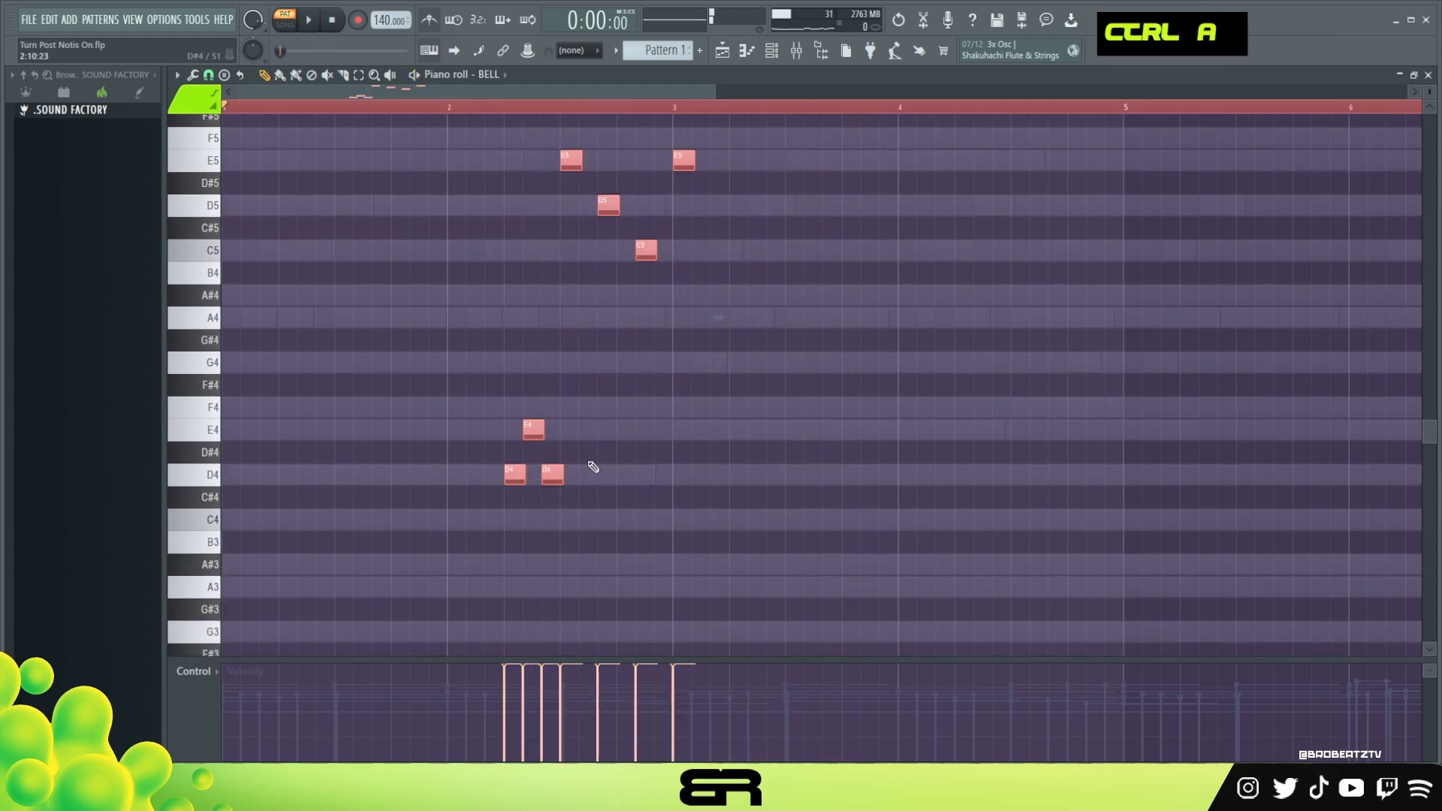
left_click_drag(517, 479, 962, 472)
left_click(779, 60)
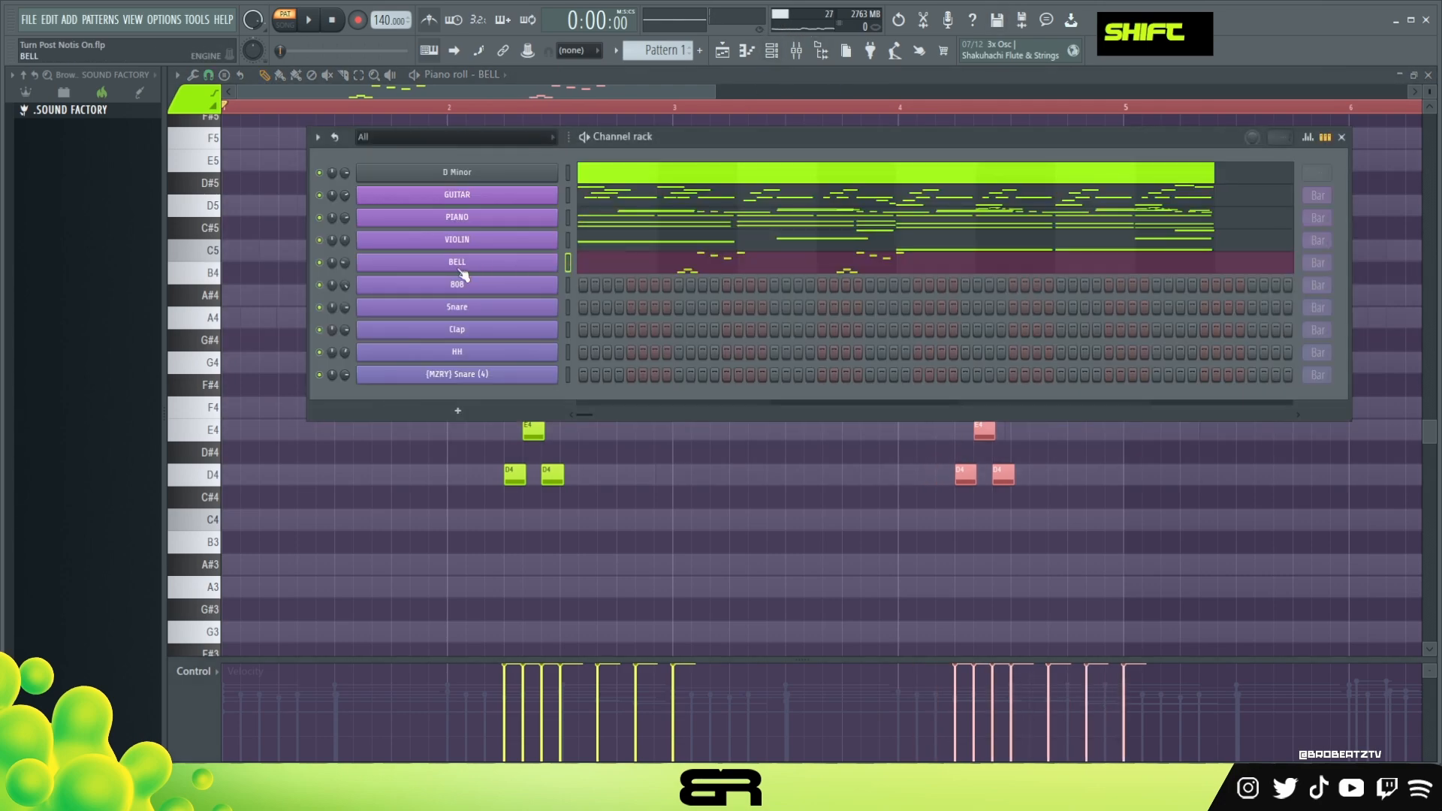
right_click(706, 471)
key("space")
right_click(715, 399, "ctrl")
right_click(714, 399, "ctrl")
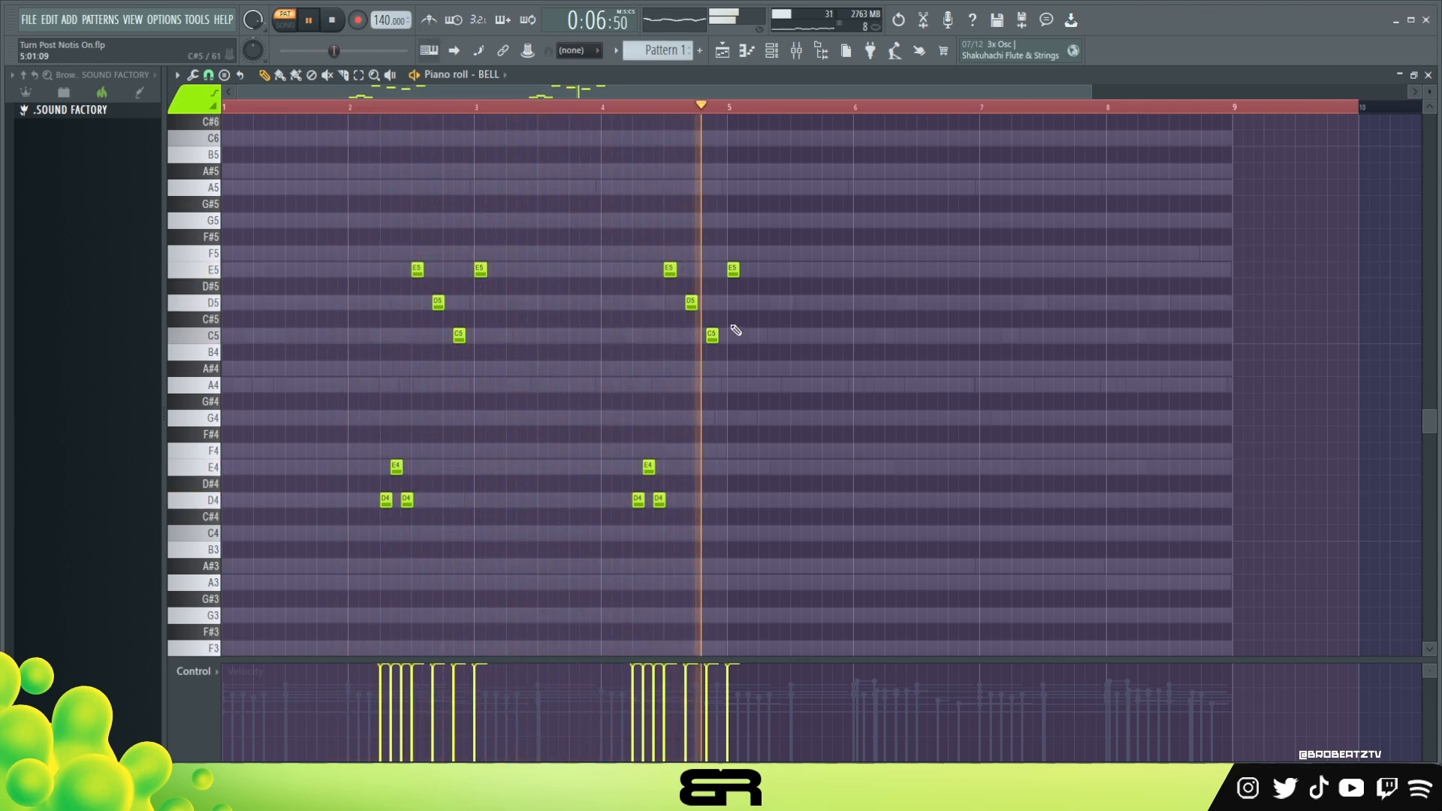
Copy the bar 4 bell phrase into bar 8, running past the end of the eight-bar pattern.
left_click_drag(854, 193, 1007, 505)
key("ctrl+z")
left_click_drag(659, 499, 1195, 499)
right_click(1160, 538)
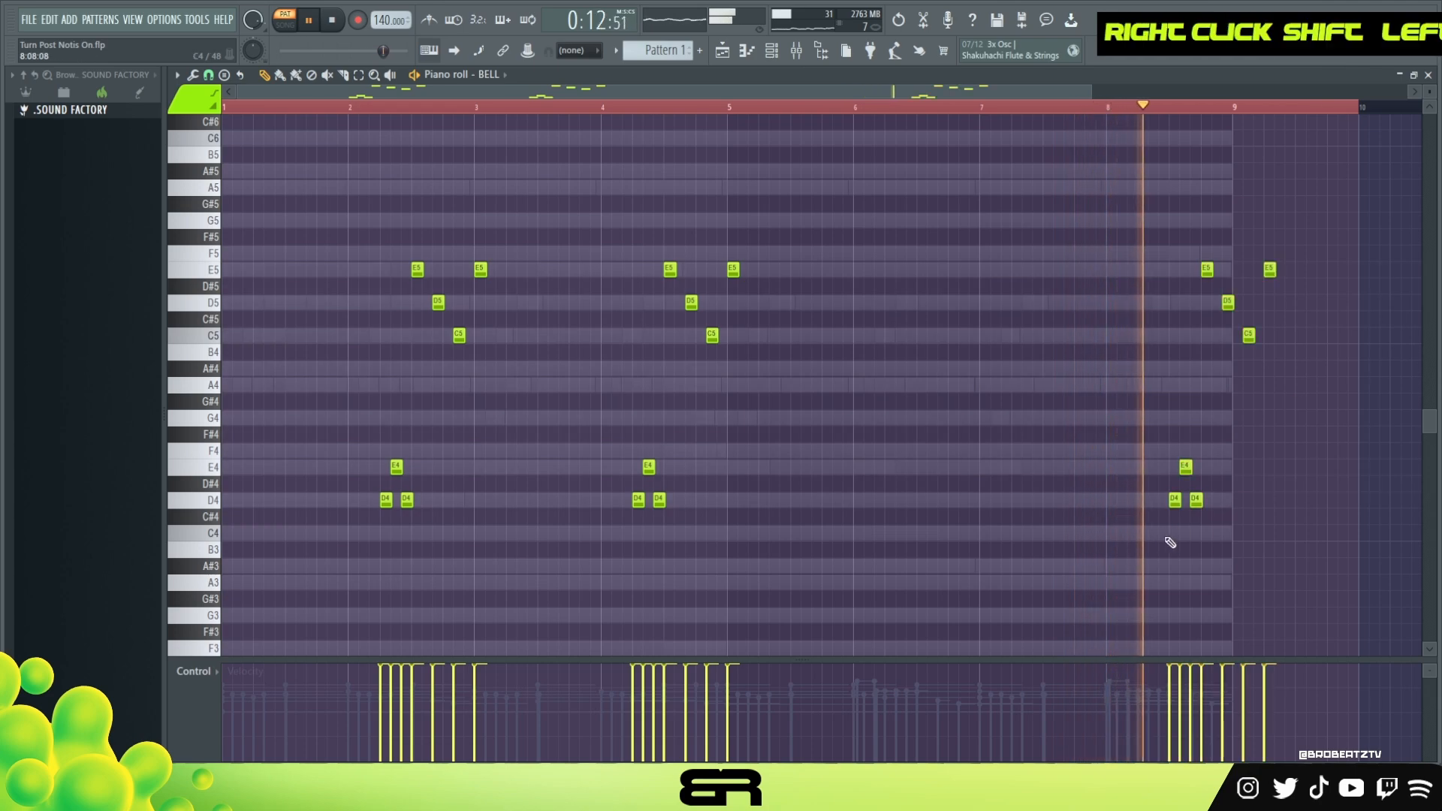
key("space")
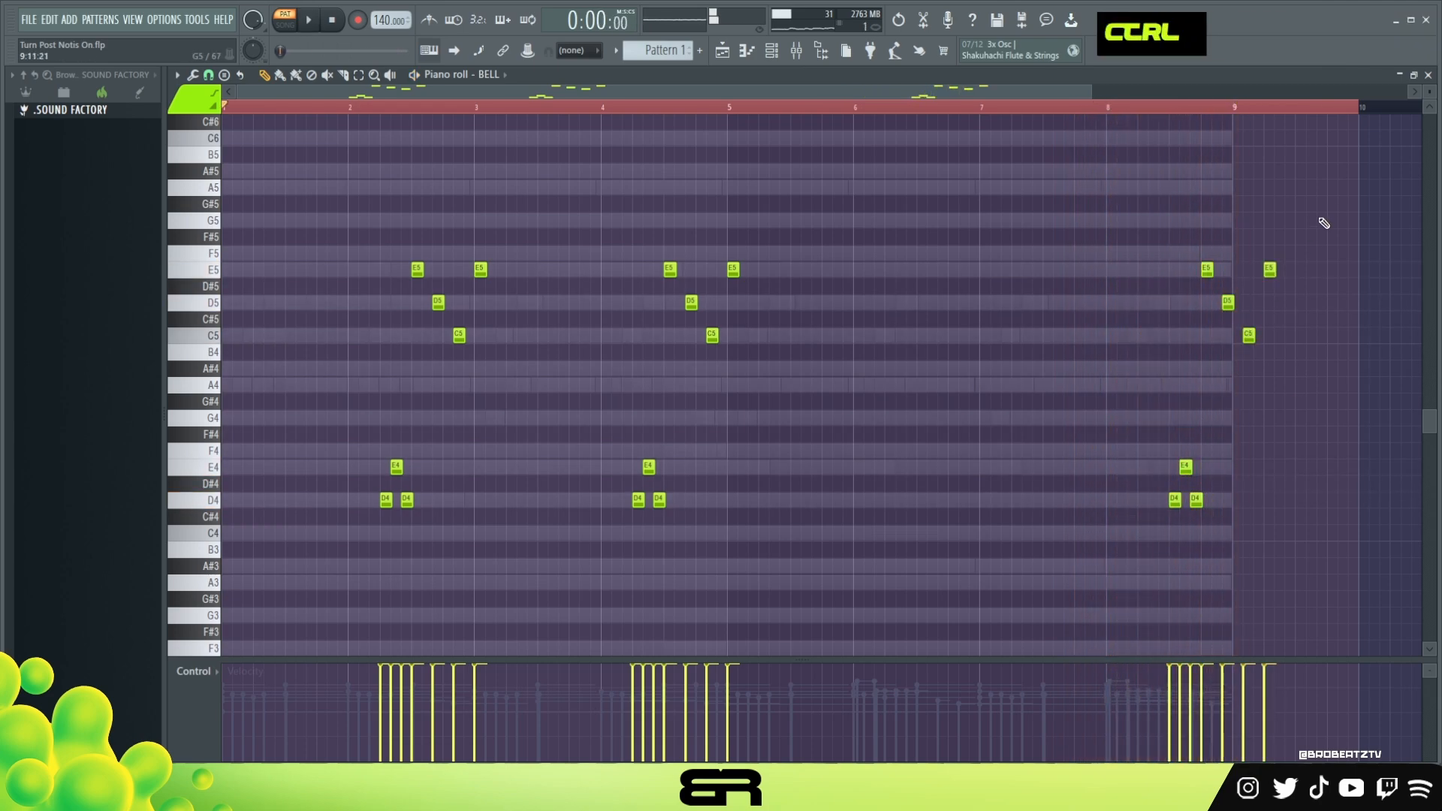
Move the bar 8 bell phrase one beat earlier and delete its final E5.
left_click_drag(1311, 246, 1171, 526)
right_click(1227, 511)
key("space")
double_click(1065, 103)
right_click(1242, 271)
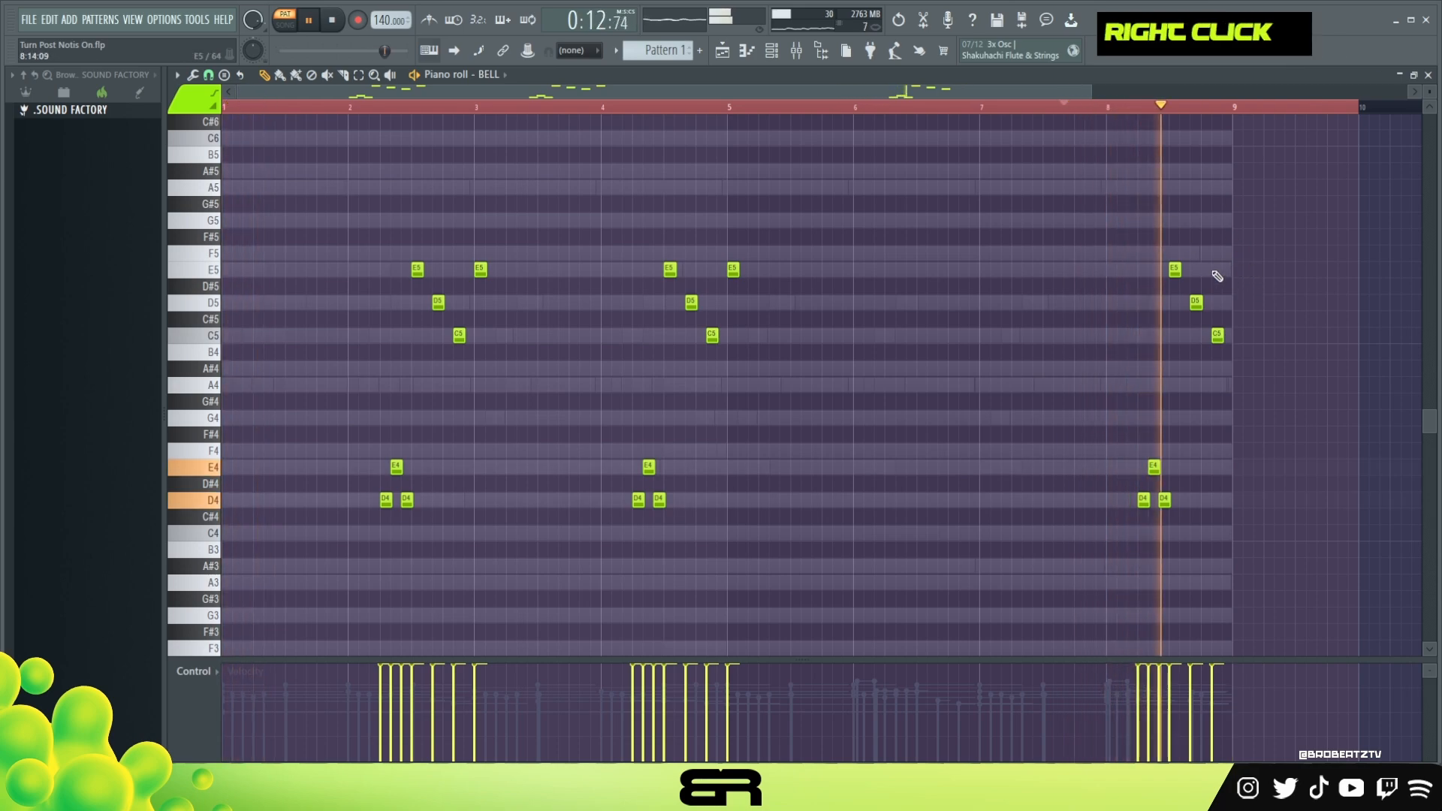
key("space")
Clear the time selection over the bell pattern.
right_click(924, 235, "ctrl")
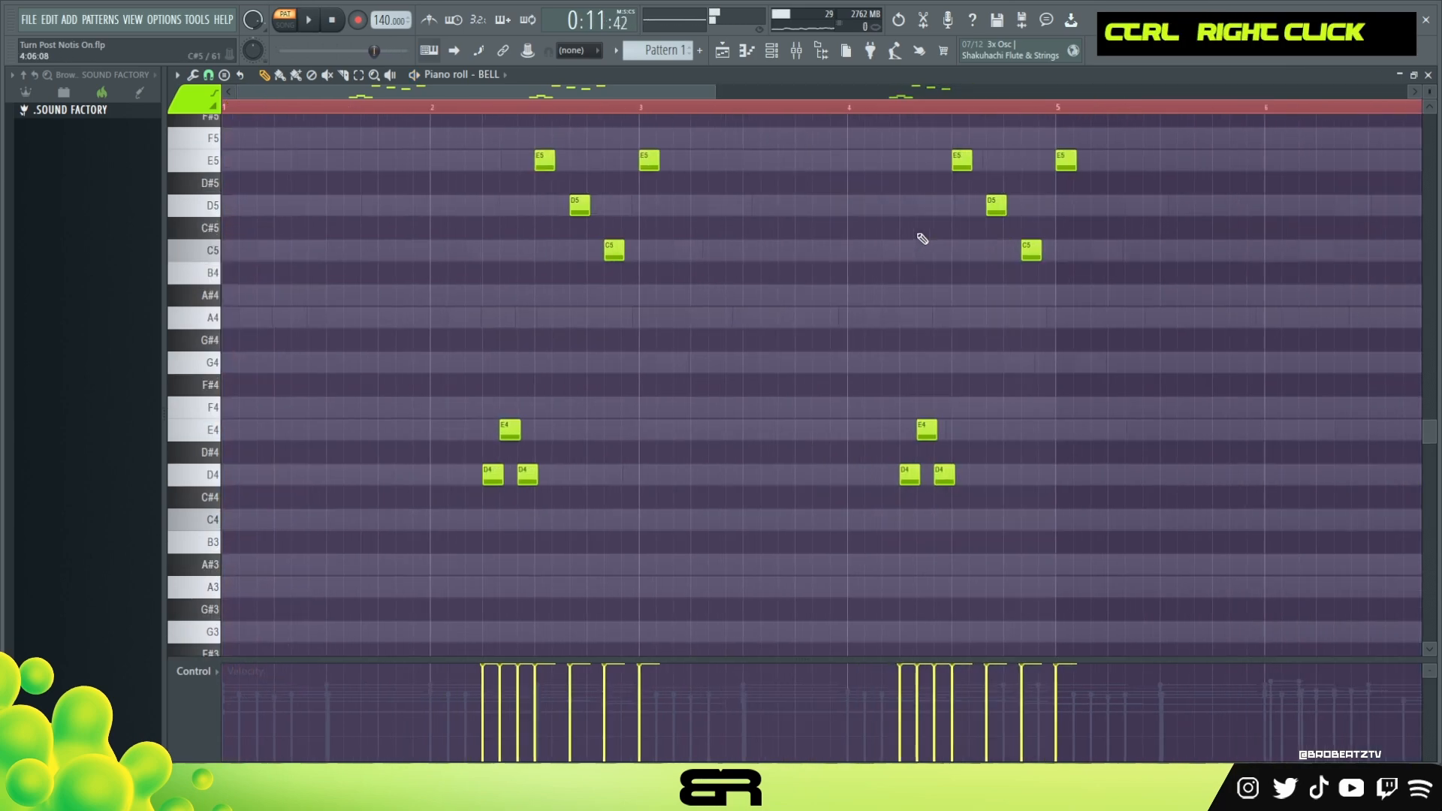
right_click(753, 246, "ctrl")
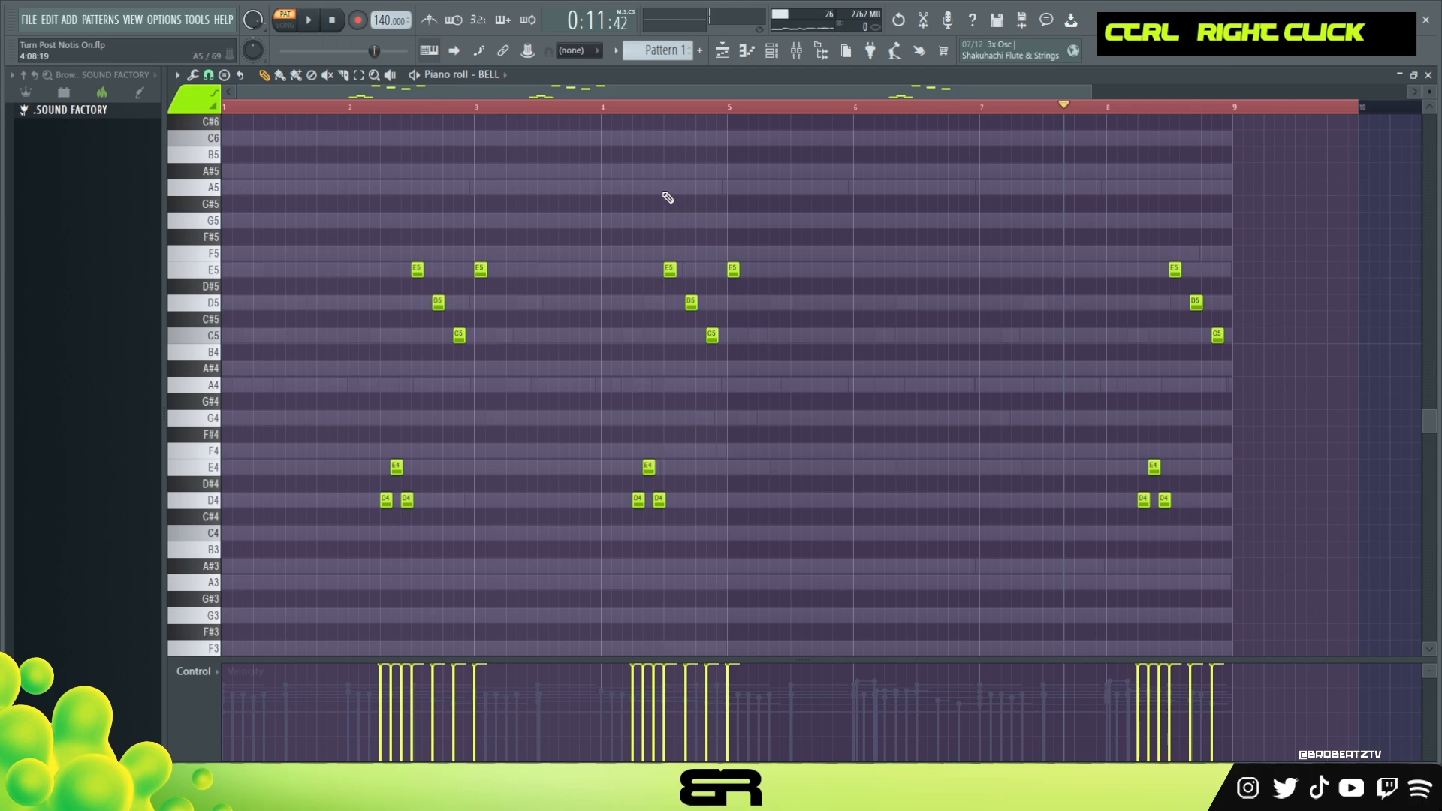
double_click(381, 110)
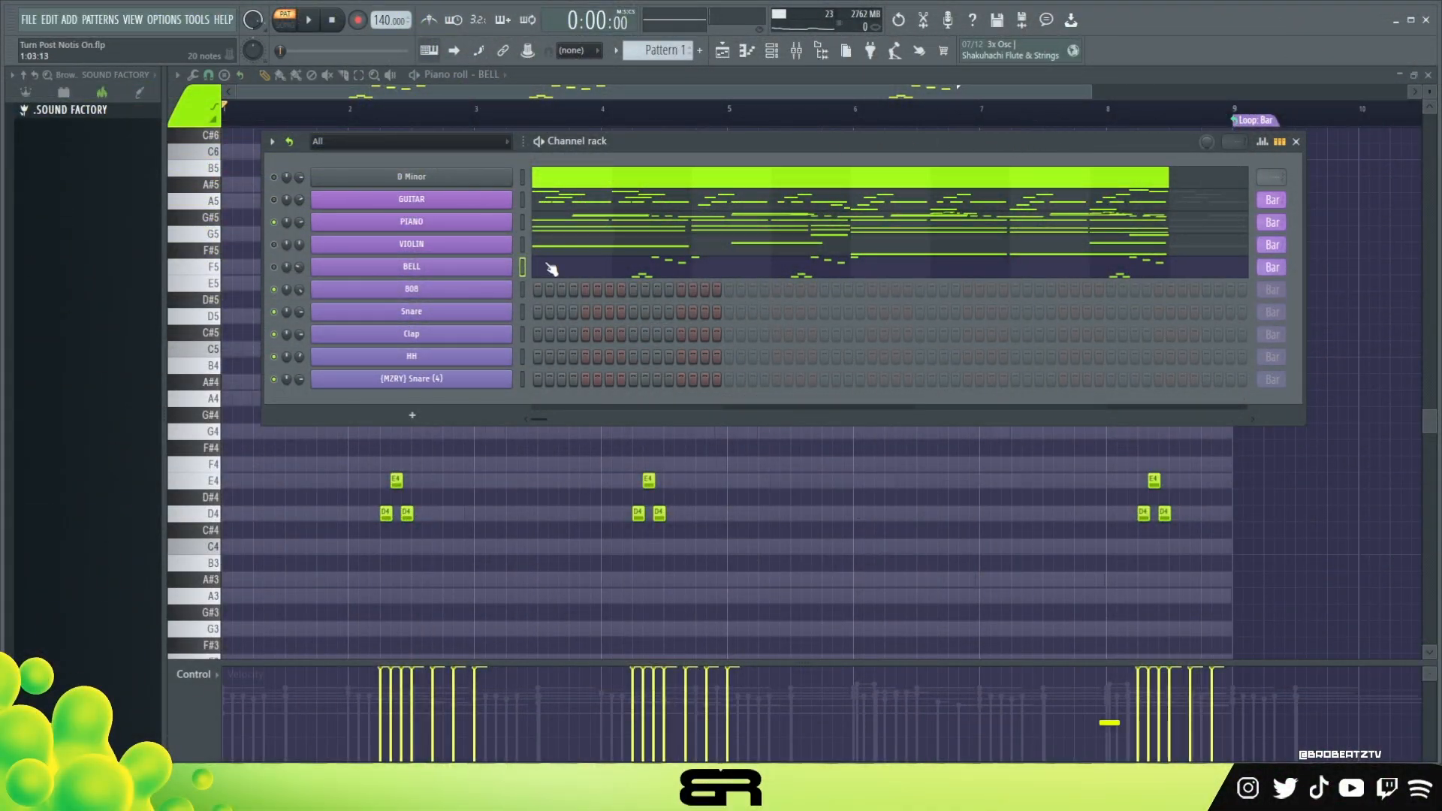
Copy the low bass notes from the PIANO channel and paste them into the 808 channel's piano roll.
left_click(566, 225)
scroll(562, 299, "down", 3)
left_click_drag(331, 376, 1161, 593)
key("ctrl+c")
key("F6")
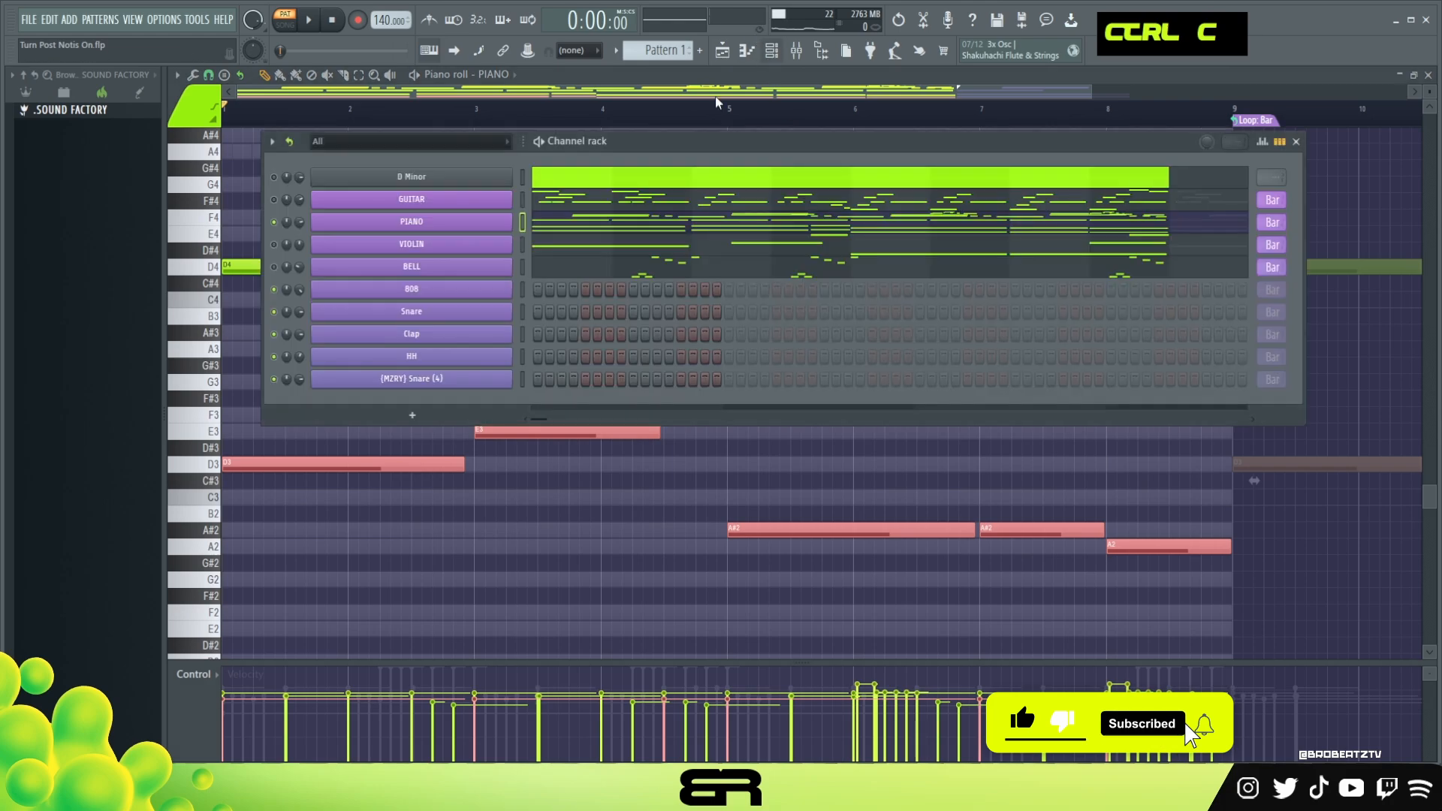
right_click(457, 293)
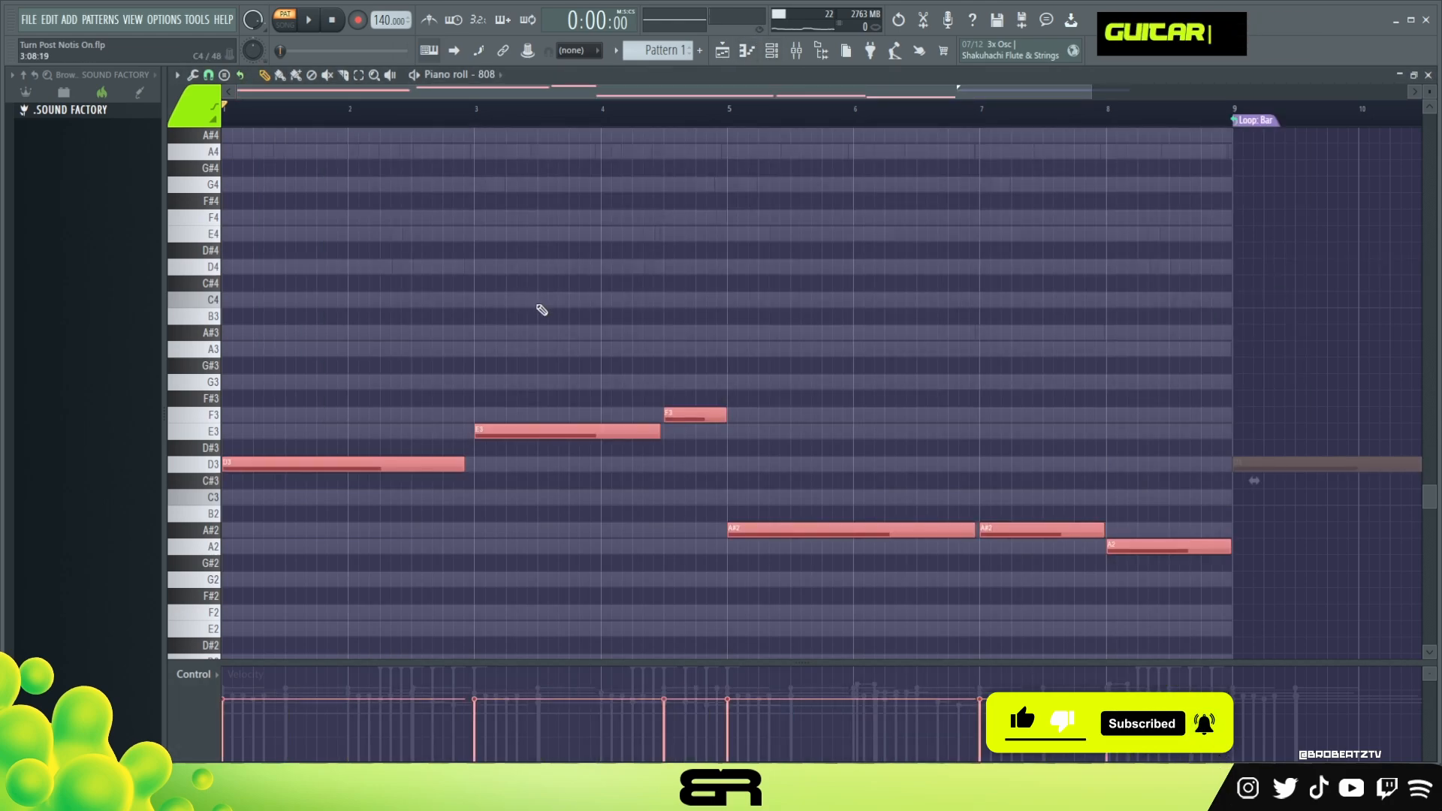
Turn the pasted 808 notes into short hits at full velocity and transpose them up two octaves.
key("space")
scroll(518, 328, "up", 9)
key("ctrl+Up")
key("ctrl+Up")
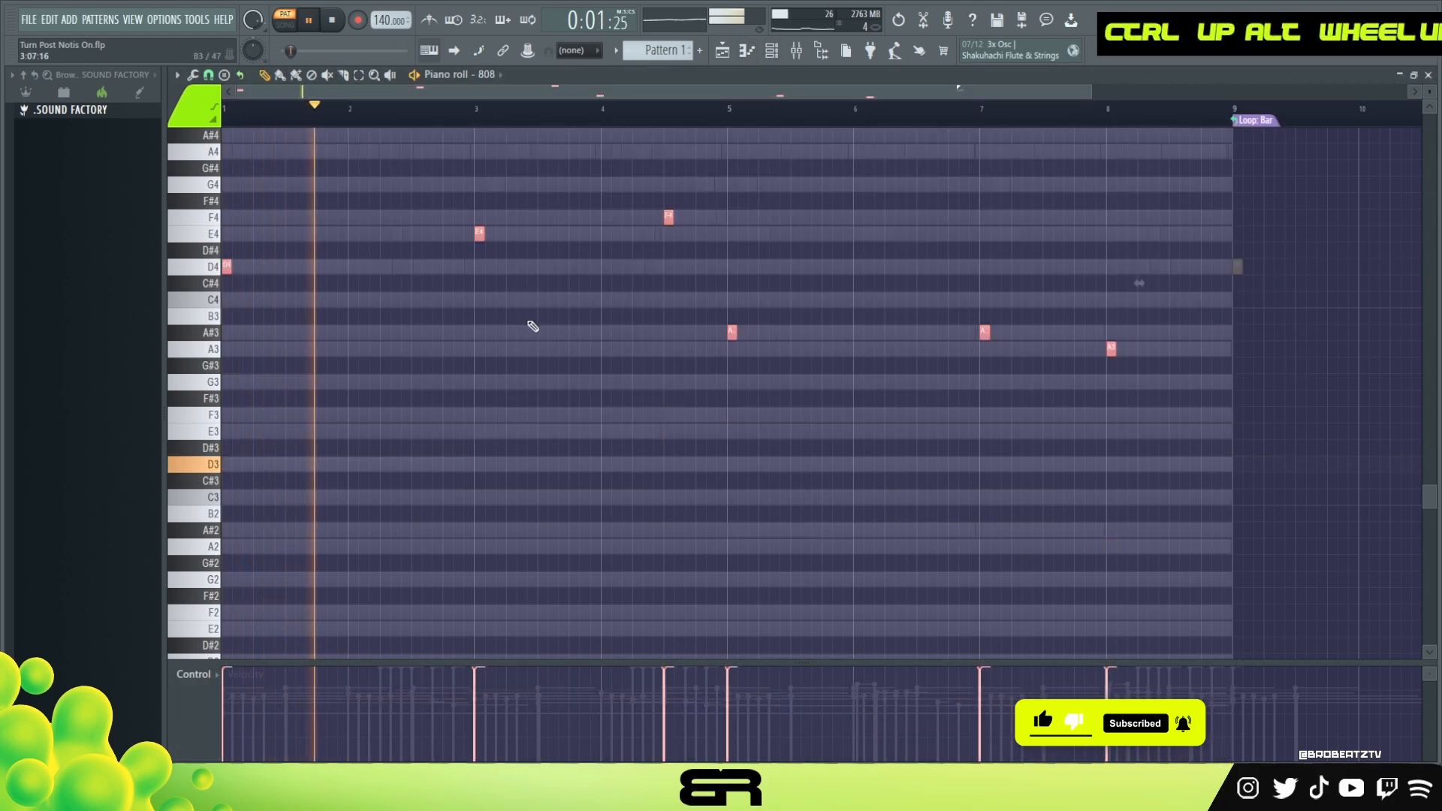
key("space")
key("space")
scroll(495, 340, "up", 5)
right_click(412, 393)
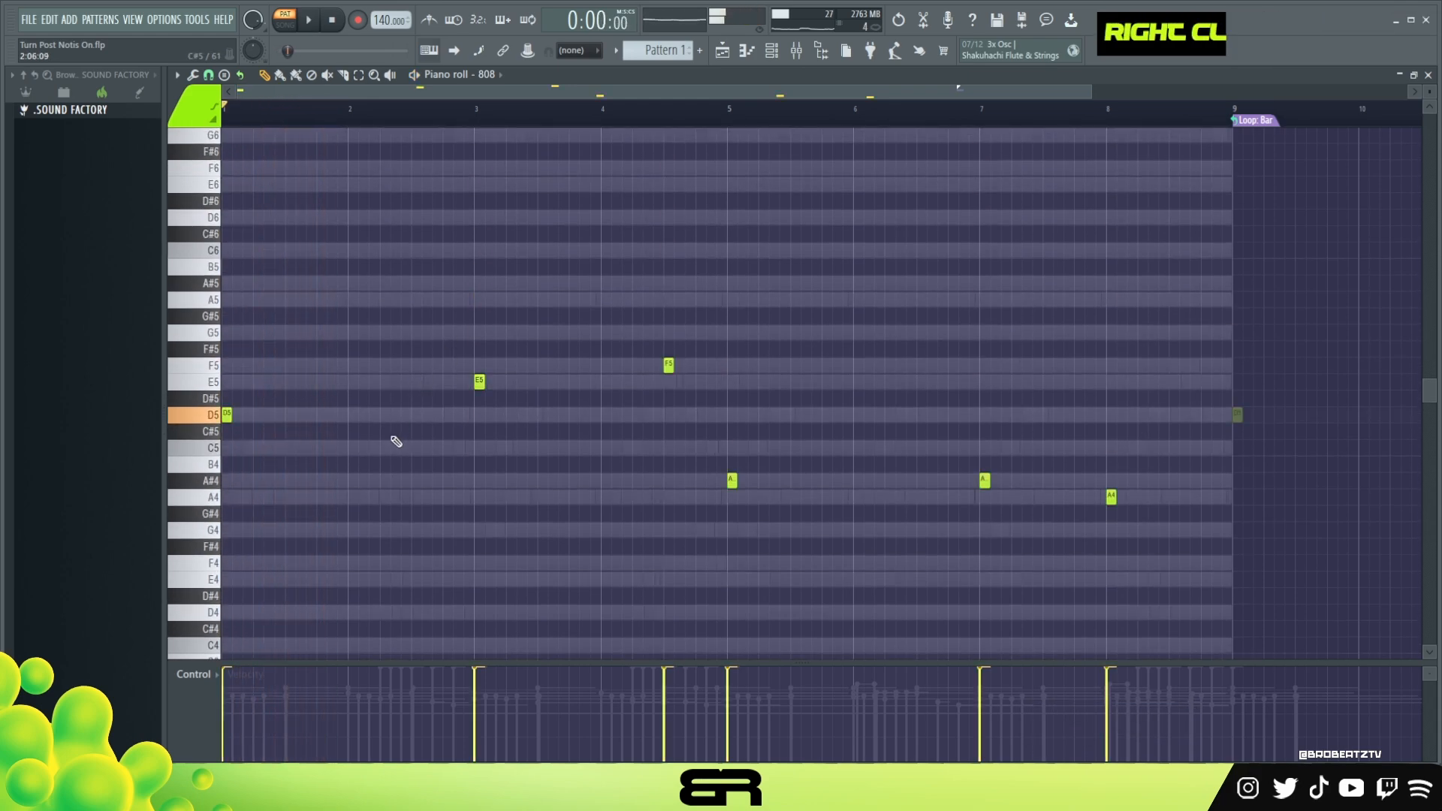
Add two D5 808 hits in bar 2, on beat 2 and between beats 3 and 4, and audition them.
key("space")
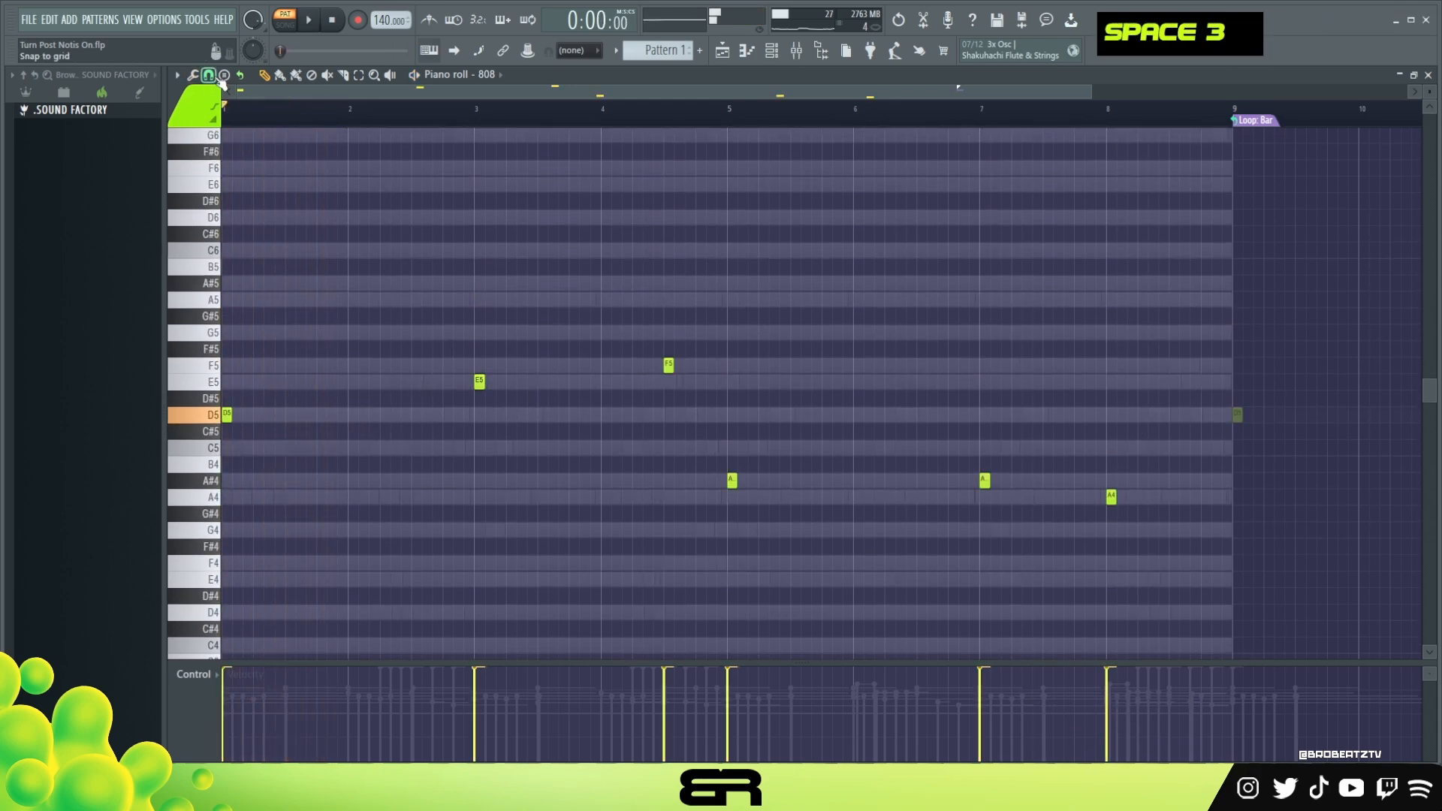
key("space")
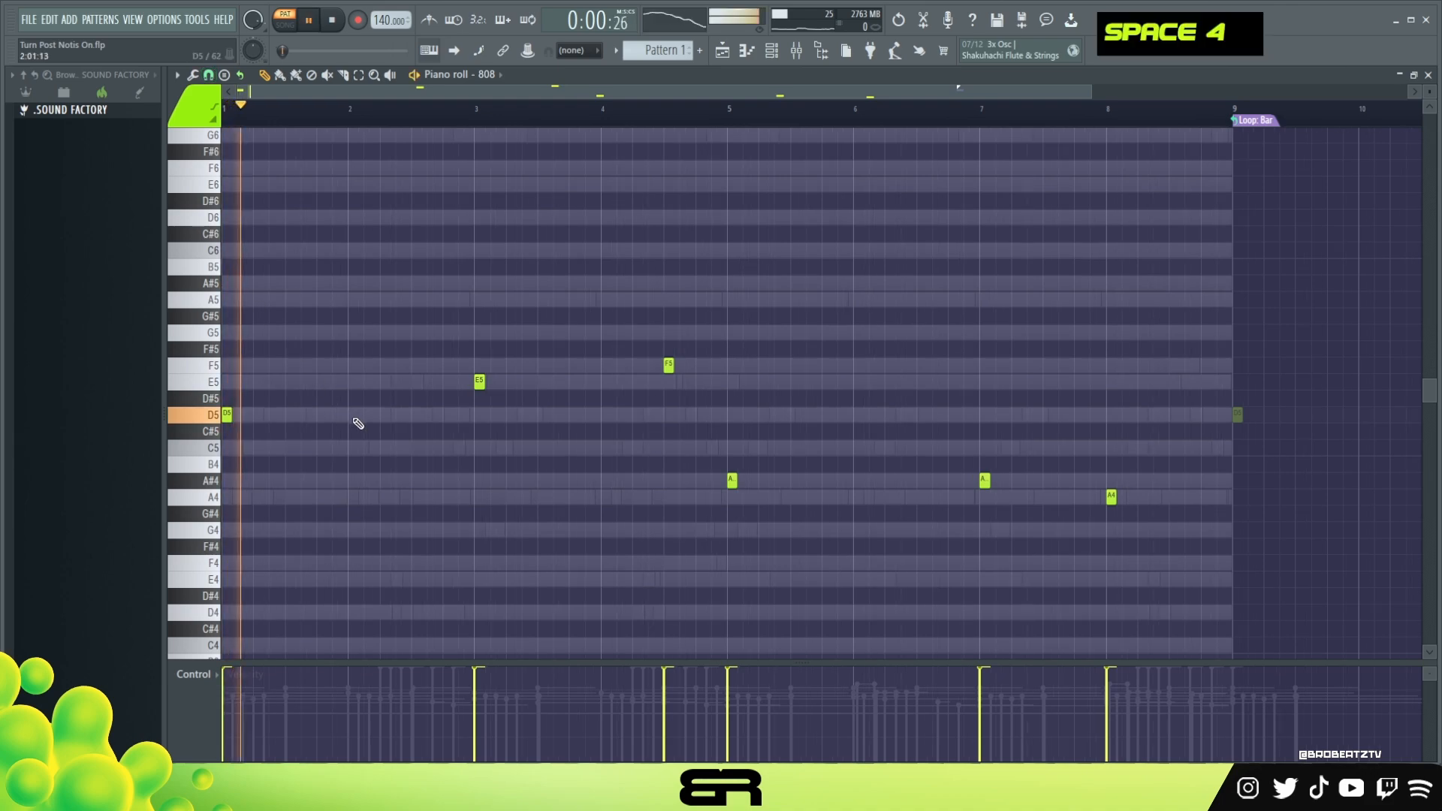
left_click(386, 415)
left_click(433, 414)
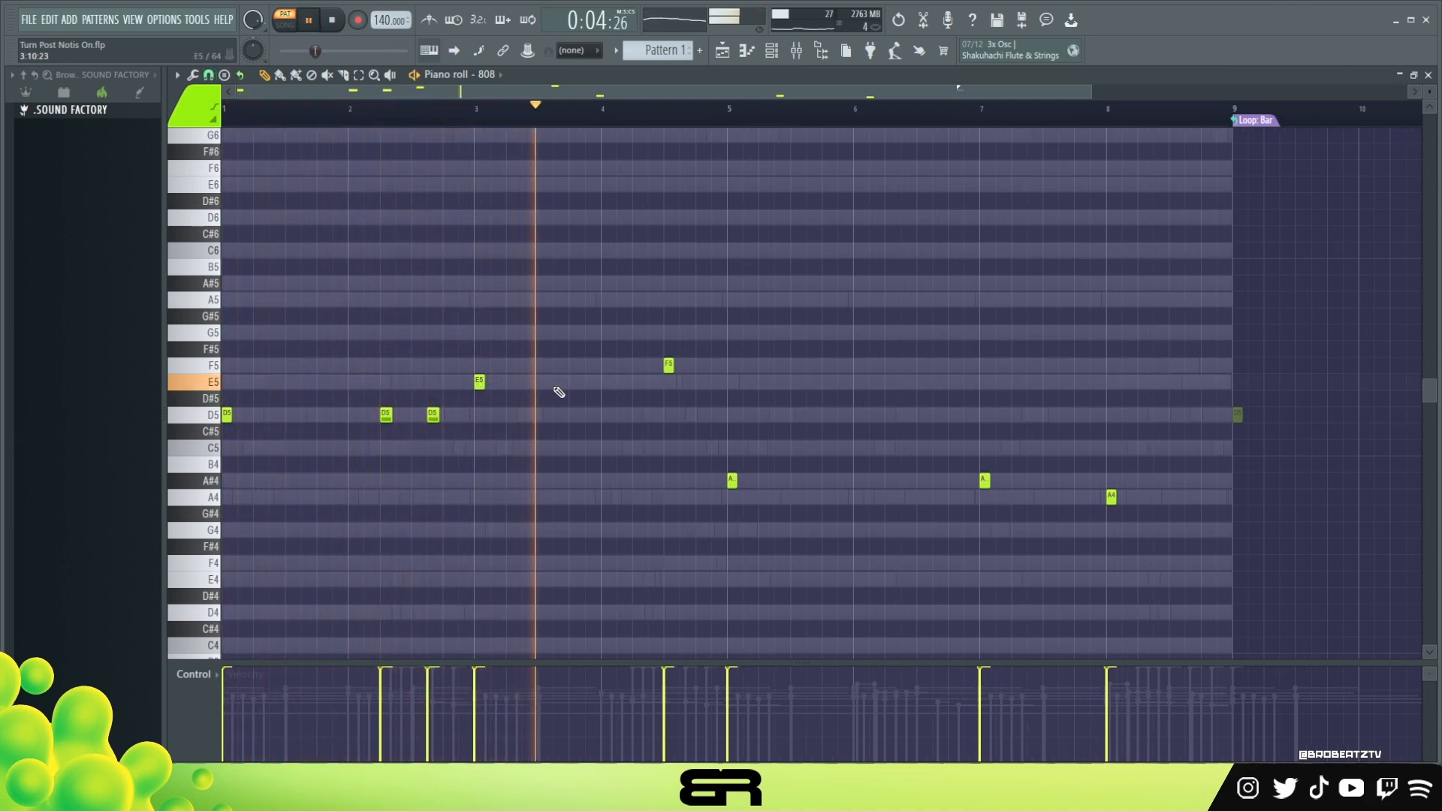
key("space")
key("space")
Replace the bar 4 F5 with two F5 hits on beat 2 and between beats 3 and 4, and redraw the E5 at bar 3.
right_click(668, 365)
left_click(683, 366)
left_click_drag(476, 373, 477, 365)
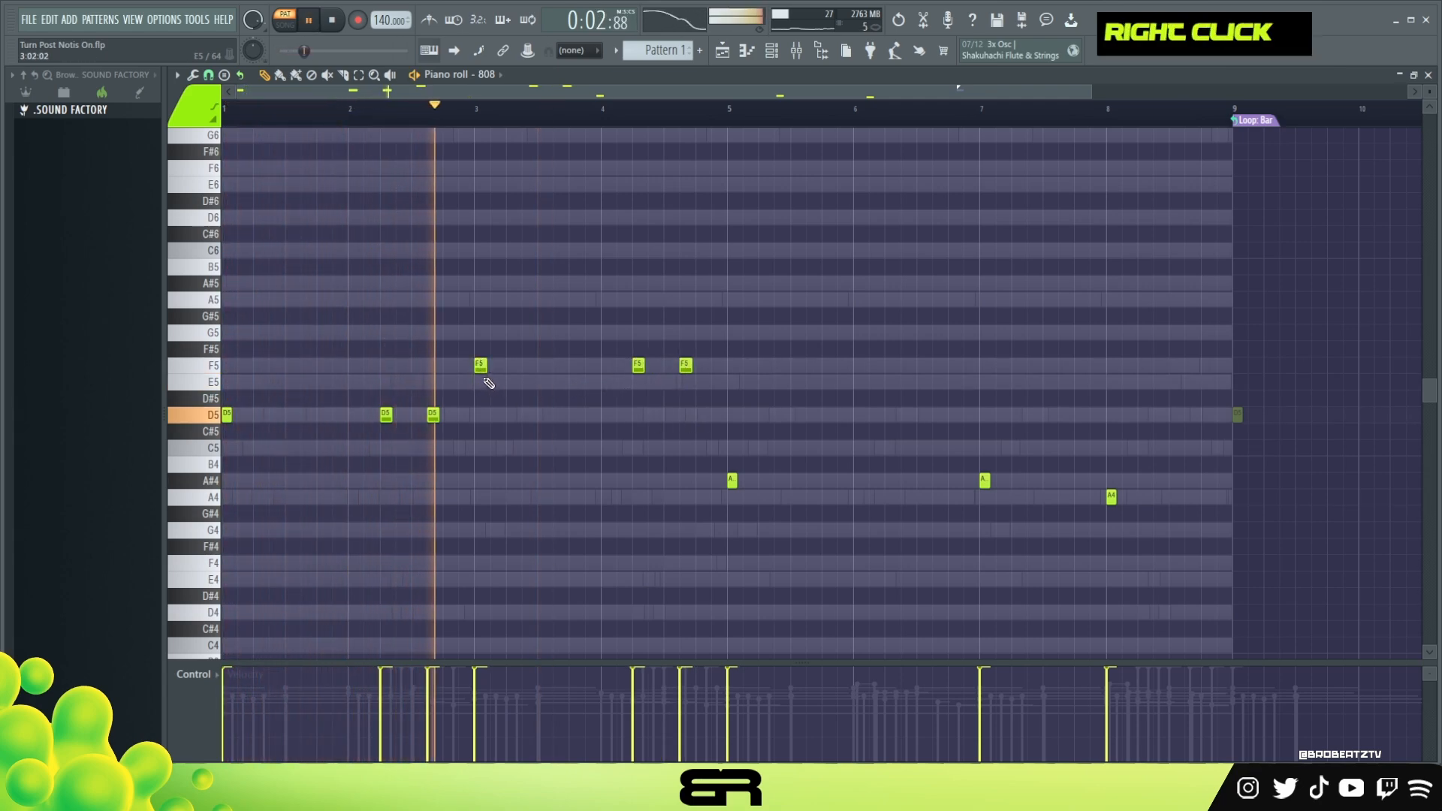
left_click(481, 382)
key("space")
key("space")
right_click(481, 365)
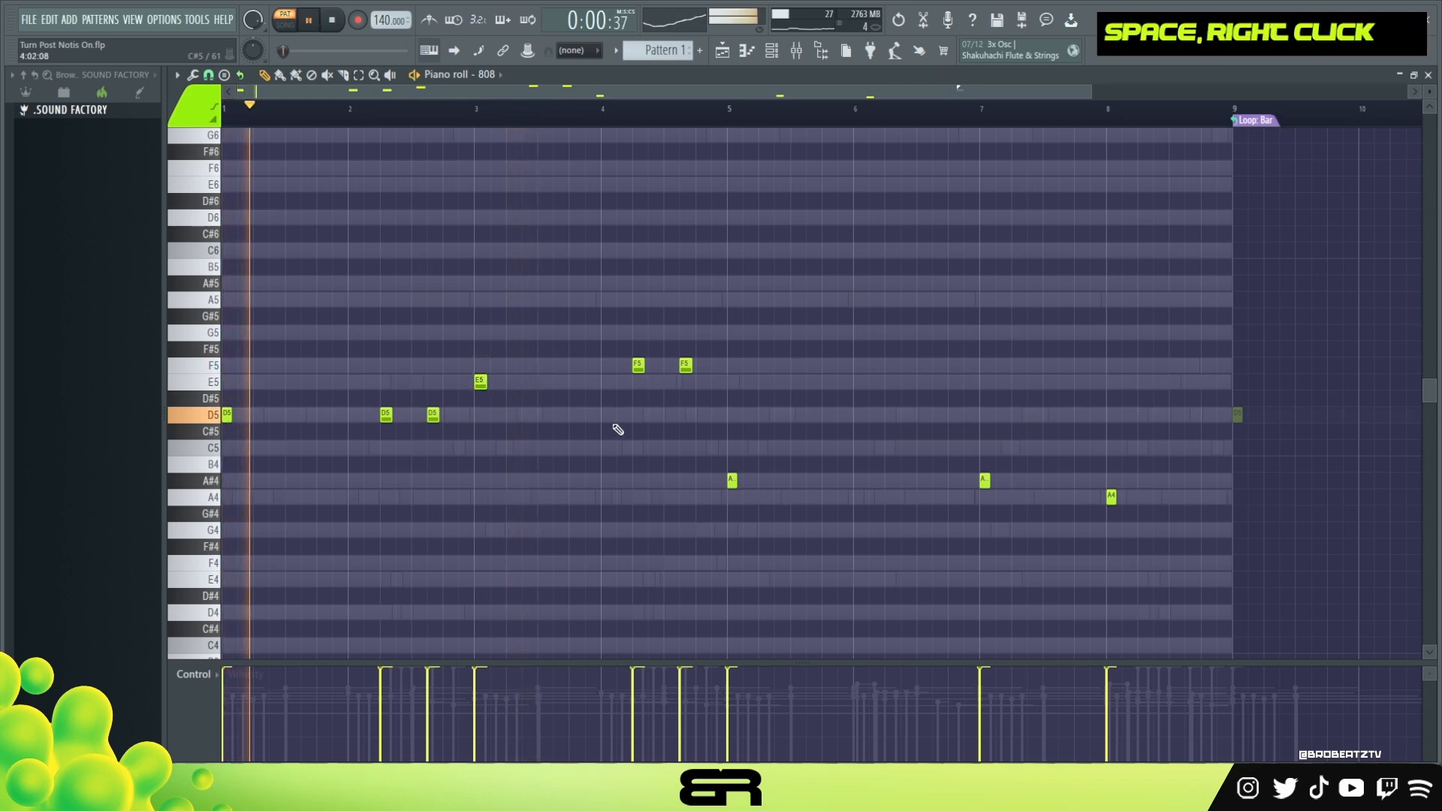
Replace the A#4 at bar 5 with a copy of the three-hit D5 pattern from bars 1 and 2, placed on A4.
right_click(732, 480)
left_click_drag(453, 403, 220, 440)
left_click_drag(386, 415, 780, 530)
left_click_drag(675, 534, 786, 501)
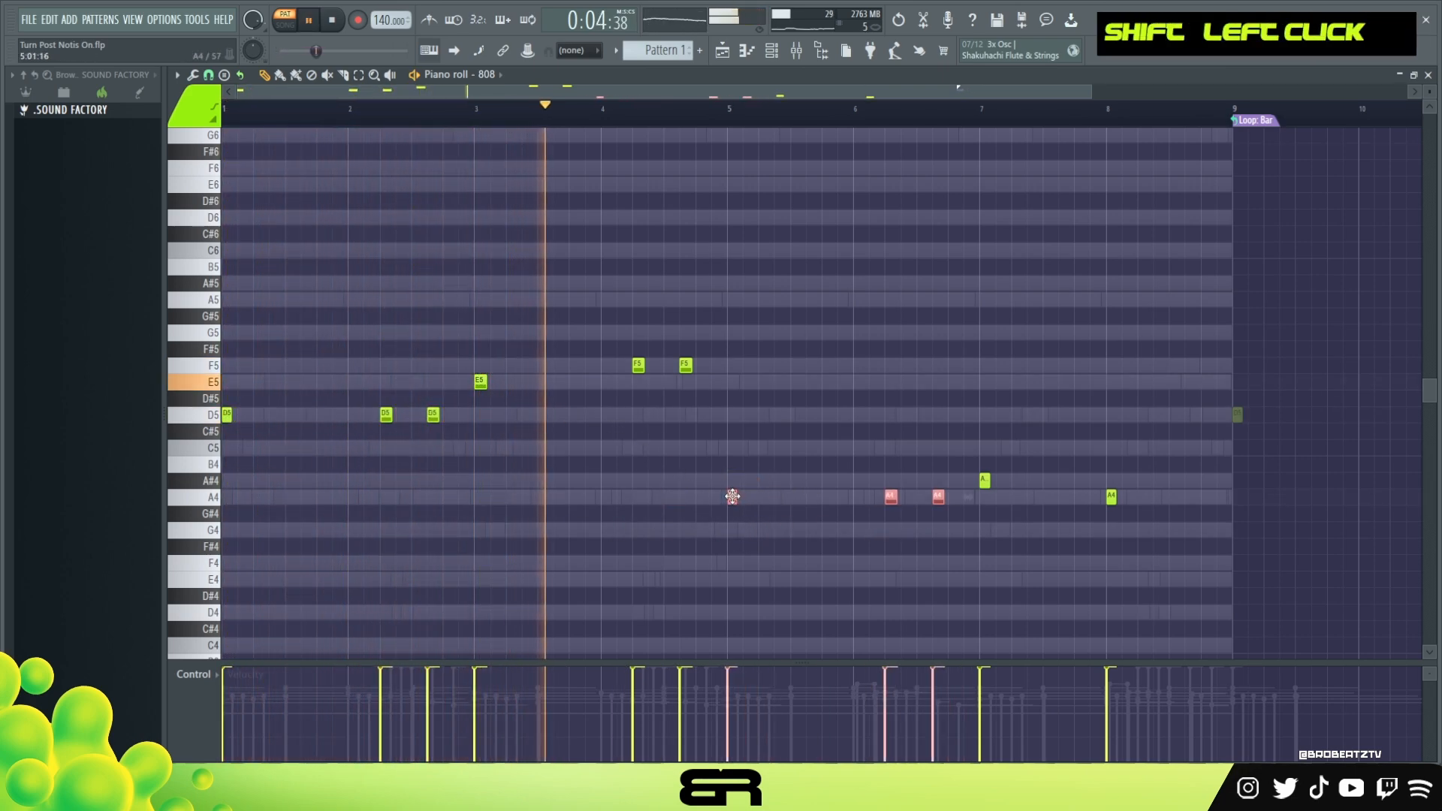
right_click(804, 450)
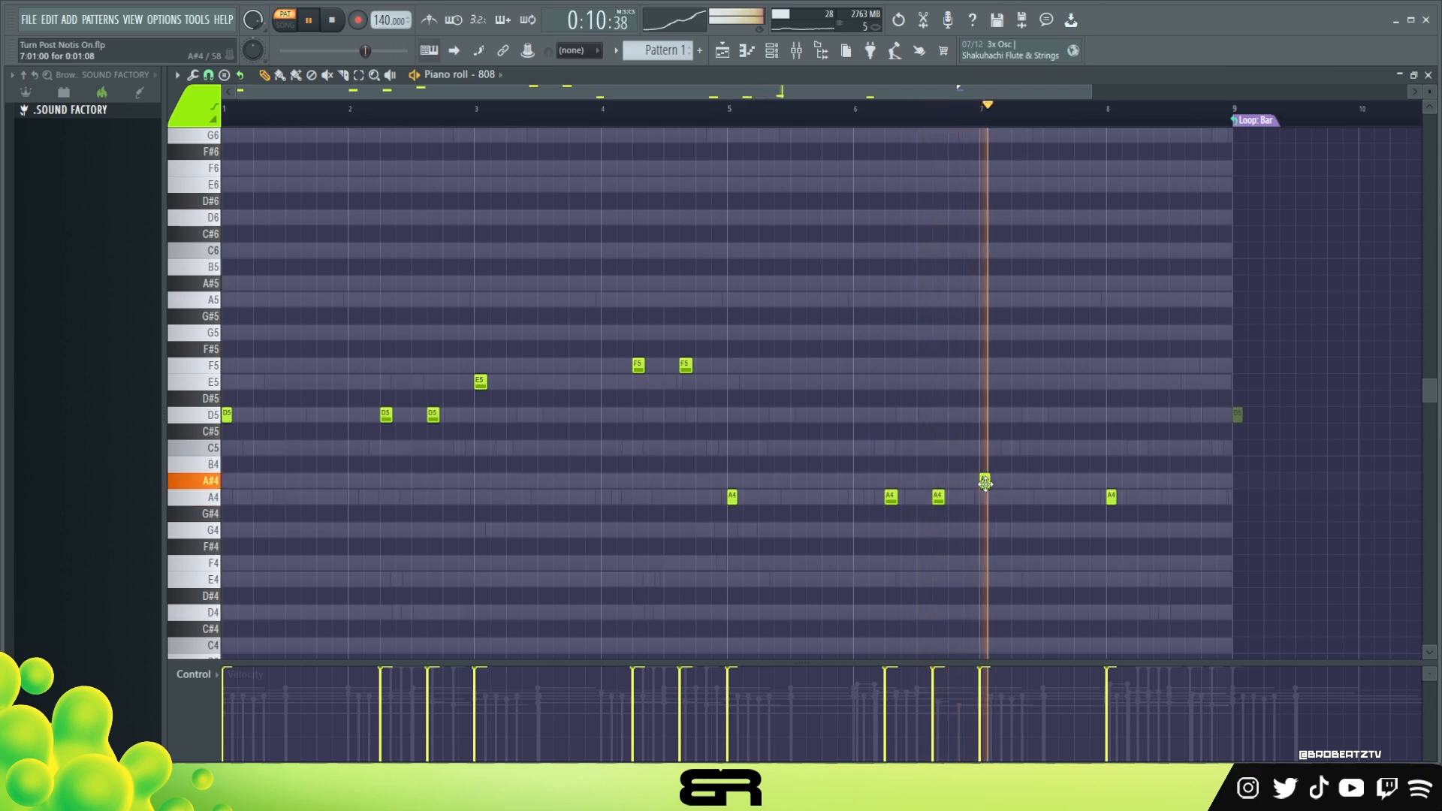
Replace the A4 at the start of bar 8 with two A4 hits on beat 2 and between beats 3 and 4.
key("space")
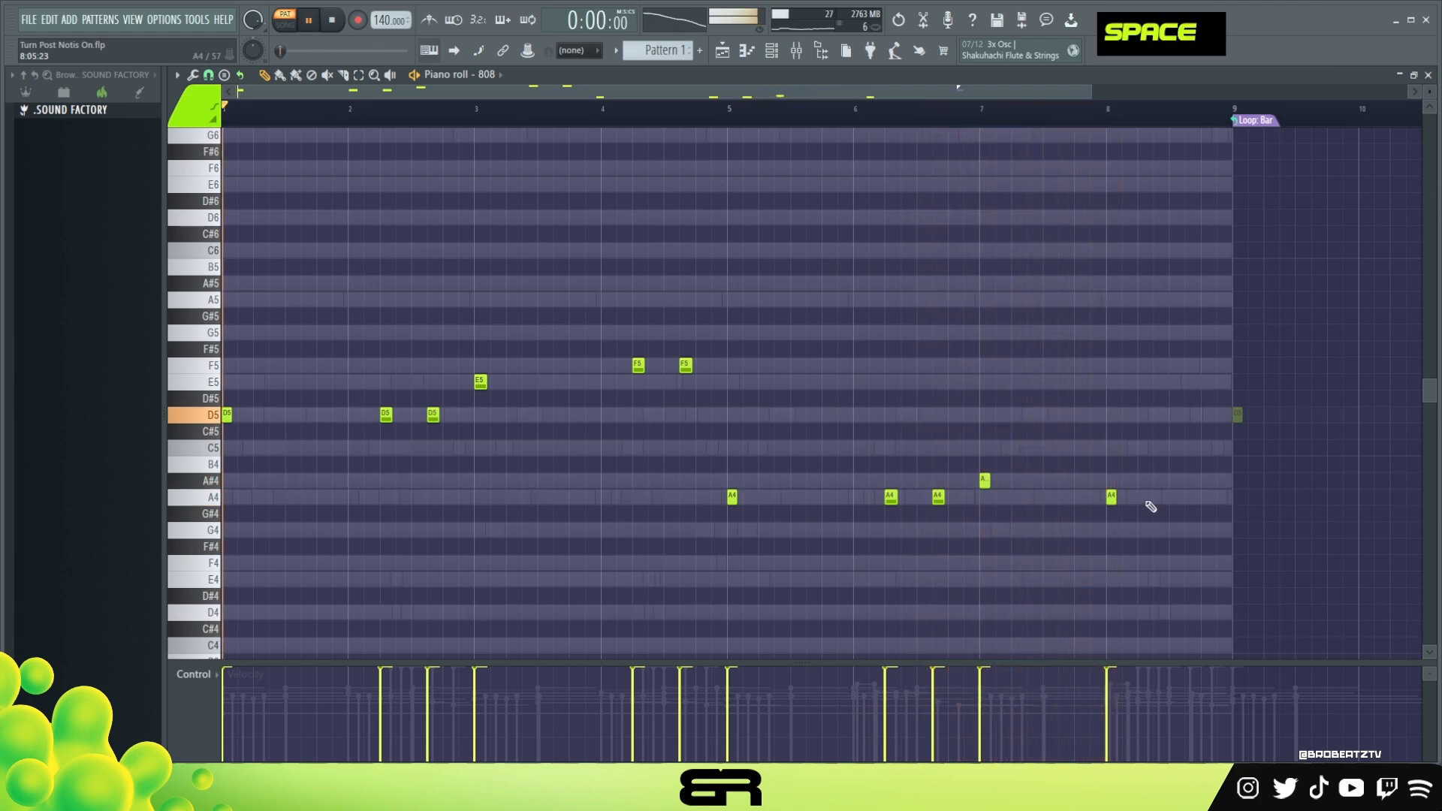
key("space")
left_click(1145, 497)
left_click(1190, 497)
right_click(1112, 496)
Swap the A#4 at bar 7 for an A4 hit, and raise the bar 5 to bar 7 hits together to A#4.
left_click(985, 496)
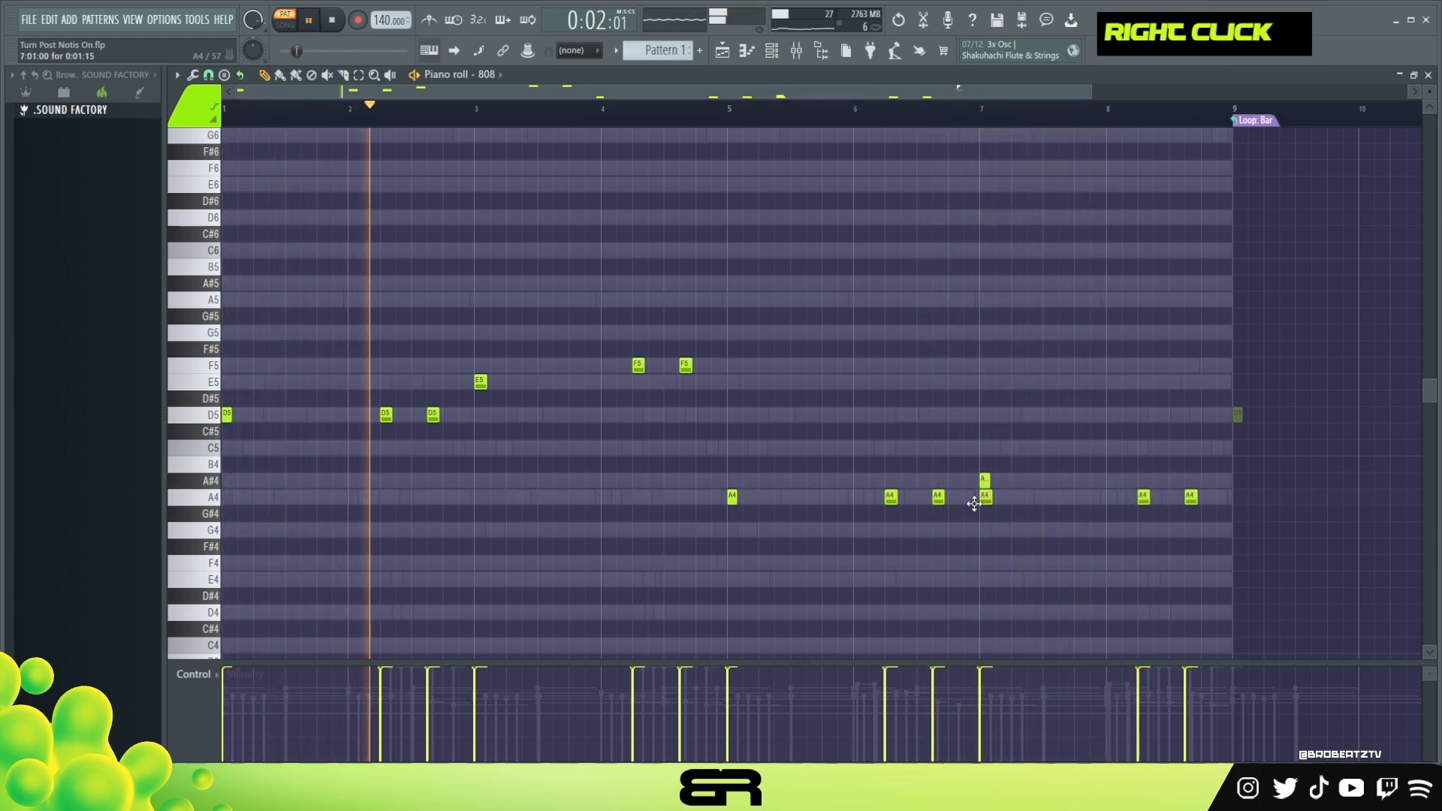
left_click_drag(995, 489, 722, 520)
key("shift+Up")
right_click(823, 418)
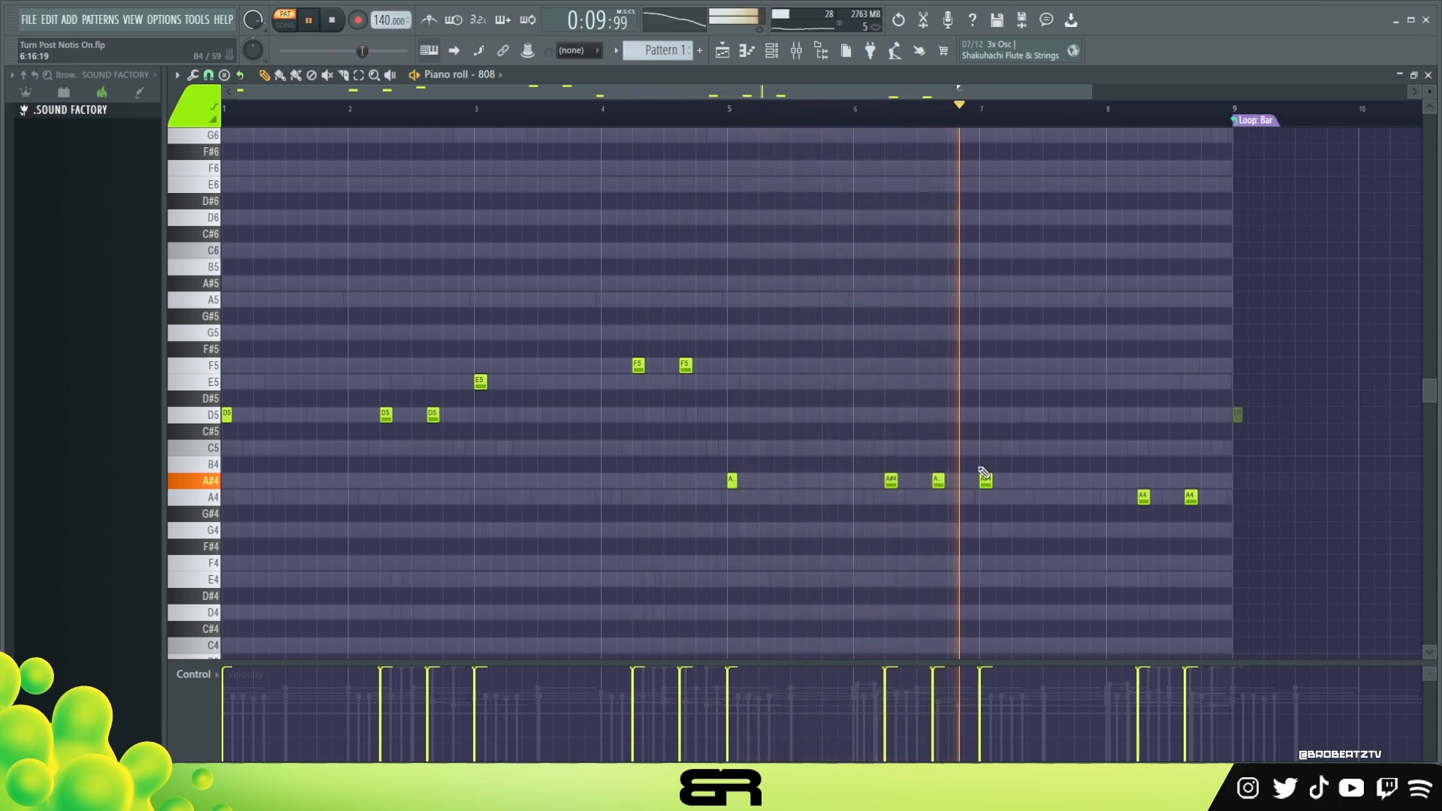
Replay the 808 line from the start and delete the second A#4 hit in bar 6.
key("space")
key("space")
right_click(938, 481)
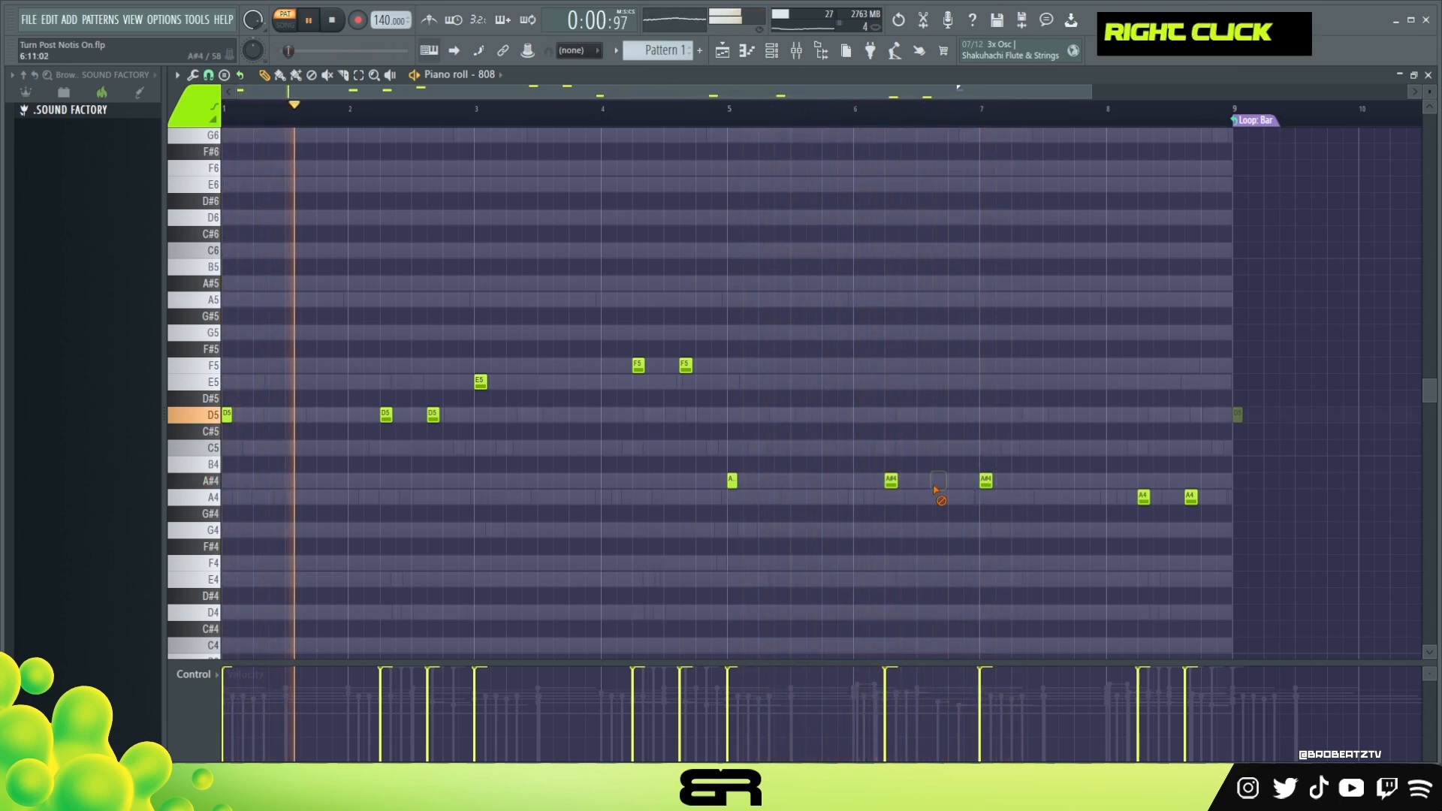
Duplicate the full eight-bar 808 pattern to start at bar 9, and clear the time selection.
key("ctrl+a")
left_click_drag(227, 414, 1311, 448, "shift")
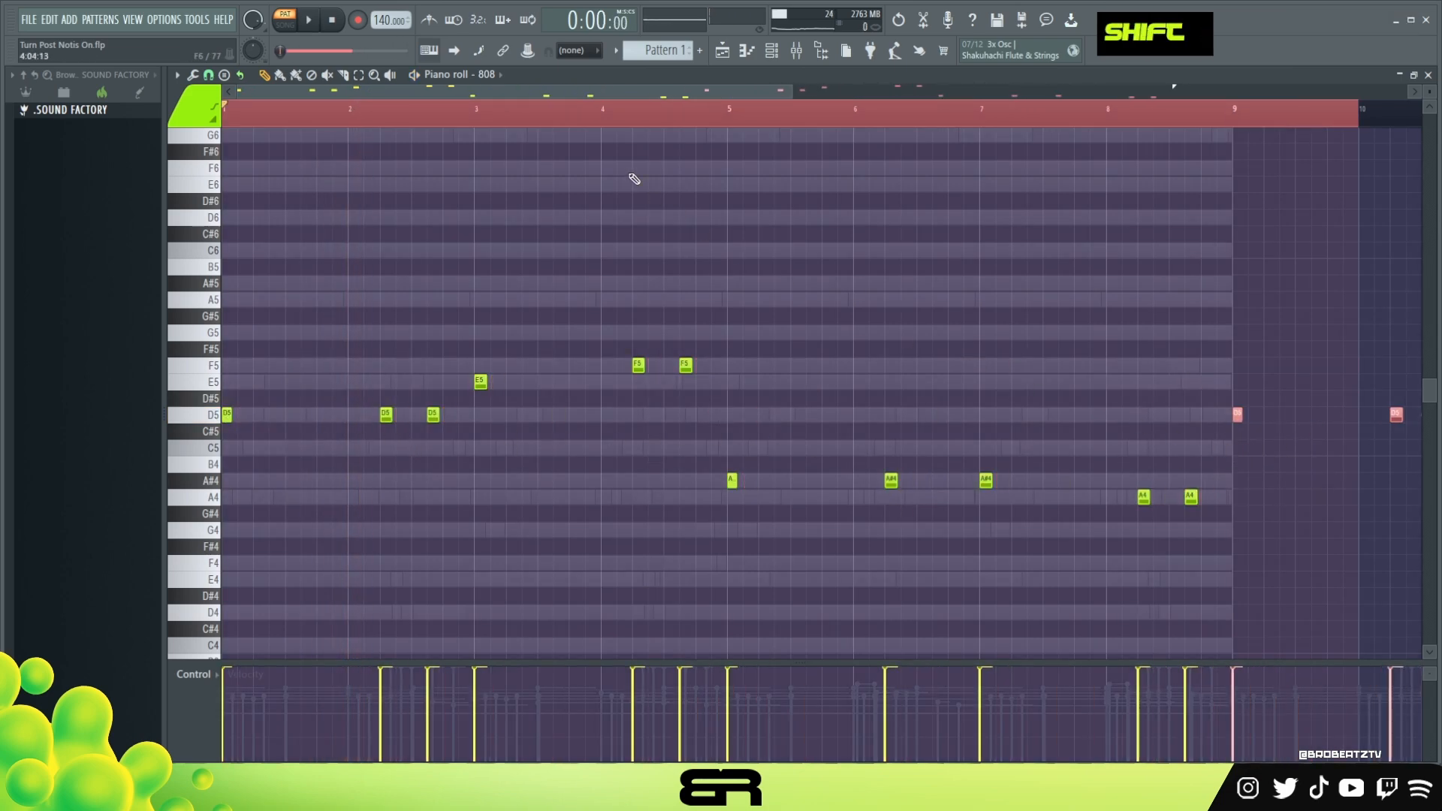
scroll(609, 95, "right", 5)
double_click(597, 107)
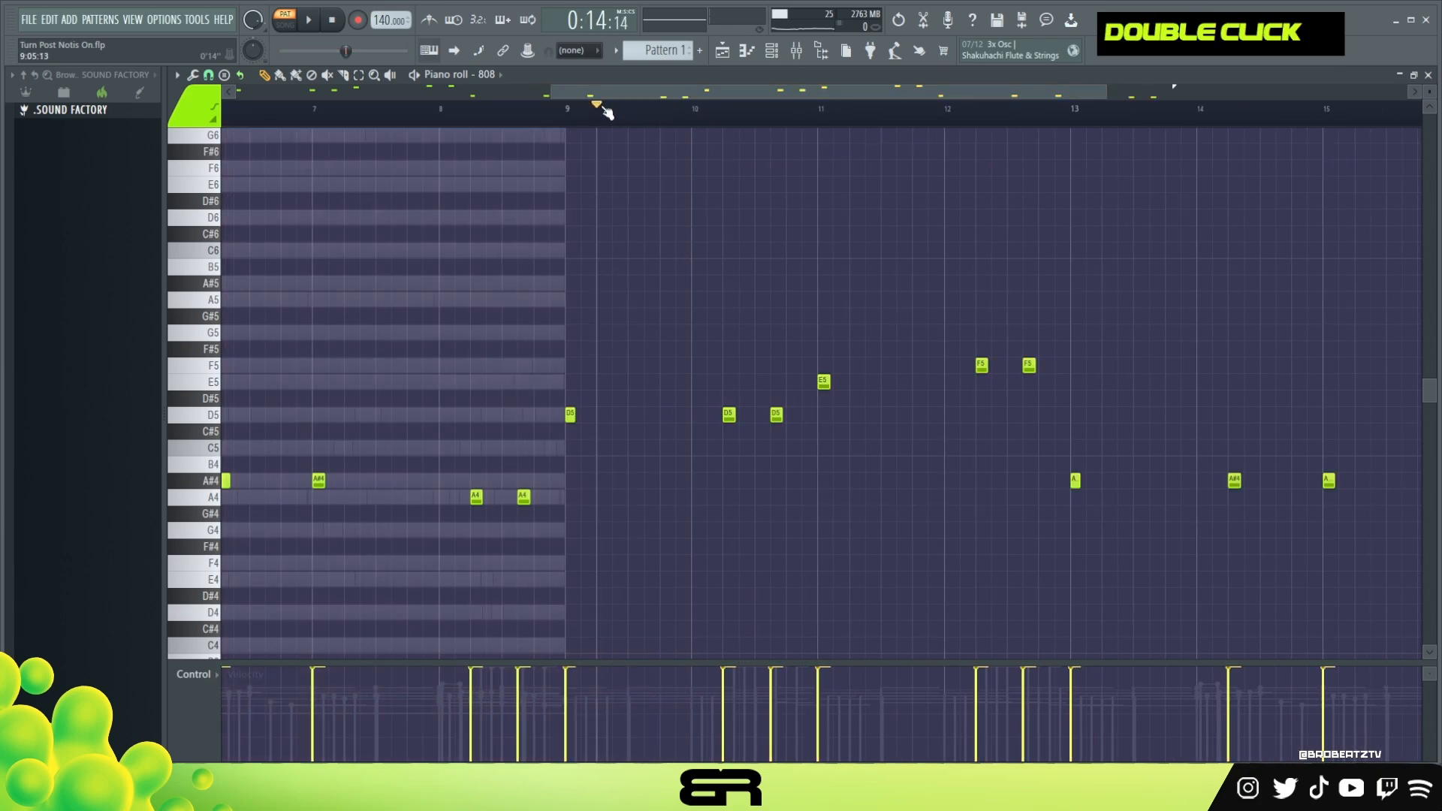
scroll(671, 102, "right", 1)
right_click(709, 234)
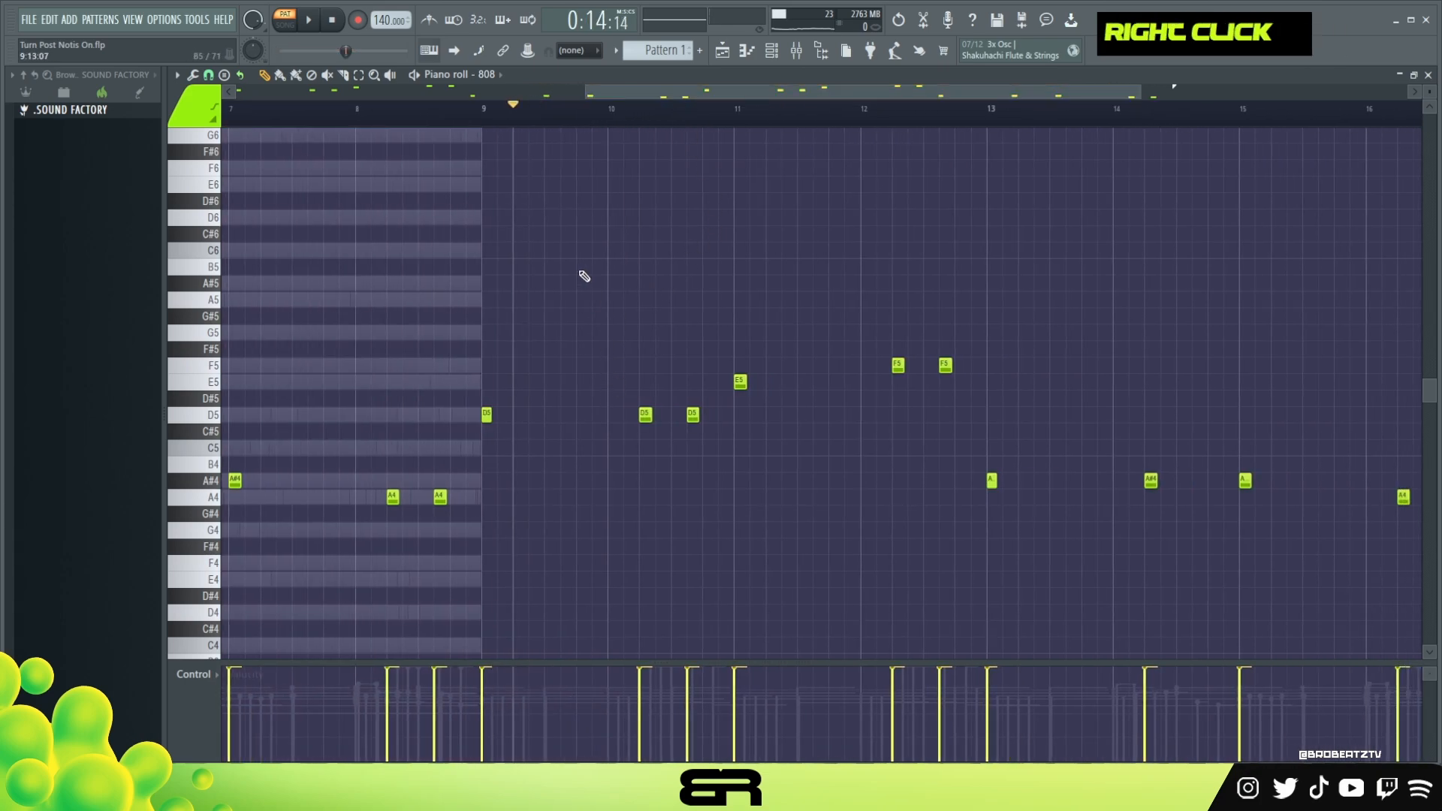
Add three D5 808 hits on beat 3, on beat 4 and just after it in bar 9, raise the first to D6, and play it back.
key("space")
key("space")
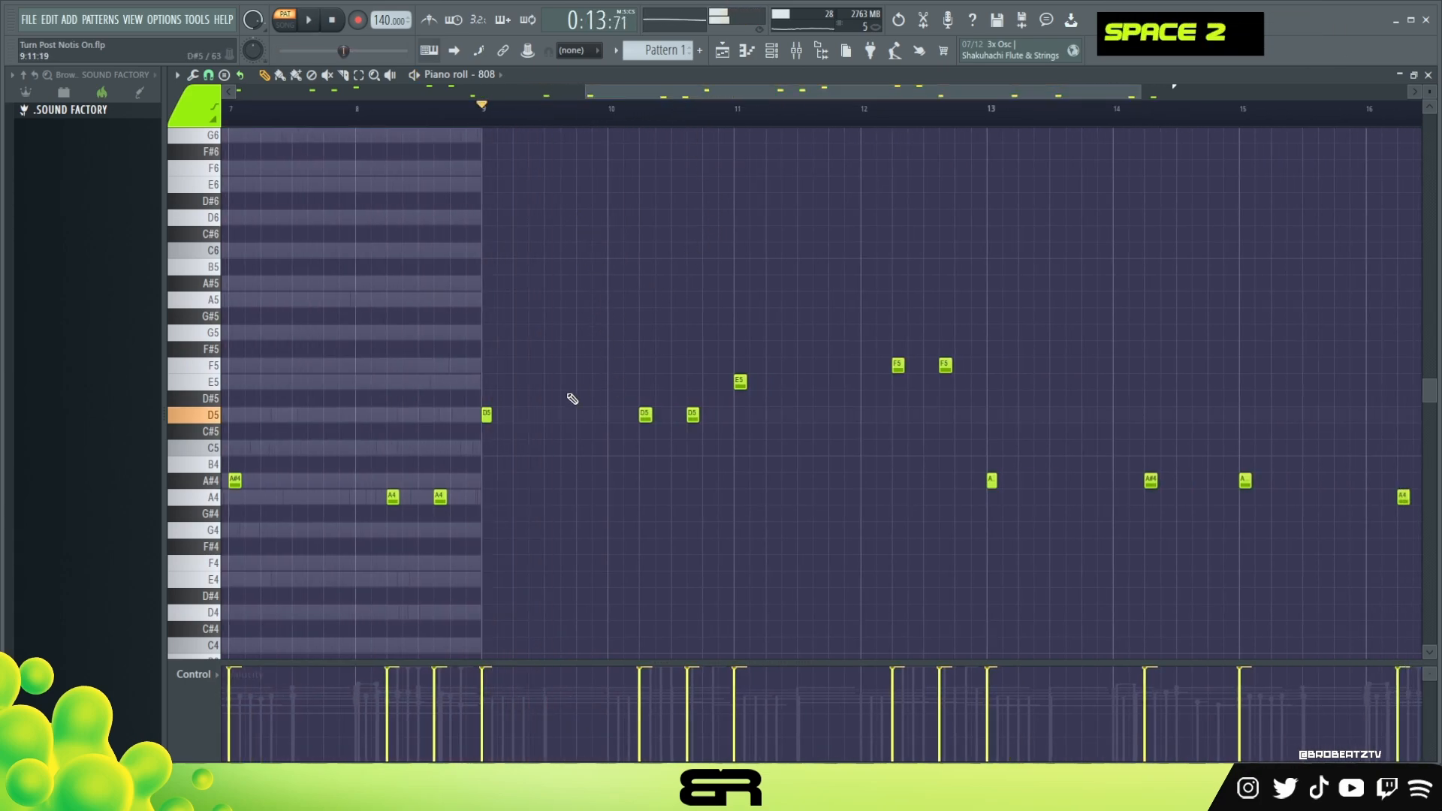
double_click(601, 414)
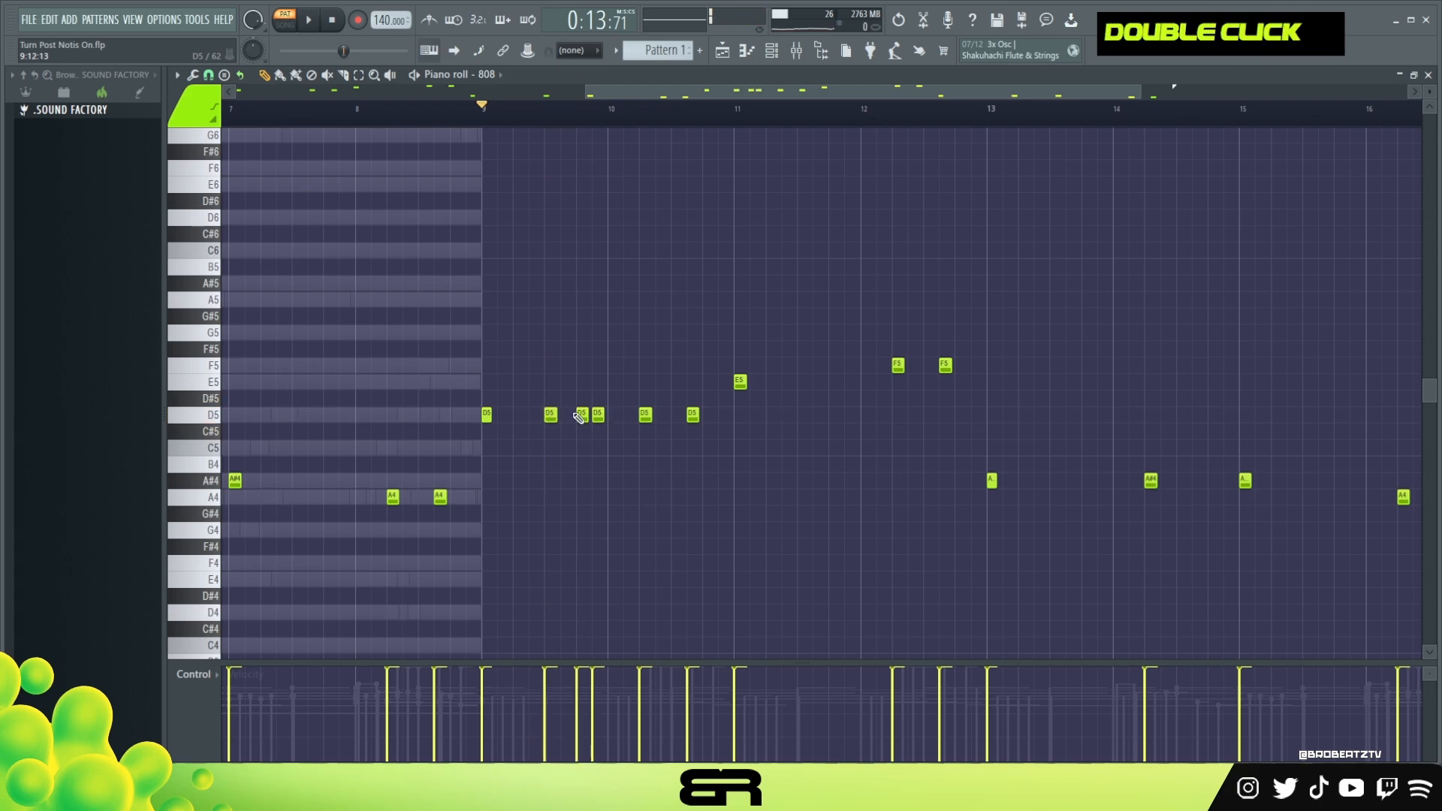
left_click(551, 415)
key("ctrl+Up")
key("space")
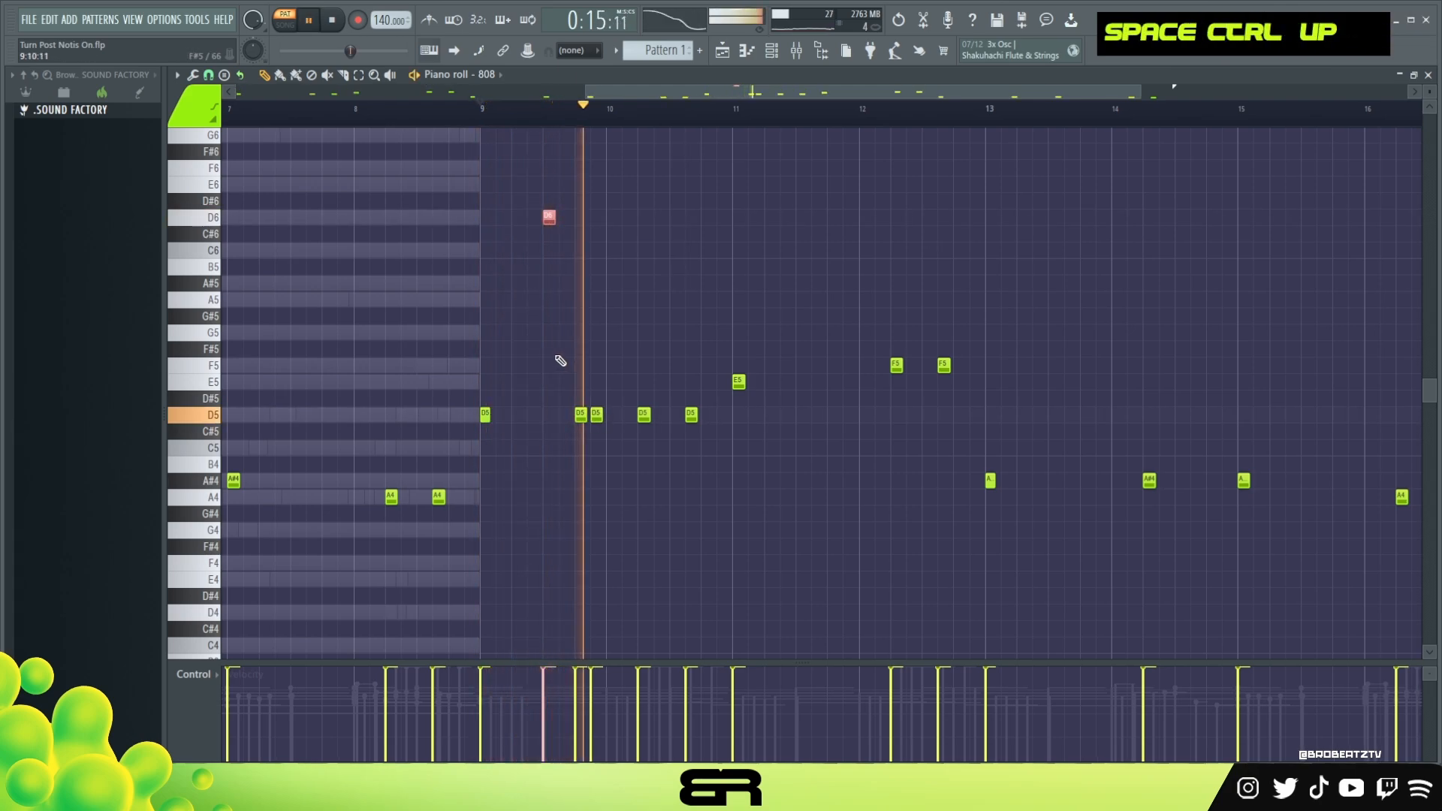
right_click(647, 308, "ctrl")
key("space")
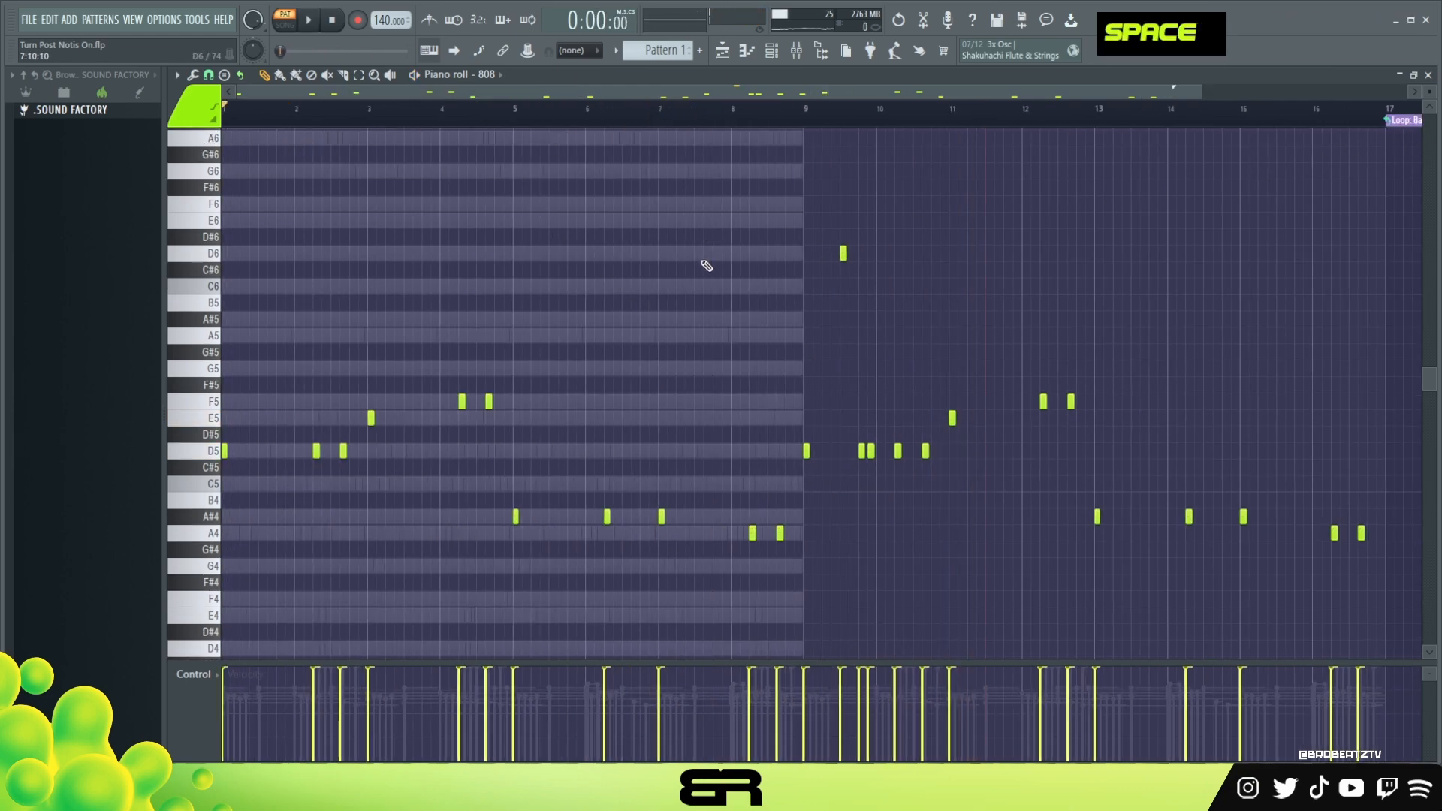
Raise all guitar notes by one octave and play the pattern back.
left_click(792, 52)
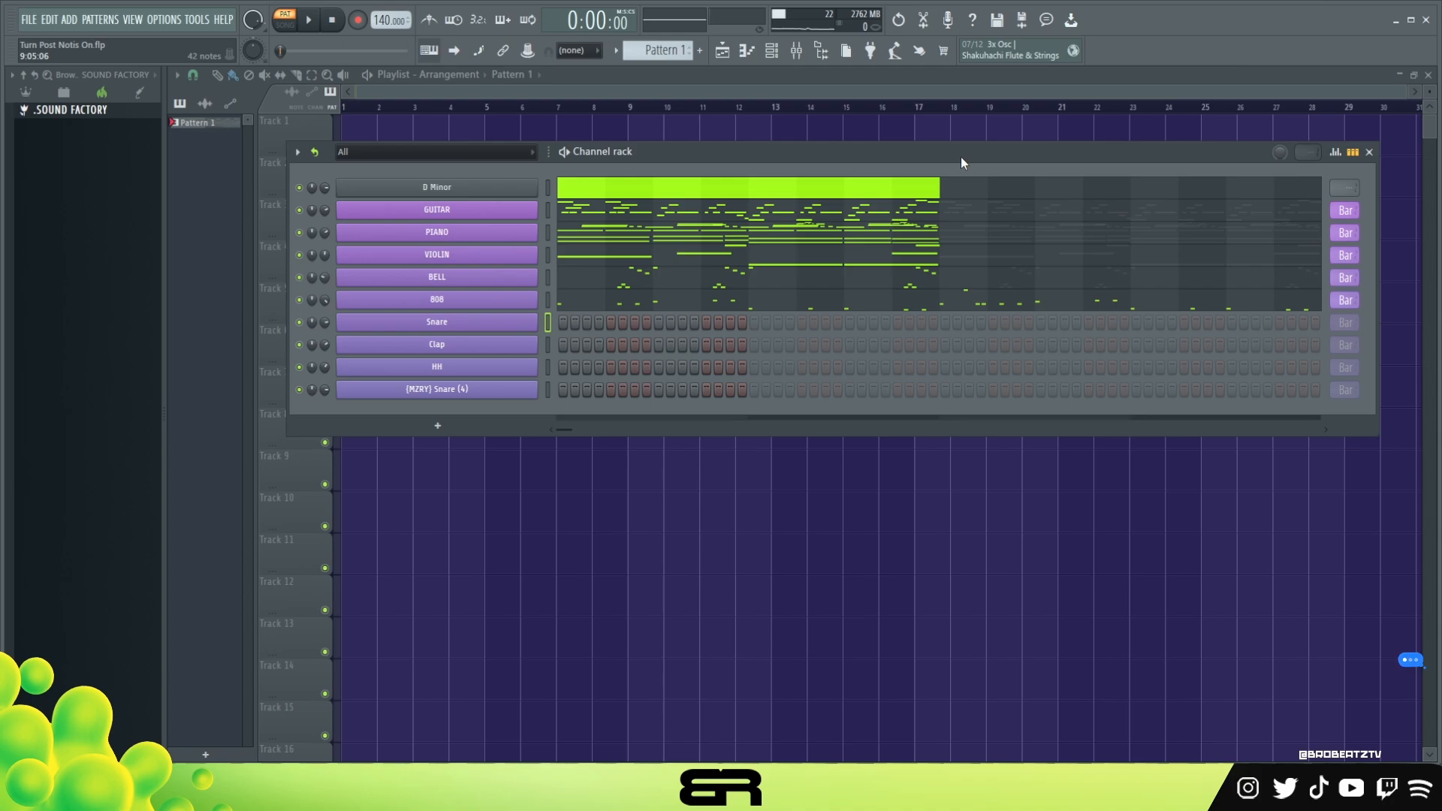
left_click(628, 209)
key("ctrl+a")
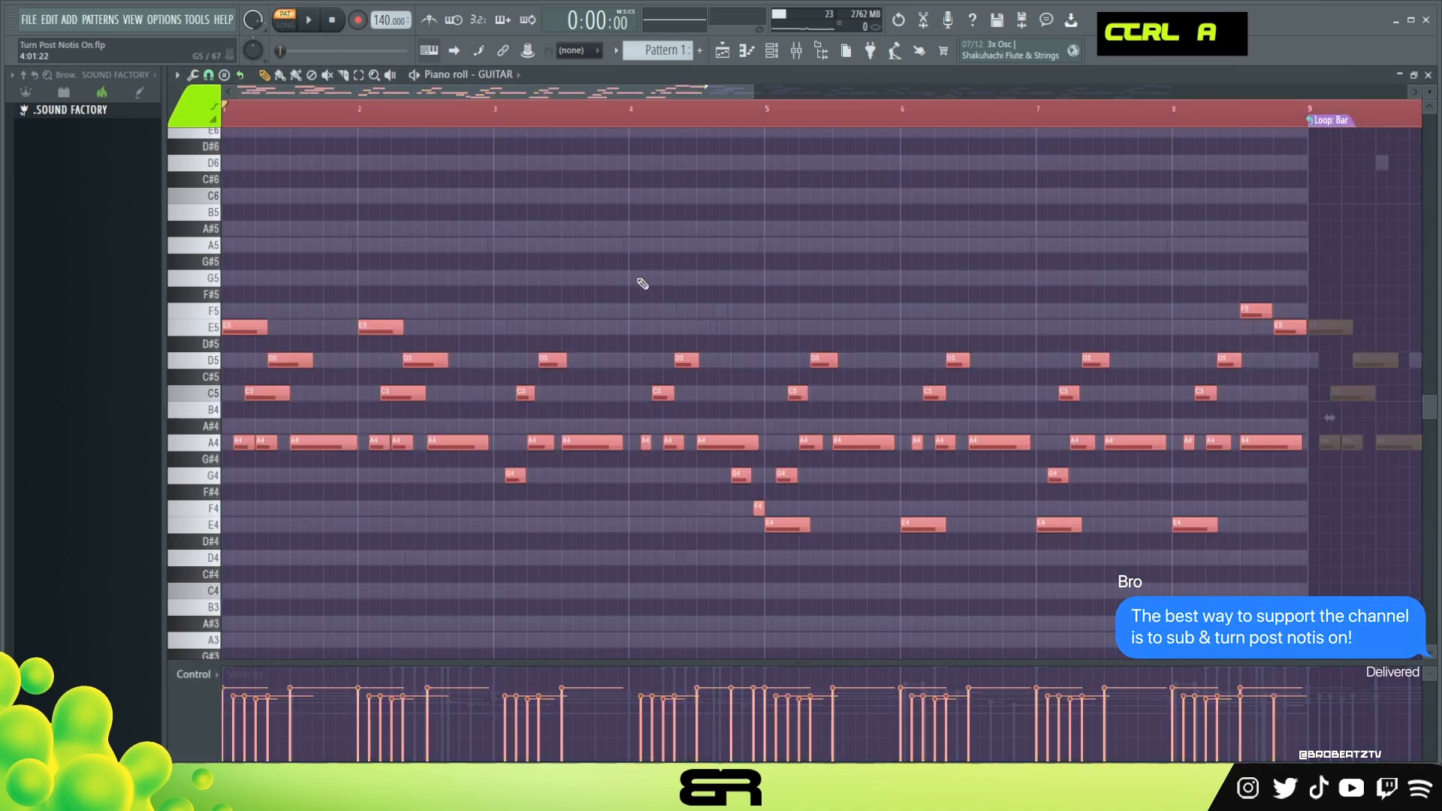
key("ctrl+Up")
double_click(395, 108)
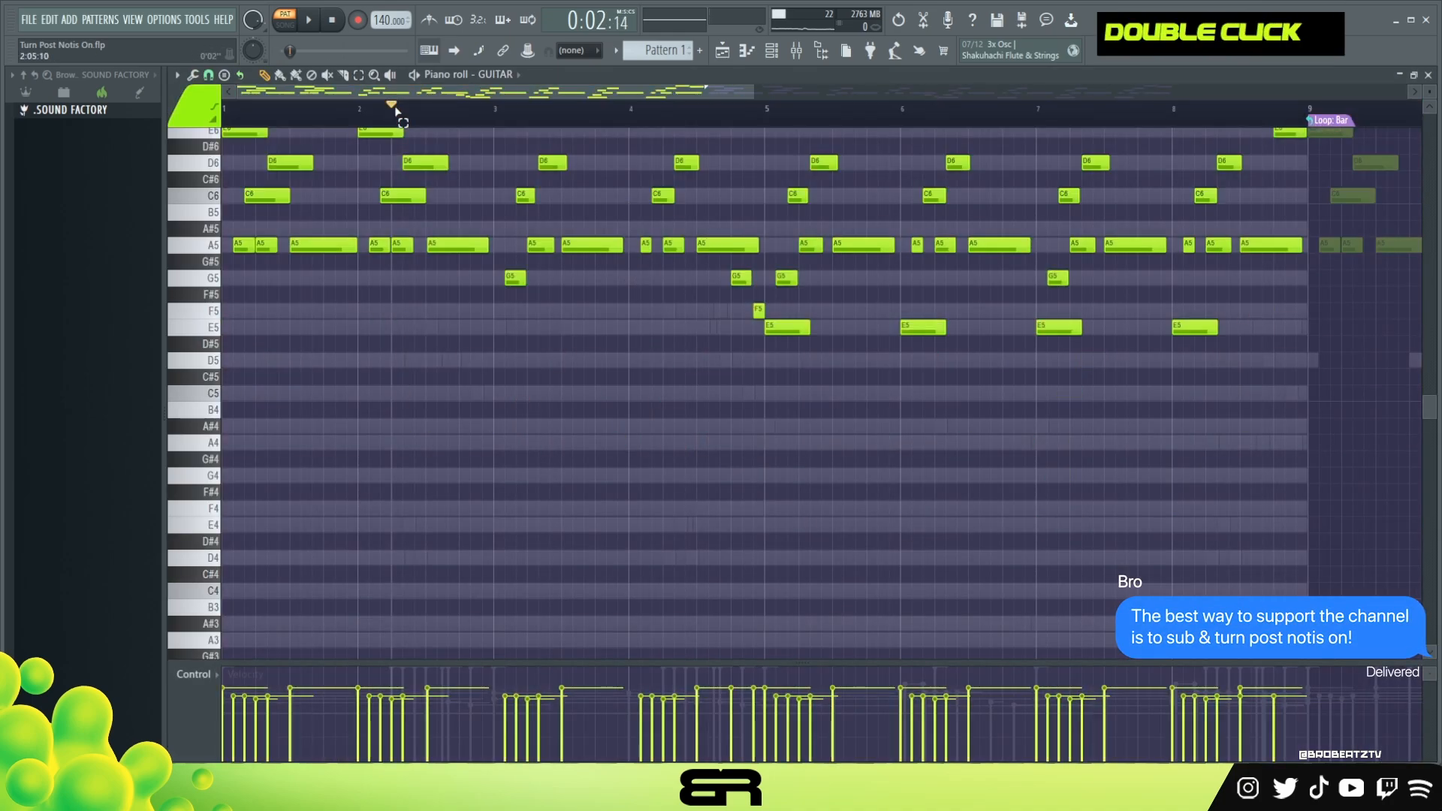
key("space")
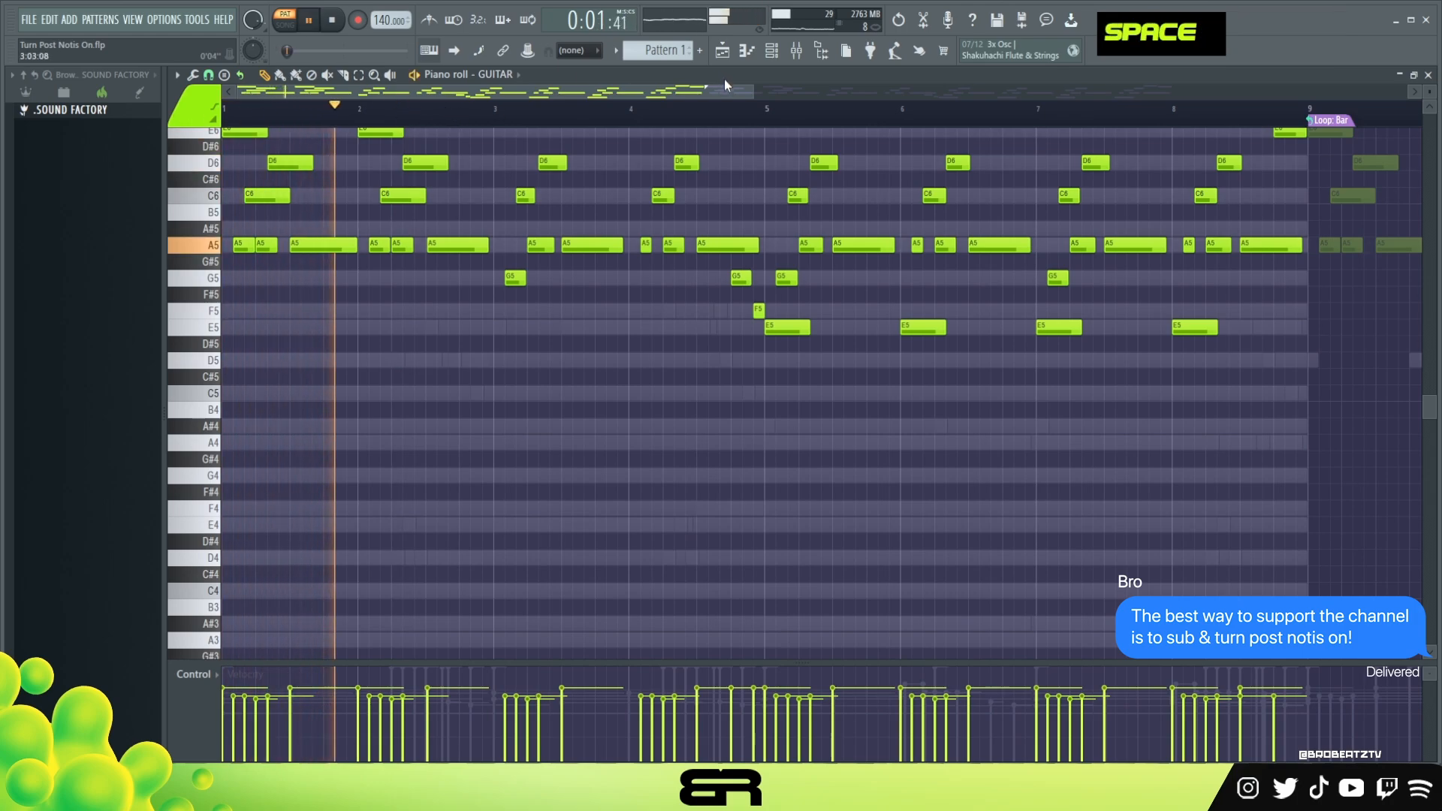
key("space")
Mute the GUITAR, VIOLIN and BELL channels and bring up the playlist behind the channel rack.
left_click(777, 60)
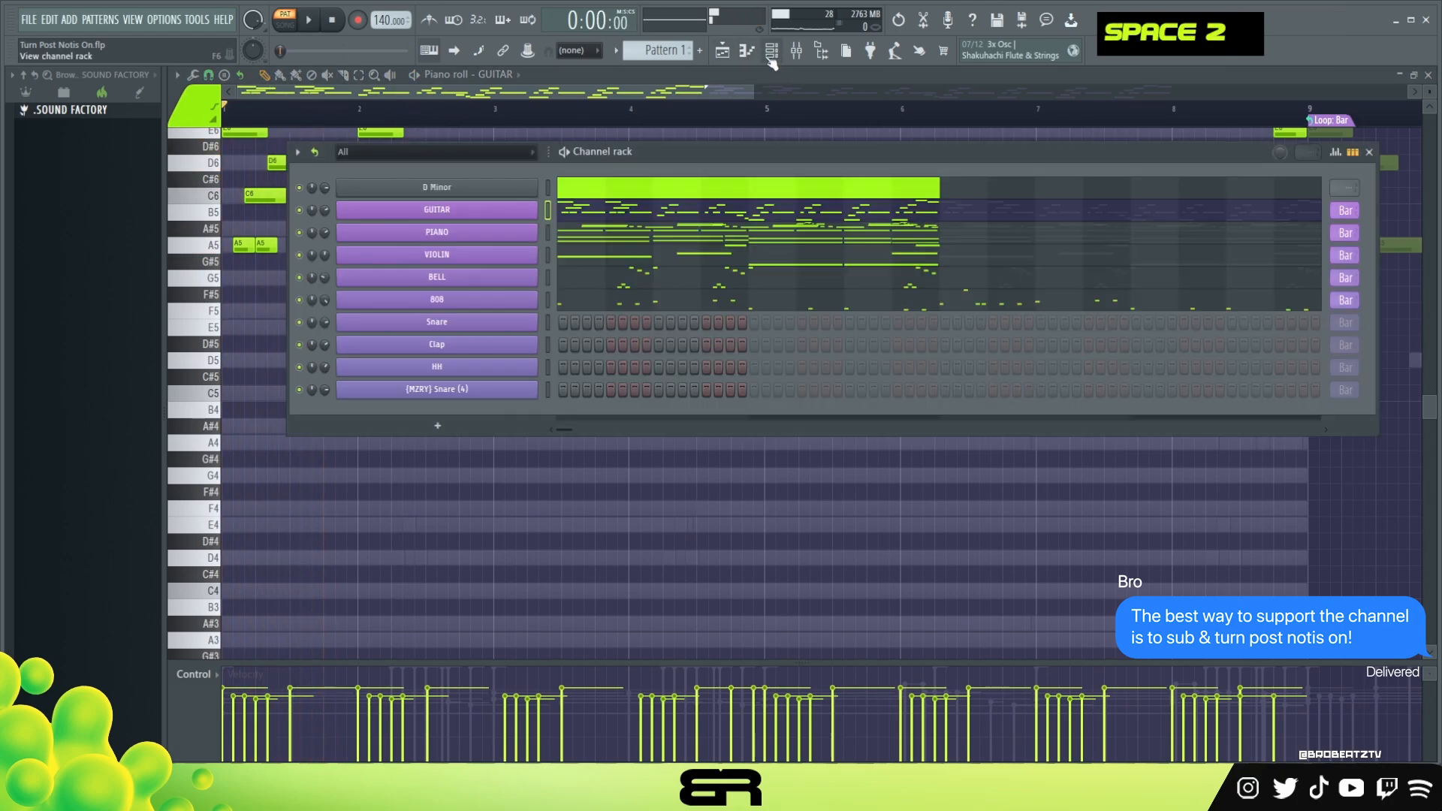
double_click(309, 255)
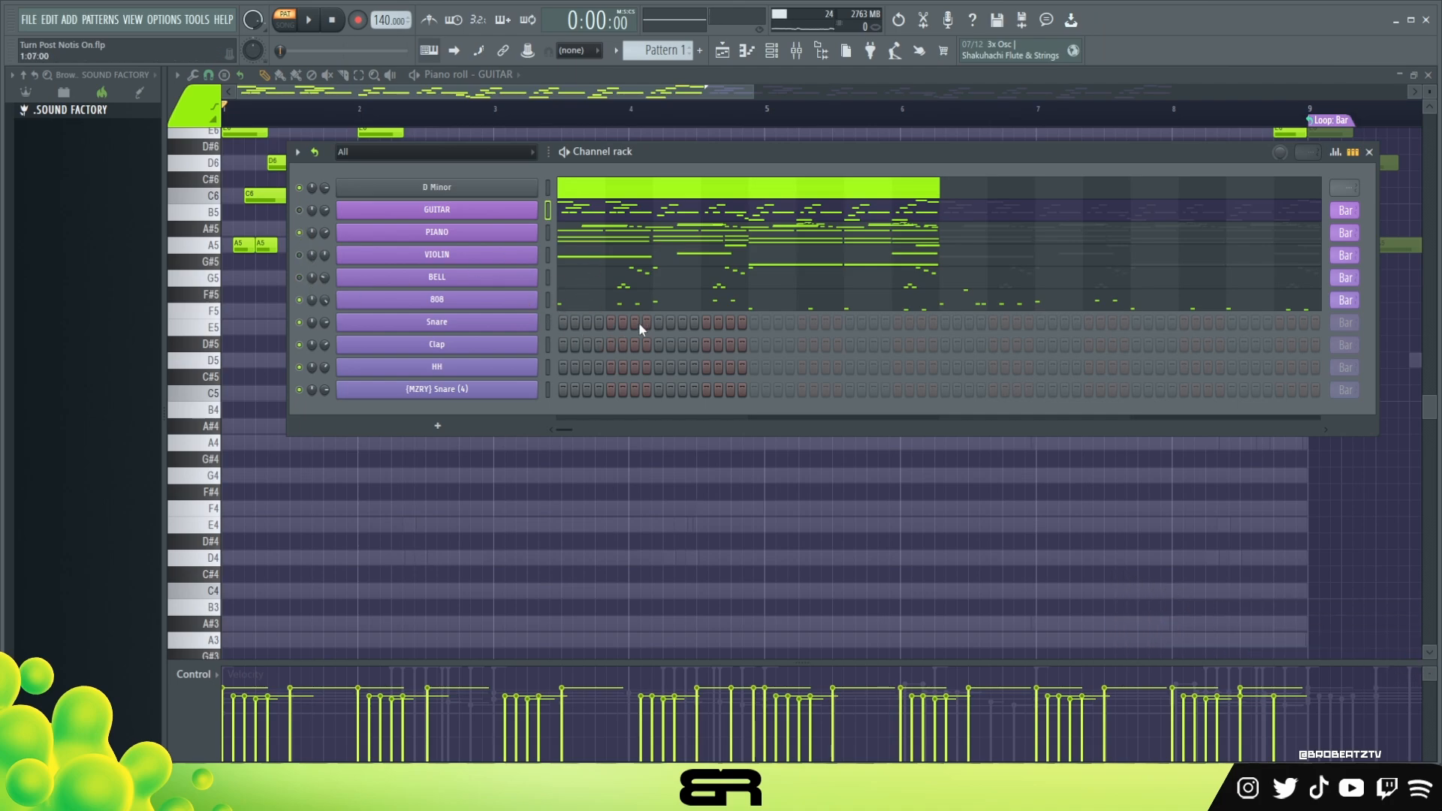
left_click(733, 60)
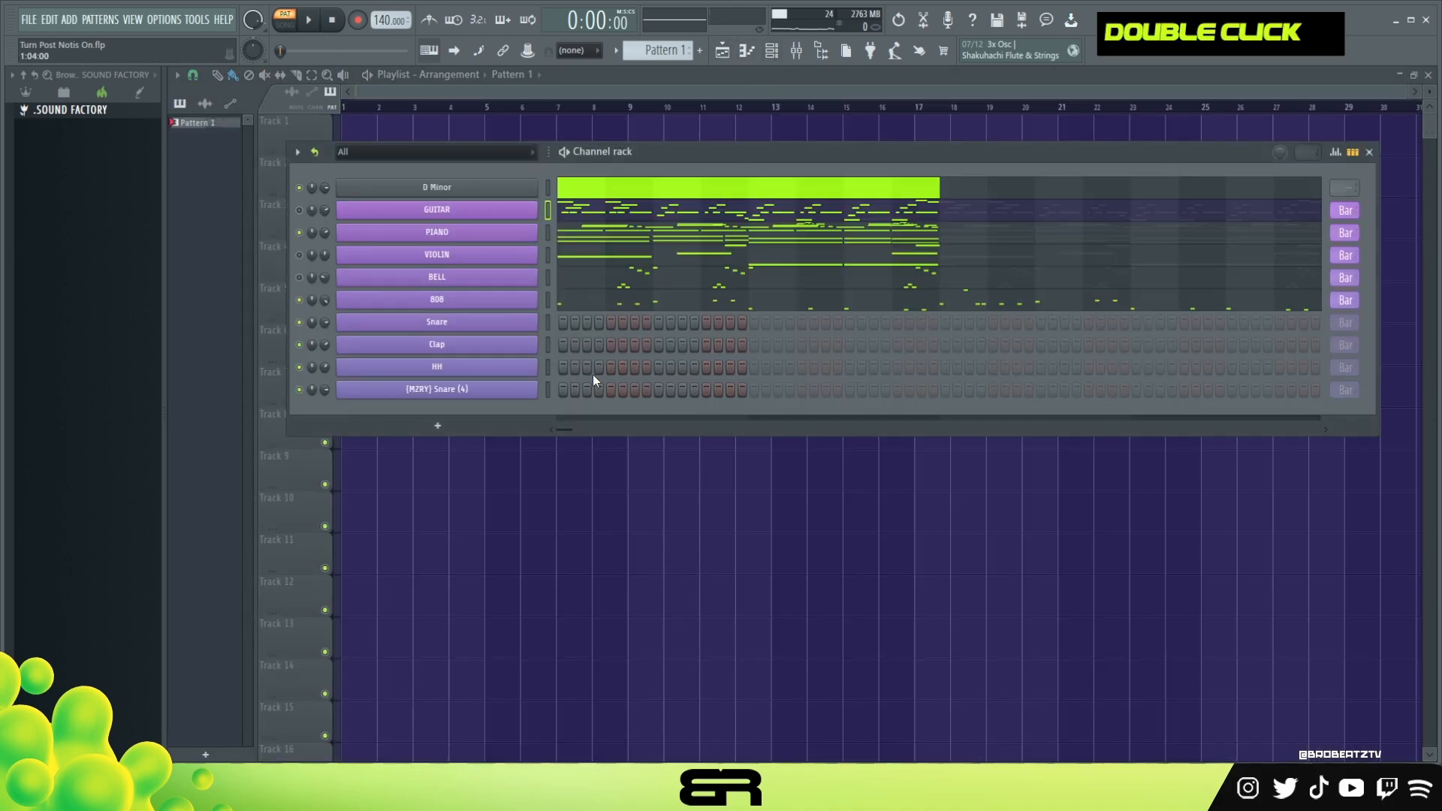
Place the snare on step 9 of every bar and claps on step 9 of all four bars plus step 15 of bar 1.
left_click(664, 322)
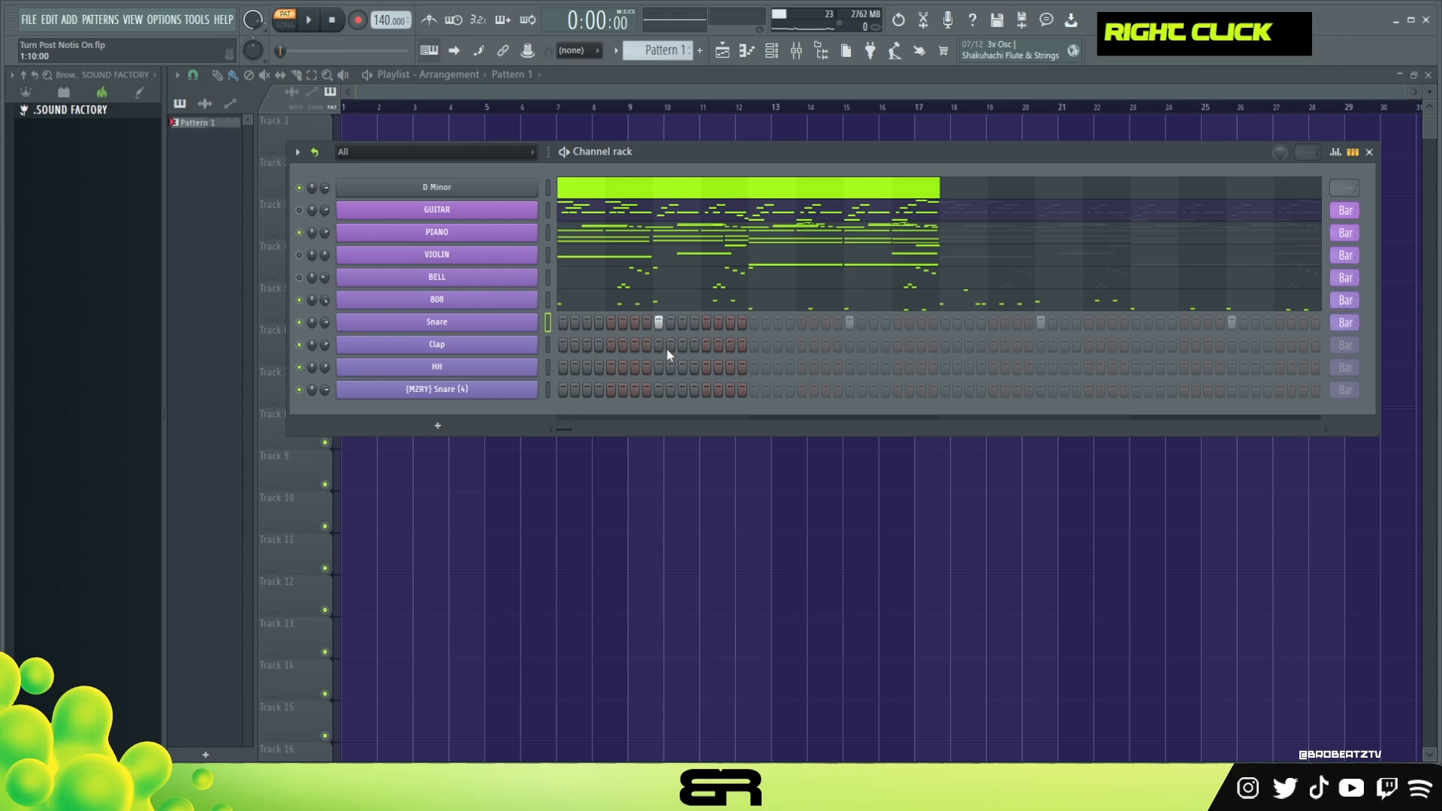
left_click(730, 345)
right_click(862, 346)
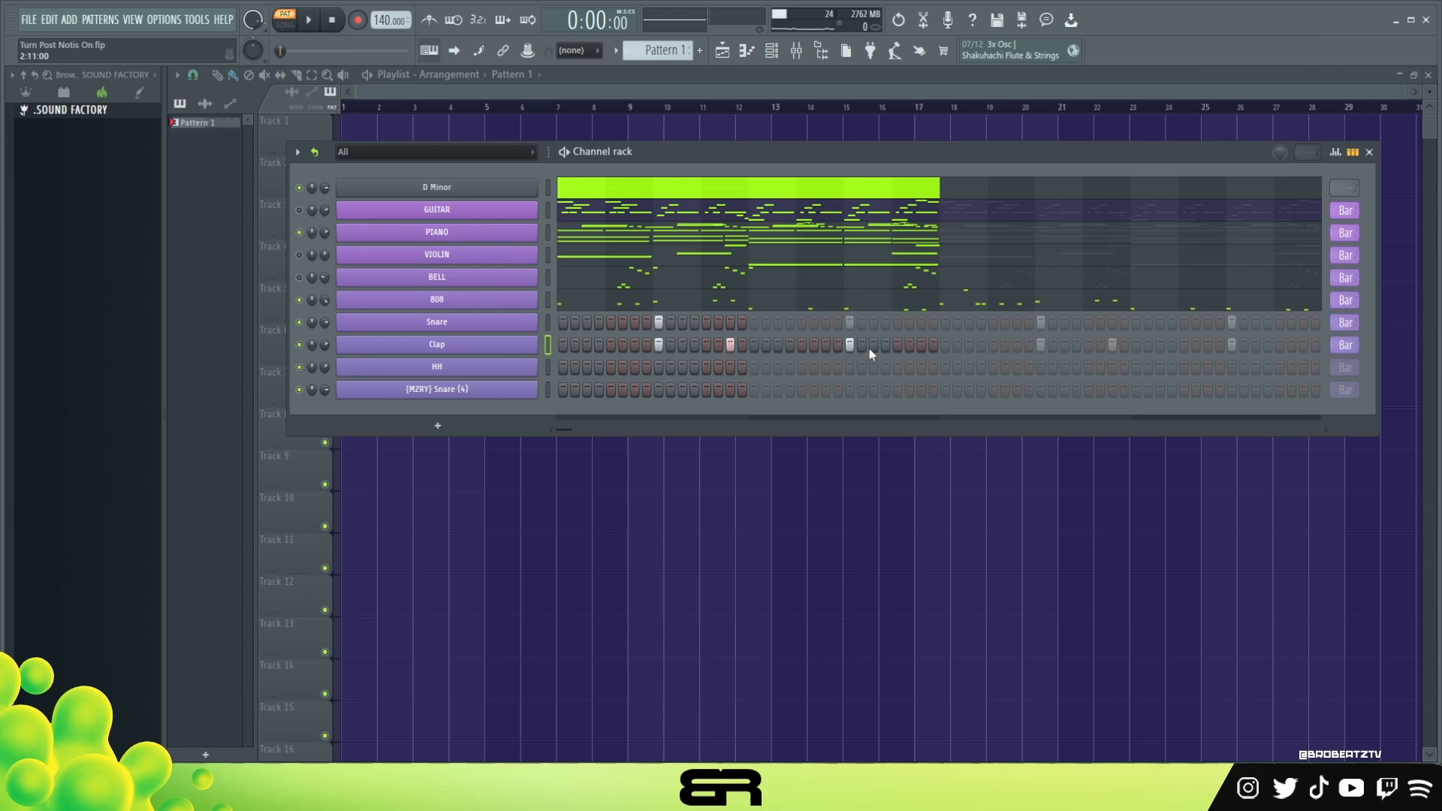
left_click(1232, 345)
key("space")
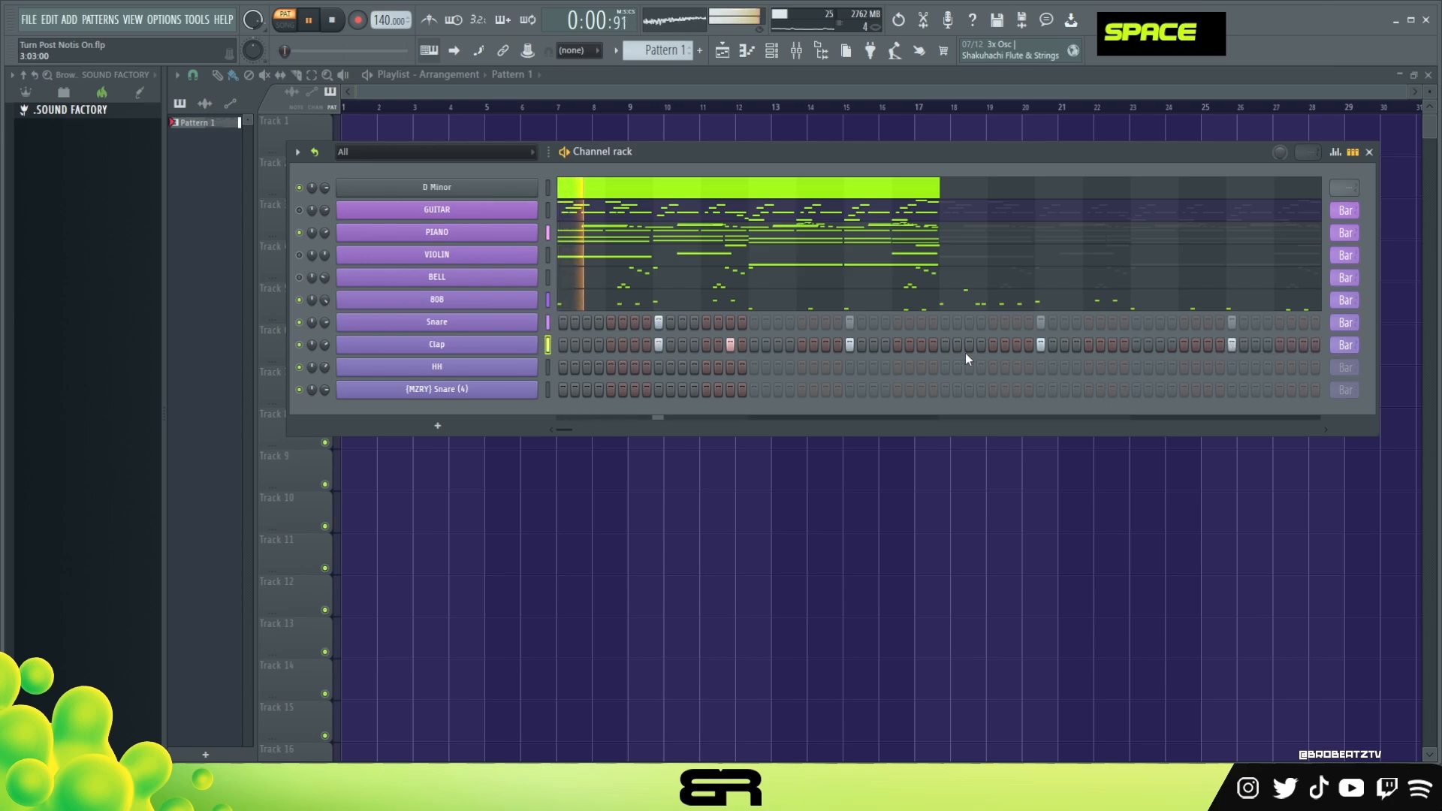
key("space")
Add hi-hat hits on steps 1 and 8 and a (MZRY) Snare (4) hit on step 7, then play the drums.
key("space")
key("space")
key("space")
key("space")
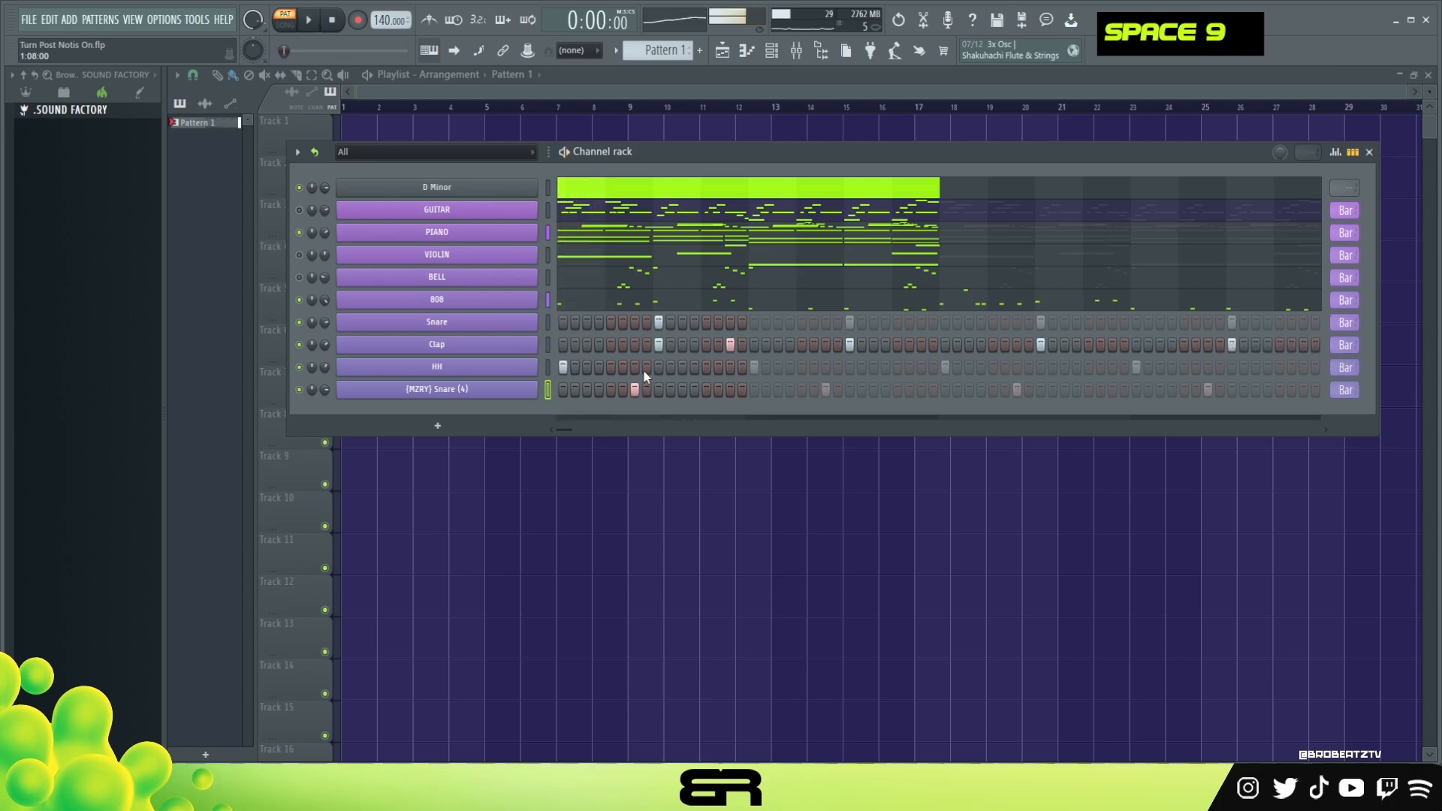
left_click(647, 367)
key("space")
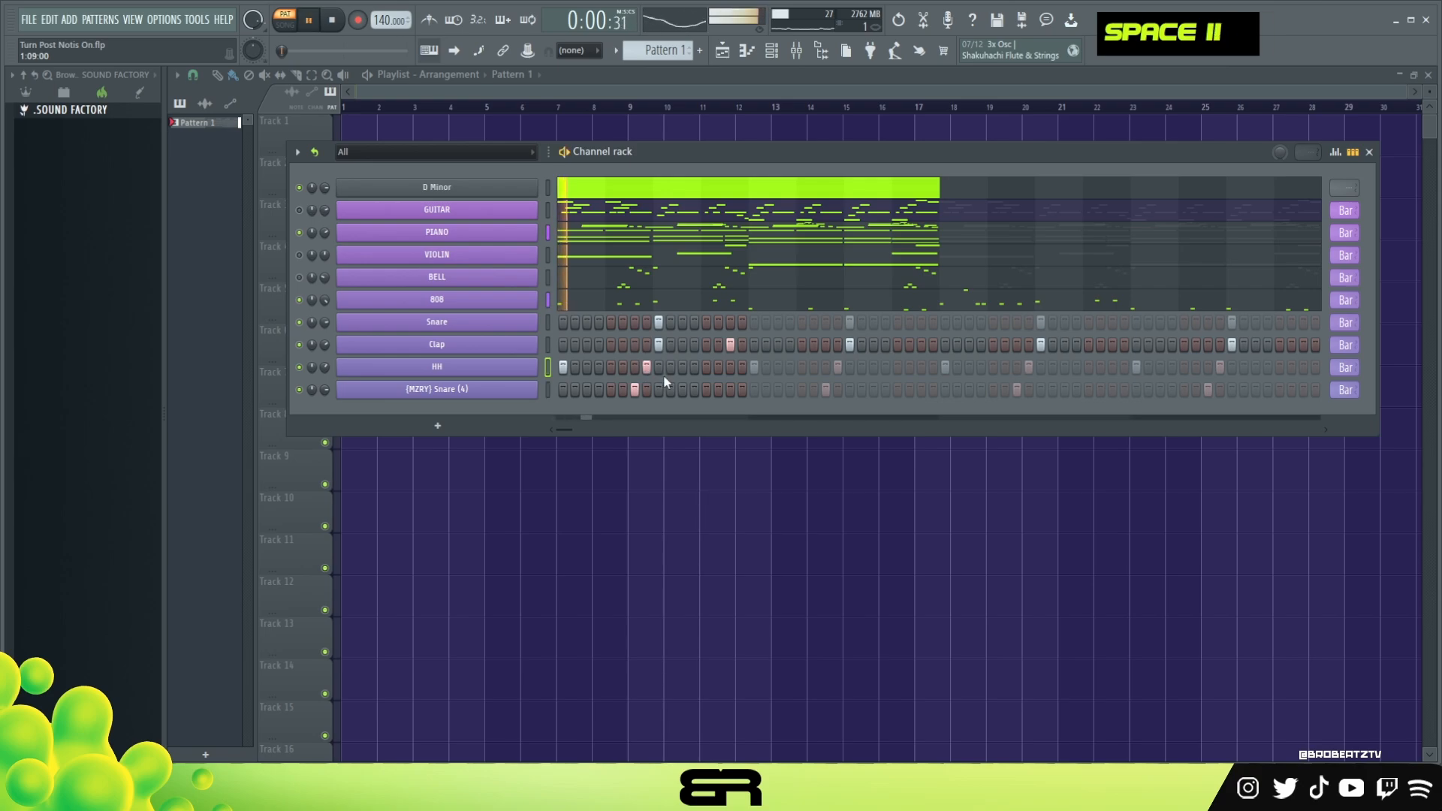
Add hi-hats on steps 13 and 15 of bar 1 and a (MZRY) Snare (4) hit on step 3 of bar 2.
left_click(725, 369)
key("space")
key("space")
key("space")
key("space")
left_click(708, 368)
left_click(778, 390)
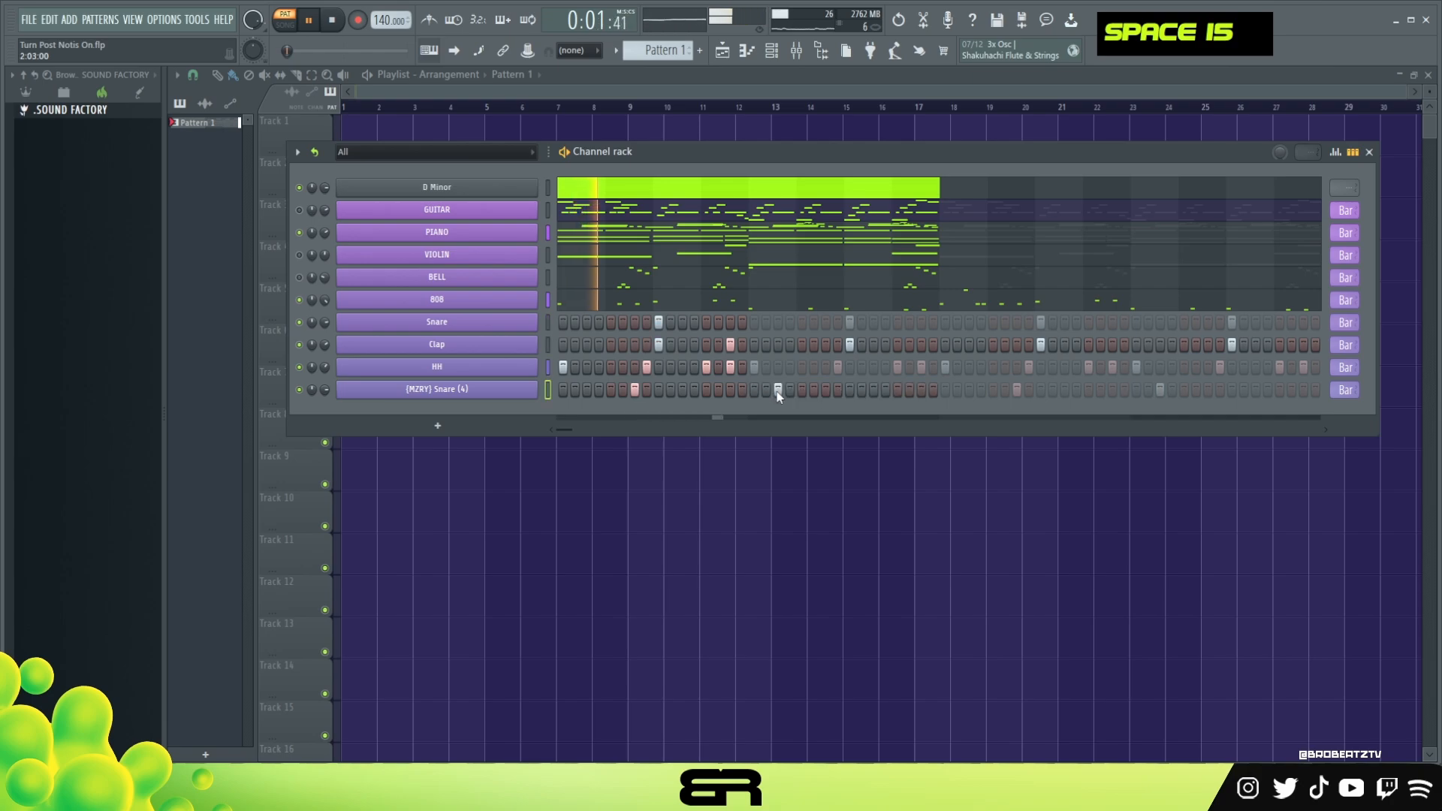
key("space")
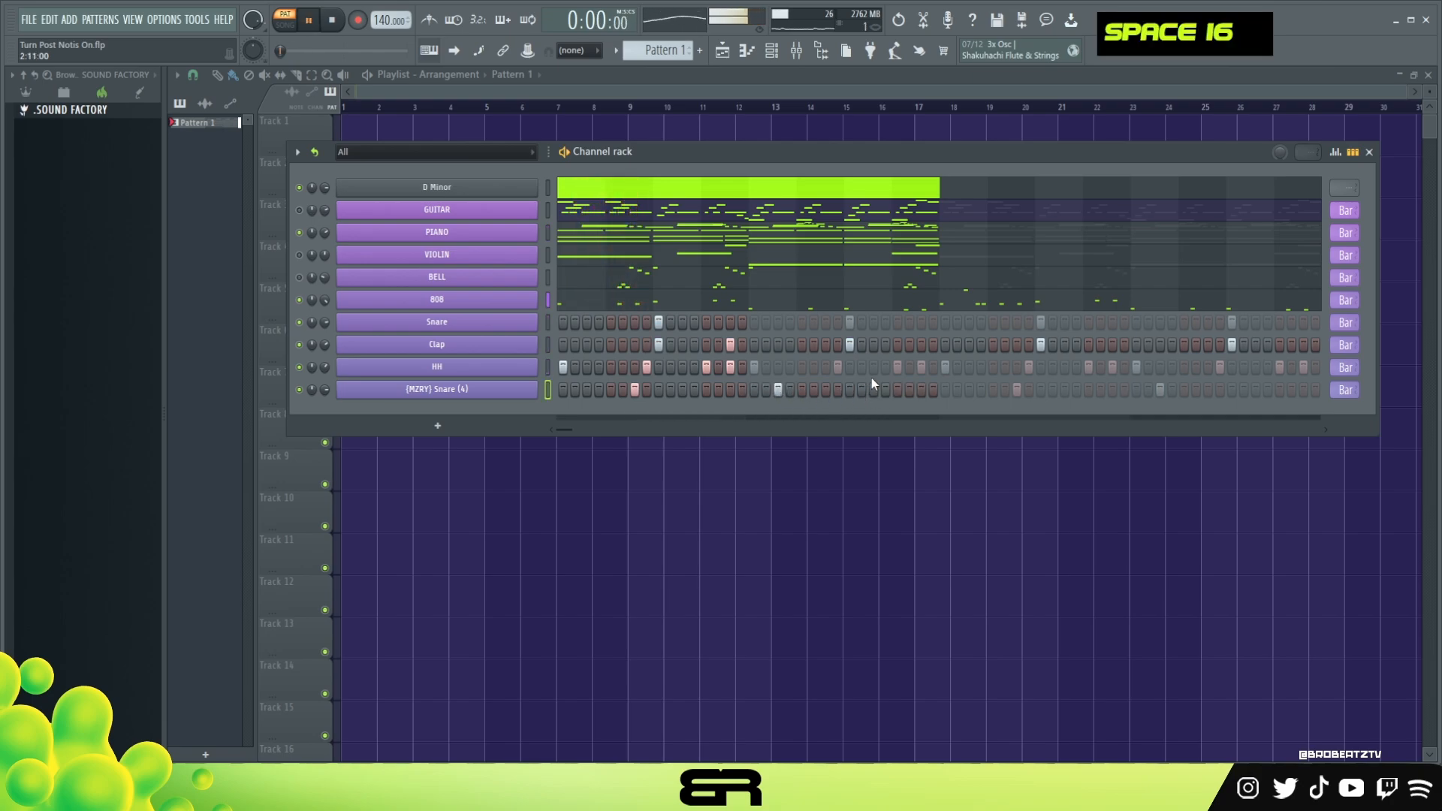
Program bar 3 hi-hats on steps 1, 7, 11, 12 and 15, and (MZRY) Snare (4) hits on bar 3 step 13 and bar 4 step 3.
left_click(1017, 368)
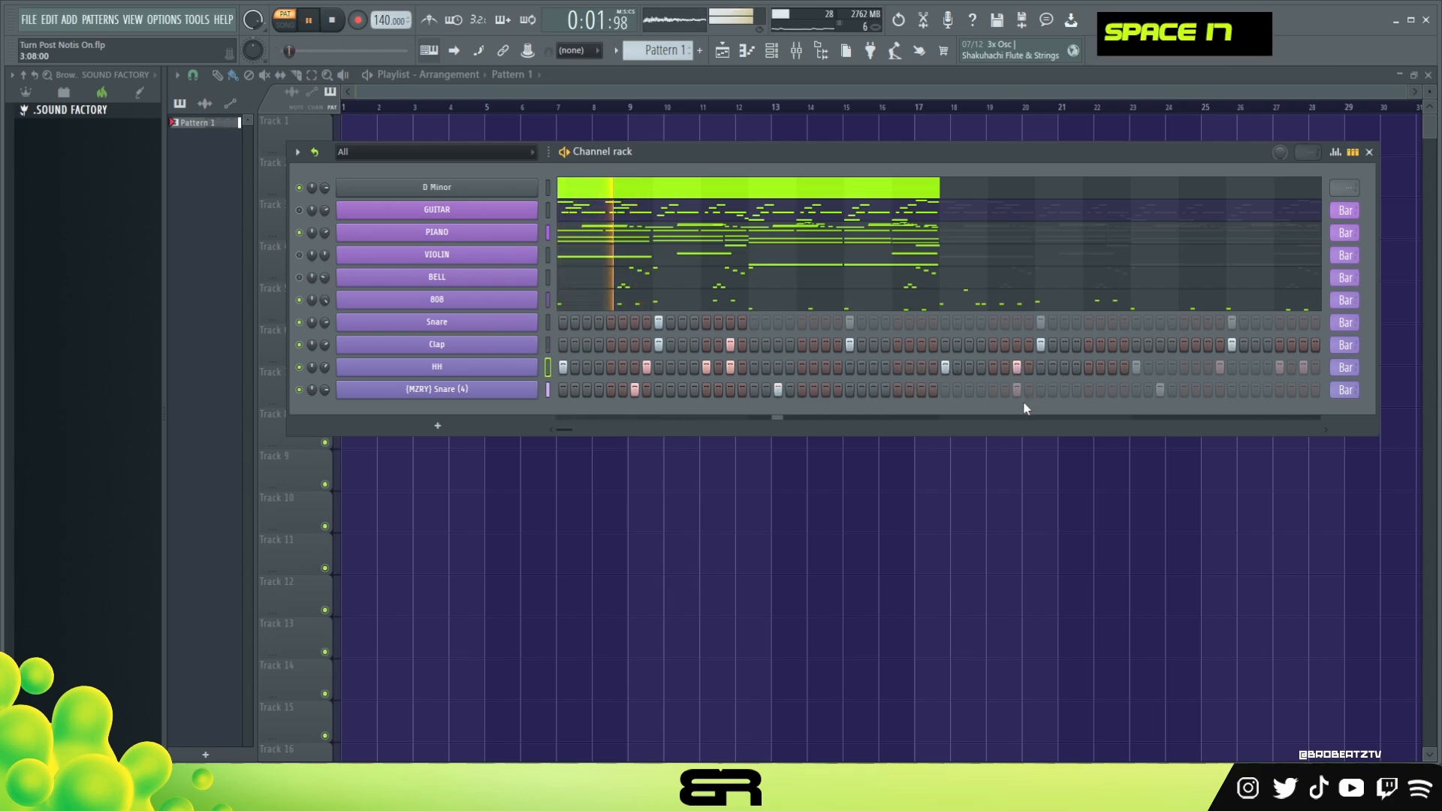
left_click(1112, 390)
left_click(1160, 390)
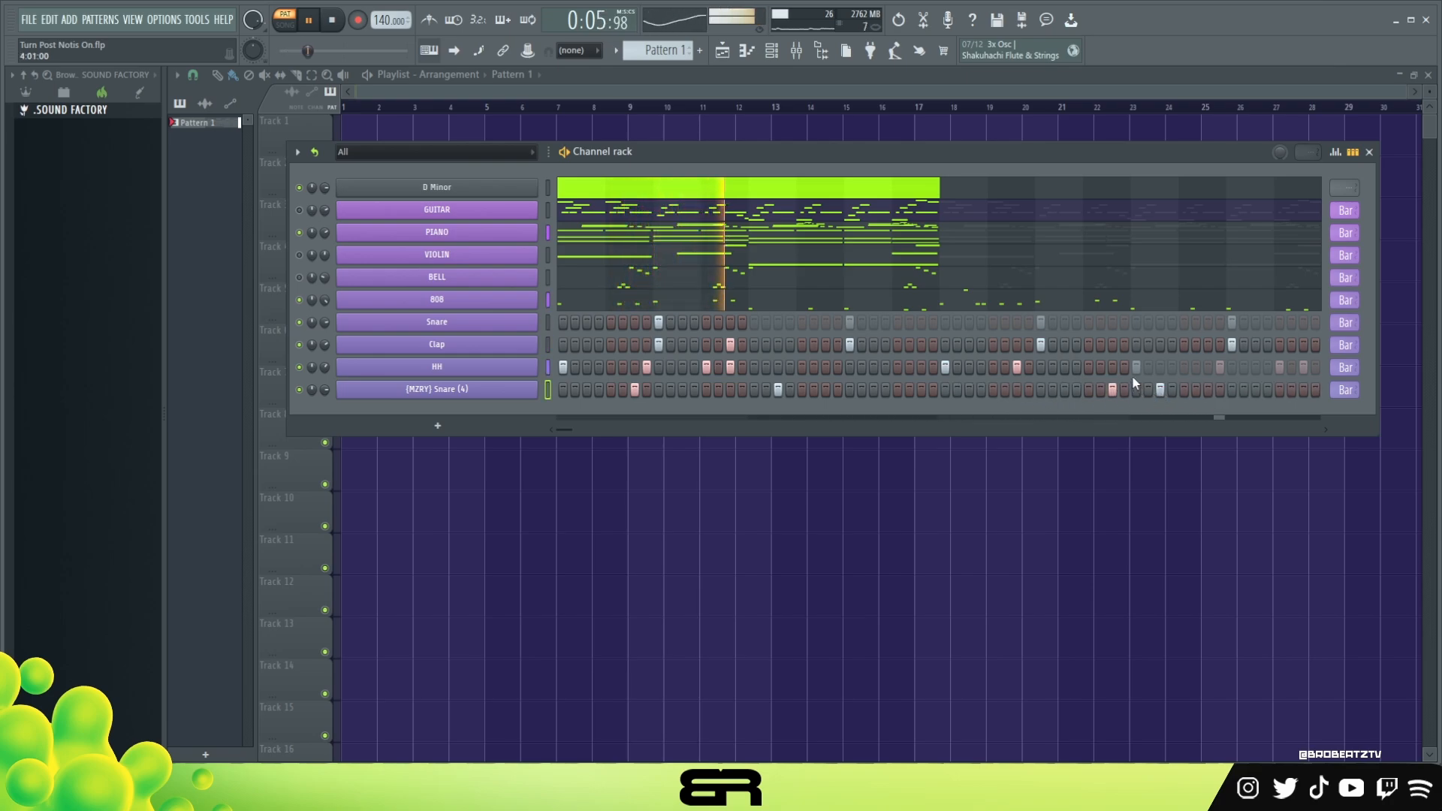
key("space")
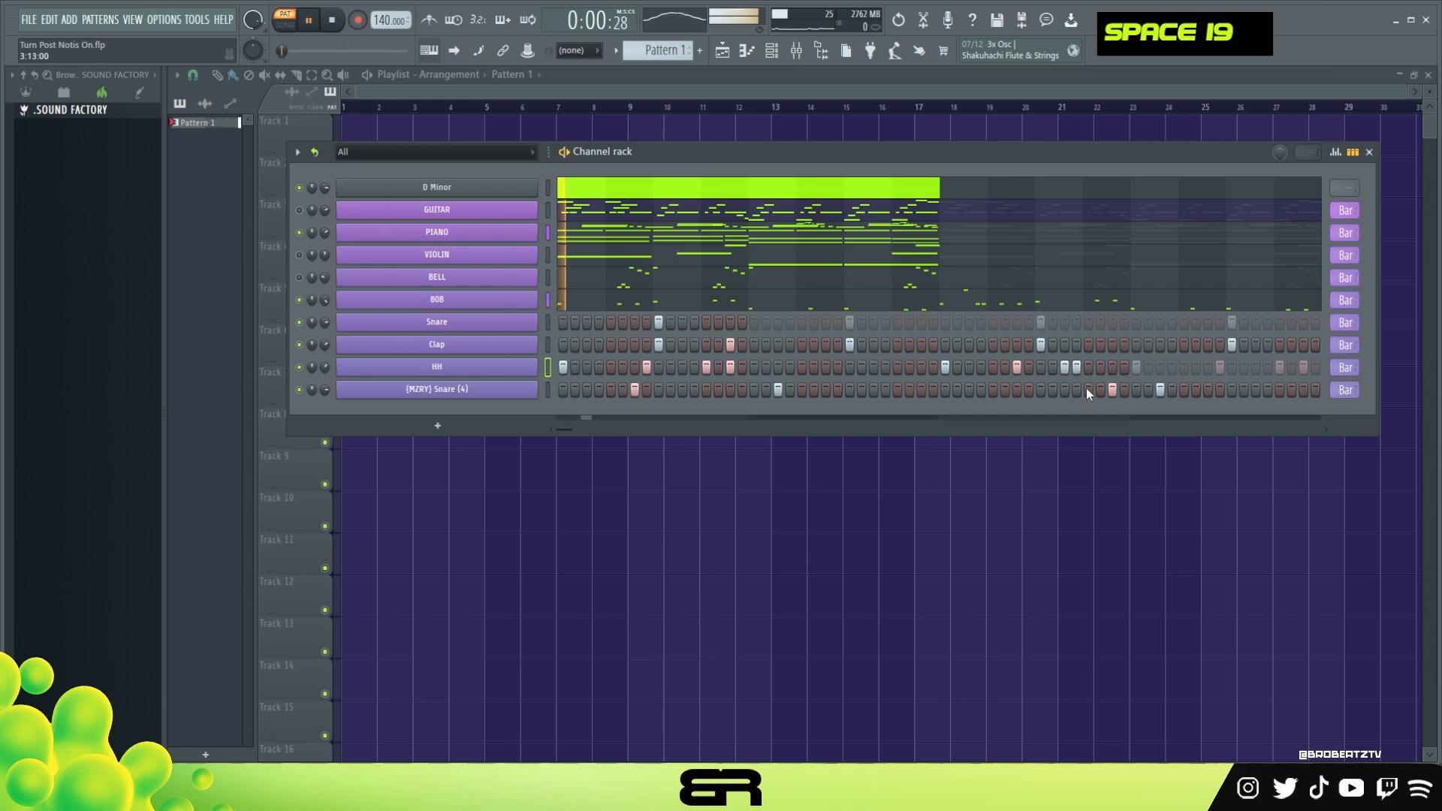
left_click(1113, 390)
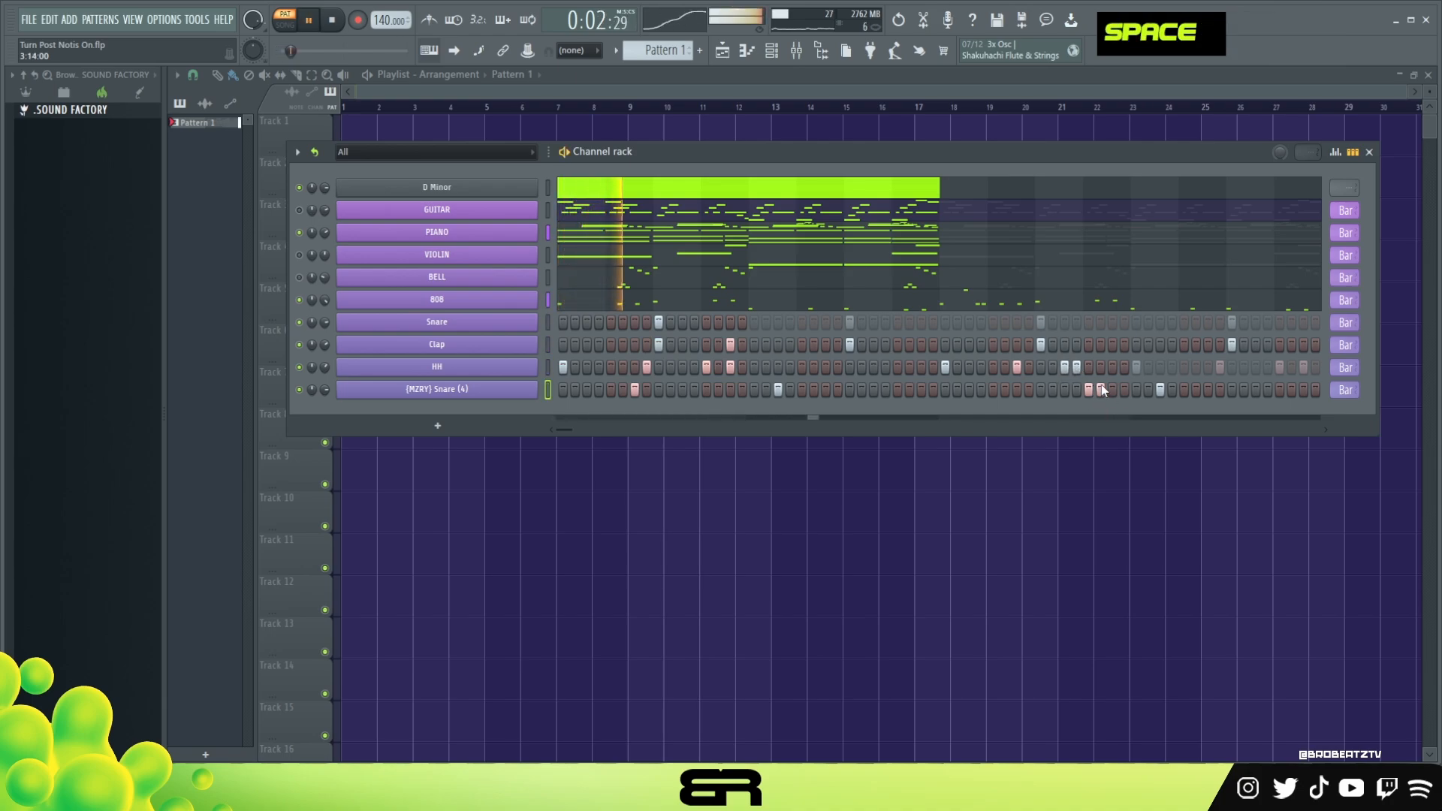
right_click(1101, 390)
Fill bar 4 with hi-hats on steps 1 and 7 and (MZRY) Snare (4) hits on steps 11, 13 and 15.
left_click(1136, 368)
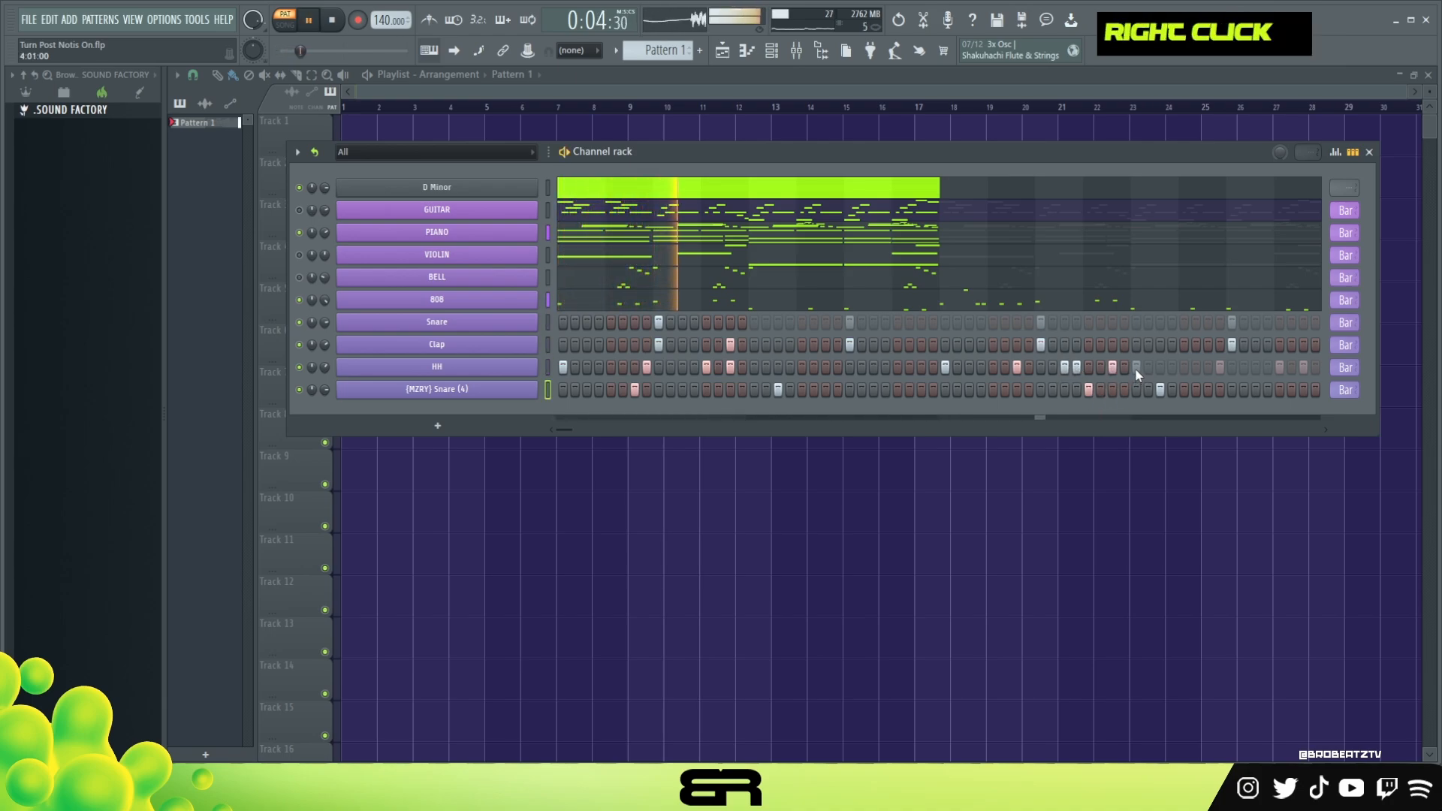
key("space")
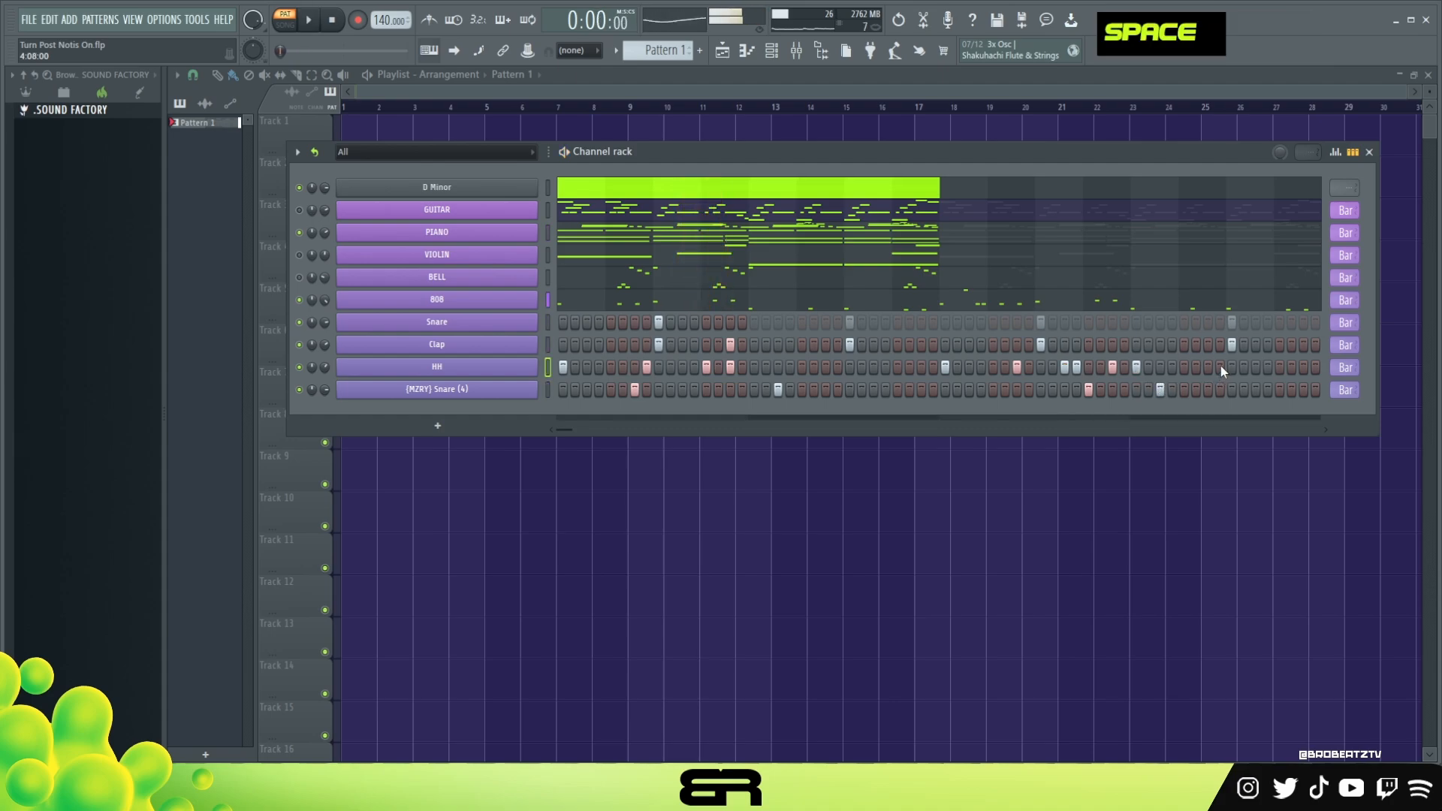
left_click(1304, 391)
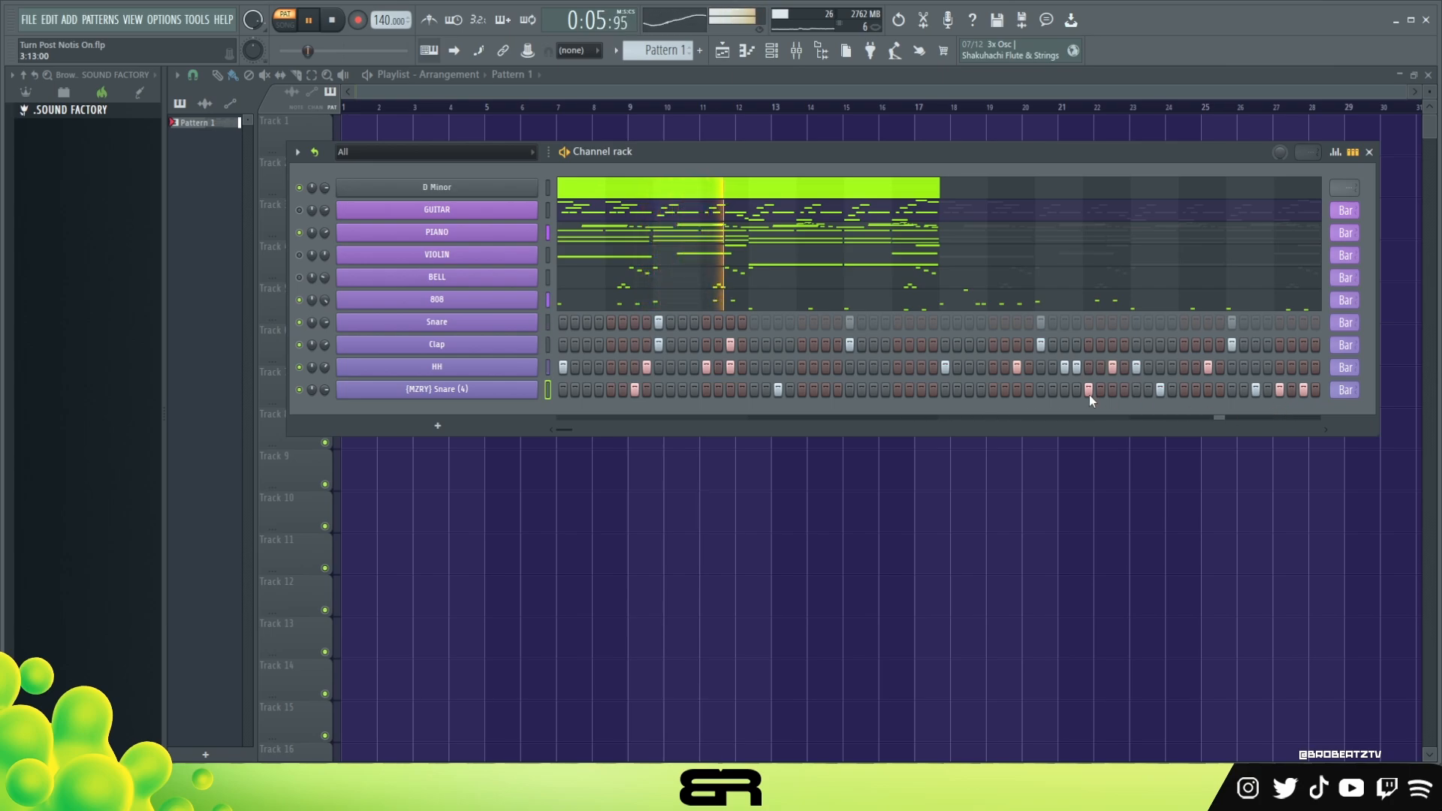
key("space")
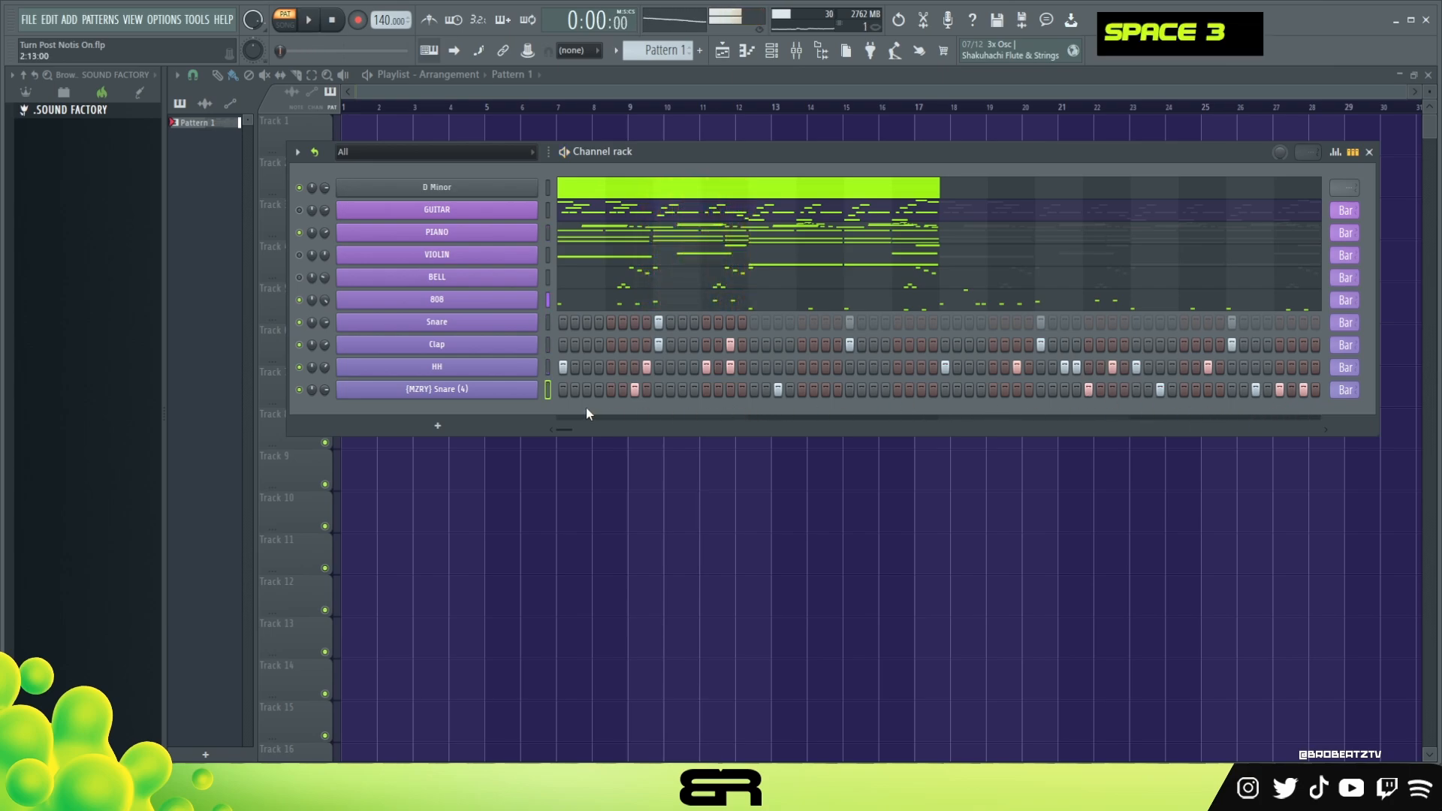
Open the (MZRY) Snare (4) channel in the piano roll and play bar 4 from beat 3.
right_click(490, 390)
left_click(525, 396)
key("ctrl+a")
right_click(790, 430)
scroll(740, 123, "up", 3)
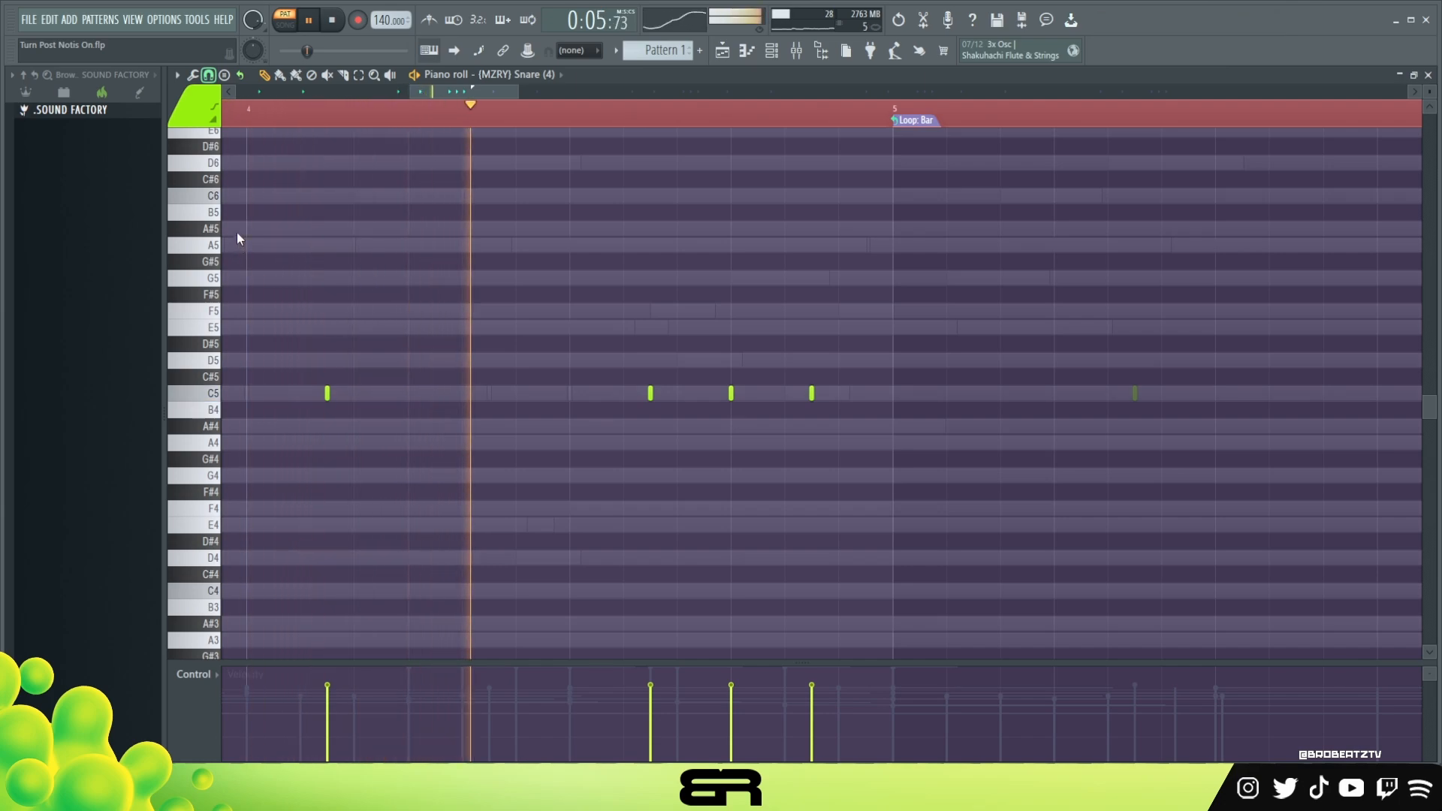
key("space")
key("space")
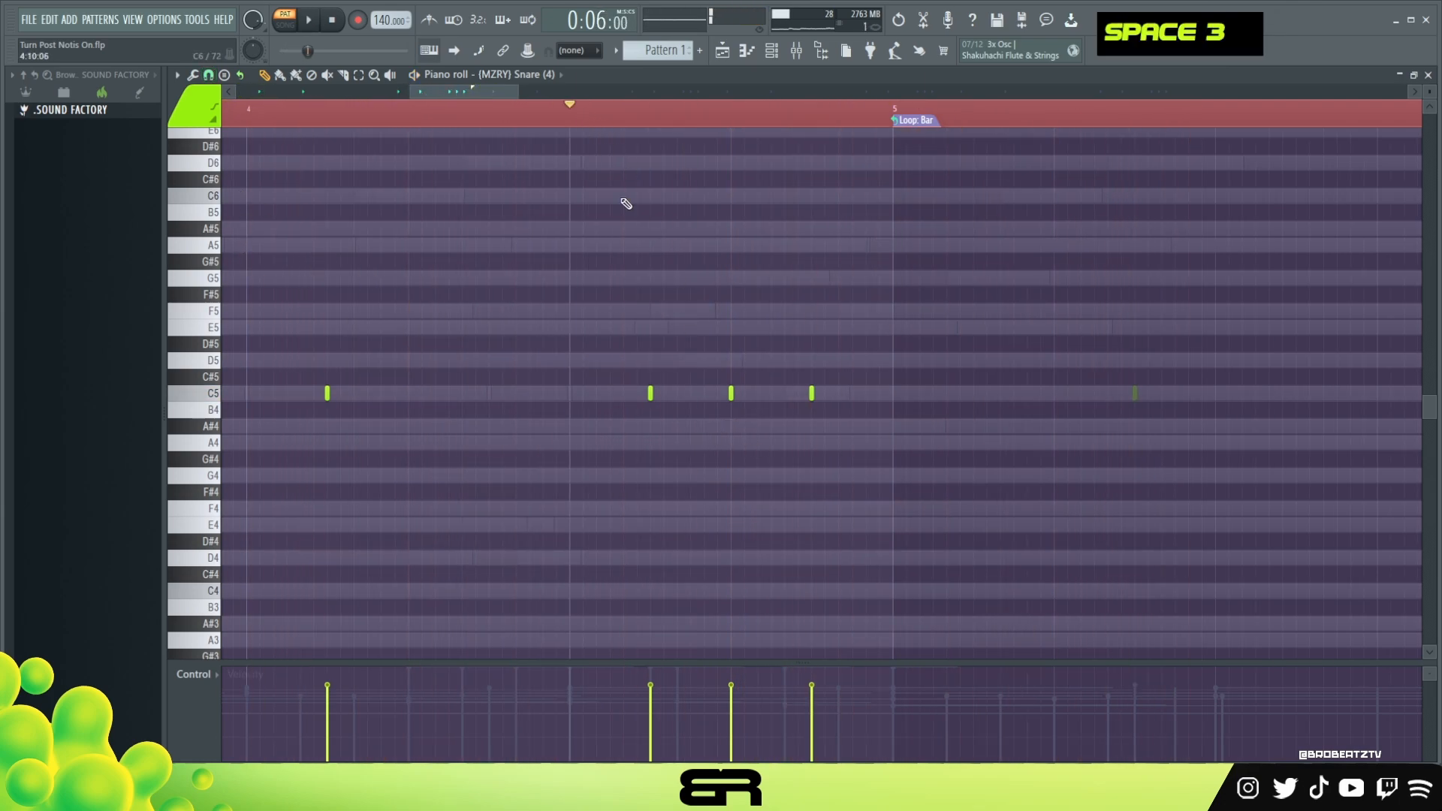
double_click(692, 442)
key("space")
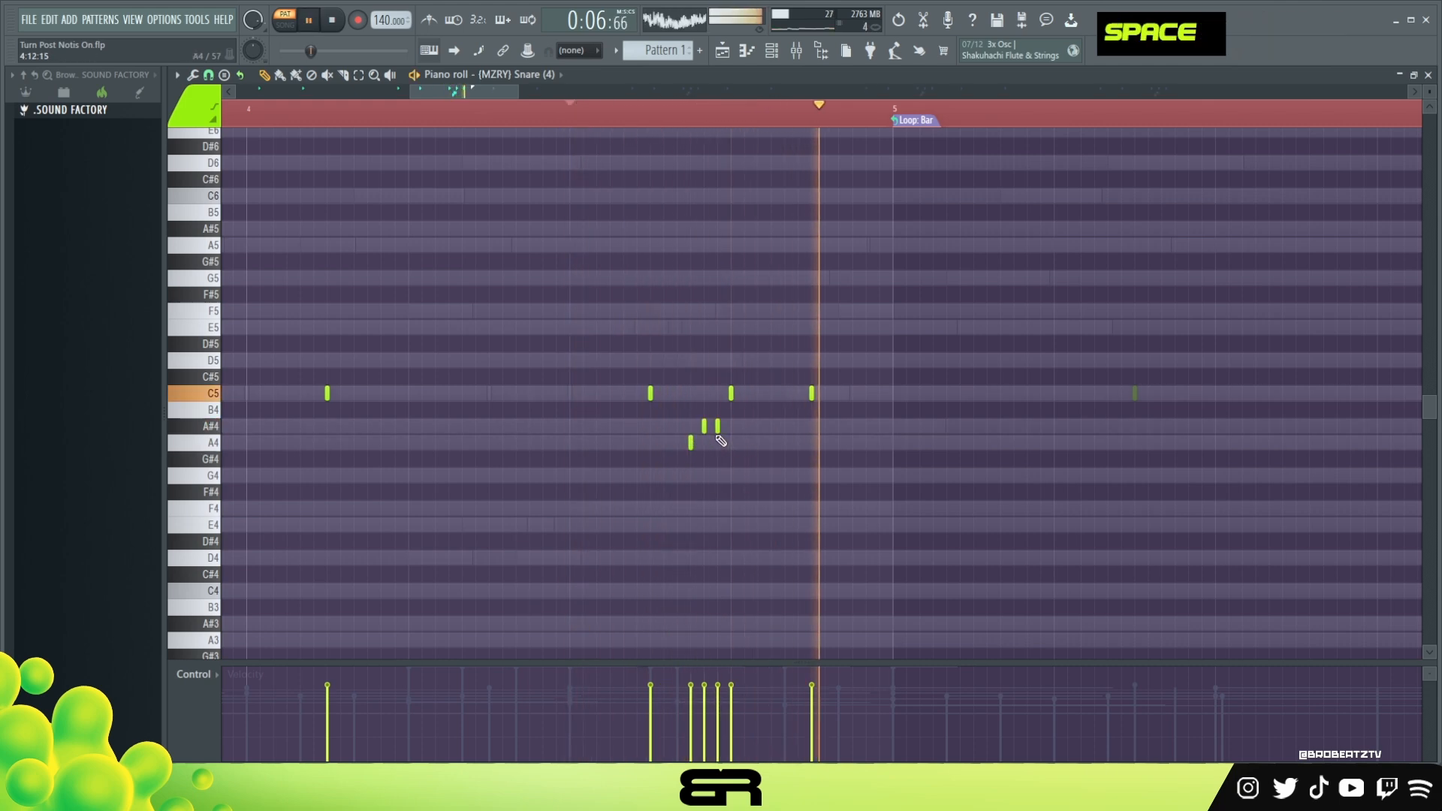
right_click(707, 443)
key("space")
key("space")
key("space")
right_click(691, 447)
left_click(692, 443)
key("space")
key("space")
right_click(699, 446)
key("space")
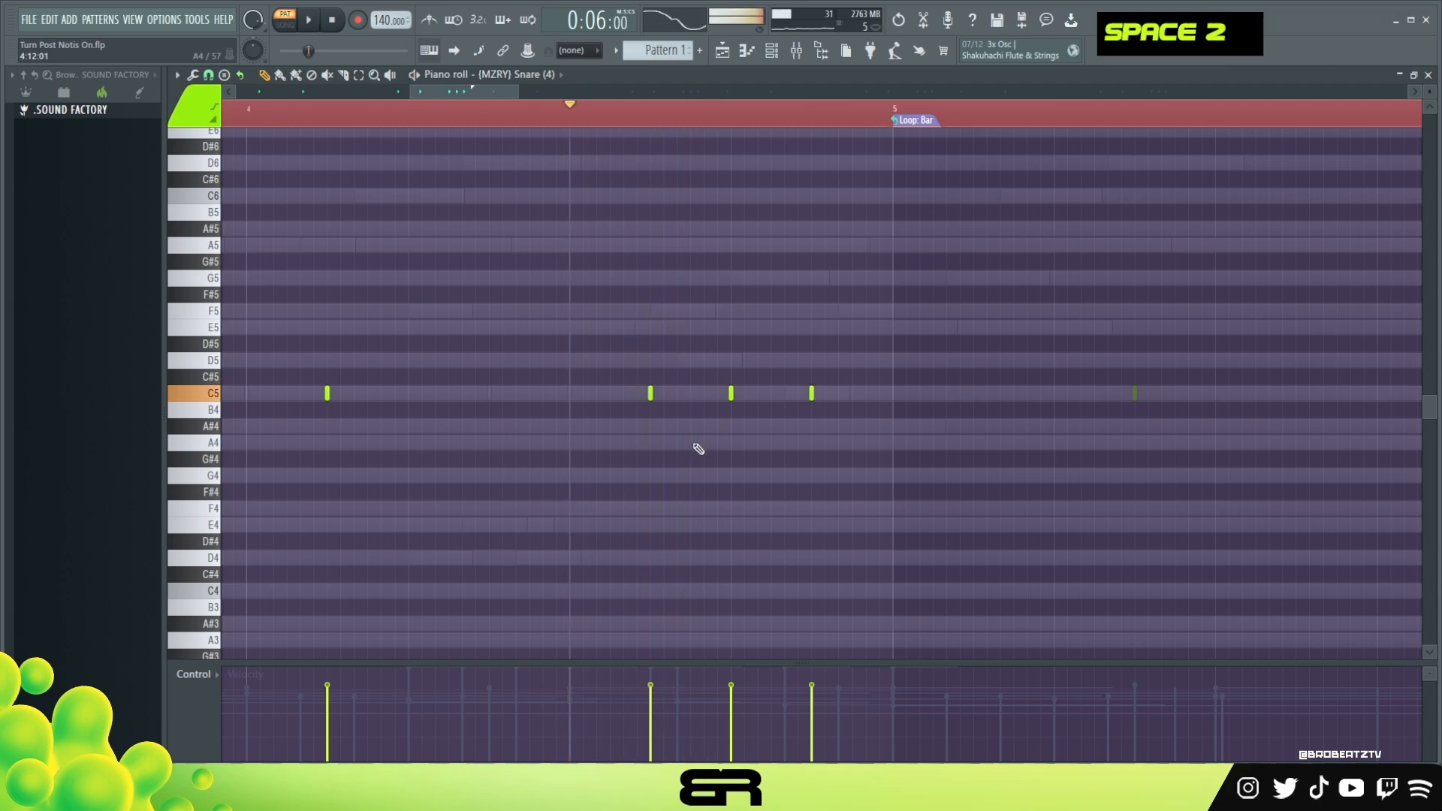
Delete the C5 snare hit on beat 4 of bar 4 and try A4 and A#4 fill hits before the last C5.
key("space")
right_click(731, 393)
key("space")
left_click(758, 443)
key("space")
key("space")
left_click(772, 443)
right_click(758, 444)
left_click(785, 425)
key("space")
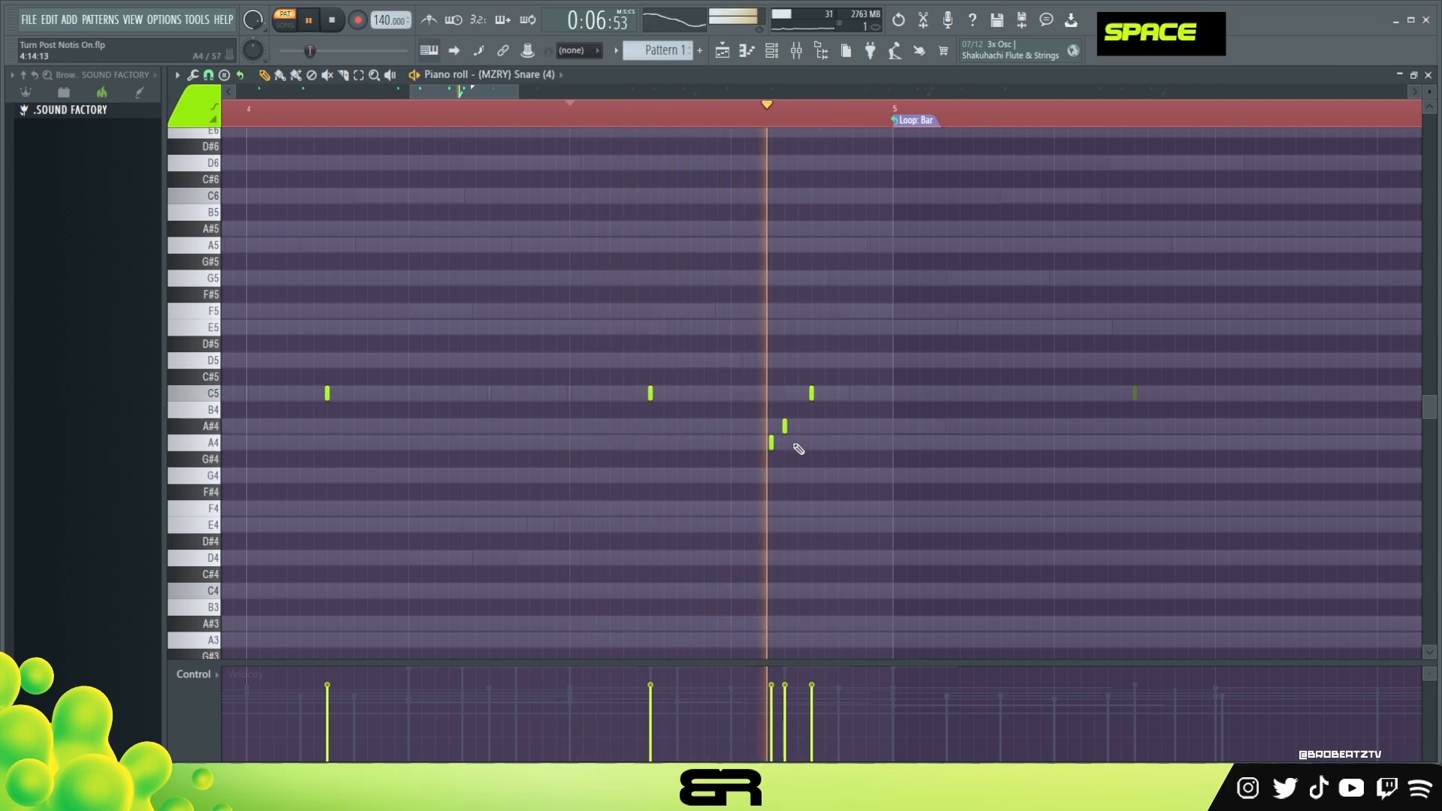
key("space")
right_click(785, 427)
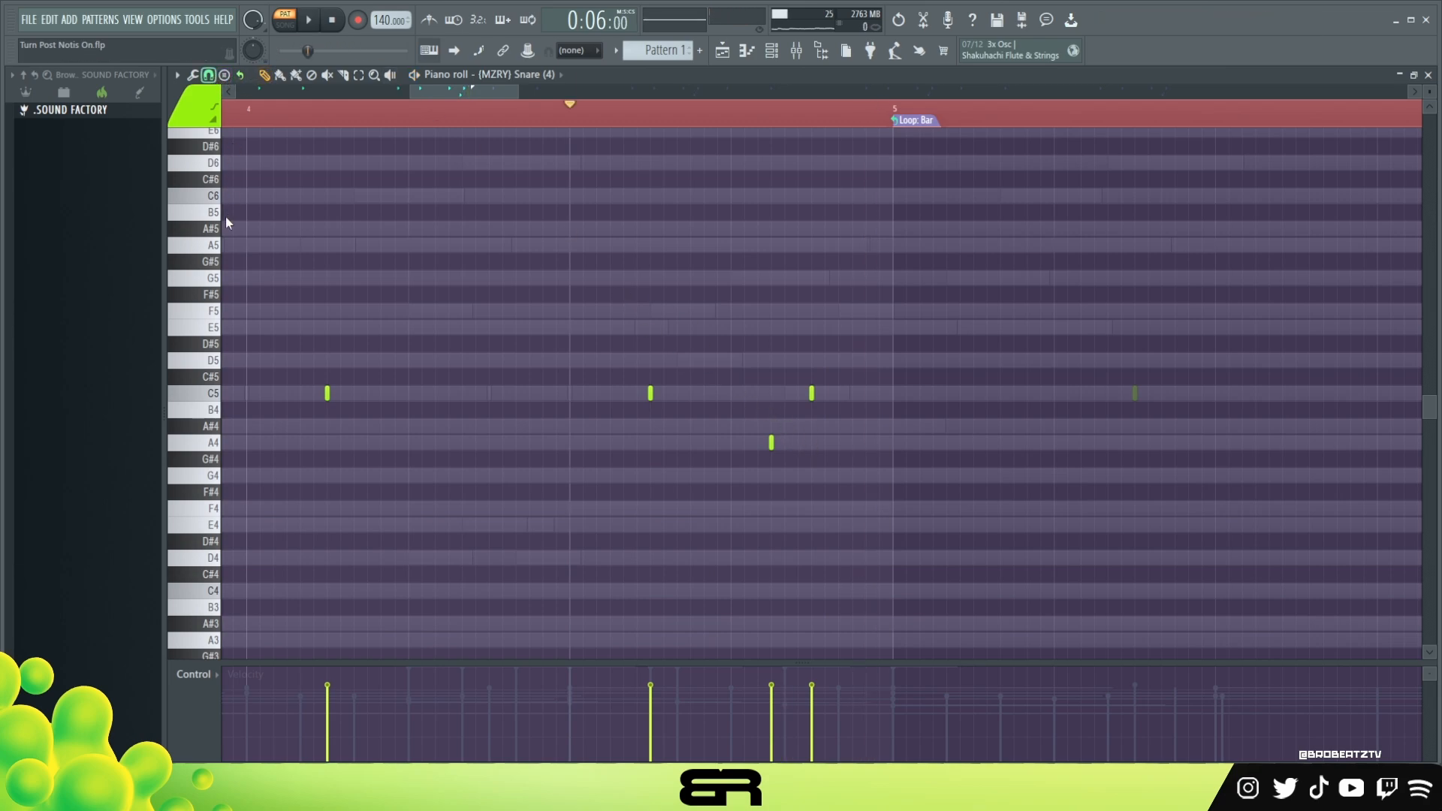
Replace the A4 fill hit with an earlier A4 followed by an A#4 leading into bar 4's last C5 snare hit.
right_click(772, 442)
left_click(758, 442)
left_click(785, 426)
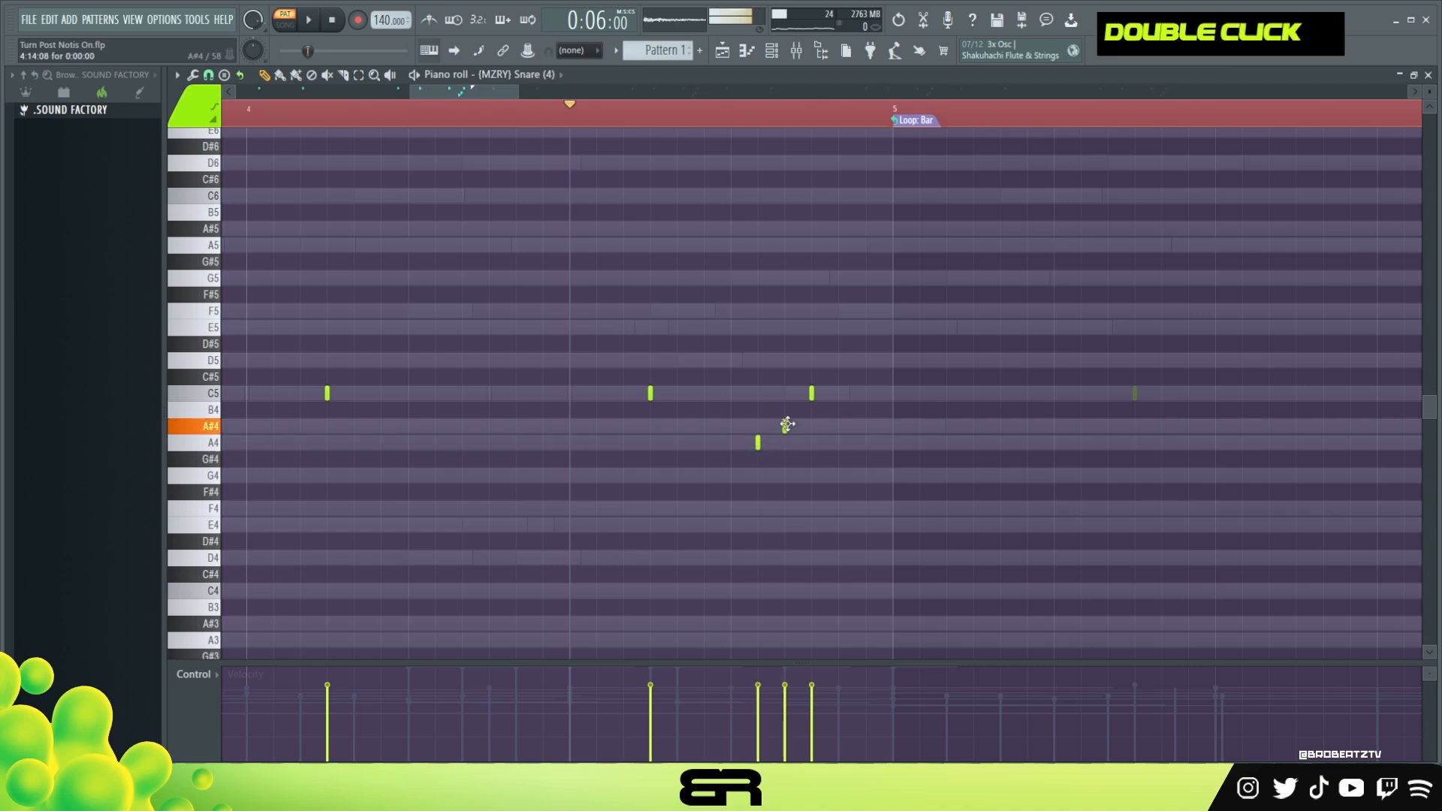
key("space")
key("space")
key("space")
Lower the velocities of the A4 and A#4 fill hits, keeping the A4 softest, and replay the fill.
left_click(785, 721)
key("space")
double_click(785, 723)
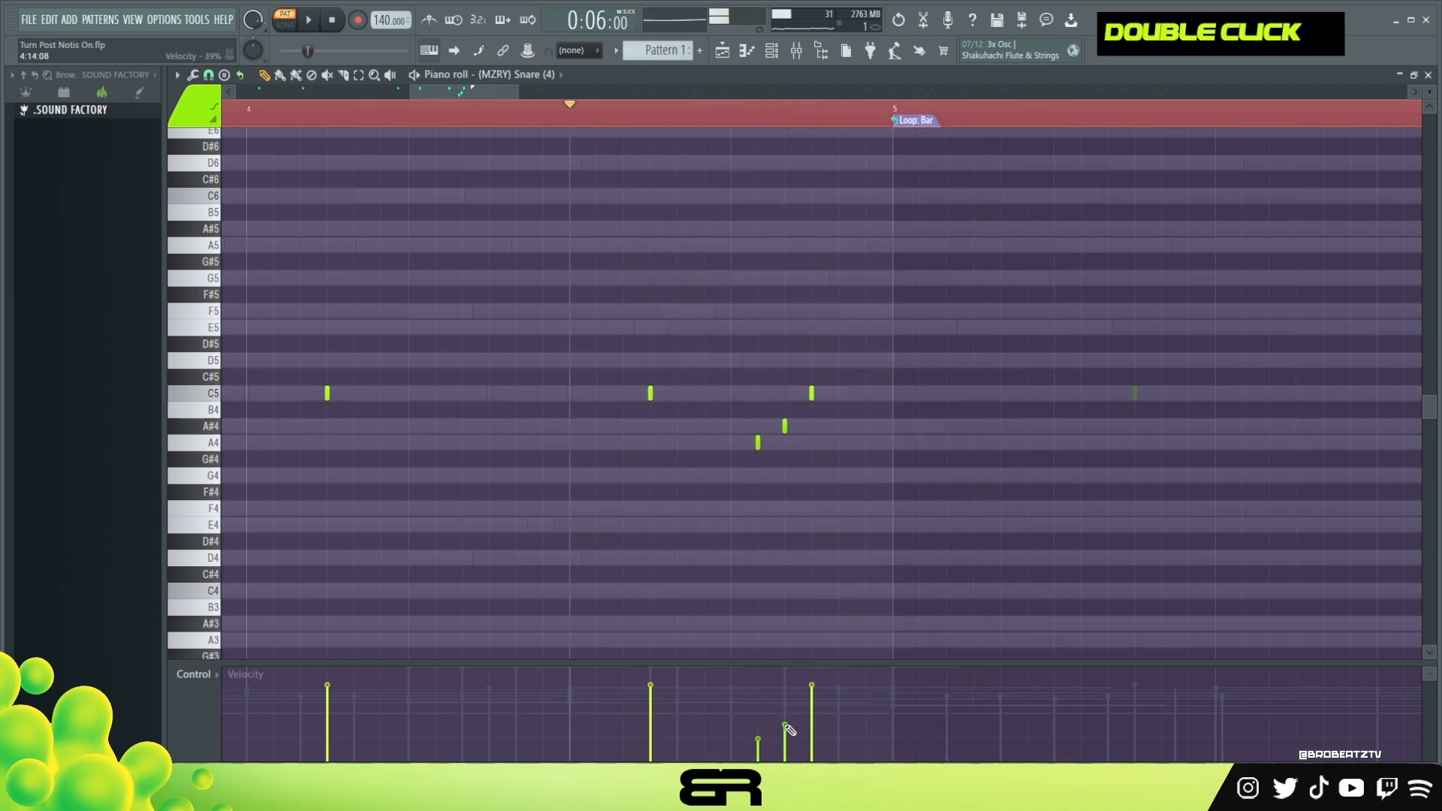
key("space")
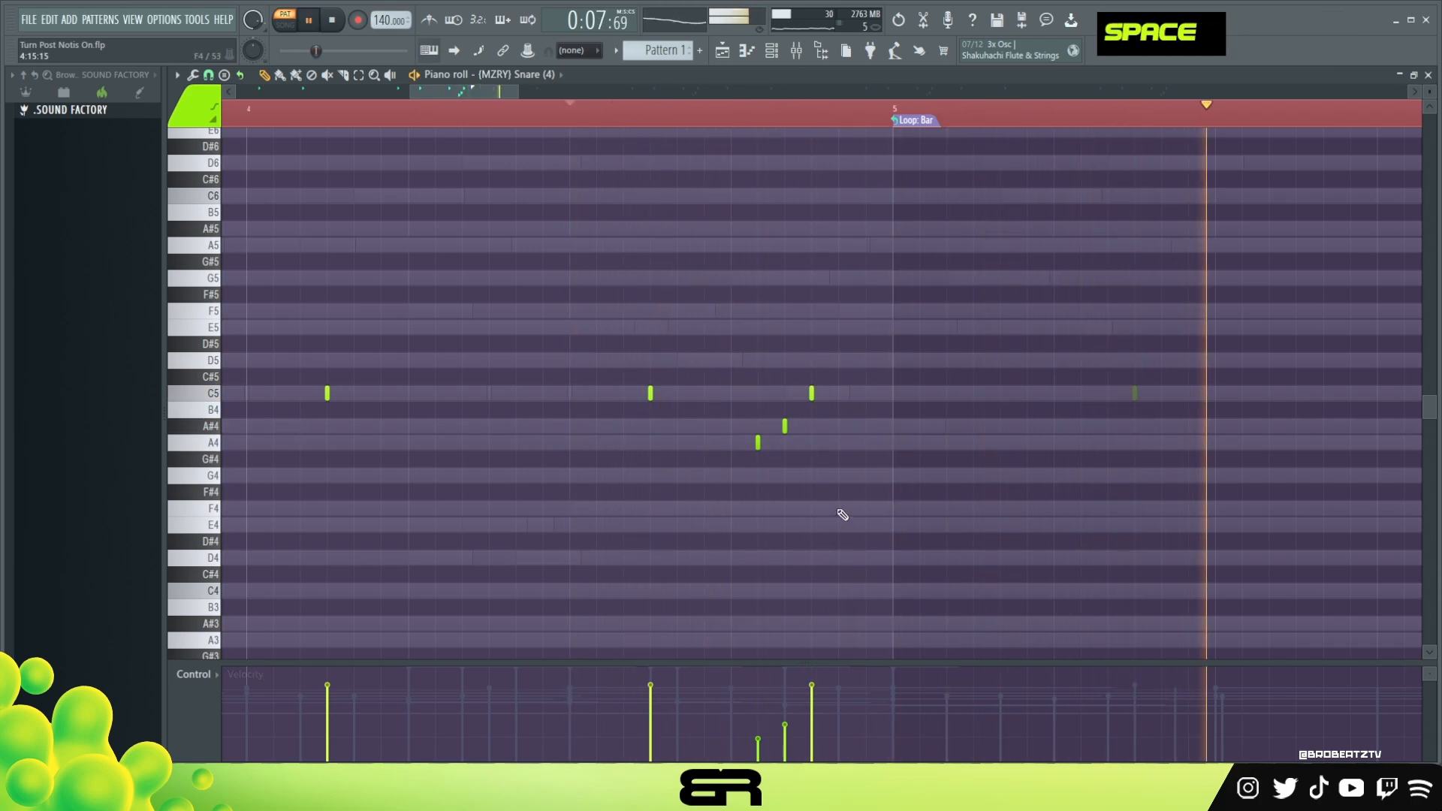
Switch the note property lane to panning and pan the last two C5 snare hits of bar 4 below centre.
key("space")
left_click(811, 392, "ctrl+shift")
left_click_drag(664, 388, 621, 425)
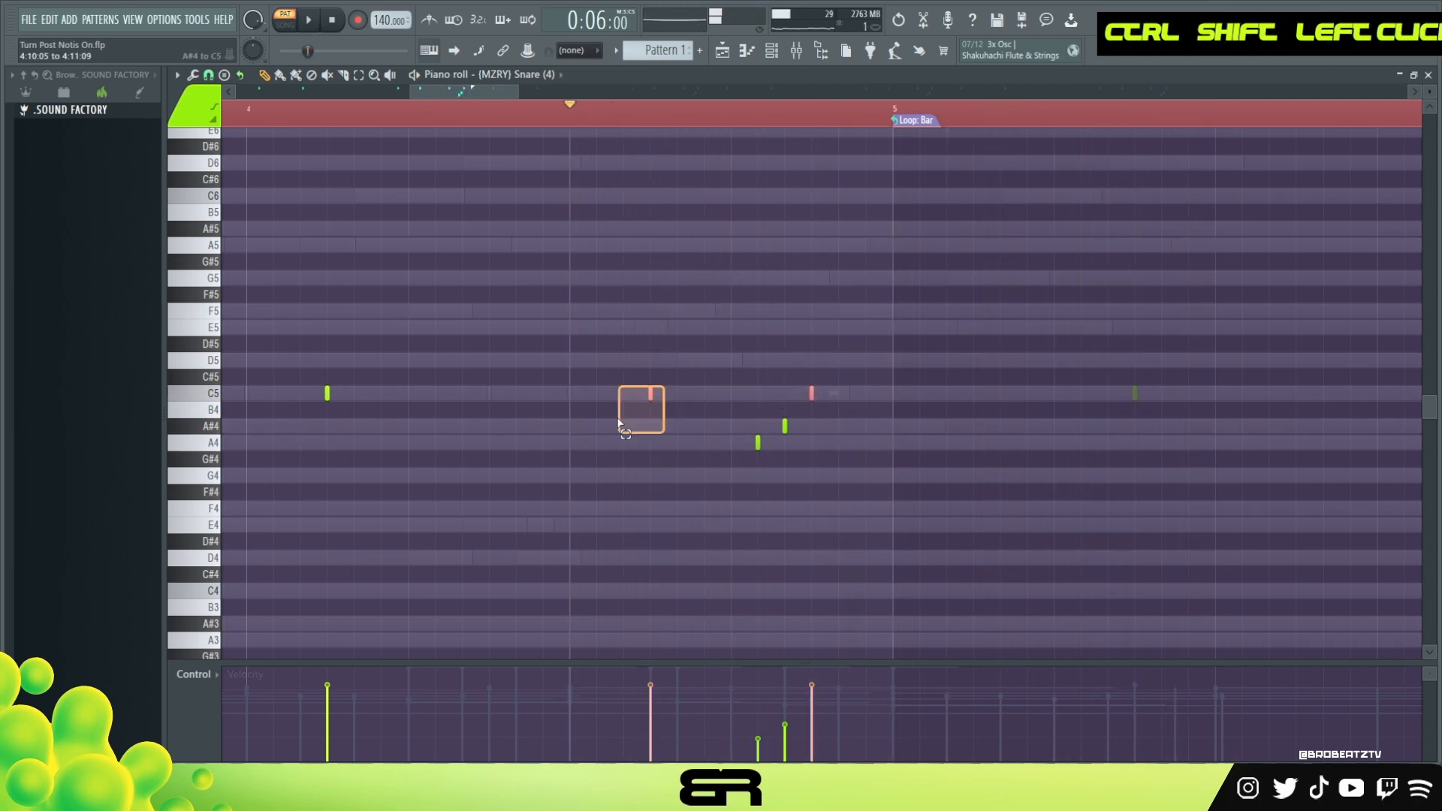
double_click(209, 695)
scroll(785, 504, "up", 3)
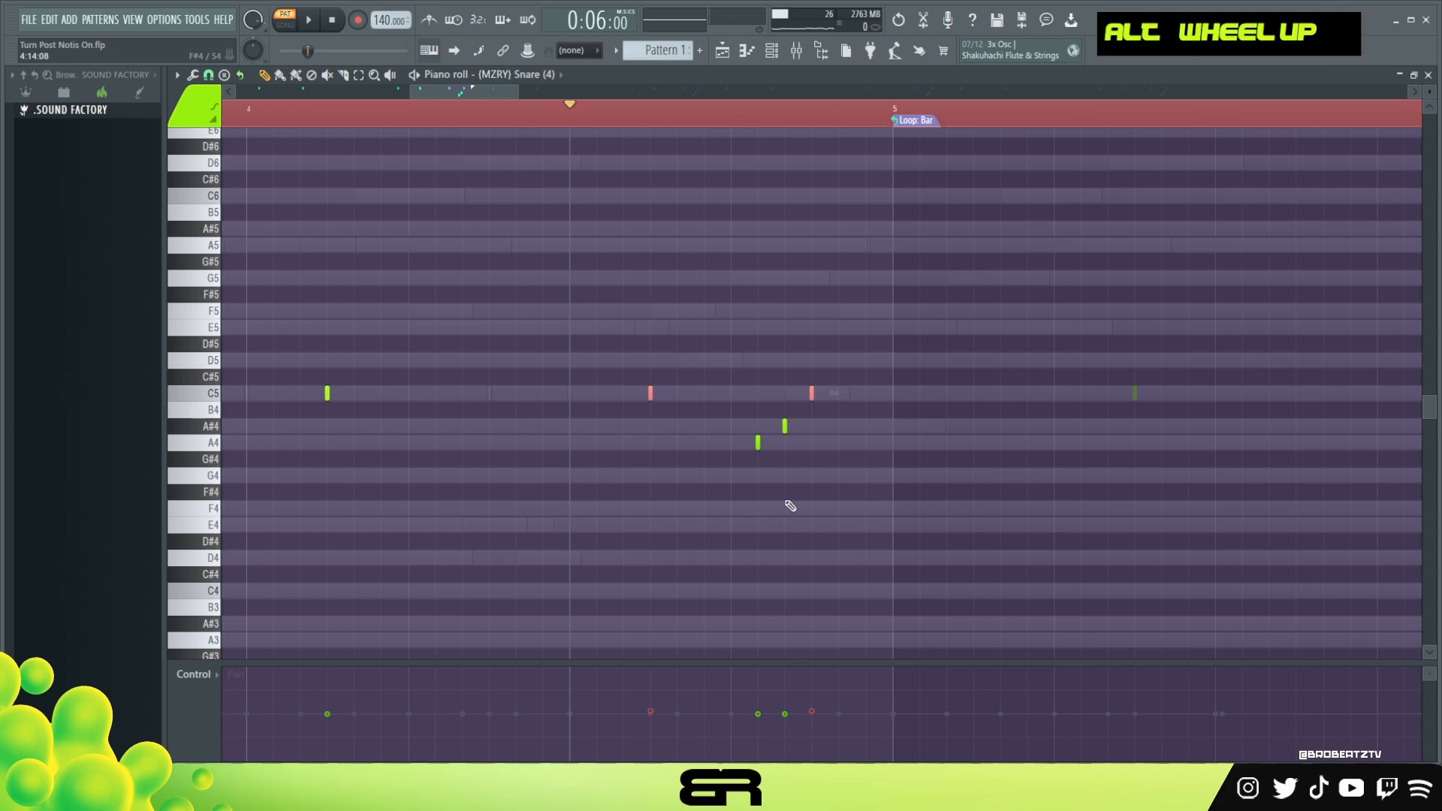
scroll(797, 492, "down", 2)
key("space")
key("space")
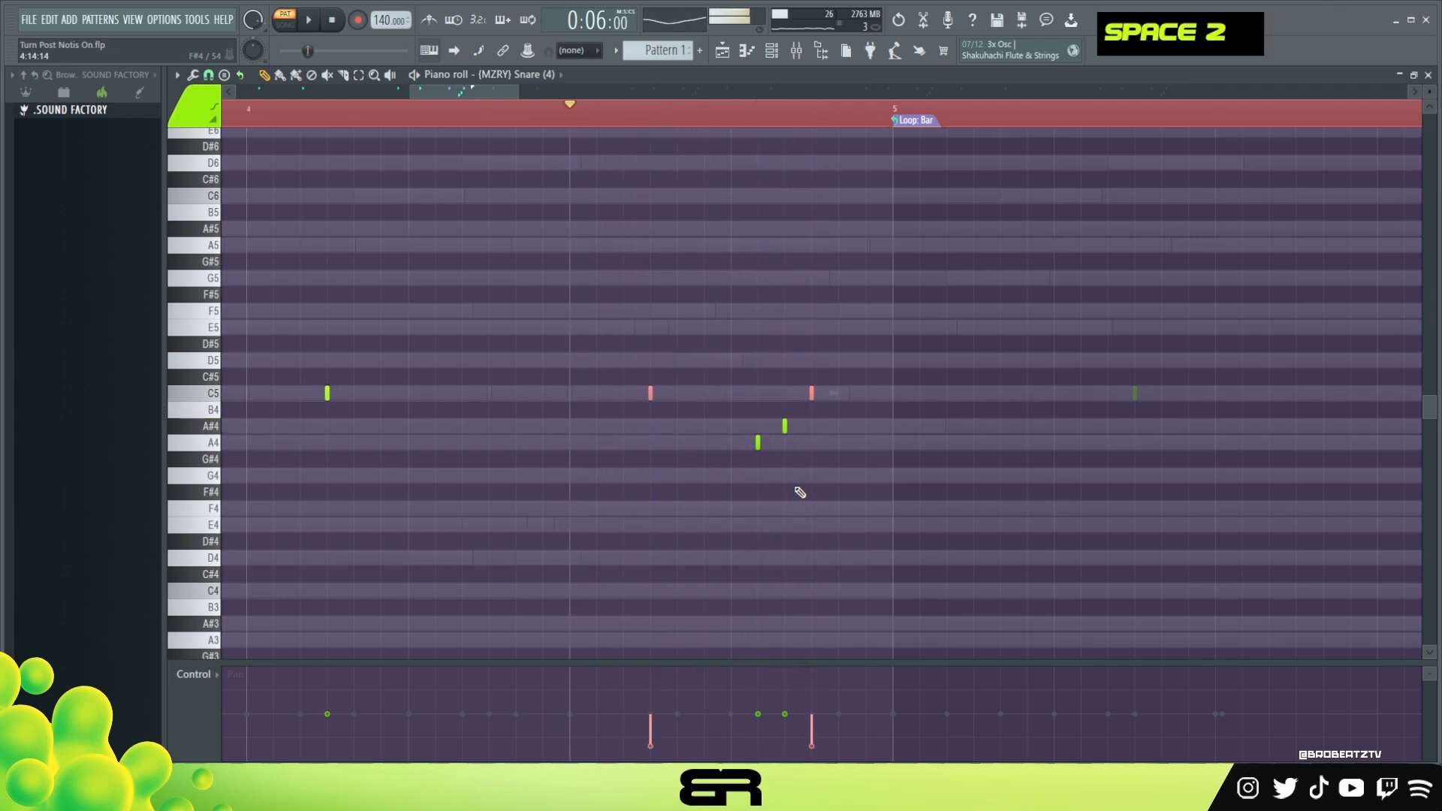
Pan bar 4's last C5 hit above centre, the A#4 fill hit near centre and the A4 fill hit below centre.
left_click_drag(781, 369, 818, 434, "ctrl")
scroll(830, 408, "up", 3)
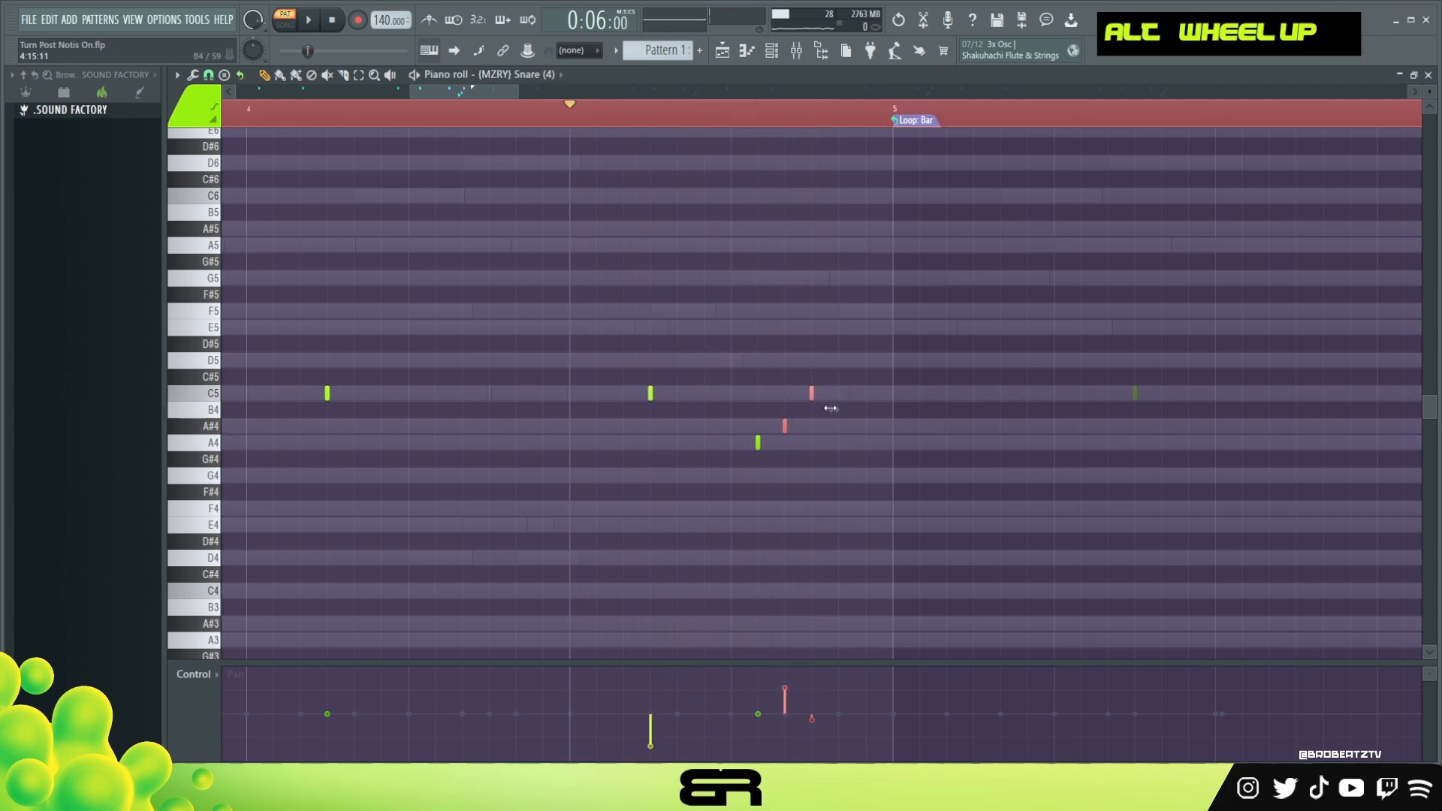
left_click(785, 426, "ctrl")
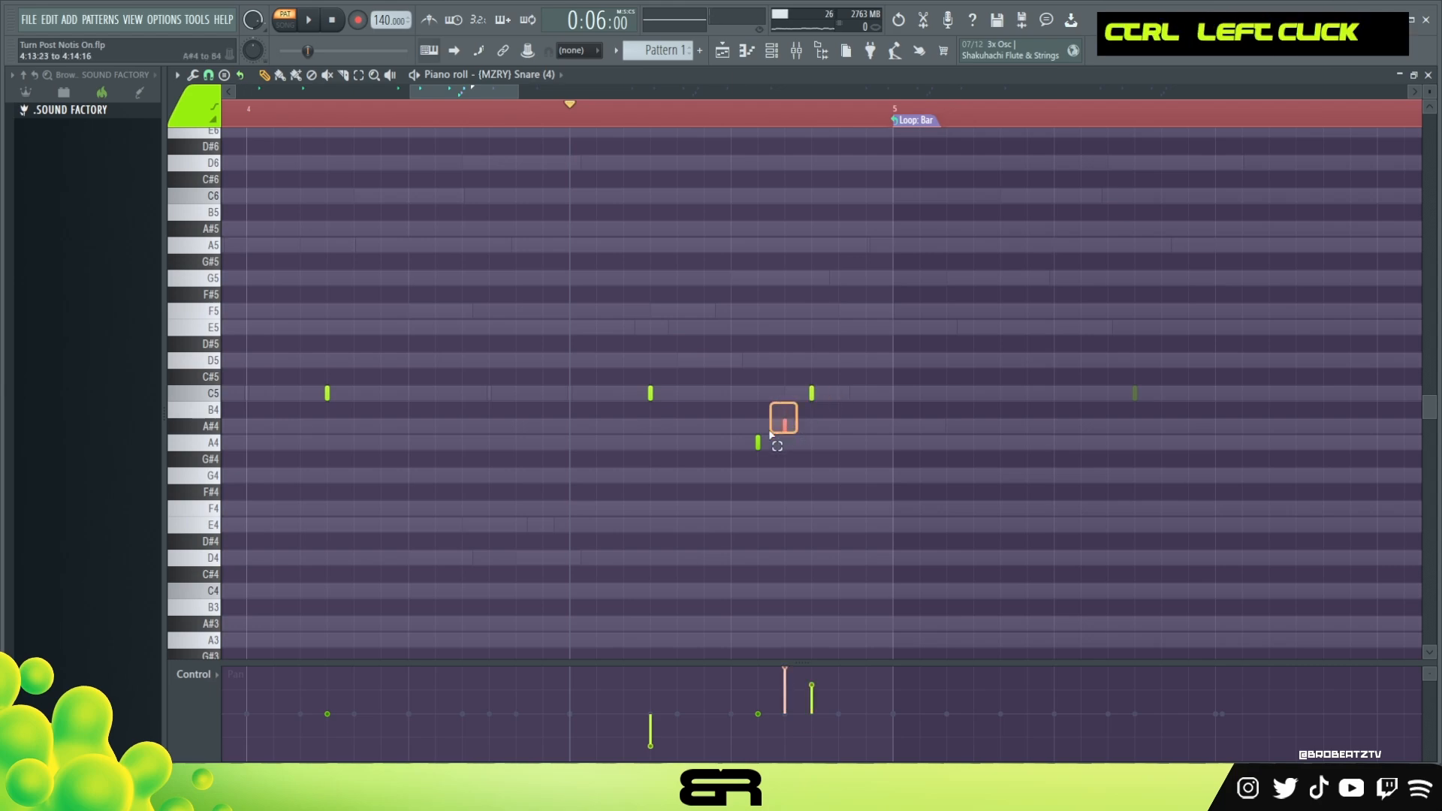
scroll(786, 438, "down", 8)
left_click(758, 440, "ctrl")
scroll(761, 451, "down", 7)
key("space")
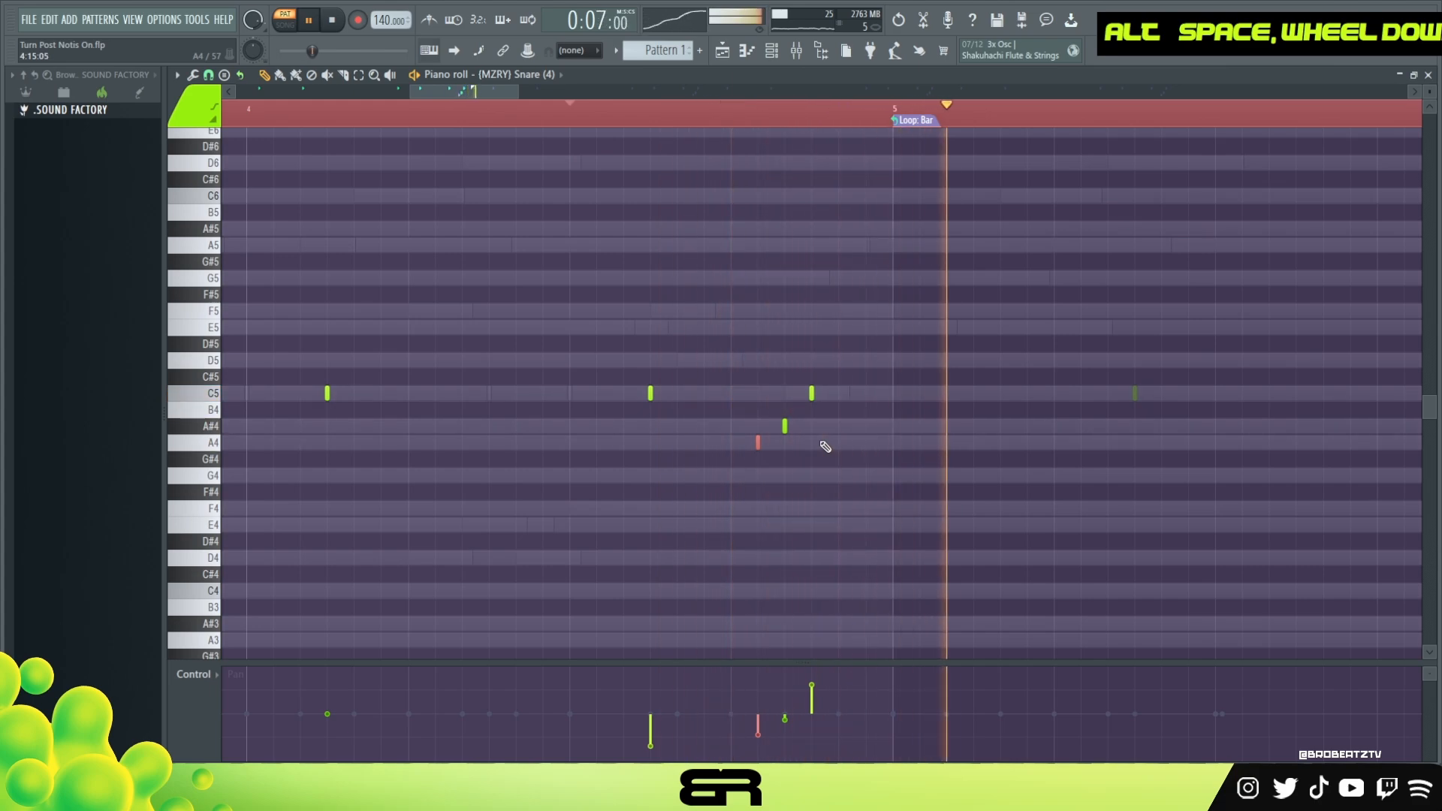
Bring the panning of bar 4's last C5 and the C5 after beat 3 slightly closer to centre and replay the fill.
left_click(811, 395, "ctrl")
scroll(811, 396, "down", 3)
left_click_drag(696, 371, 616, 414)
key("space")
scroll(644, 413, "down", 2)
scroll(646, 406, "up", 6)
key("space")
Add a C5 snare hit on beat 4 of bar 4 and replay the fill.
left_click(704, 393)
key("space")
key("space")
left_click_drag(701, 395, 732, 398)
key("space")
key("space")
key("space")
key("space")
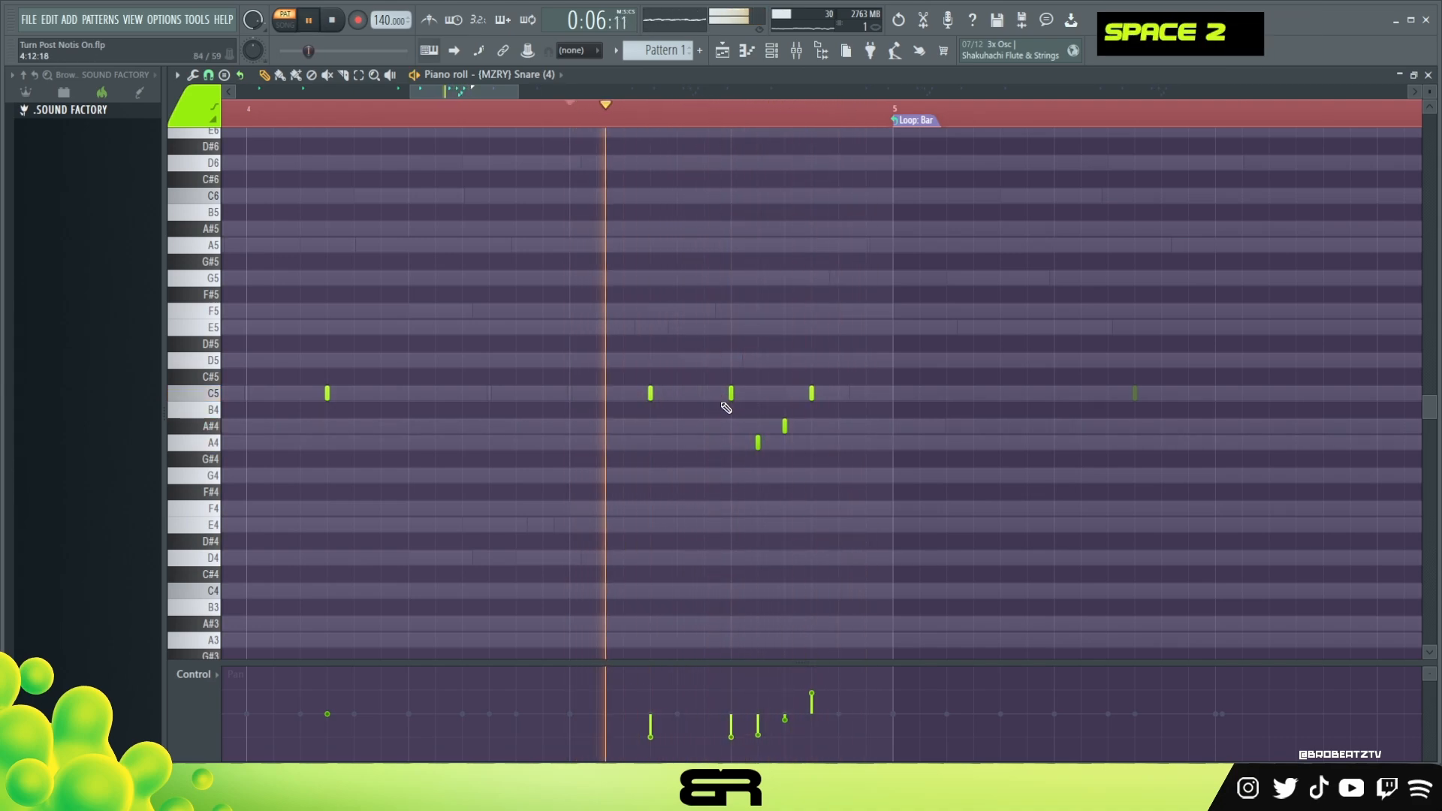
Pan the C5 snare hit on beat 4 of bar 4 close to centre and replay the fill.
scroll(740, 410, "up", 7, "alt")
key("space")
key("space")
Stop playback and clear the playback time selection around bar 4's snare fill.
right_click(806, 308, "ctrl")
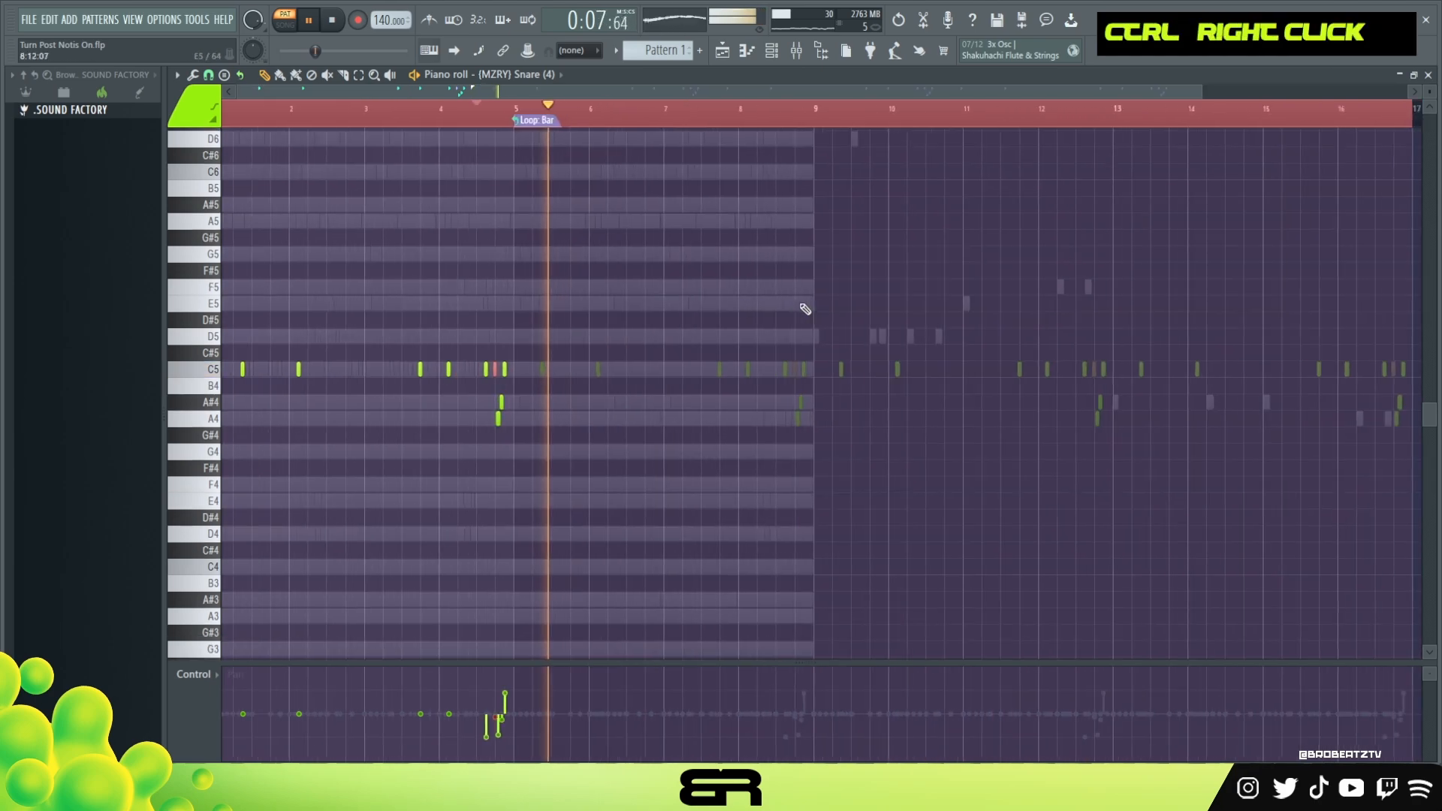
key("space")
double_click(466, 112)
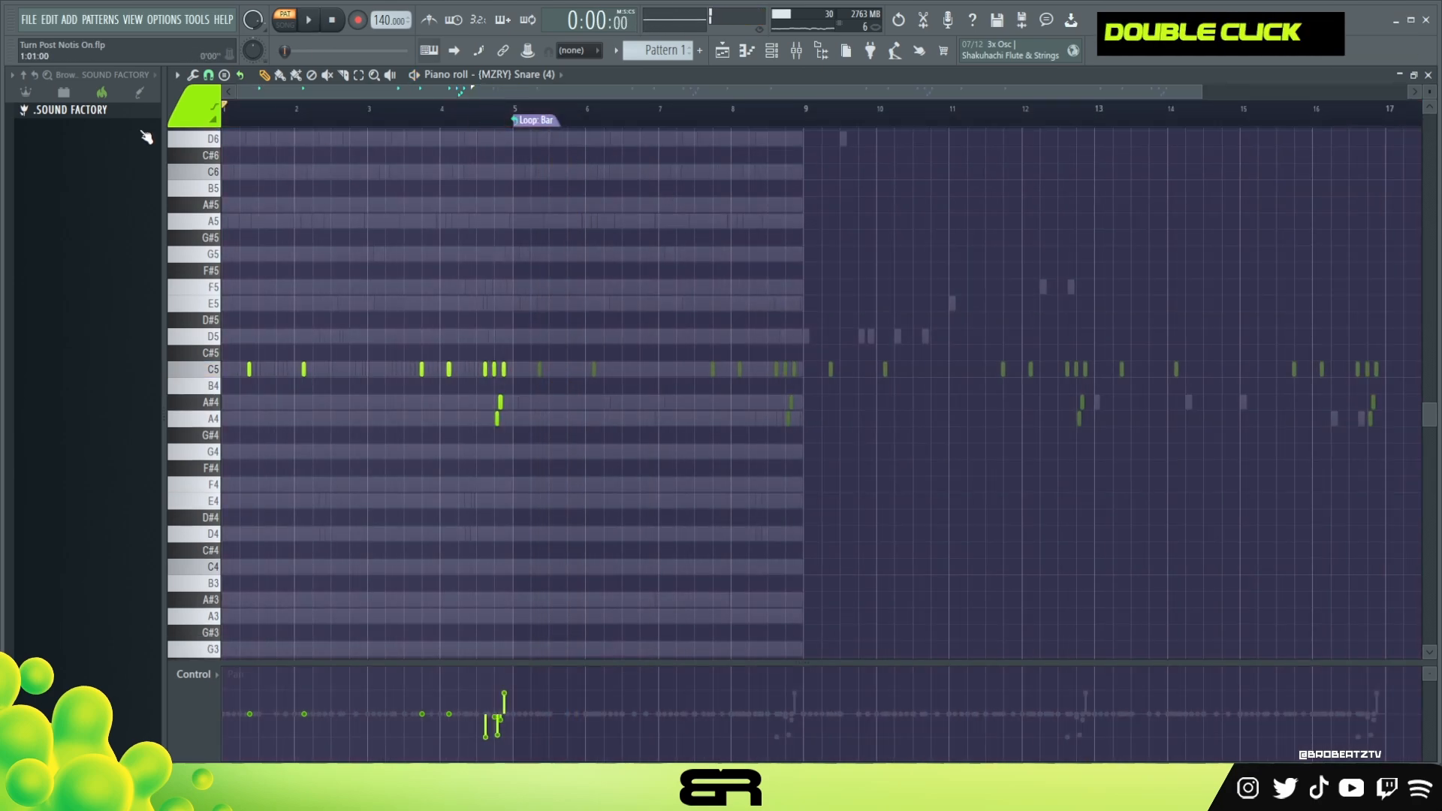
Open the channel rack with all channels enabled and play the whole pattern from the start to check the beat.
left_click(746, 54)
double_click(302, 277, "ctrl")
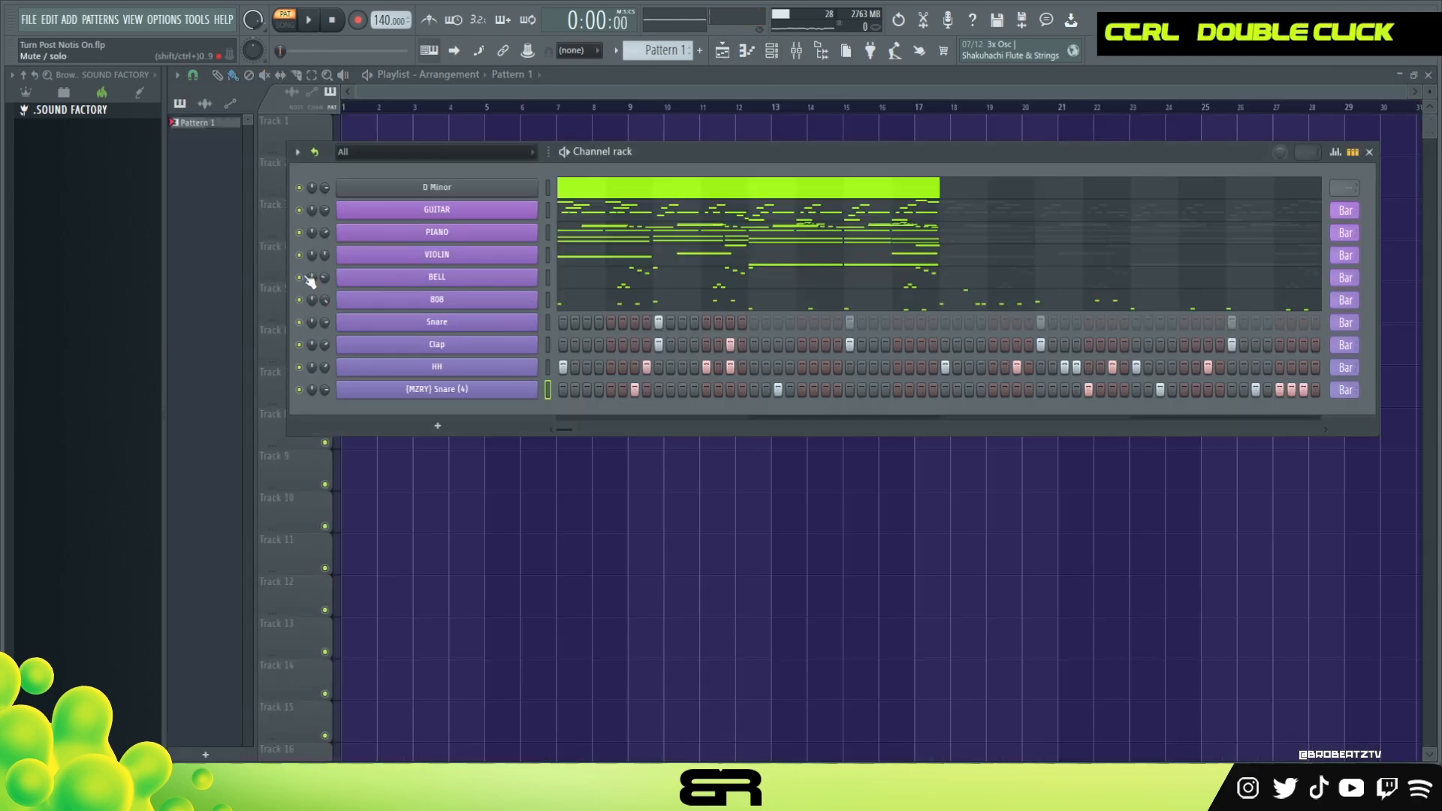
double_click(333, 24)
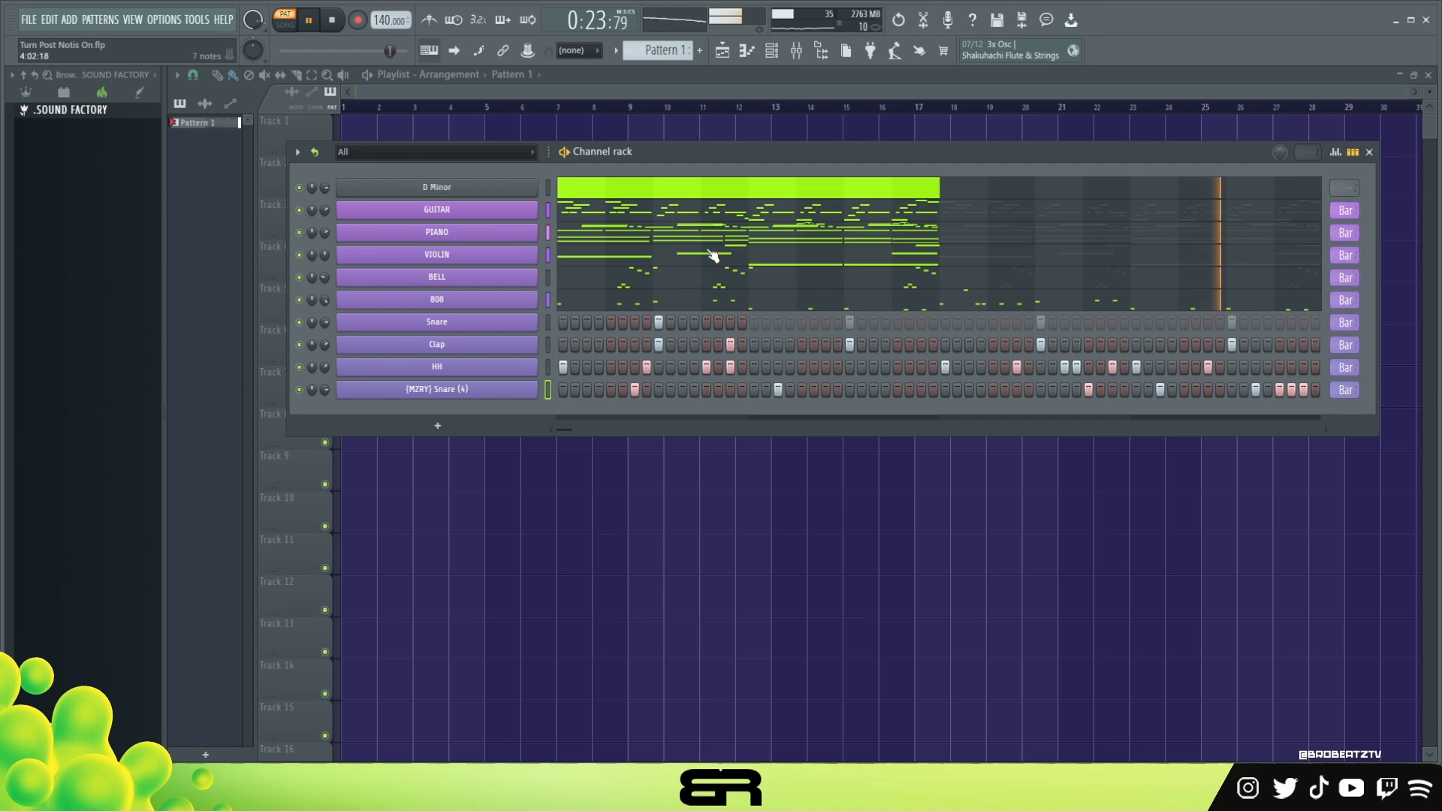
left_click_drag(669, 151, 706, 118)
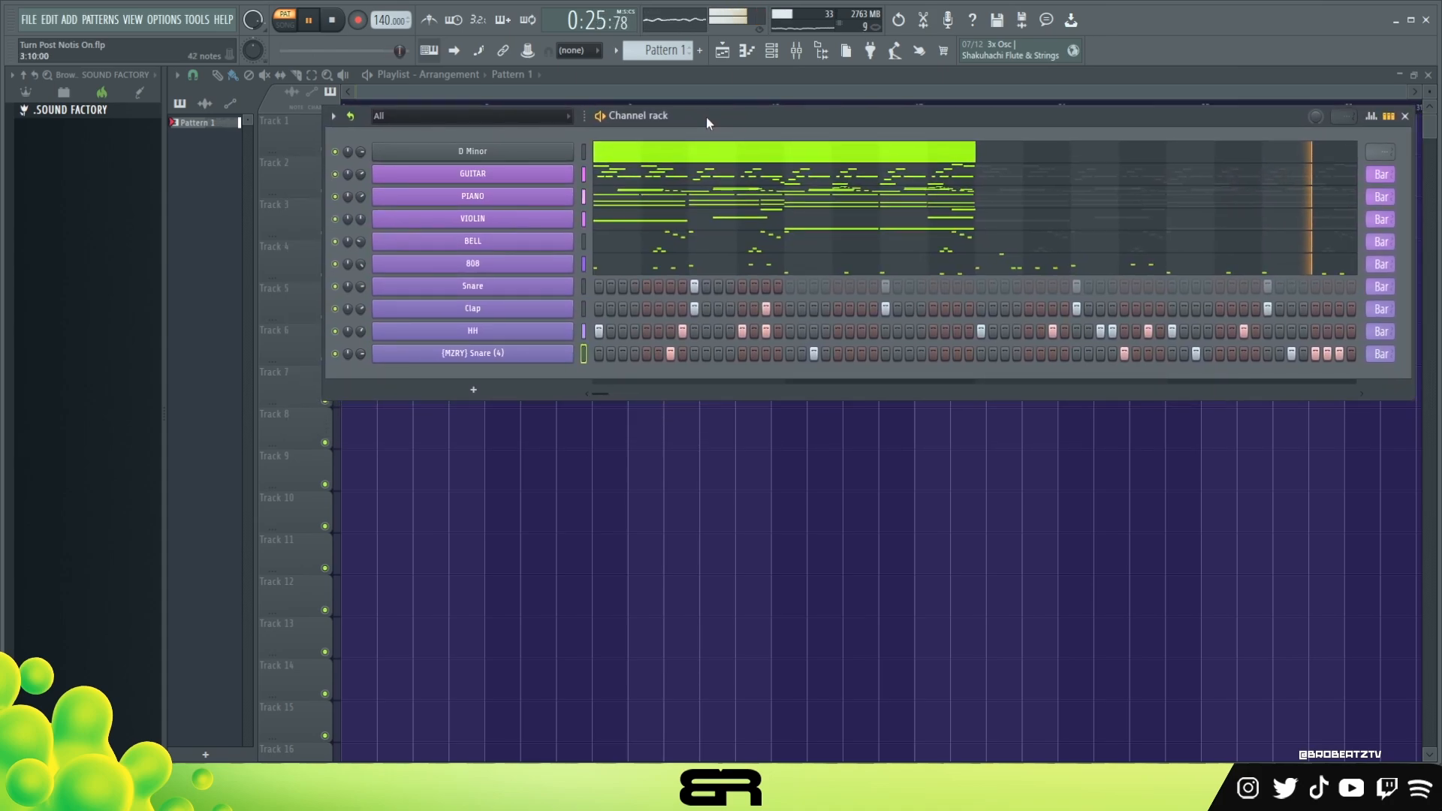
key("space")
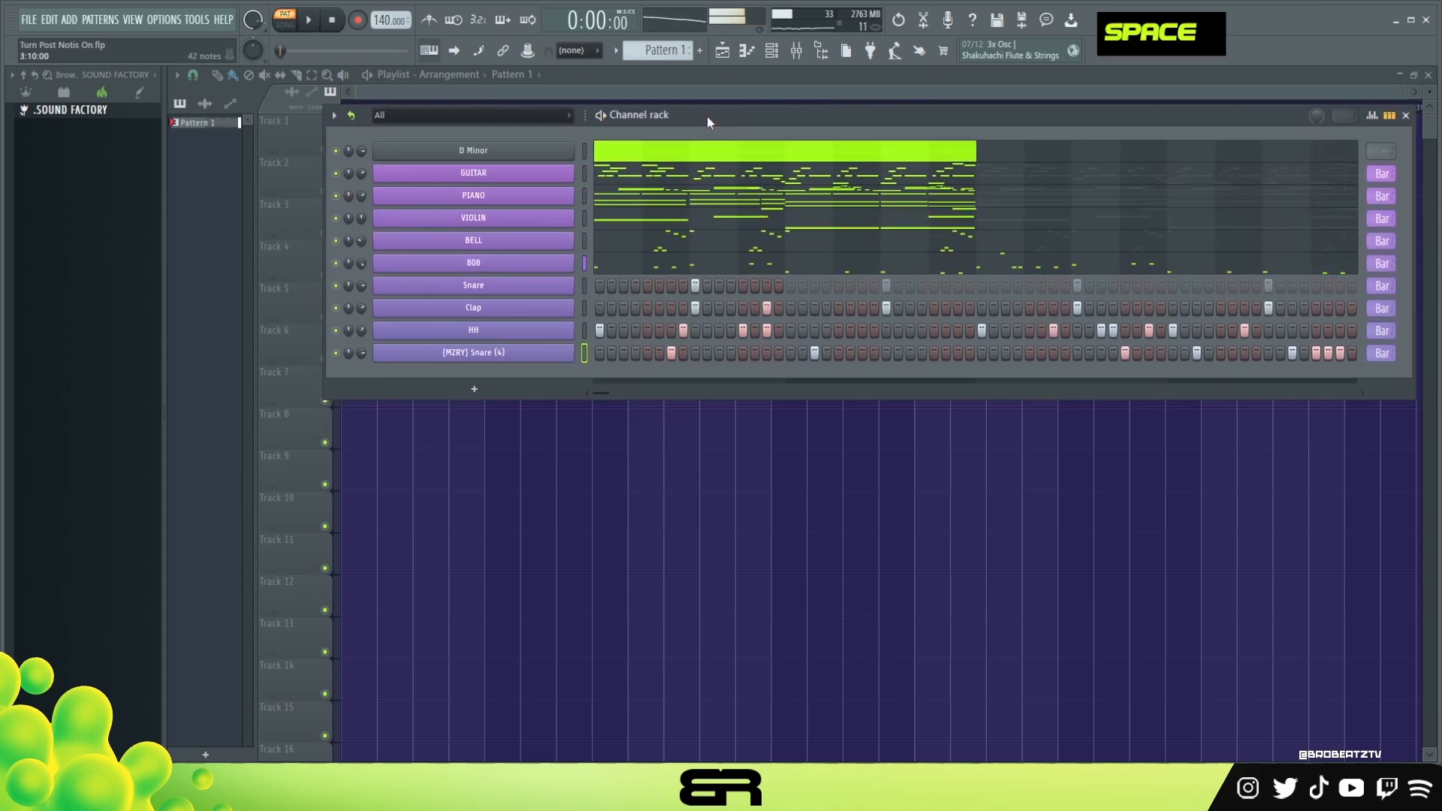